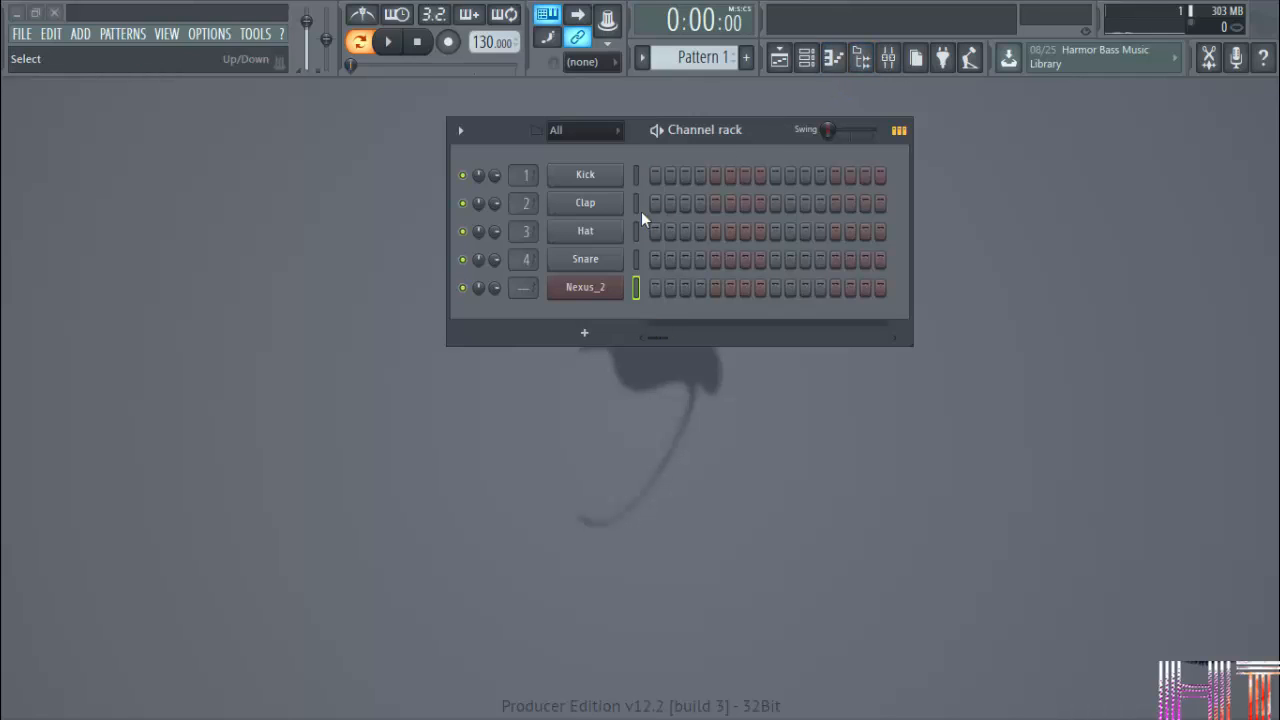
# Select only the Nexus_2 channel and view its piano roll twice, closing it each time.
pyautogui.click(638, 281)
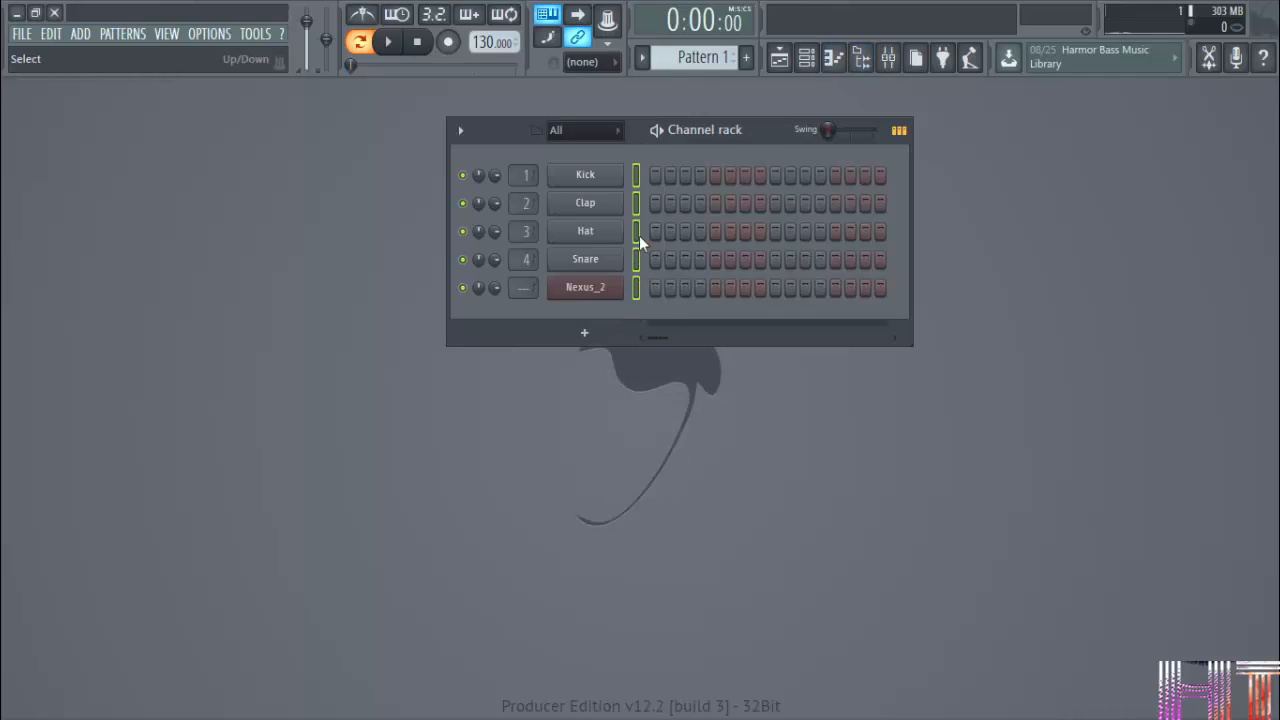
pyautogui.click(637, 290)
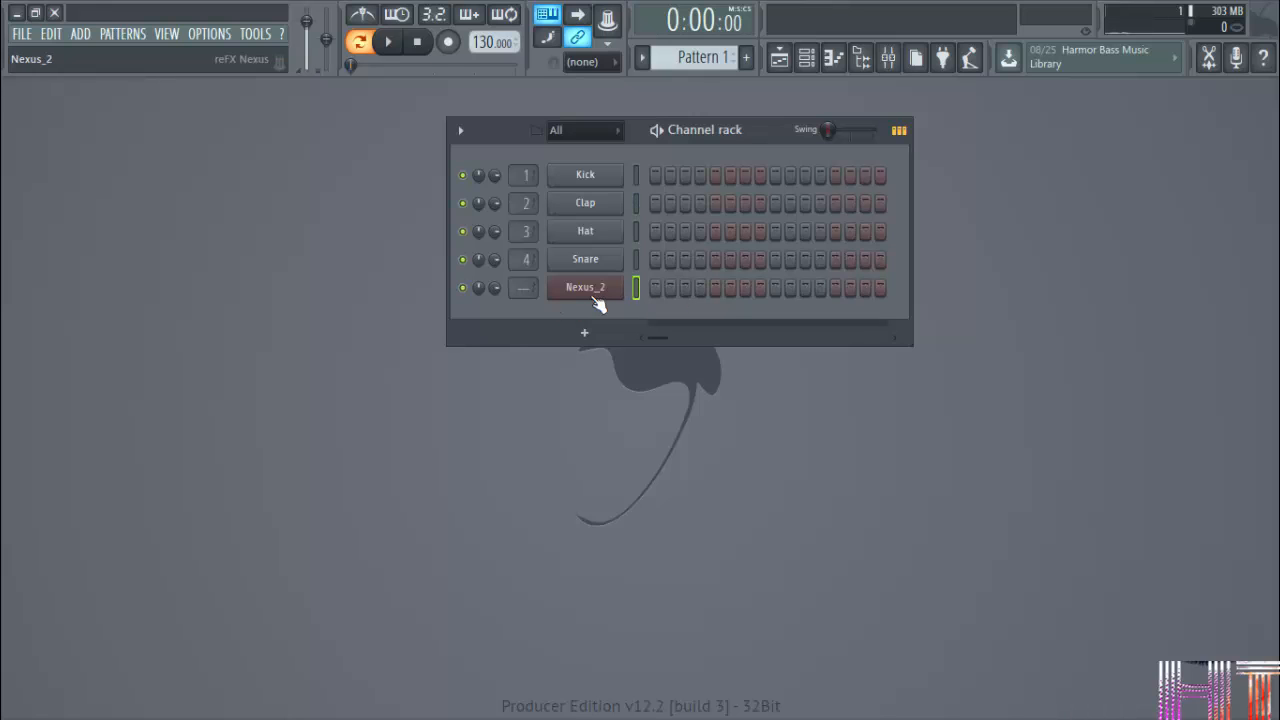
pyautogui.click(833, 58)
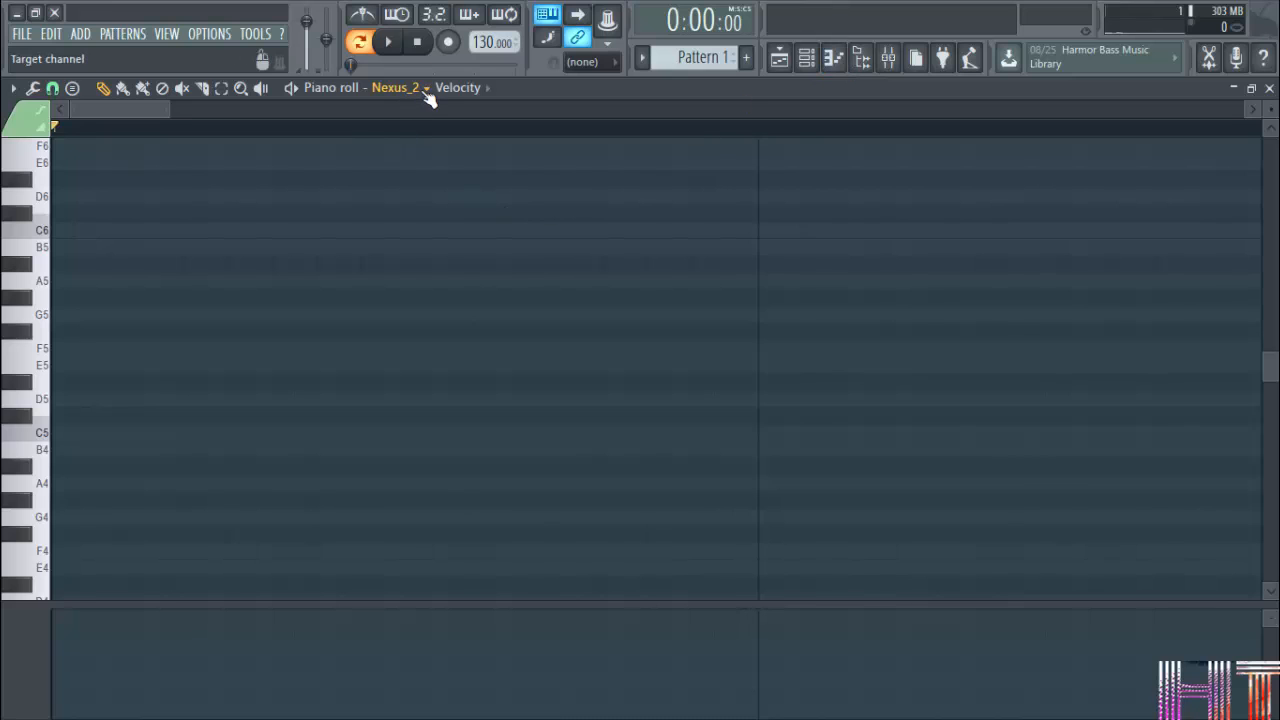
pyautogui.click(1269, 88)
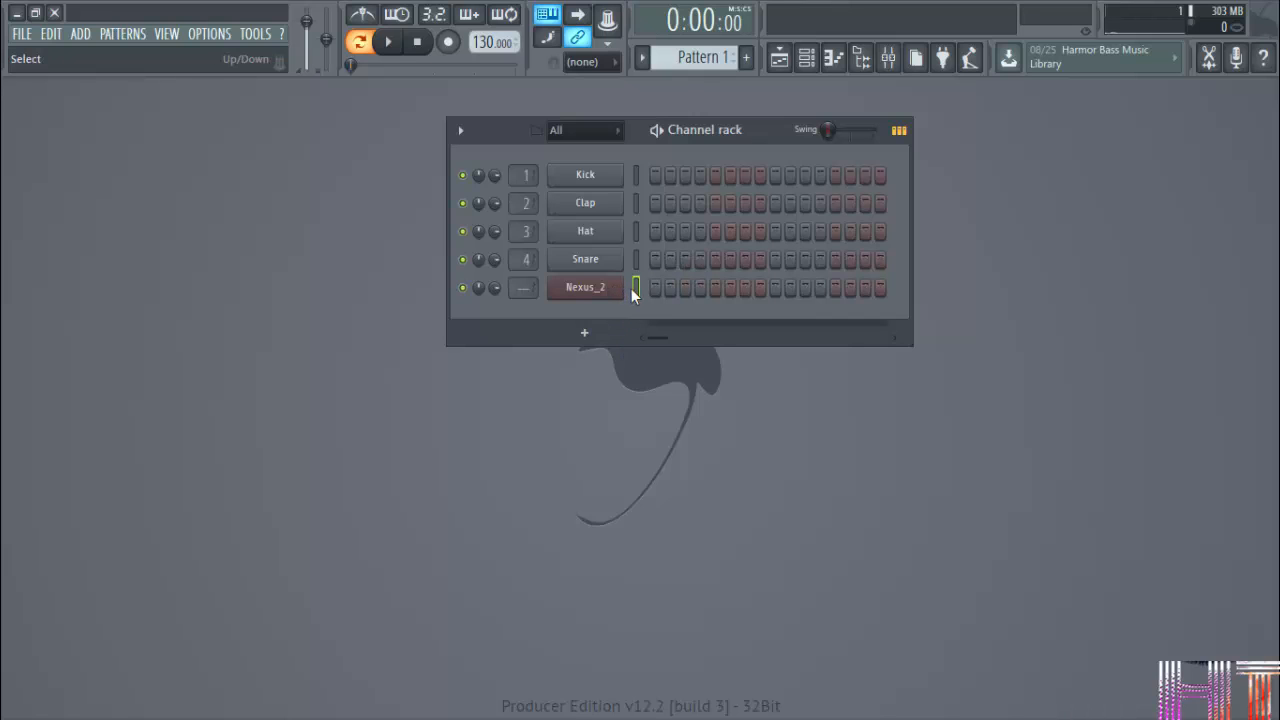
pyautogui.press('F7')
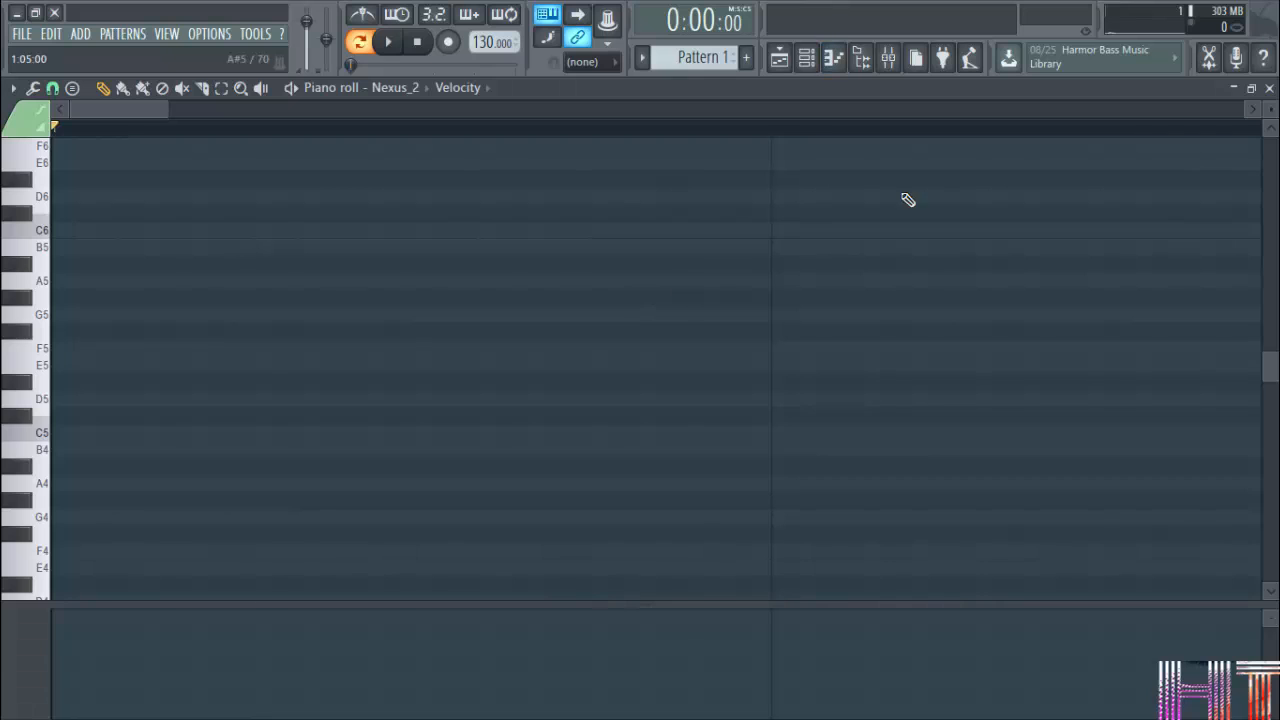
pyautogui.click(1270, 89)
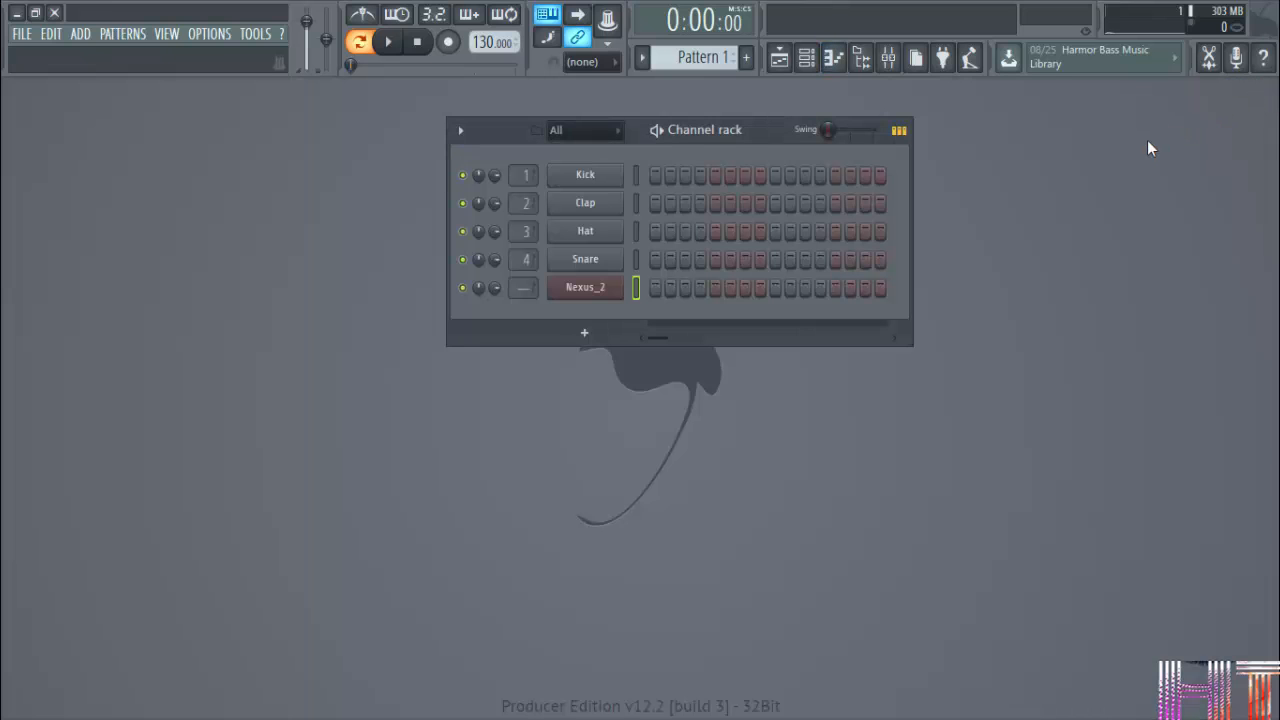
# View the Nexus_2 piano roll through the channel's own options, and close it again.
pyautogui.rightClick(598, 293)
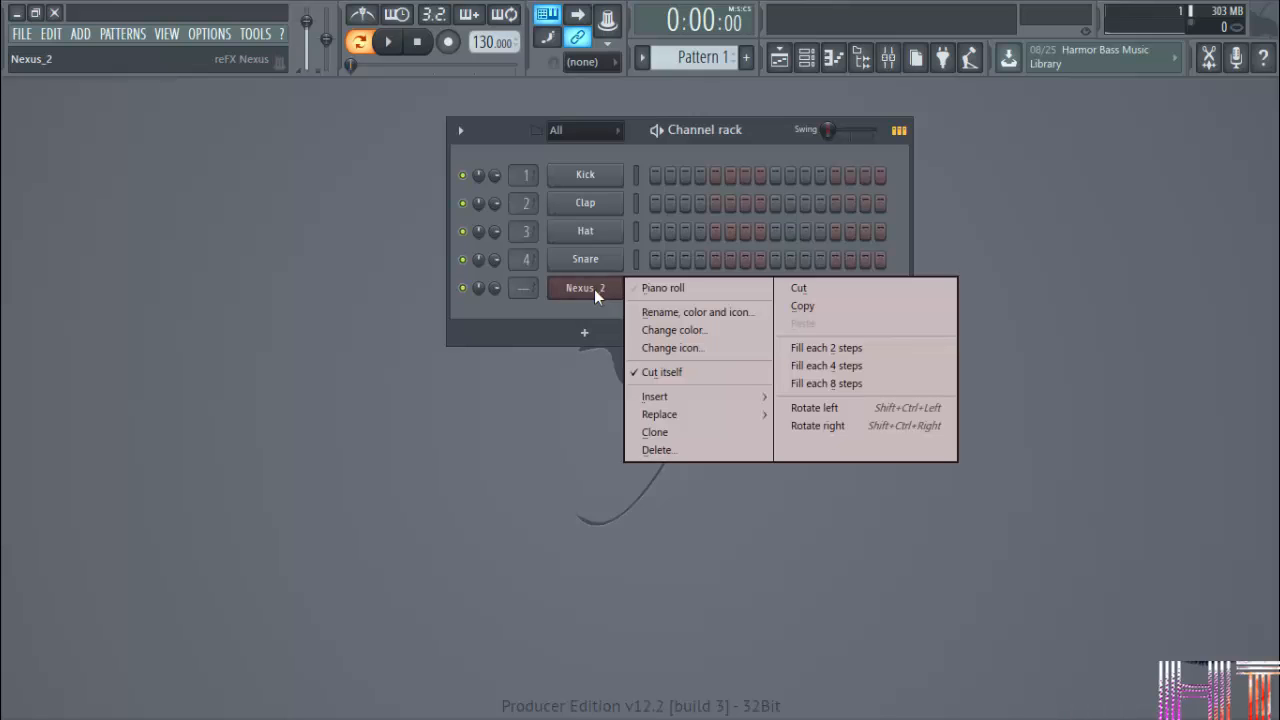
pyautogui.click(665, 289)
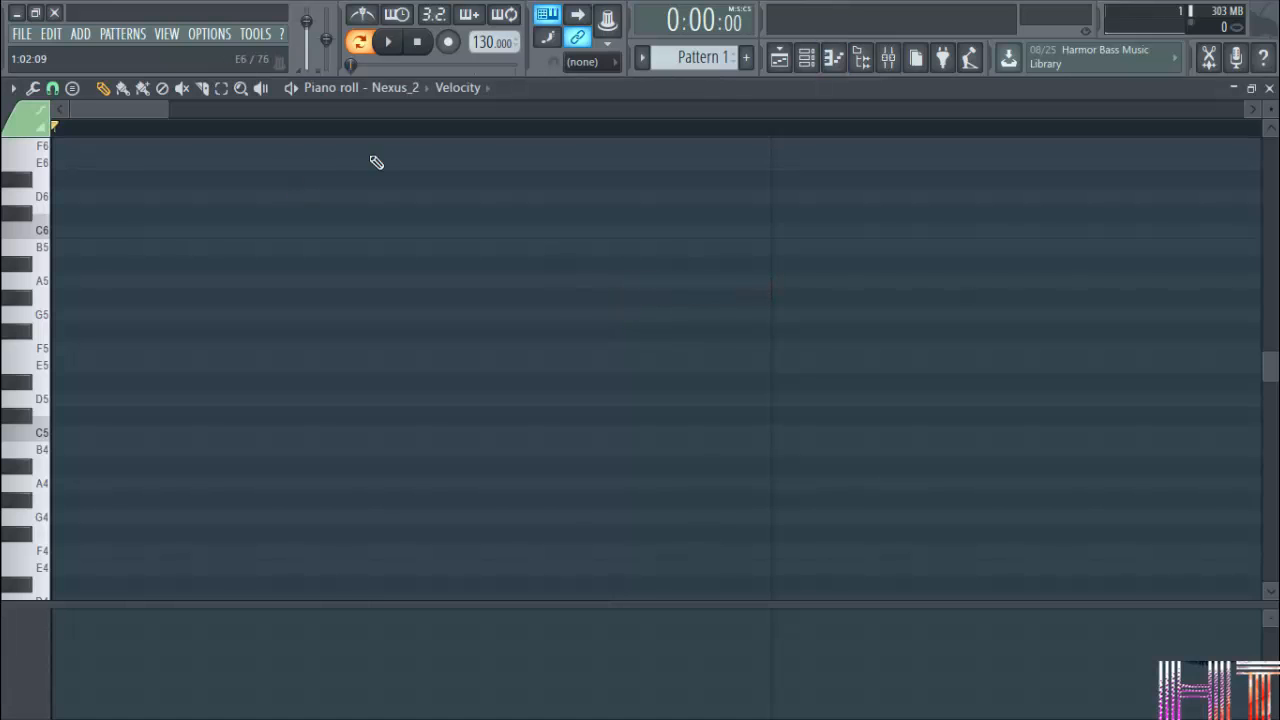
pyautogui.click(1269, 88)
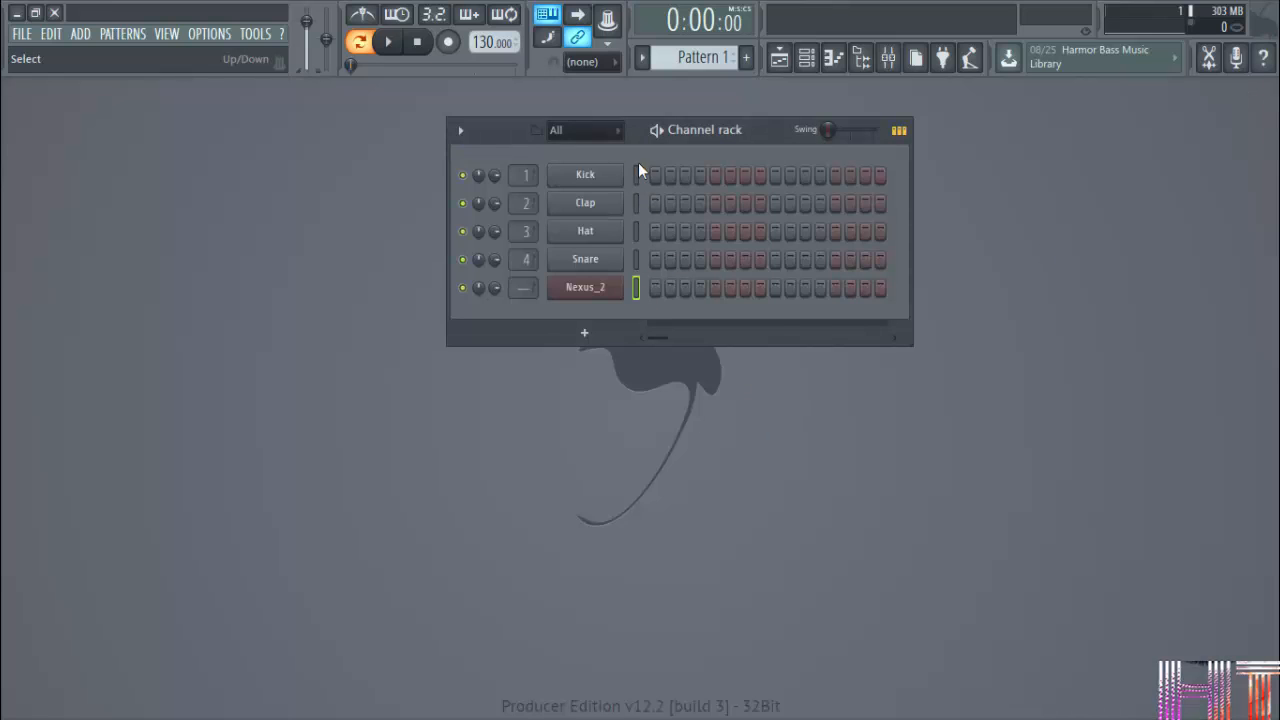
# Open the piano roll, switch its target channel to Nexus_2, and close it.
pyautogui.click(834, 59)
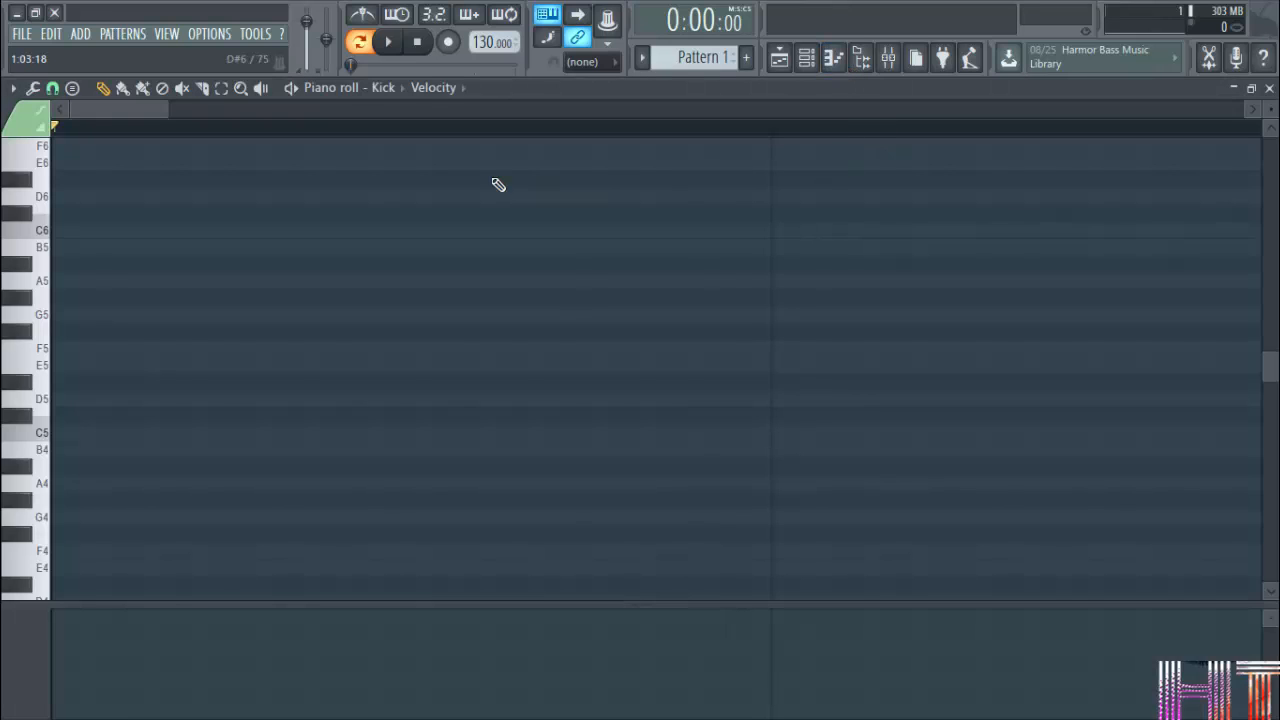
pyautogui.click(403, 90)
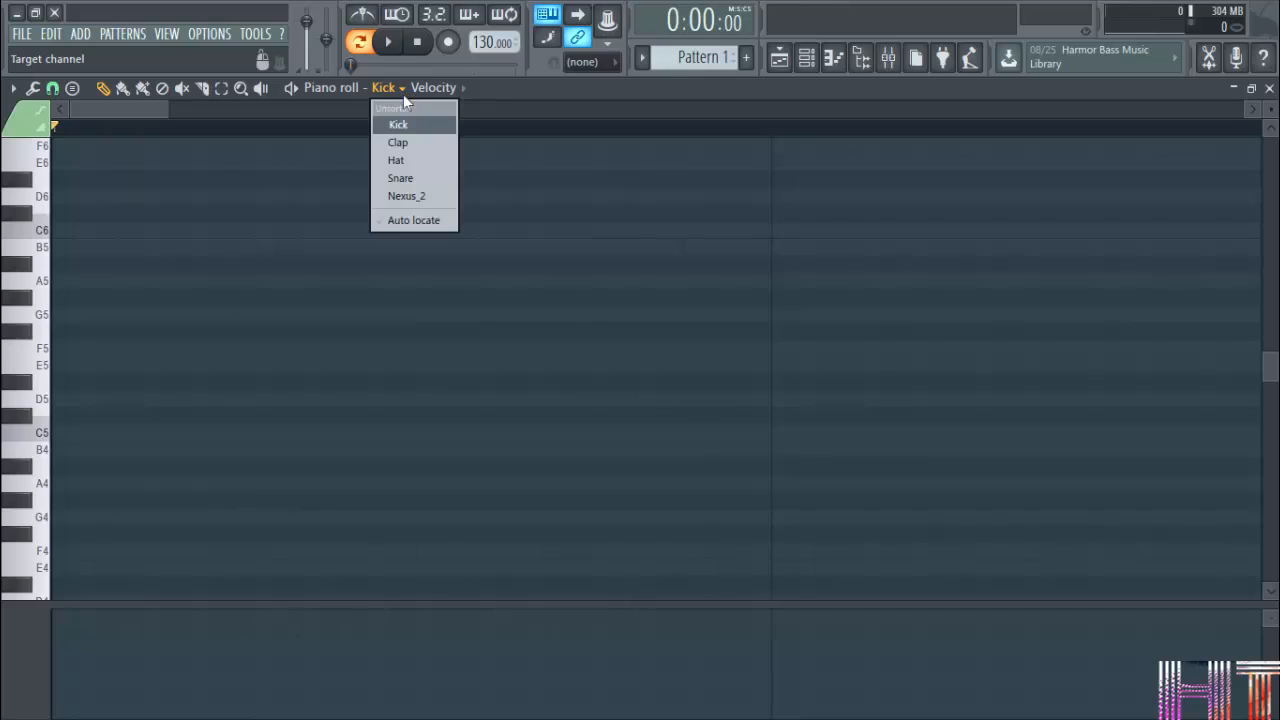
pyautogui.click(418, 200)
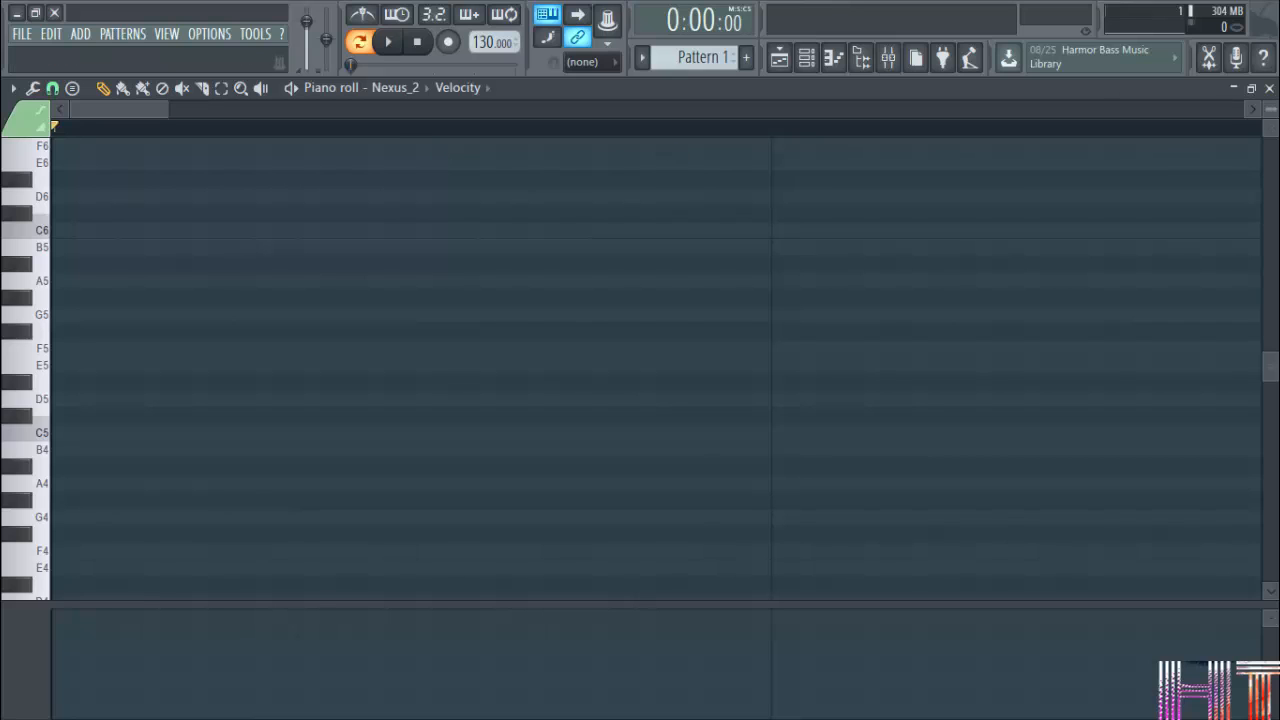
pyautogui.click(1269, 88)
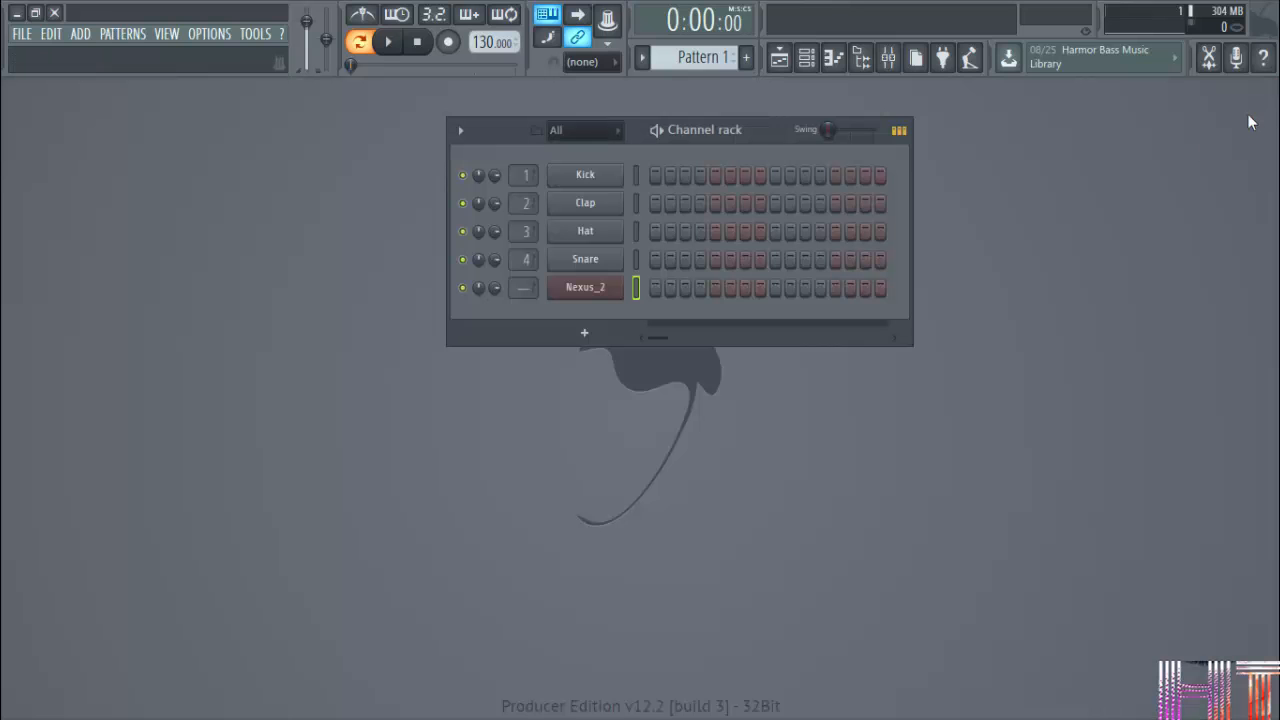
# Open the Nexus_2 instrument window and bring up that channel's piano roll.
pyautogui.click(614, 290)
pyautogui.rightClick(622, 285)
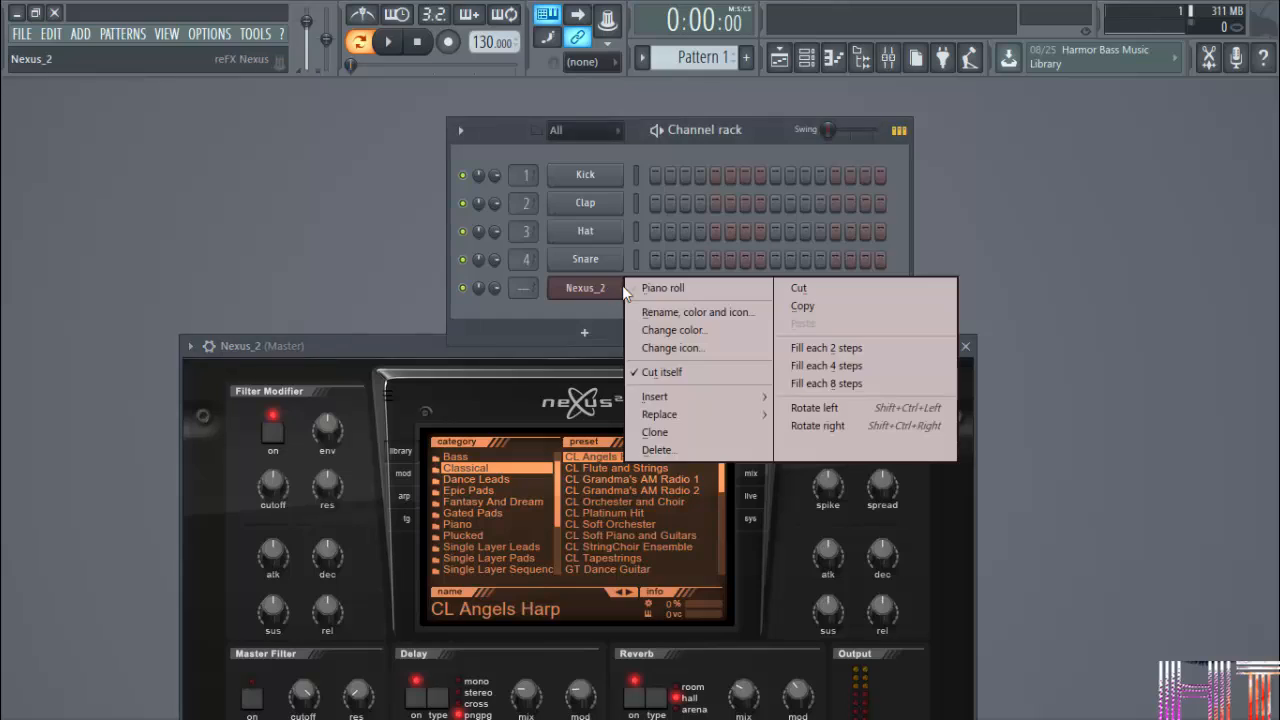
pyautogui.click(665, 288)
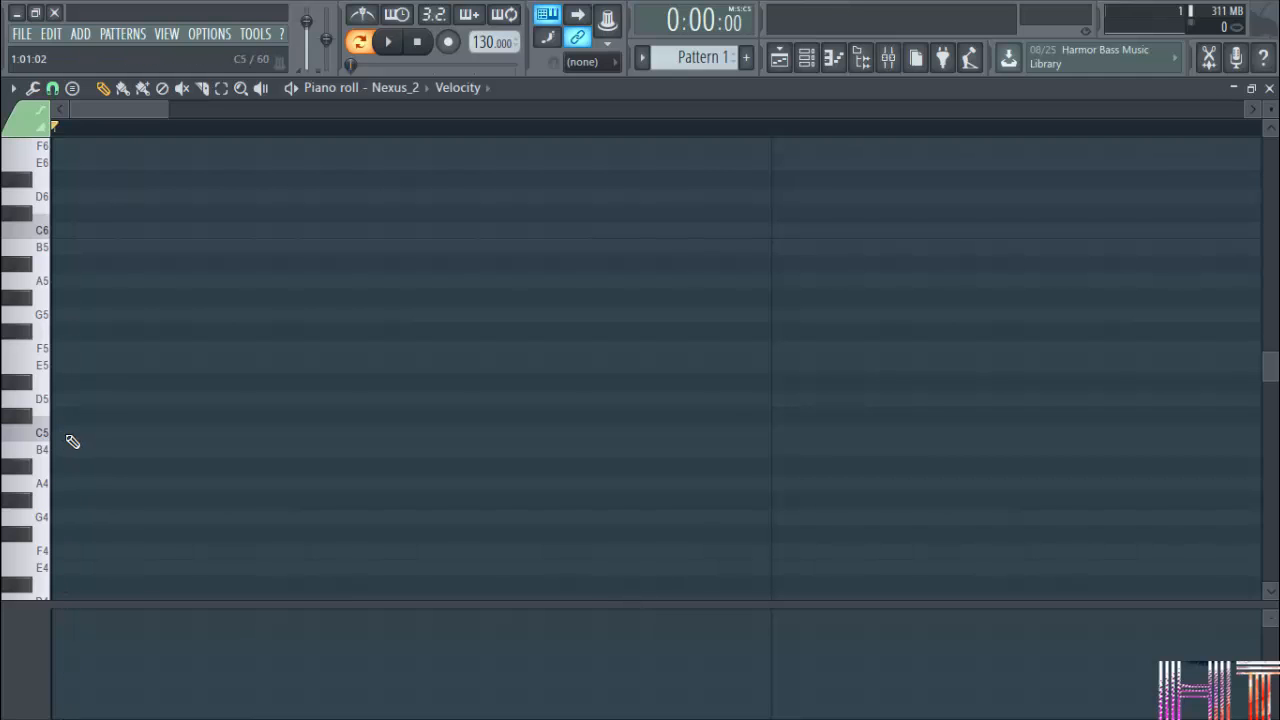
# Place a C4 note at the very start of the Nexus_2 pattern and delete it again.
pyautogui.scroll(-5, 62, 470)
pyautogui.click(78, 383)
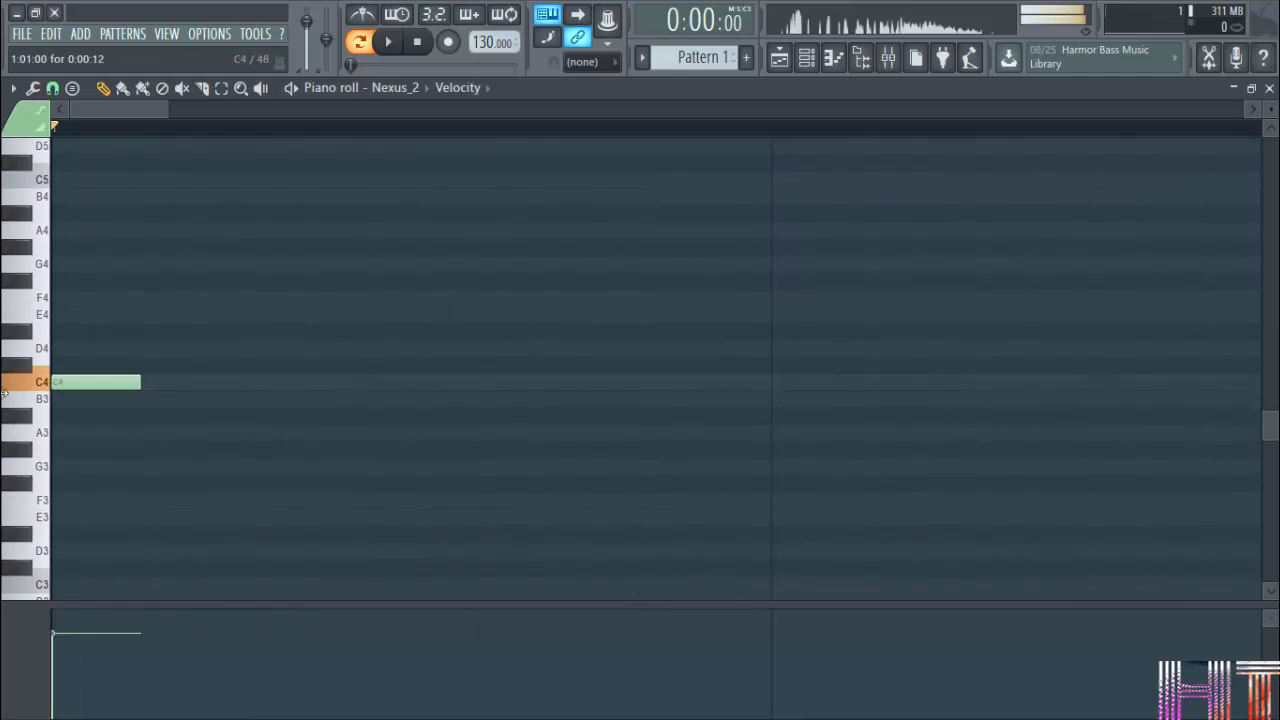
pyautogui.scroll(20, 100, 472)
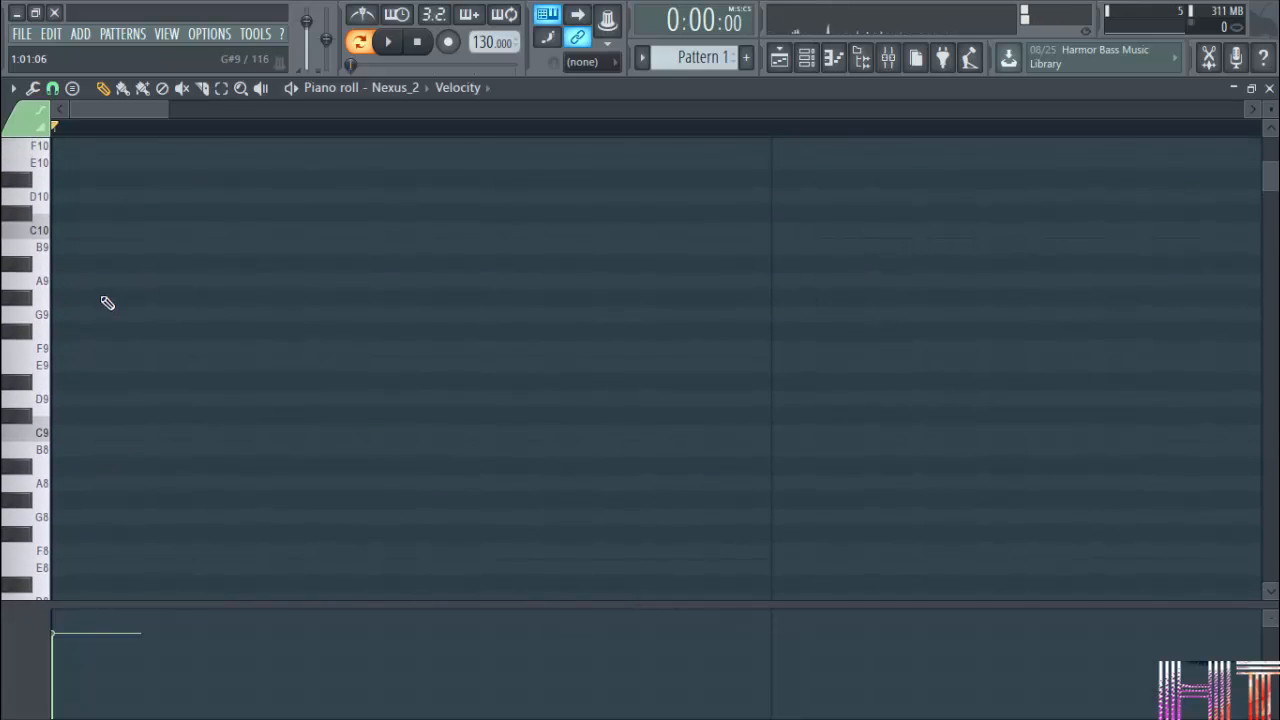
pyautogui.scroll(-8, 66, 275)
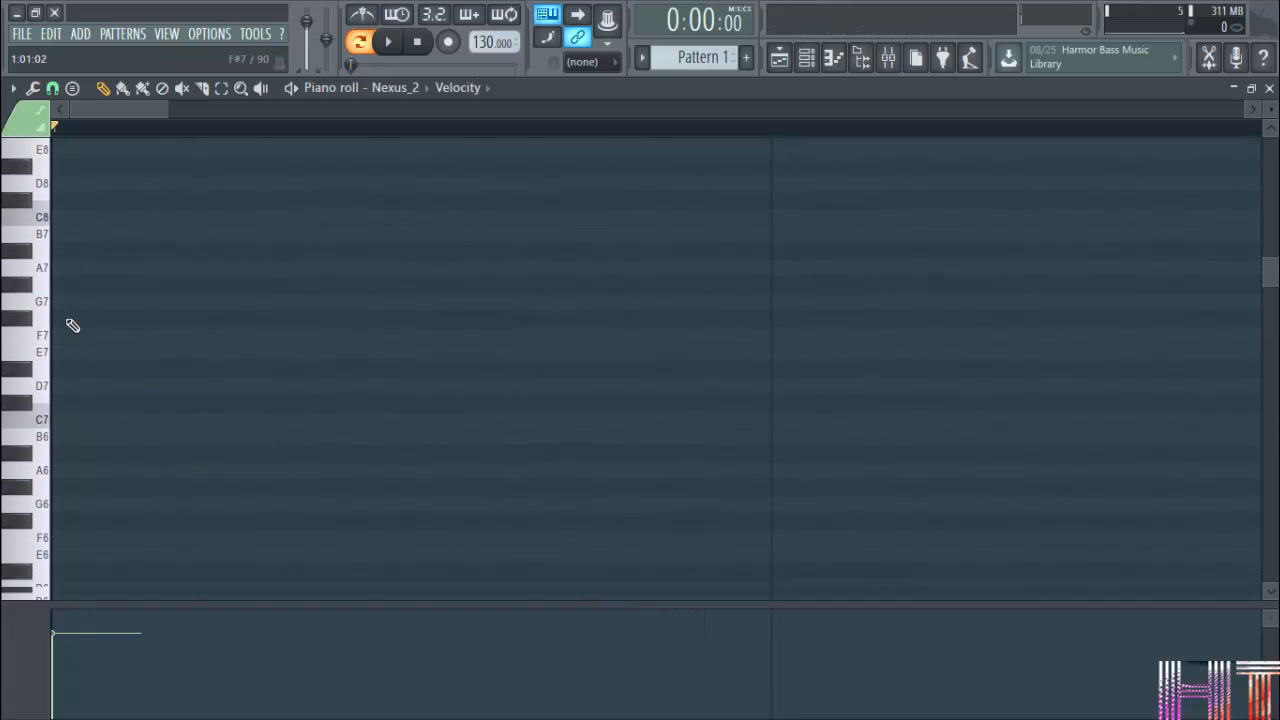
pyautogui.scroll(-3, 73, 325)
pyautogui.scroll(-5, 68, 385)
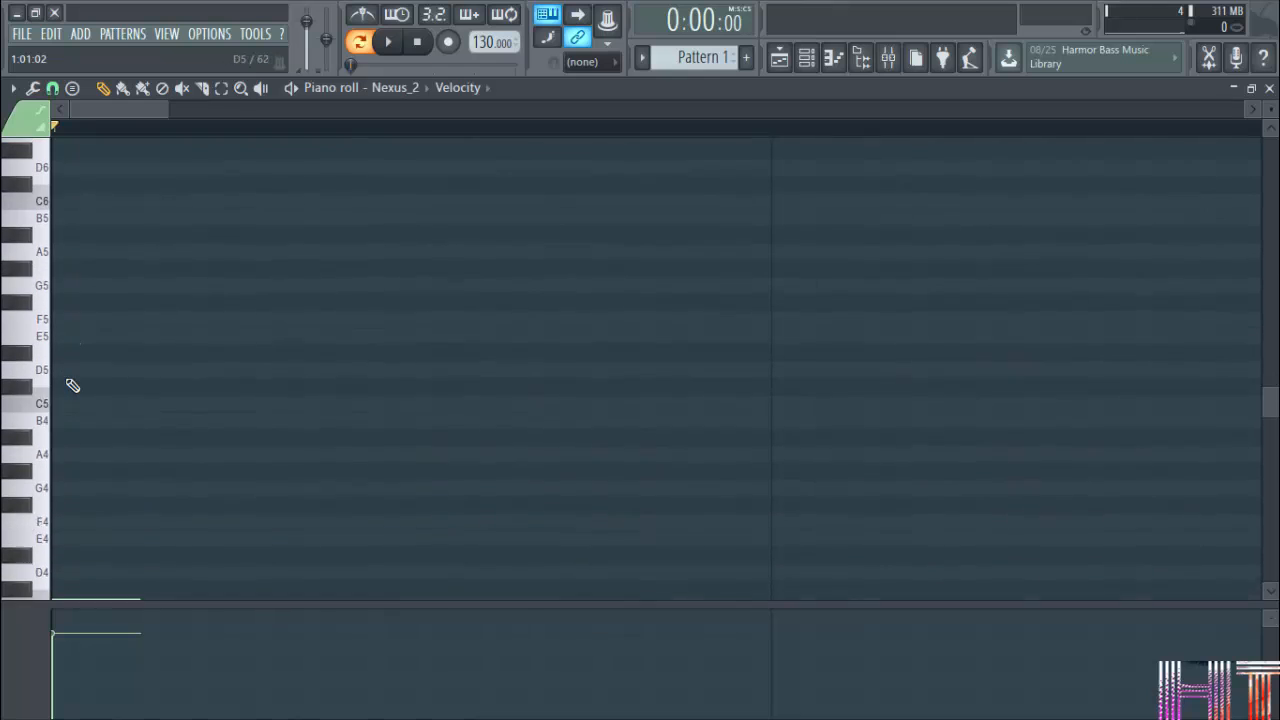
pyautogui.scroll(-4, 72, 385)
pyautogui.rightClick(100, 380)
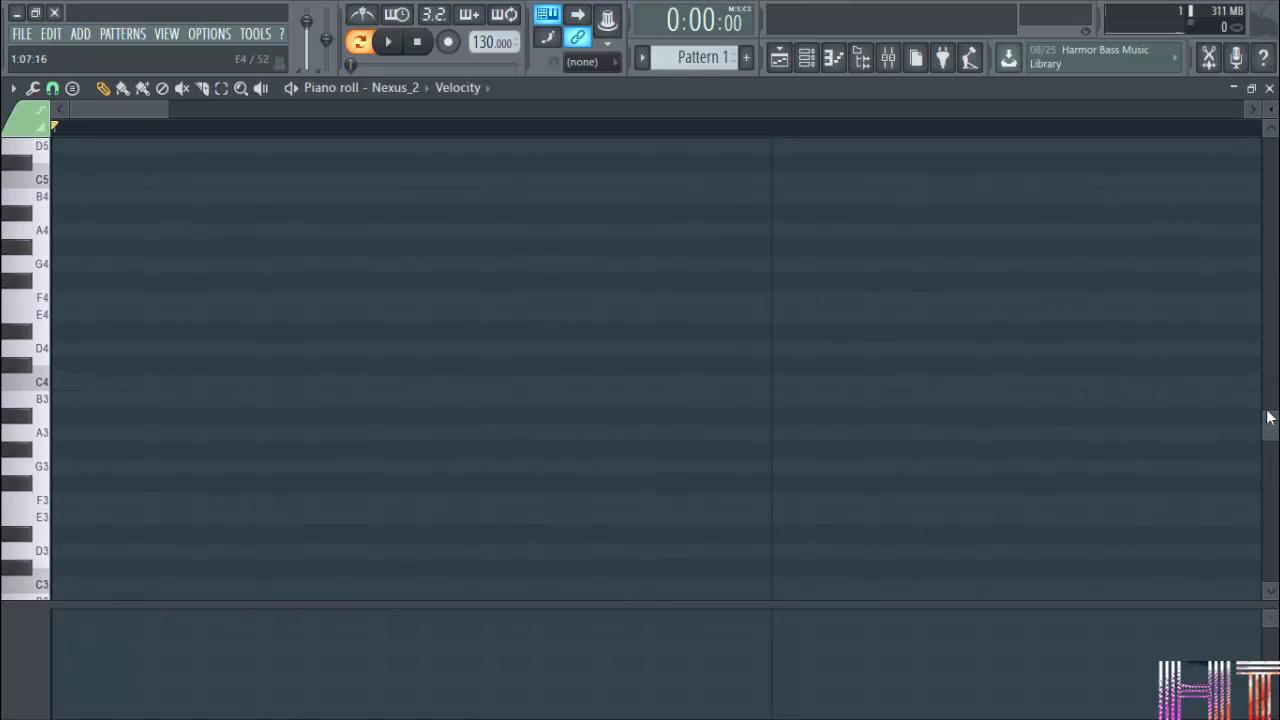
# Shrink the piano roll's note rows to view more octaves at once, and enlarge them again.
pyautogui.scroll(-5, 1270, 108)
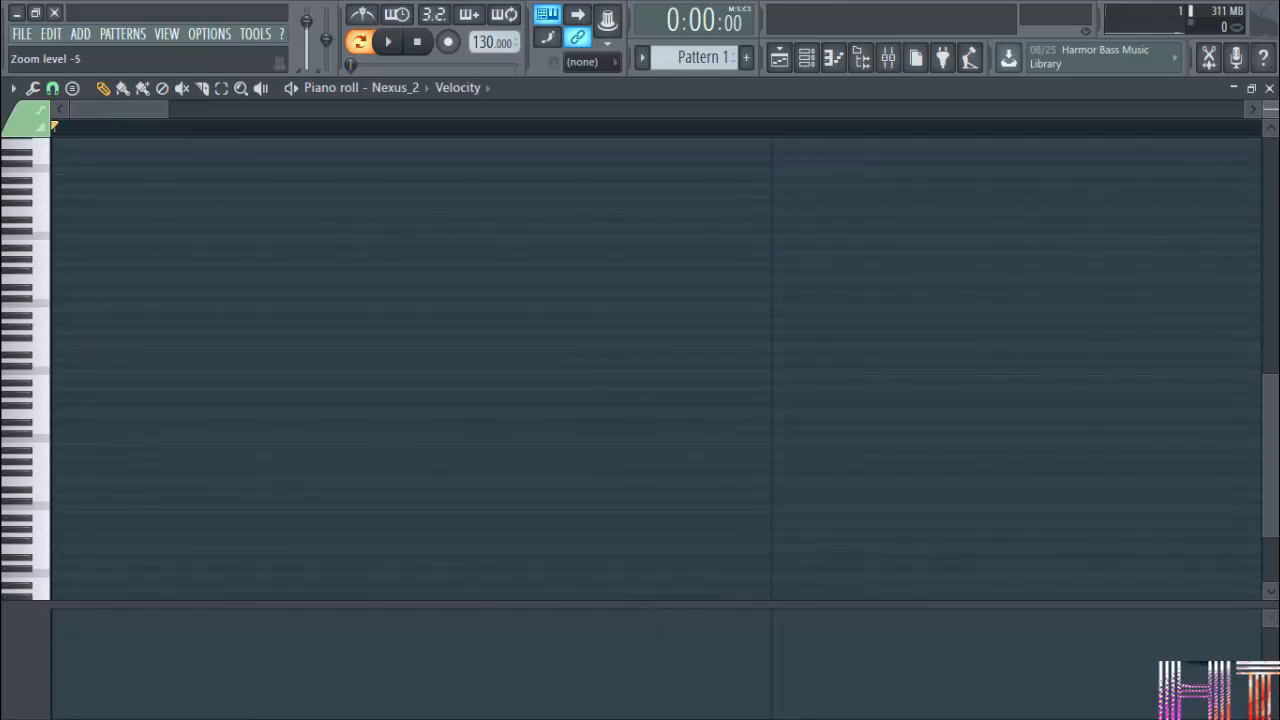
pyautogui.scroll(3, 766, 386)
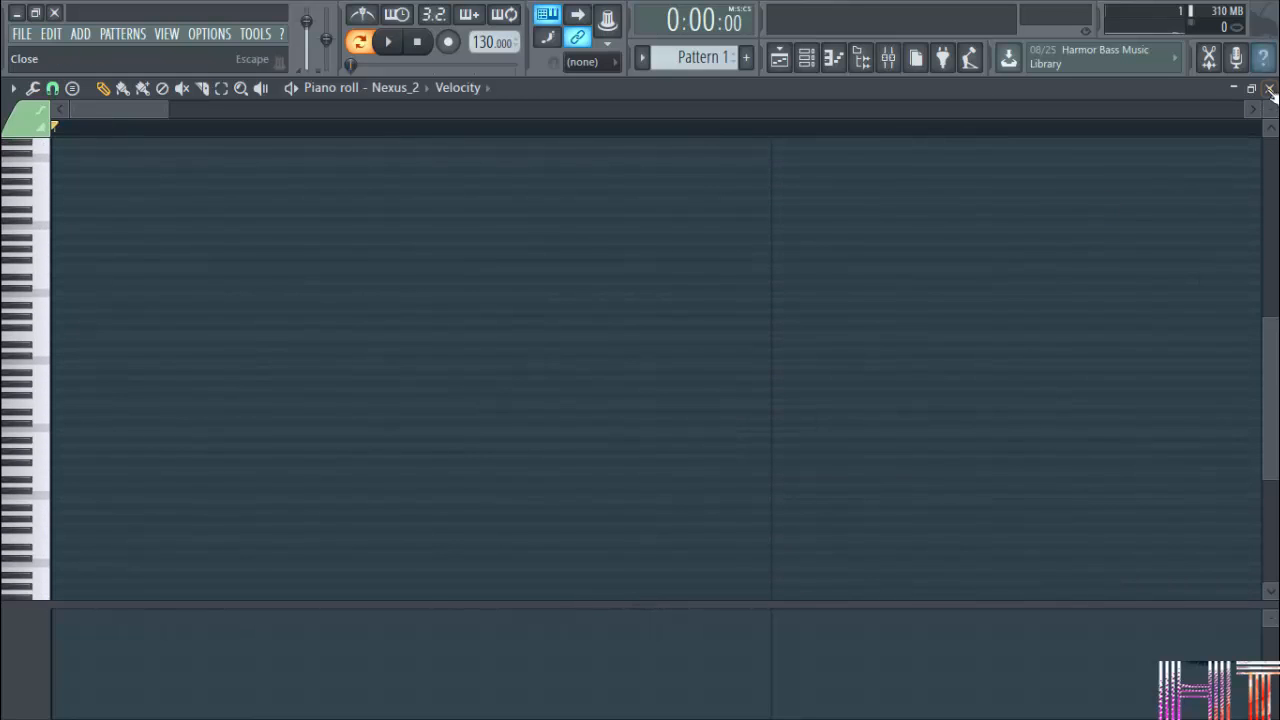
pyautogui.scroll(5, 1270, 110)
pyautogui.scroll(2, 389, 420)
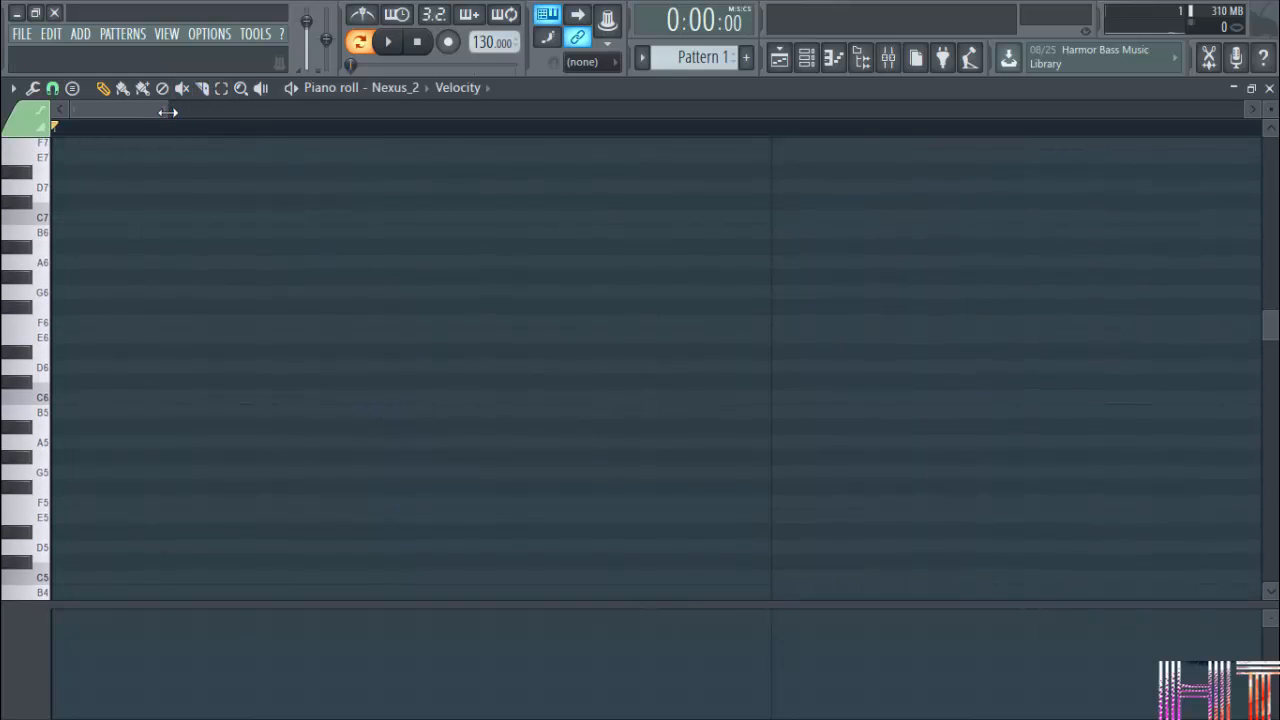
# Zoom the piano roll timeline out to show bars 1 to 5 and examine the bar grid.
pyautogui.moveTo(167, 112); pyautogui.dragTo(340, 110)
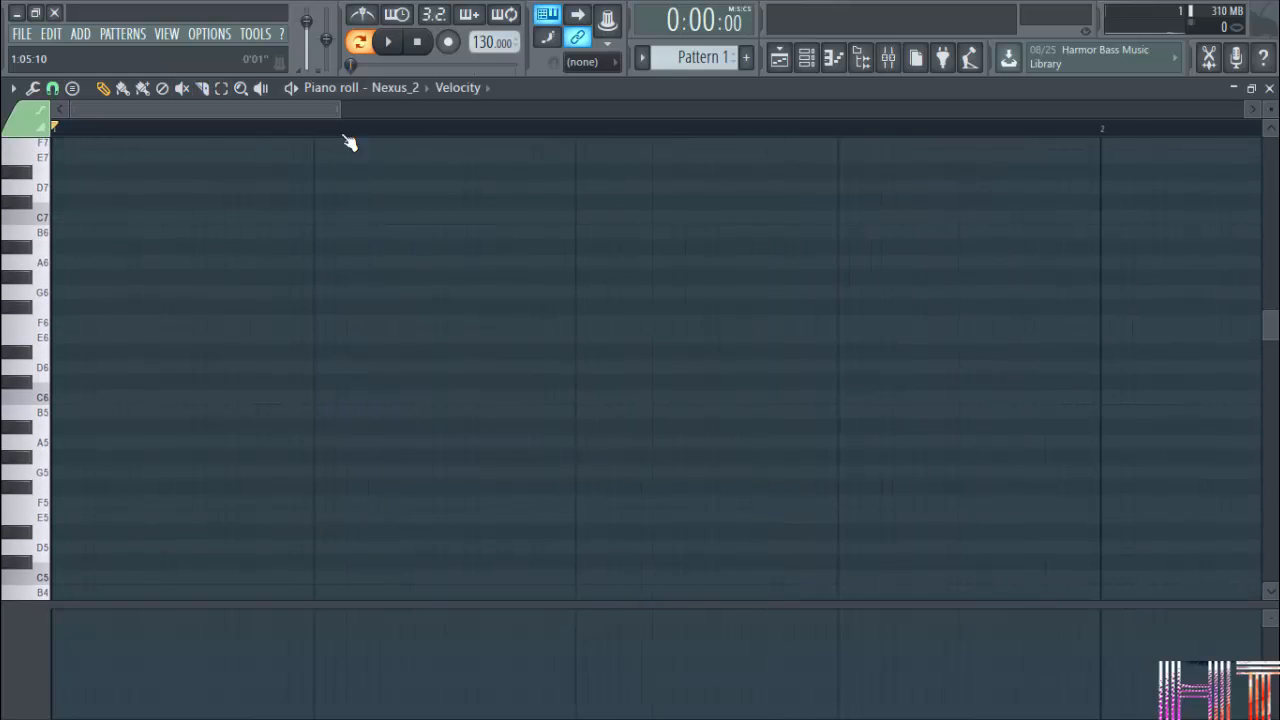
pyautogui.scroll(3, 391, 417)
pyautogui.scroll(-4, 290, 375)
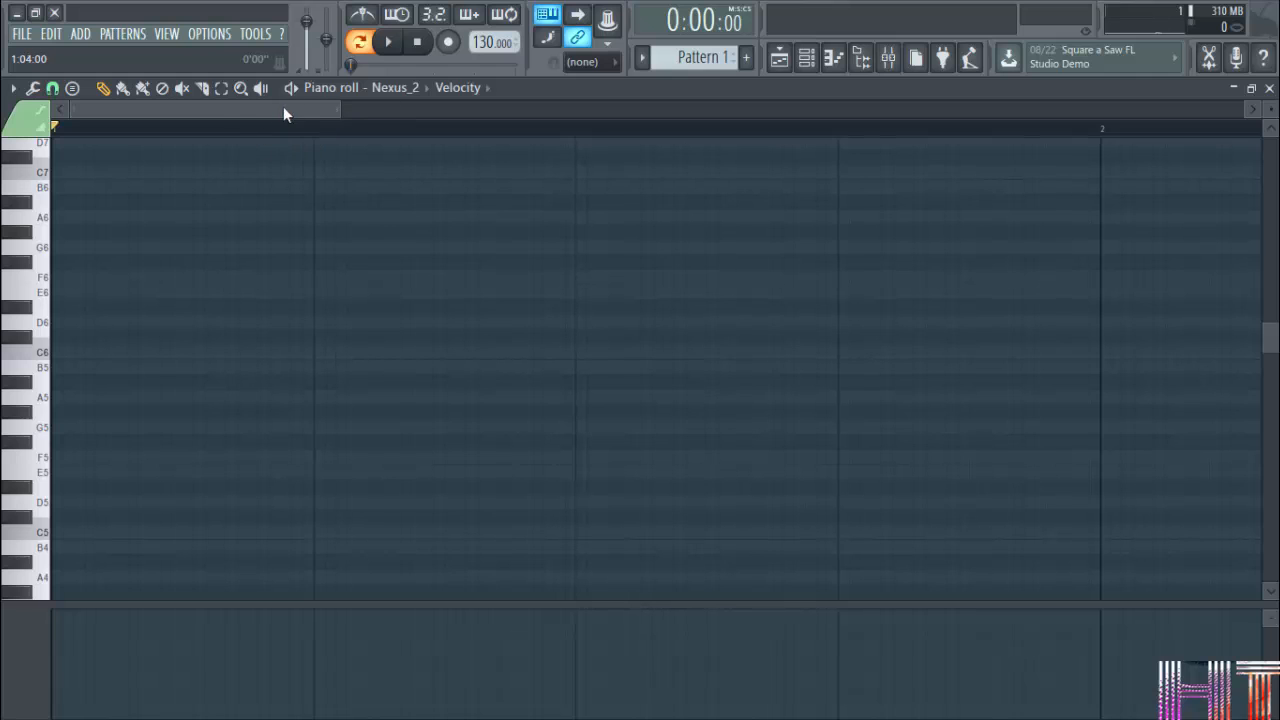
pyautogui.moveTo(207, 111)
pyautogui.mouseDown()
pyautogui.moveTo(771, 111)
pyautogui.moveTo(207, 111)
pyautogui.mouseUp()
pyautogui.scroll(-2, 191, 133)
pyautogui.scroll(-1, 196, 140)
pyautogui.moveTo(258, 111); pyautogui.dragTo(143, 145)
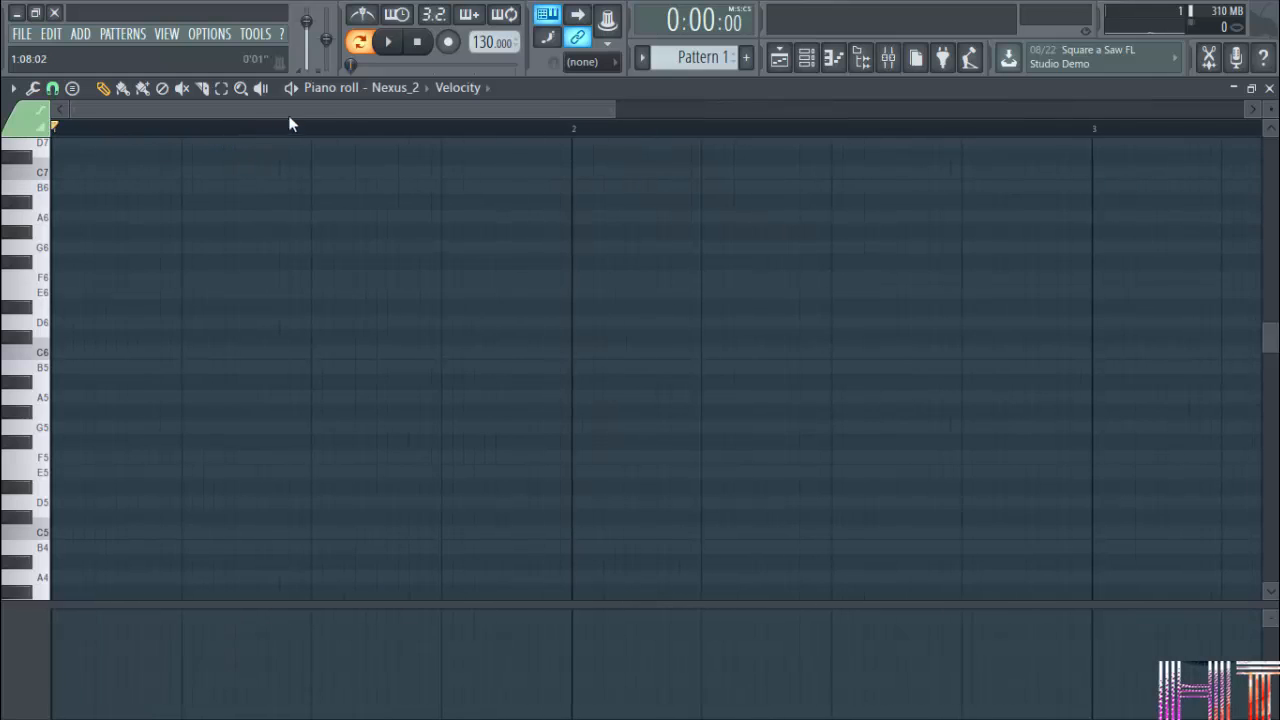
pyautogui.moveTo(340, 117); pyautogui.dragTo(244, 110)
pyautogui.moveTo(1272, 342); pyautogui.dragTo(1272, 362)
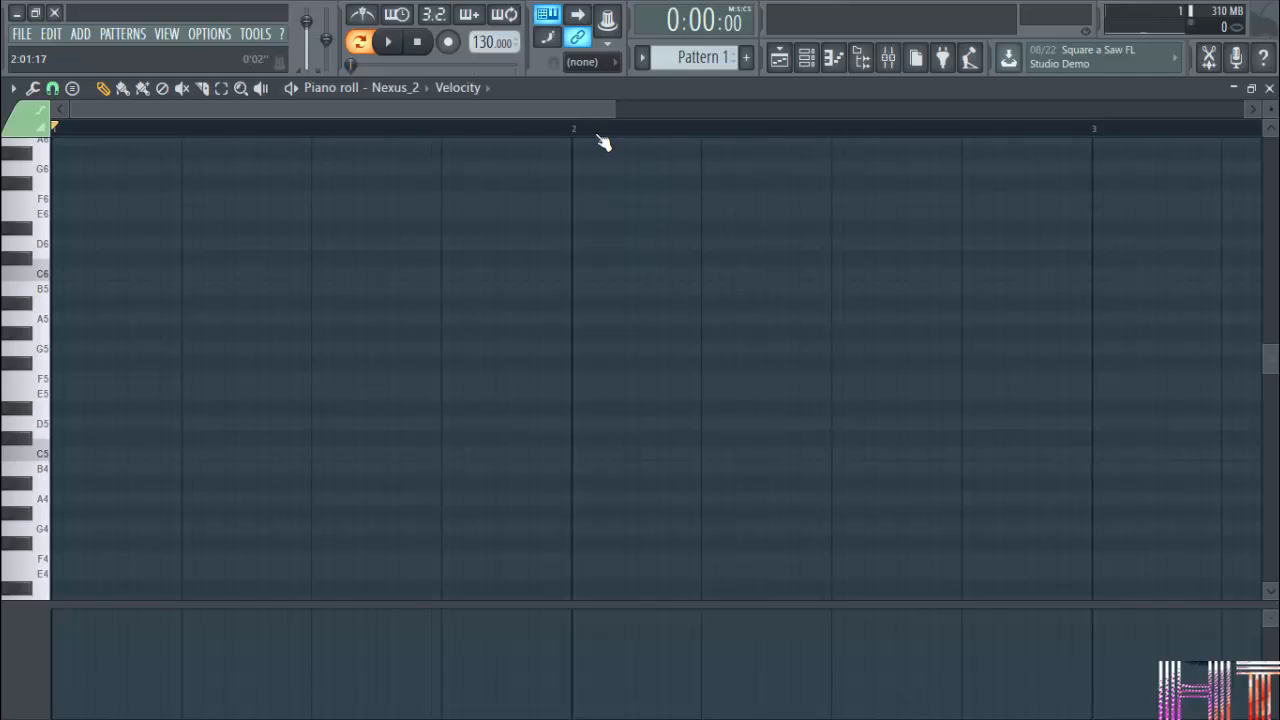
pyautogui.scroll(5, 603, 143)
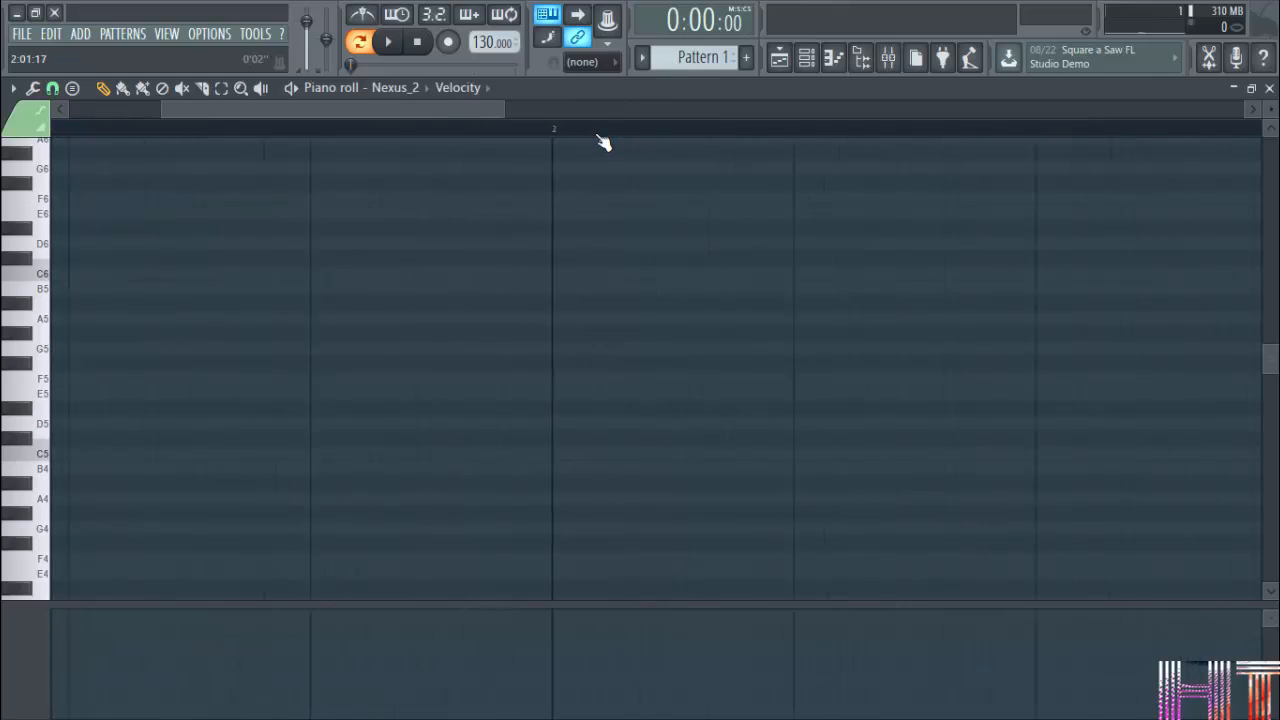
pyautogui.scroll(-5, 603, 143)
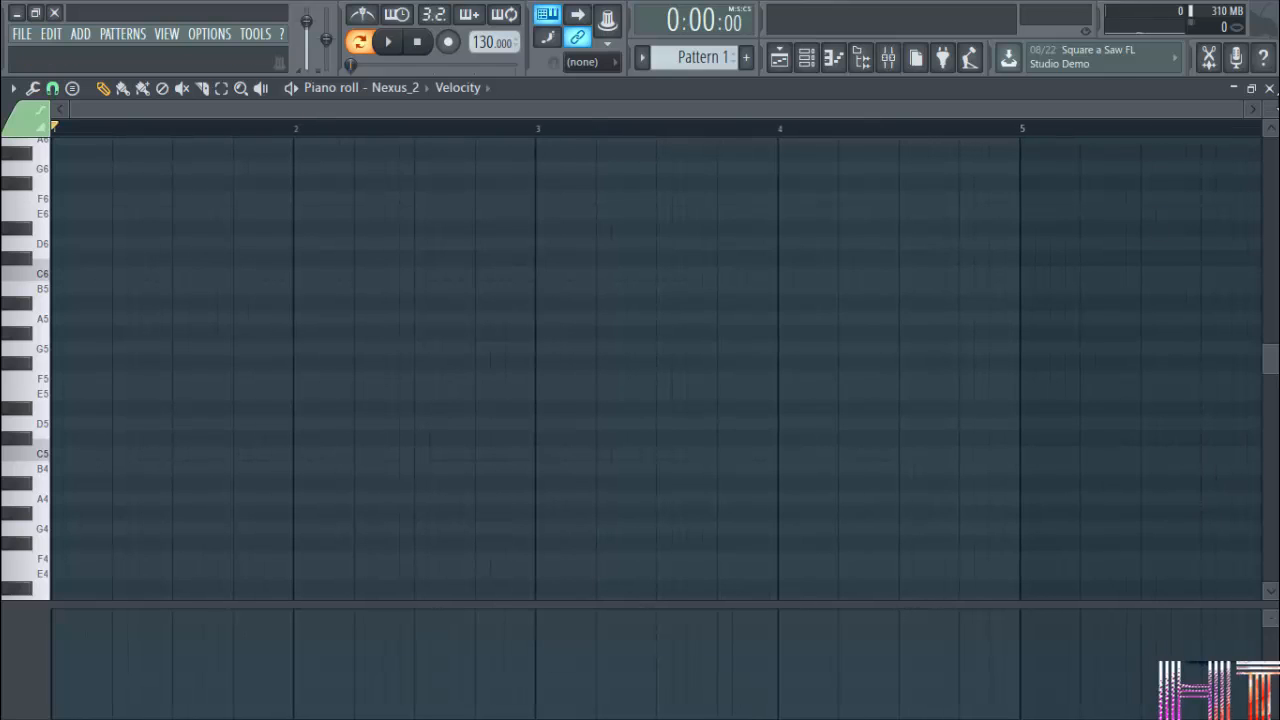
# Enlarge the piano roll's note rows slightly and look over the higher and lower octaves of the keyboard.
pyautogui.moveTo(1271, 109)
pyautogui.mouseDown()
pyautogui.moveTo(1271, 86)
pyautogui.moveTo(1271, 107)
pyautogui.mouseUp()
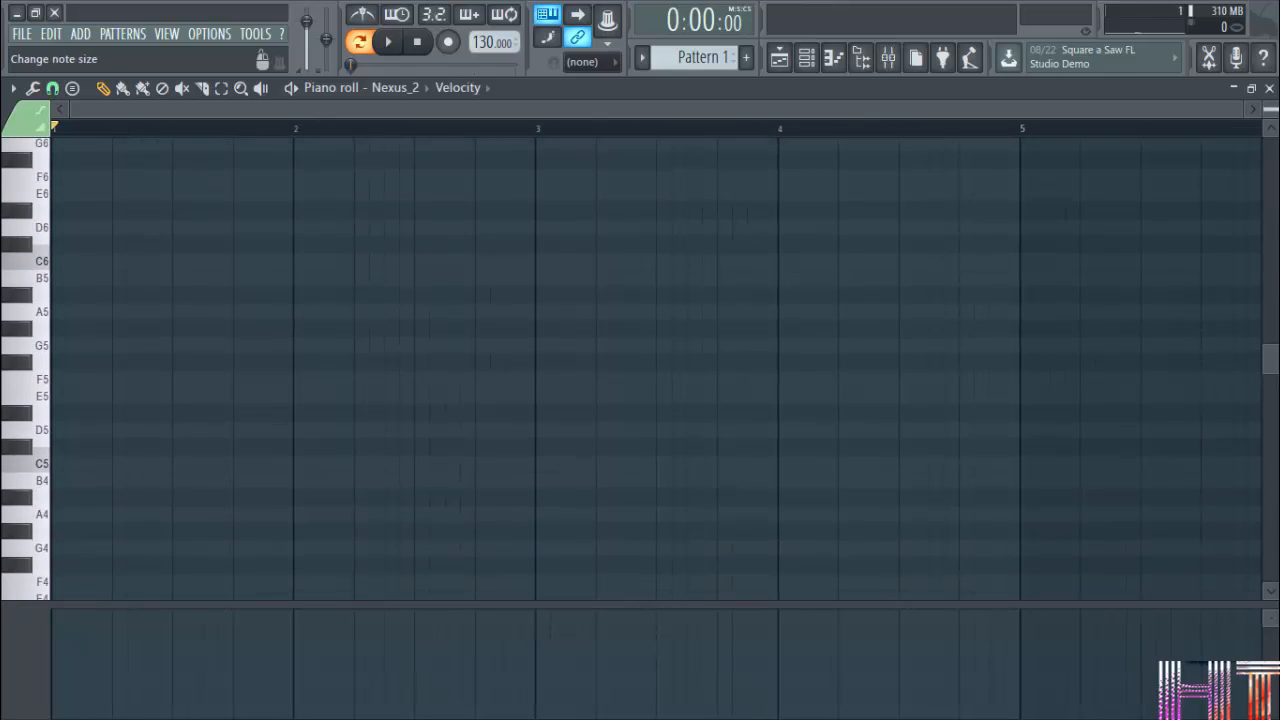
pyautogui.scroll(1, 603, 345)
pyautogui.scroll(8, 603, 345)
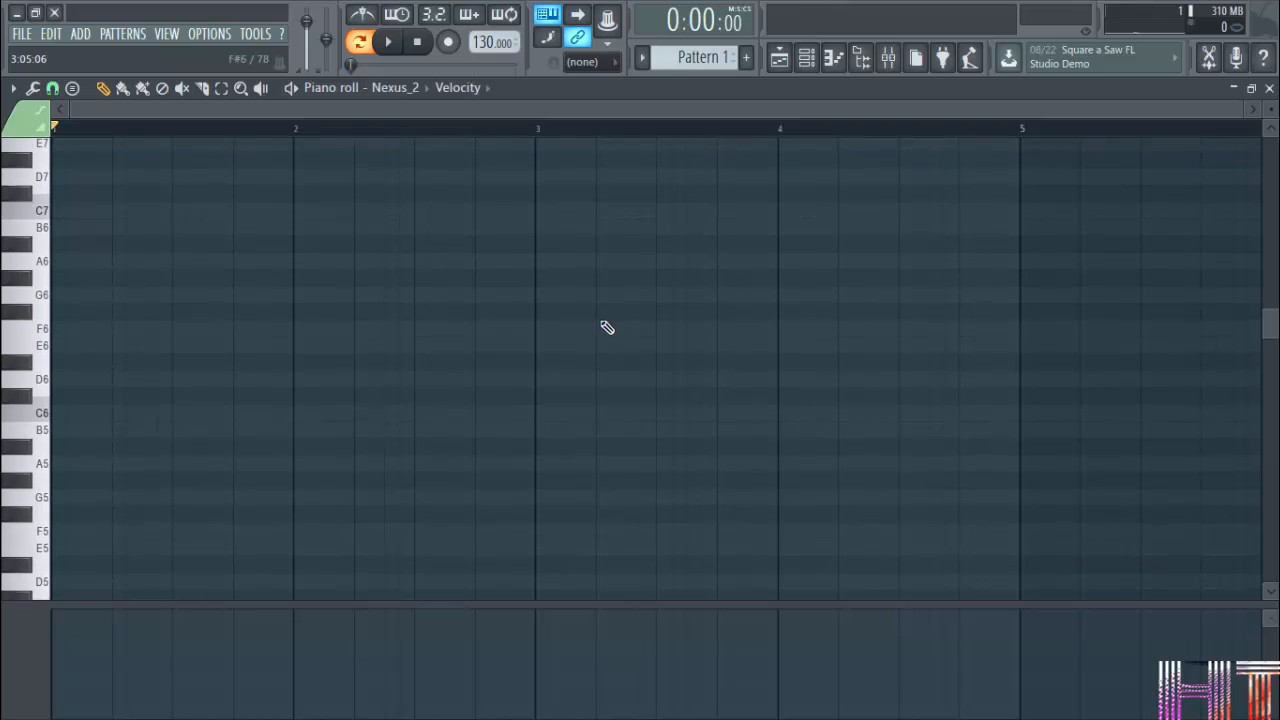
pyautogui.scroll(2, 991, 383)
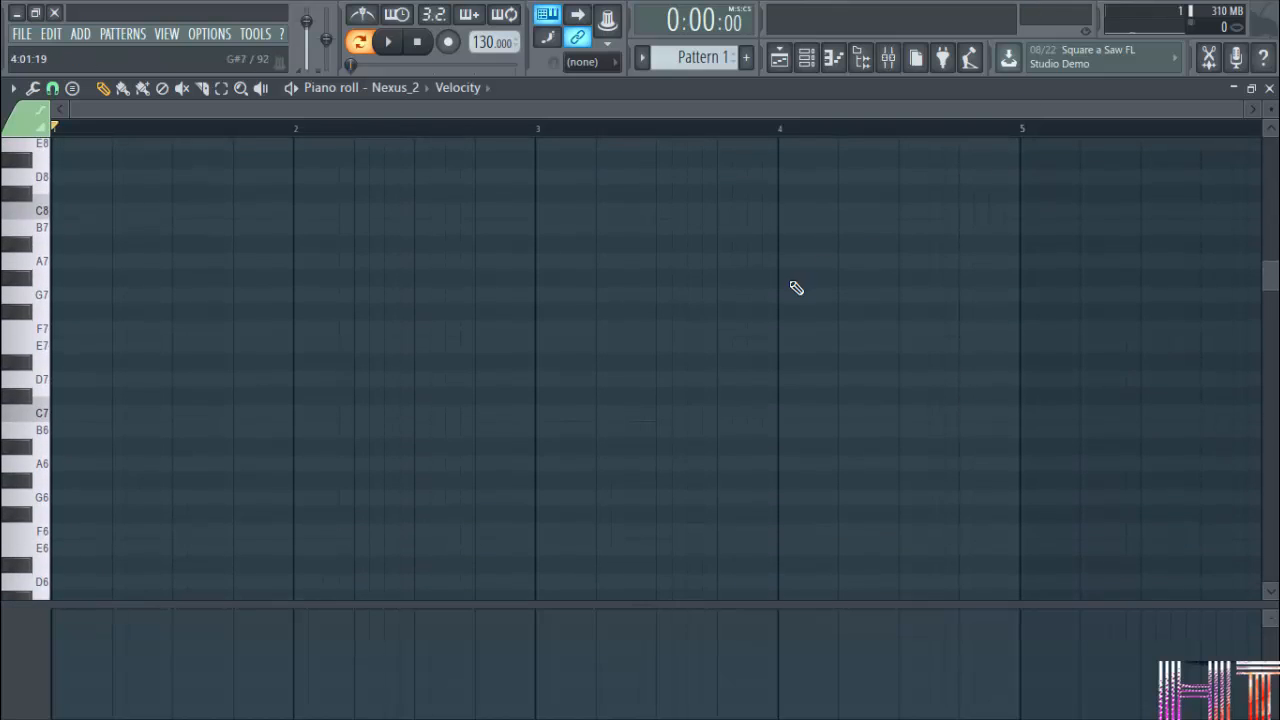
pyautogui.scroll(-4, 794, 286)
pyautogui.scroll(-6, 805, 333)
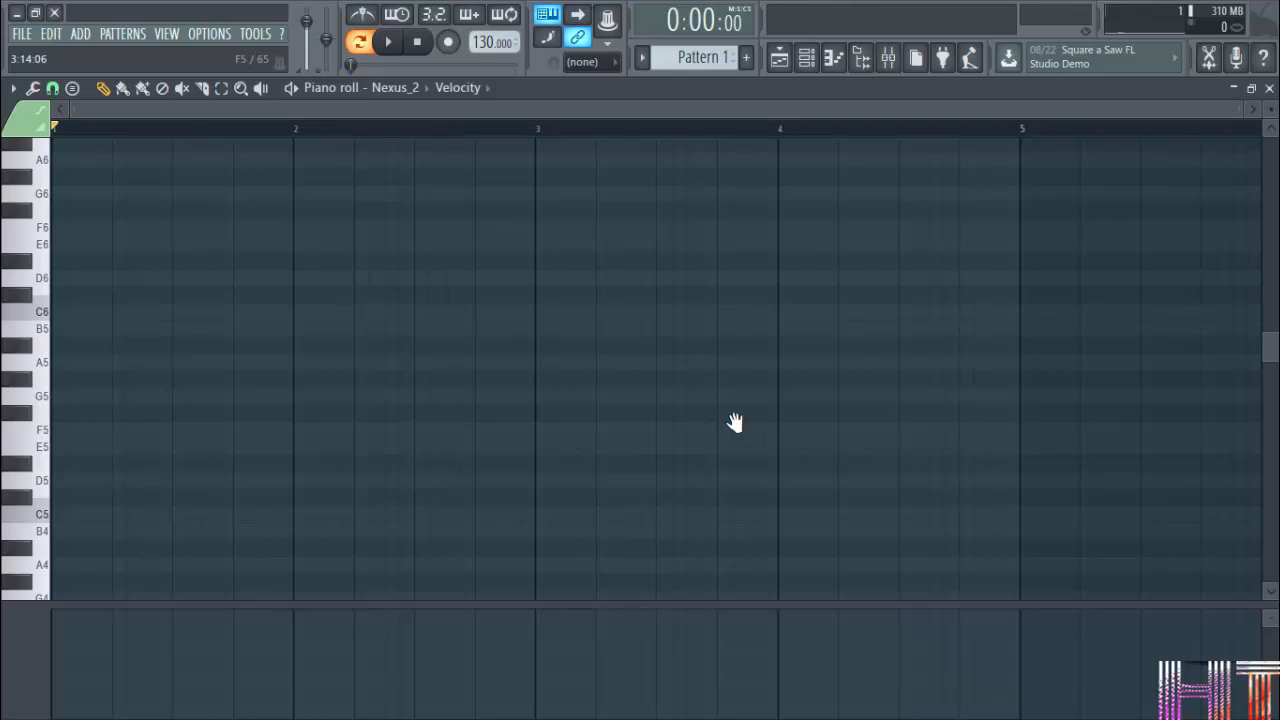
pyautogui.moveTo(729, 411); pyautogui.dragTo(954, 356)
pyautogui.moveTo(942, 200); pyautogui.dragTo(950, 388)
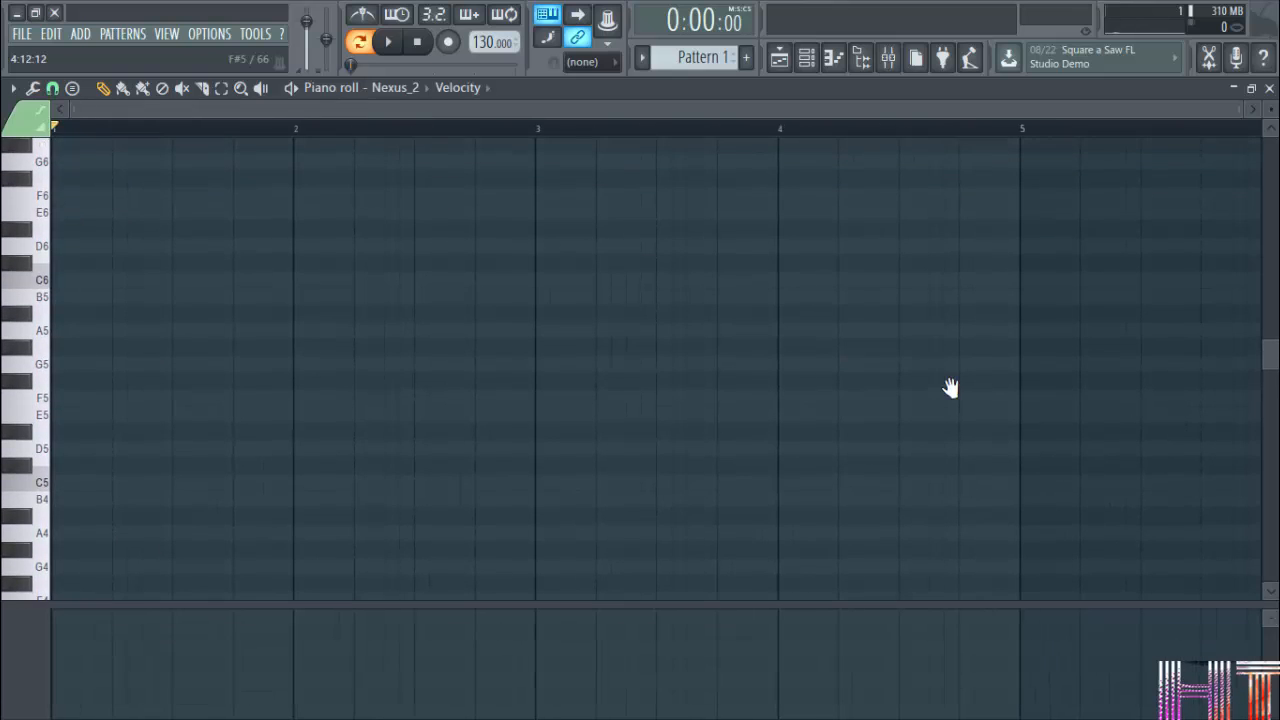
pyautogui.scroll(3, 709, 325)
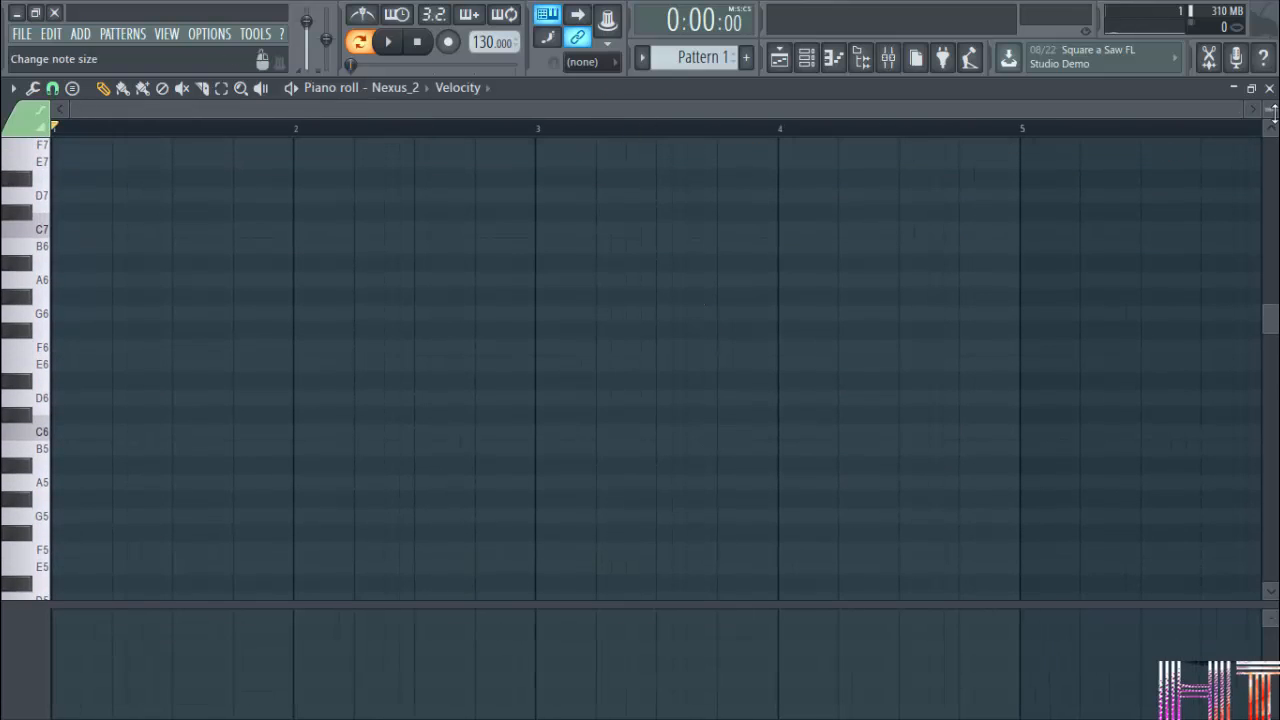
# Draw single C5, D#5 and E5 notes in bar 1 and delete them again.
pyautogui.moveTo(1240, 110); pyautogui.dragTo(528, 154)
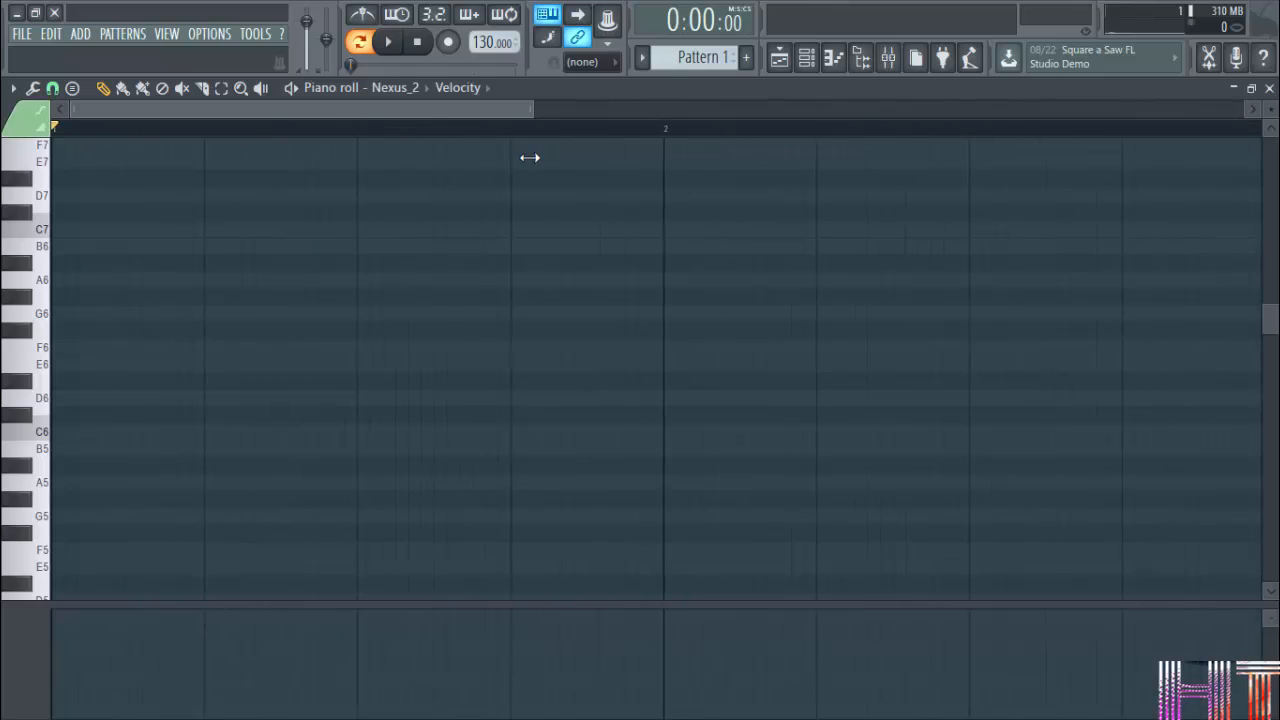
pyautogui.moveTo(1275, 321)
pyautogui.mouseDown()
pyautogui.moveTo(1275, 256)
pyautogui.moveTo(1251, 375)
pyautogui.mouseUp()
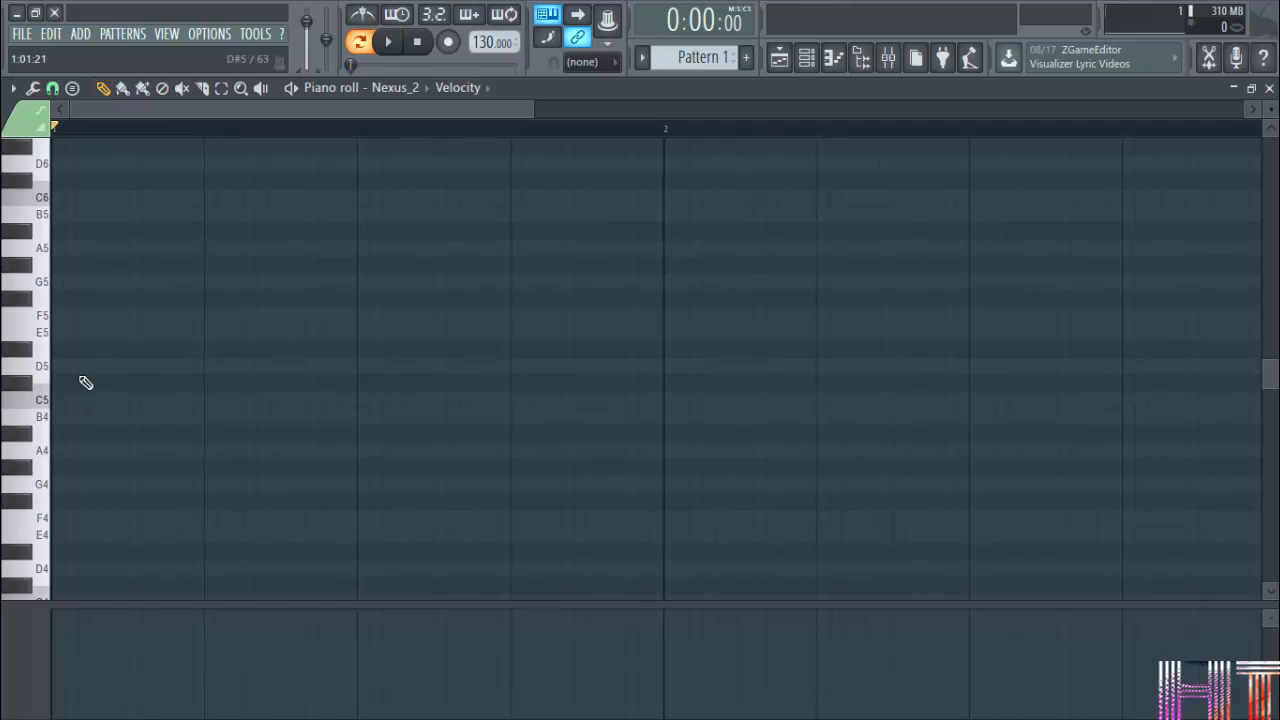
pyautogui.click(171, 400)
pyautogui.rightClick(171, 400)
pyautogui.click(138, 349)
pyautogui.click(188, 334)
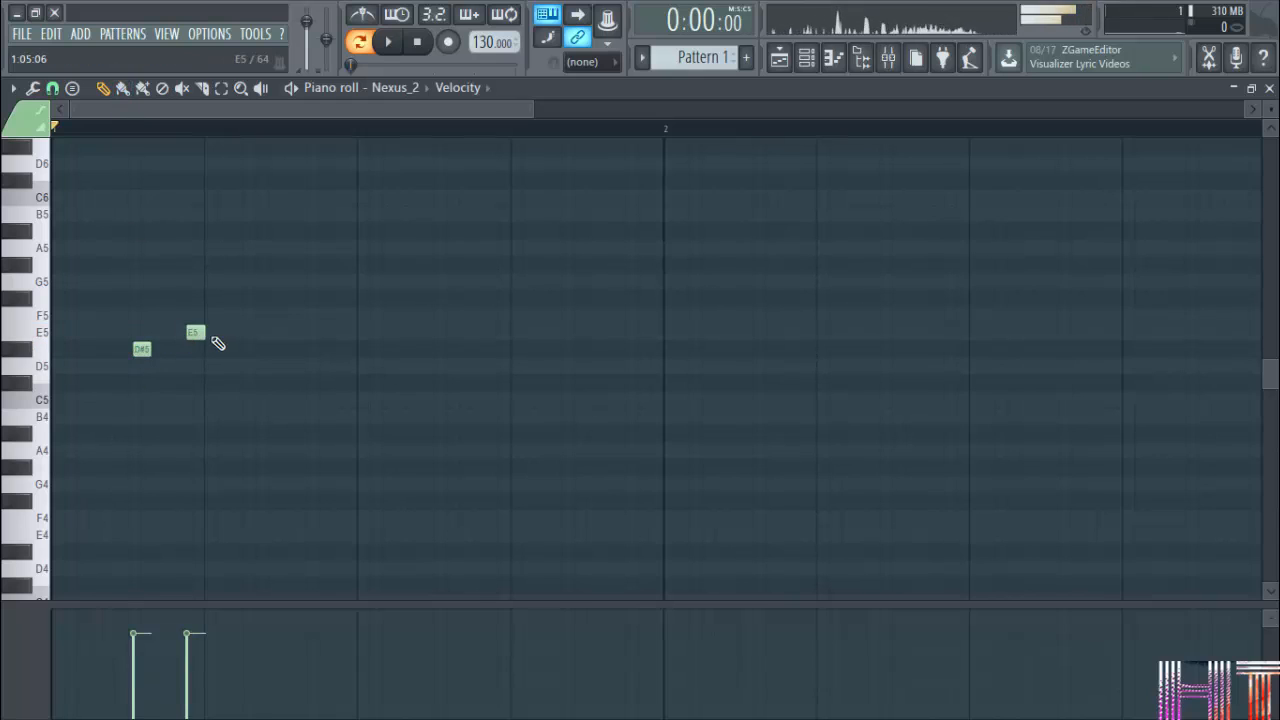
pyautogui.rightClick(198, 335)
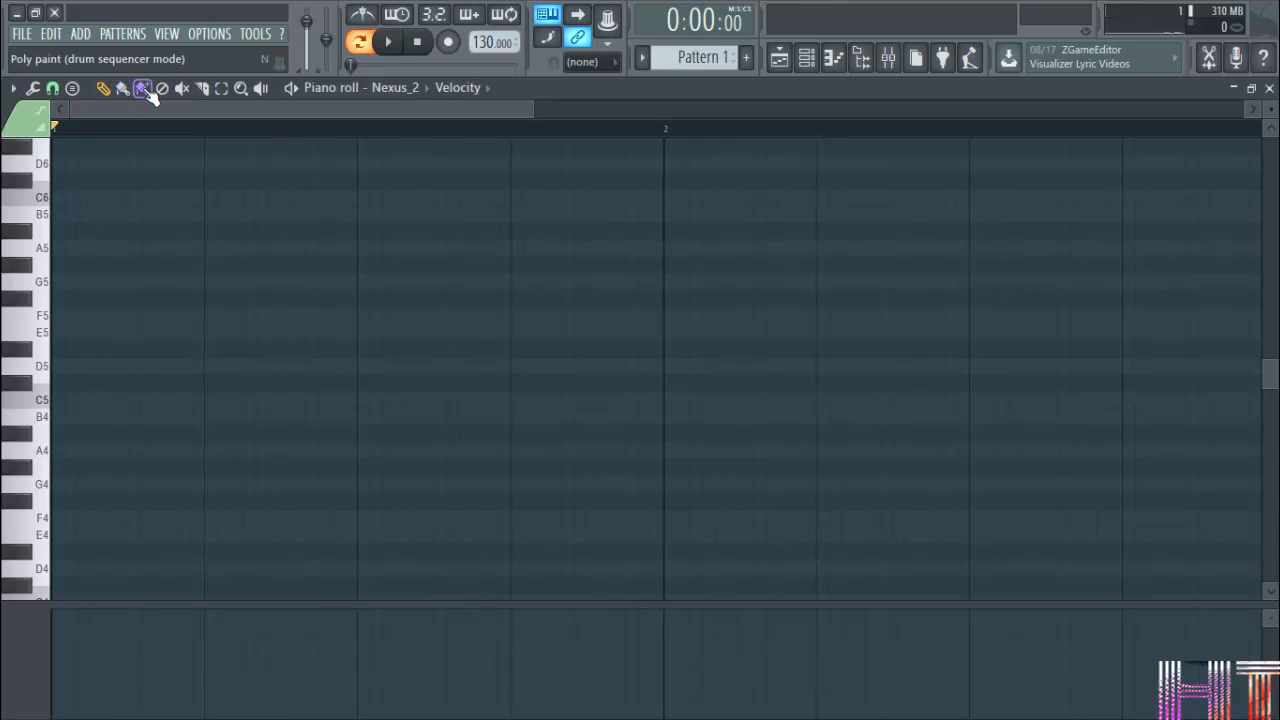
# Test the Paint tool with a single C5 note, then paint a freehand run of notes across bar 1 into bar 2.
pyautogui.click(123, 399)
pyautogui.rightClick(127, 401)
pyautogui.moveTo(125, 400)
pyautogui.mouseDown()
pyautogui.moveTo(294, 380)
pyautogui.moveTo(385, 281)
pyautogui.mouseUp()
pyautogui.moveTo(418, 227)
pyautogui.mouseDown()
pyautogui.moveTo(460, 484)
pyautogui.moveTo(355, 384)
pyautogui.moveTo(508, 258)
pyautogui.moveTo(420, 277)
pyautogui.moveTo(494, 463)
pyautogui.moveTo(654, 220)
pyautogui.moveTo(743, 397)
pyautogui.moveTo(790, 372)
pyautogui.moveTo(831, 266)
pyautogui.moveTo(912, 400)
pyautogui.mouseUp()
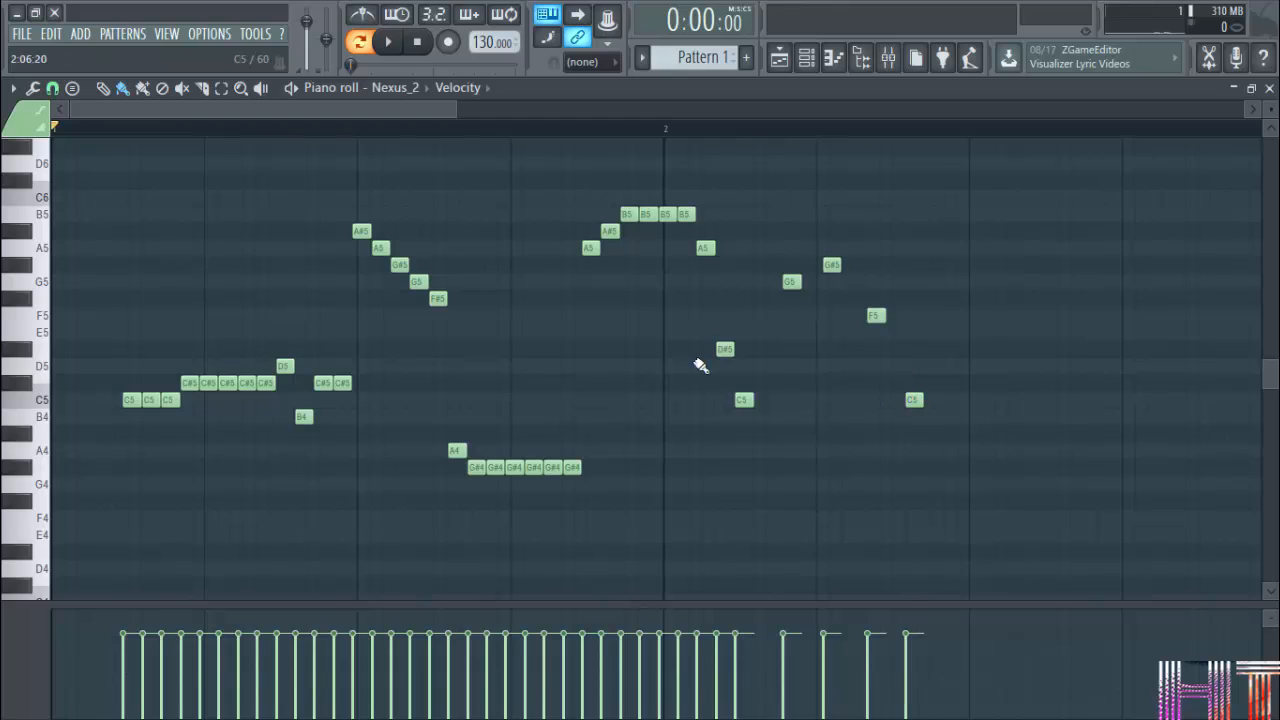
# Paint a continuous row of B4 notes across the end of bar 1 into bar 2 using poly paint (drum sequencer mode).
pyautogui.click(145, 92)
pyautogui.moveTo(530, 421)
pyautogui.mouseDown()
pyautogui.moveTo(620, 431)
pyautogui.moveTo(668, 315)
pyautogui.moveTo(694, 346)
pyautogui.moveTo(653, 181)
pyautogui.mouseUp()
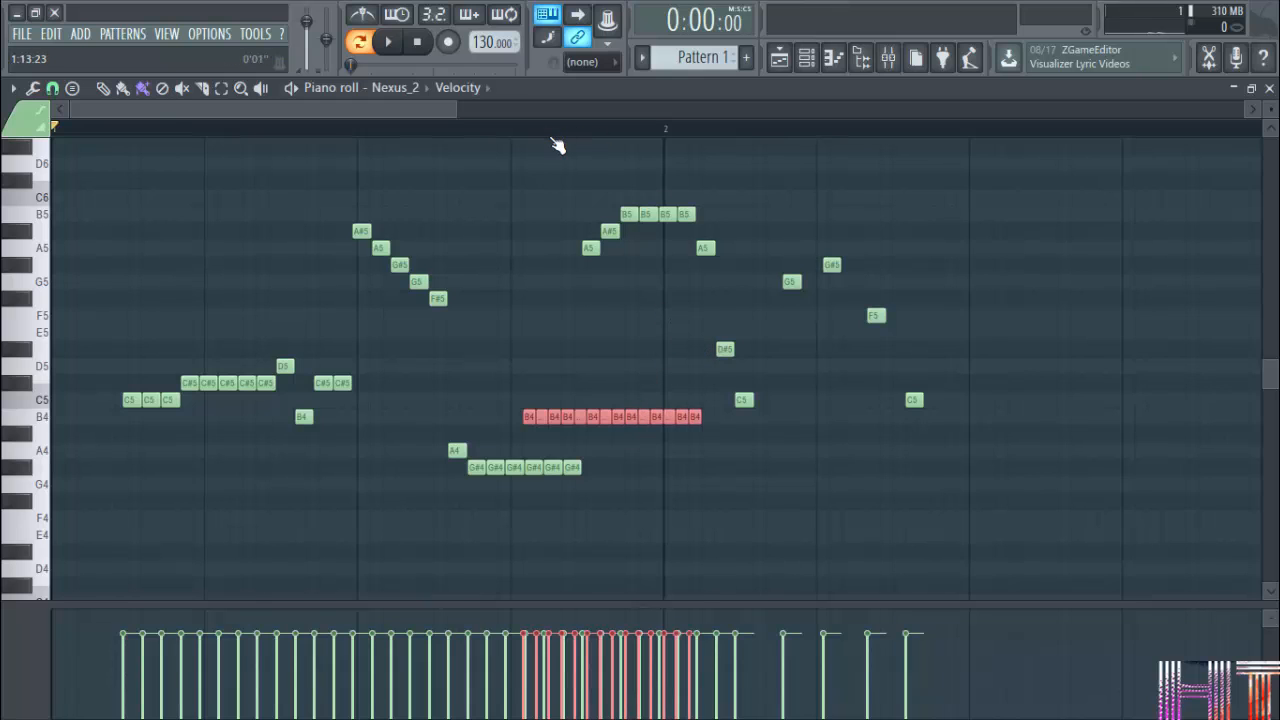
pyautogui.scroll(3, 557, 146)
pyautogui.scroll(-3, 557, 146)
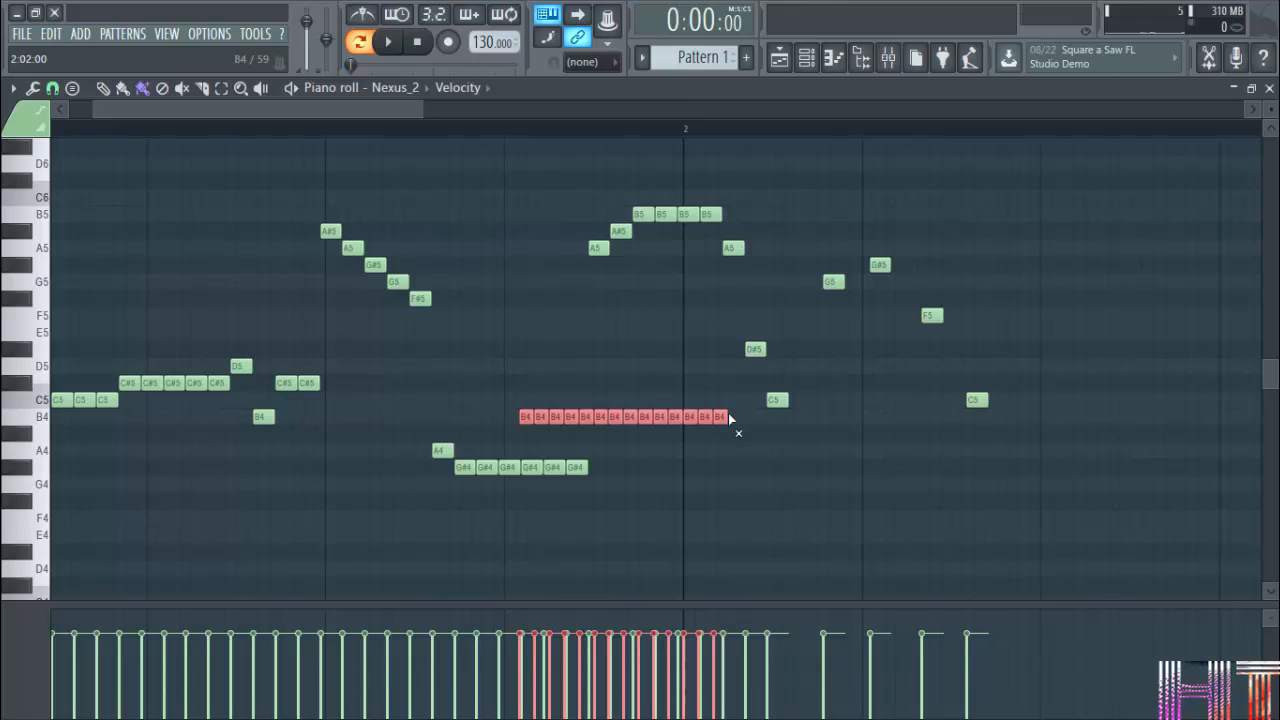
# Erase all painted notes from the pattern with the Delete tool.
pyautogui.click(162, 88)
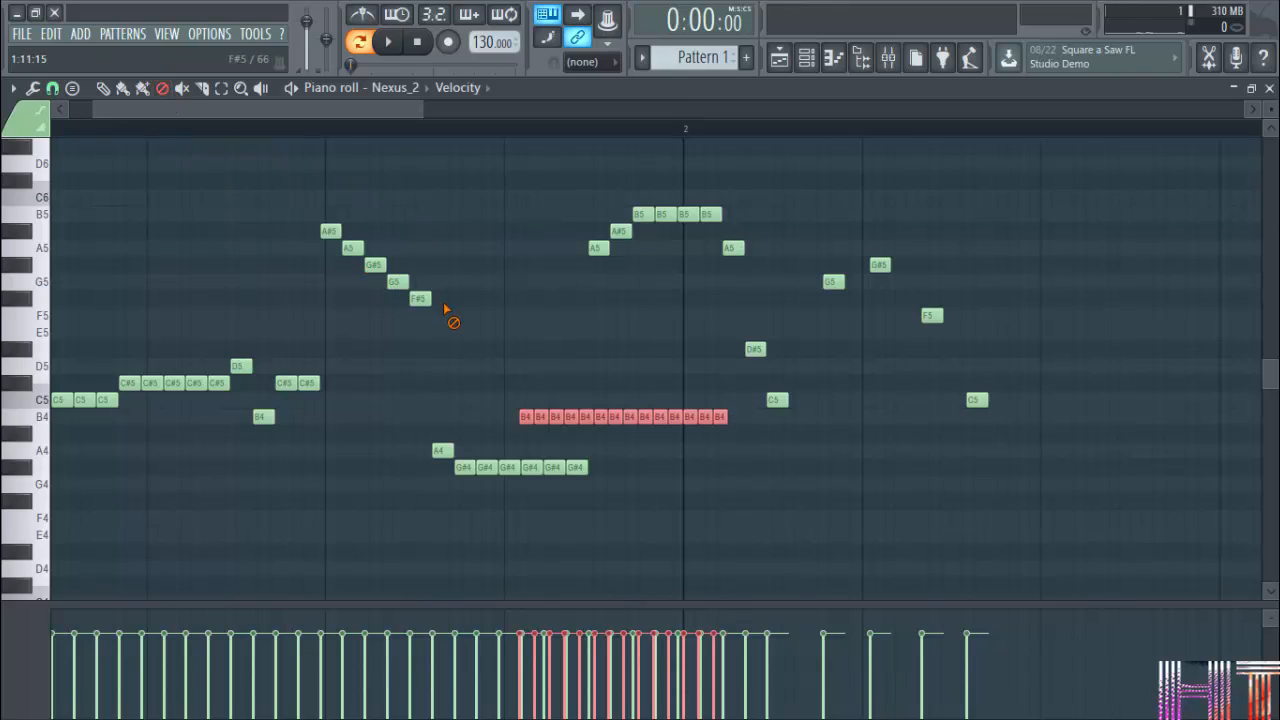
pyautogui.moveTo(449, 314)
pyautogui.mouseDown()
pyautogui.moveTo(342, 245)
pyautogui.moveTo(380, 382)
pyautogui.moveTo(436, 422)
pyautogui.moveTo(620, 502)
pyautogui.moveTo(608, 455)
pyautogui.moveTo(746, 443)
pyautogui.moveTo(440, 417)
pyautogui.moveTo(878, 390)
pyautogui.mouseUp()
pyautogui.moveTo(742, 364)
pyautogui.mouseDown()
pyautogui.moveTo(889, 280)
pyautogui.moveTo(966, 351)
pyautogui.moveTo(977, 411)
pyautogui.moveTo(729, 229)
pyautogui.moveTo(649, 218)
pyautogui.moveTo(553, 292)
pyautogui.moveTo(311, 398)
pyautogui.moveTo(86, 400)
pyautogui.moveTo(283, 394)
pyautogui.moveTo(293, 365)
pyautogui.moveTo(286, 423)
pyautogui.moveTo(314, 423)
pyautogui.mouseUp()
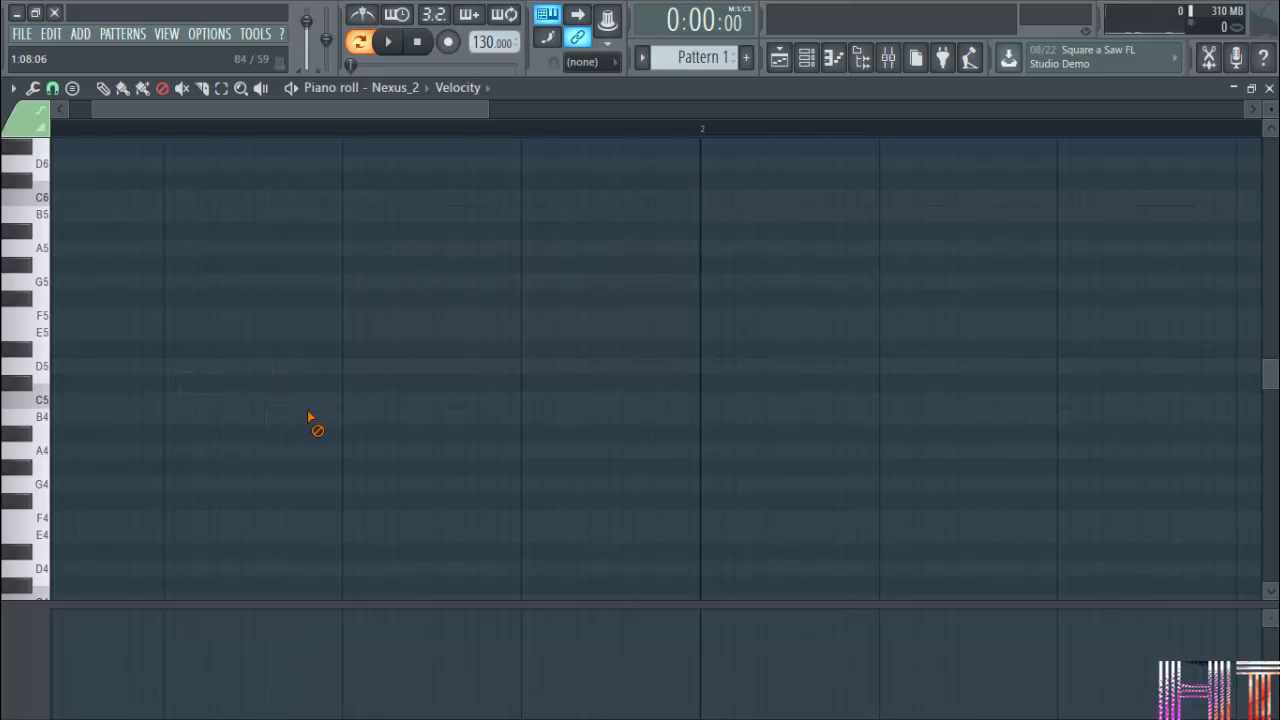
# Draw a short G#5 note and a short A5 note after it in bar 1.
pyautogui.click(182, 88)
pyautogui.click(103, 88)
pyautogui.click(190, 264)
pyautogui.click(257, 248)
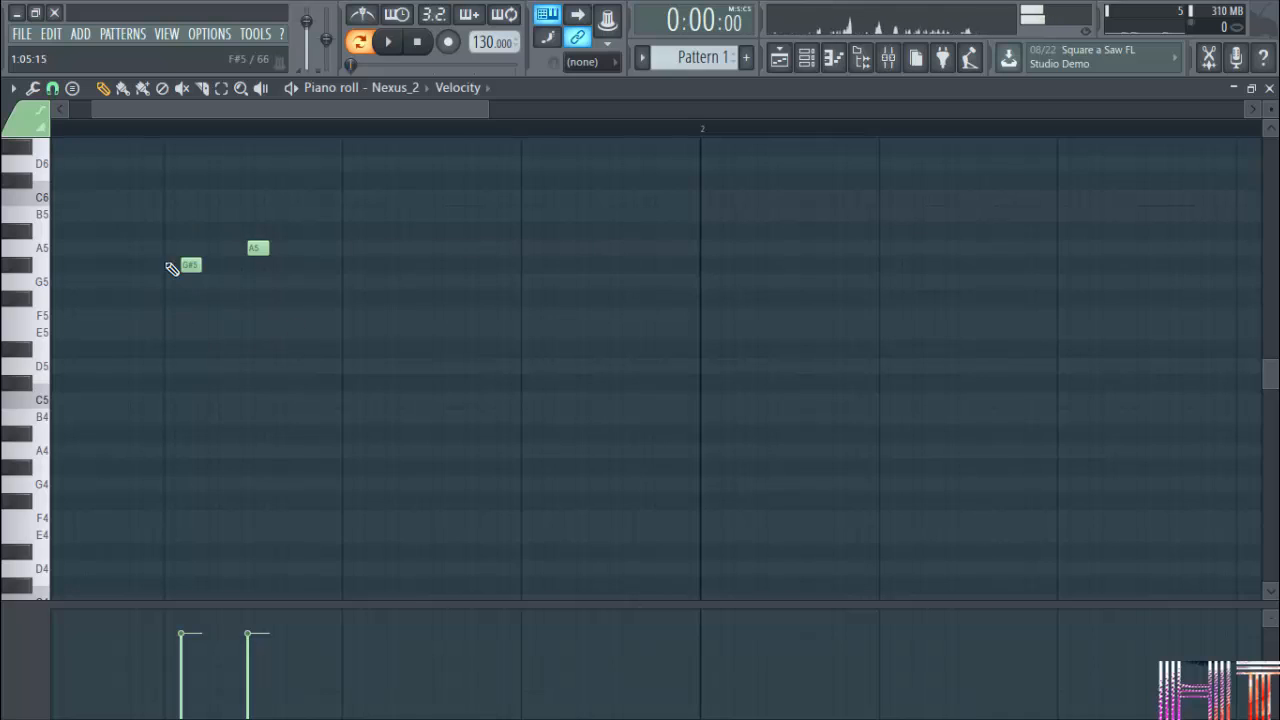
# Mute the A5 note and play the pattern briefly to hear the effect.
pyautogui.click(182, 89)
pyautogui.click(264, 247)
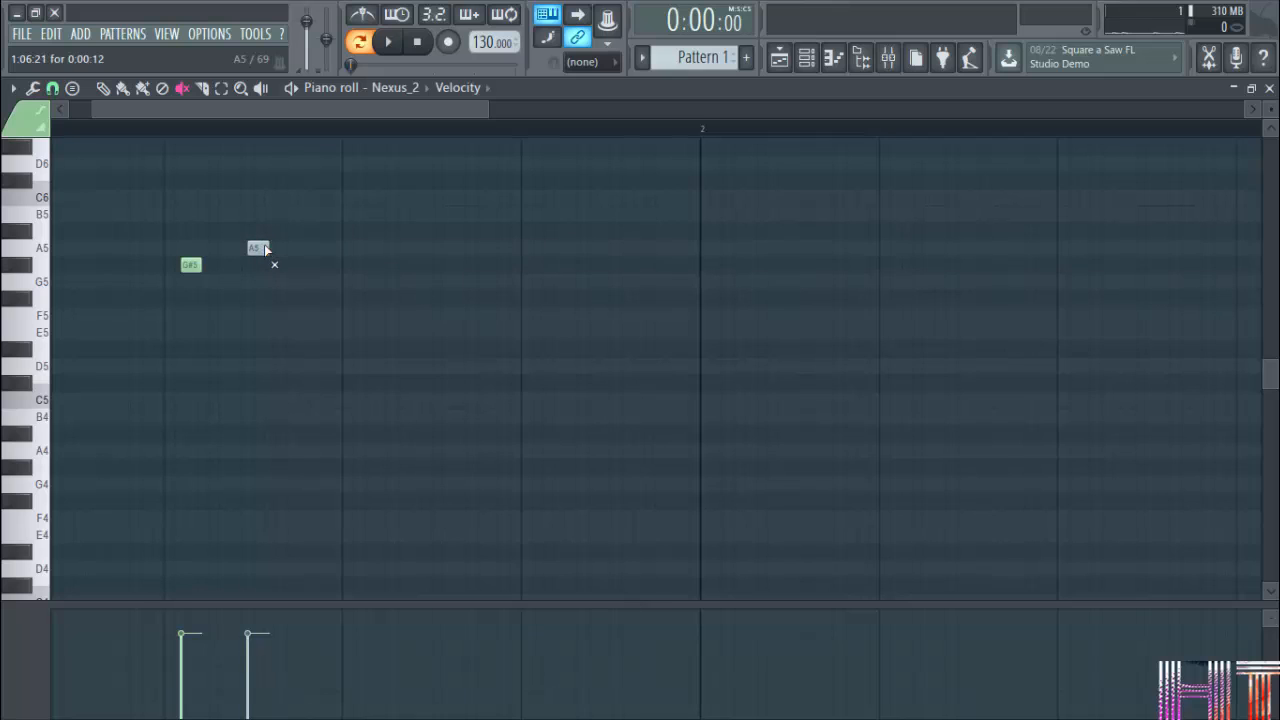
pyautogui.click(290, 89)
pyautogui.click(291, 89)
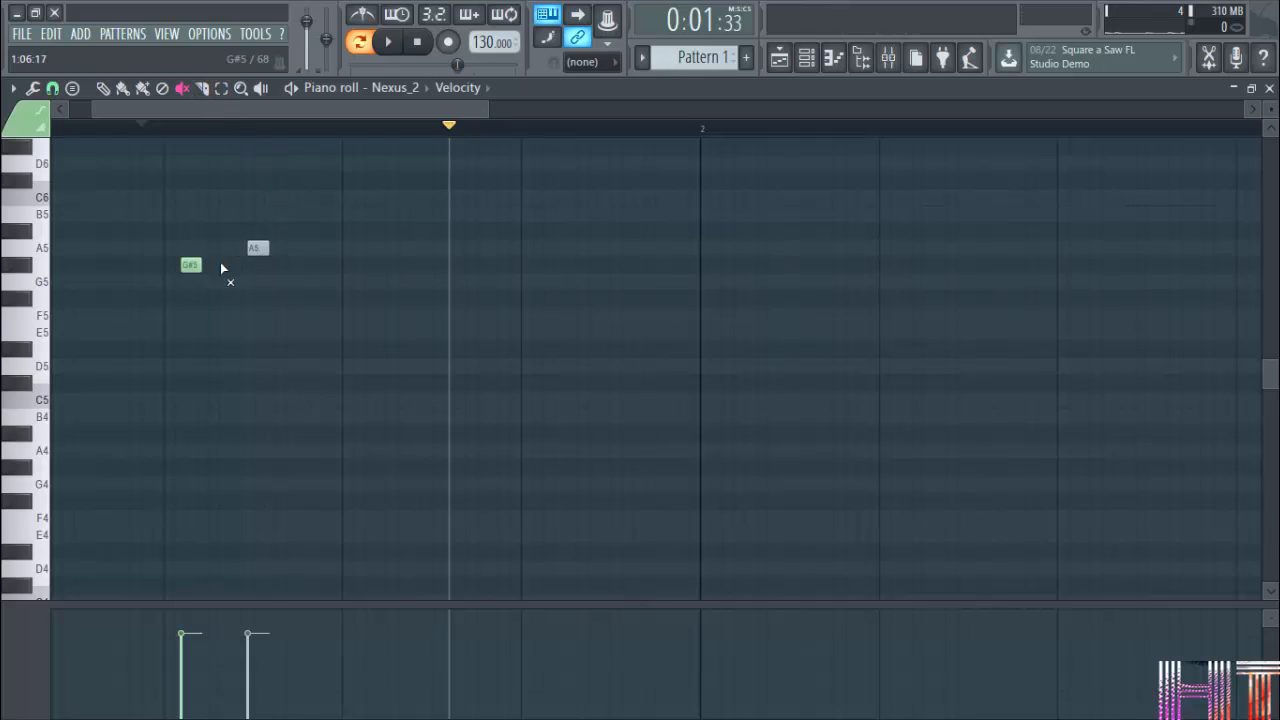
# Lengthen the muted A5 note to one full bar and move it to F#5 at the start of bar 1.
pyautogui.click(102, 88)
pyautogui.moveTo(274, 247); pyautogui.dragTo(703, 248)
pyautogui.moveTo(620, 253); pyautogui.dragTo(267, 302)
pyautogui.moveTo(438, 298); pyautogui.dragTo(698, 322)
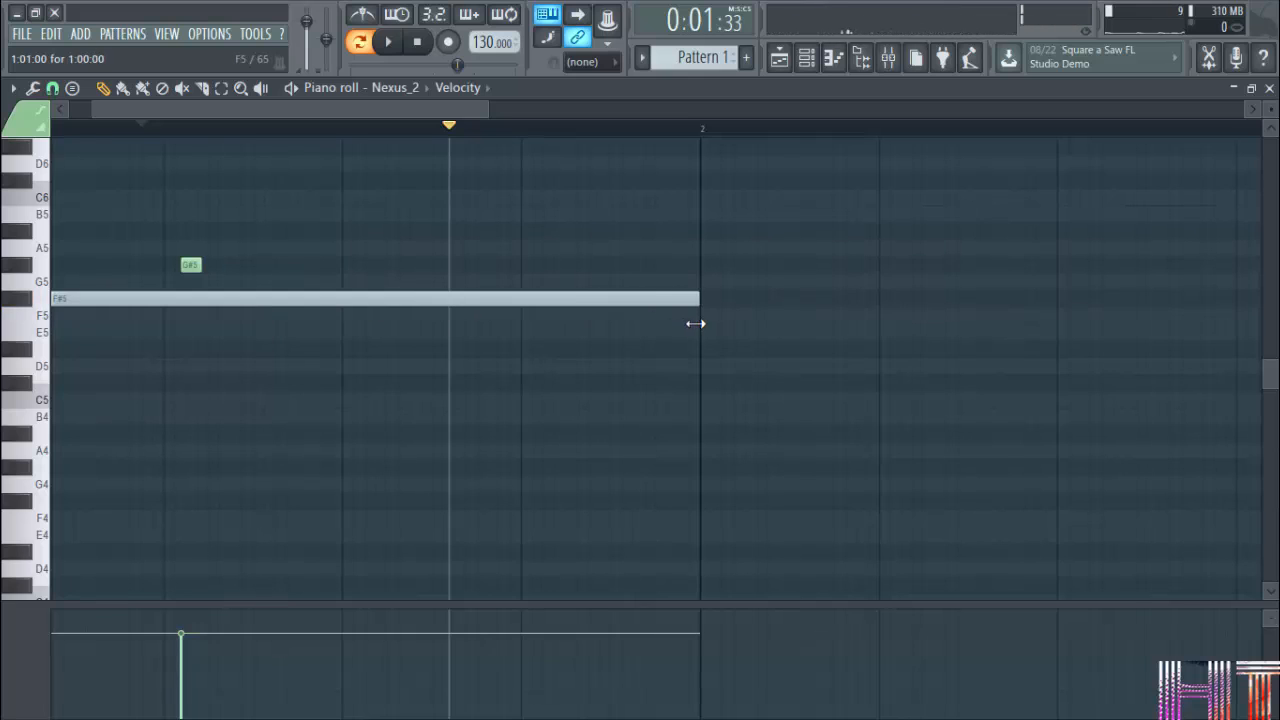
# Slice the end off the muted F#5 note, and stretch the remaining note back to the start of bar 2.
pyautogui.click(202, 87)
pyautogui.moveTo(404, 258); pyautogui.dragTo(640, 410)
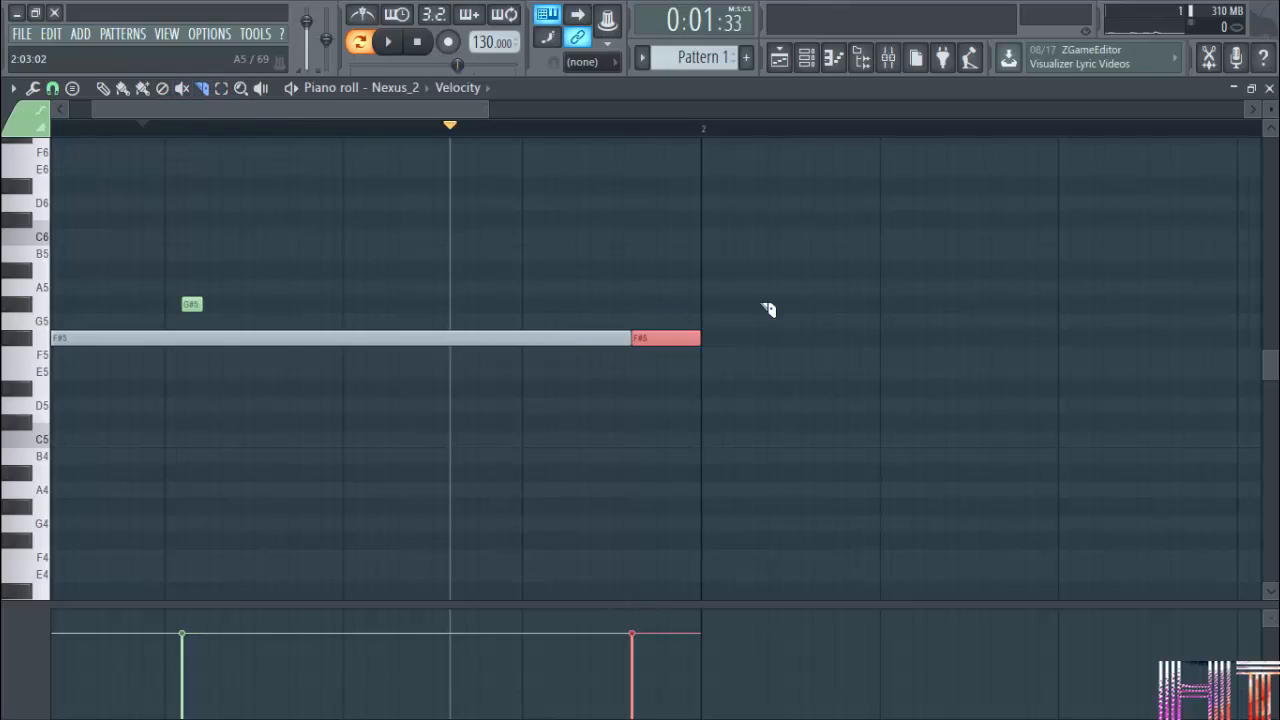
pyautogui.click(108, 88)
pyautogui.rightClick(655, 338)
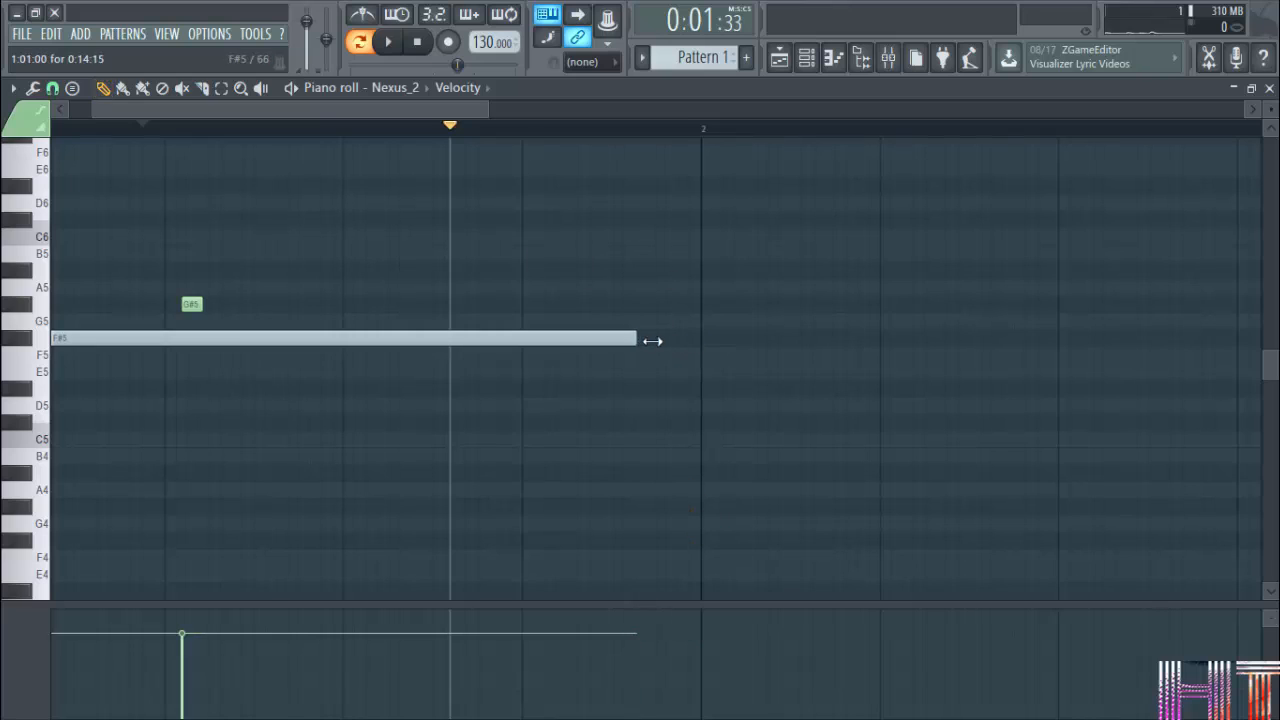
pyautogui.moveTo(650, 340); pyautogui.dragTo(708, 350)
# Cut off the end of the F#5 note at about 1:15 with the Slice tool, and again at about 1:09.
pyautogui.click(203, 90)
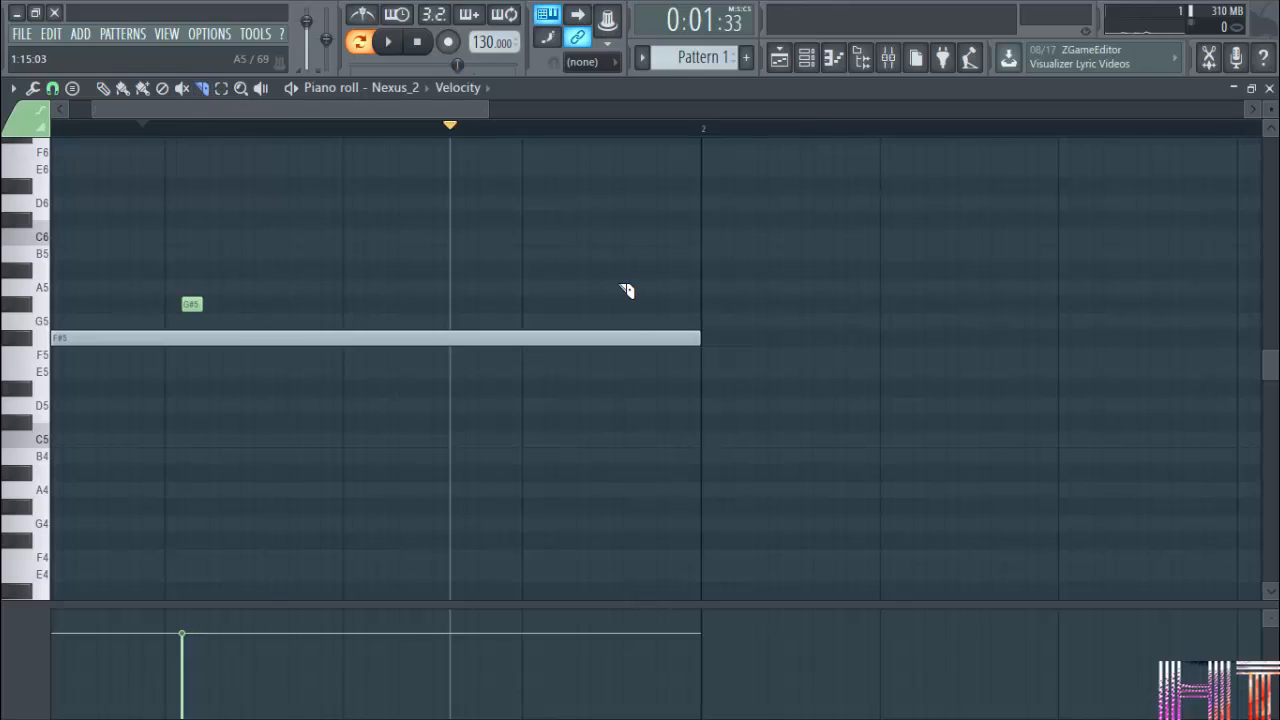
pyautogui.moveTo(618, 282); pyautogui.dragTo(617, 429)
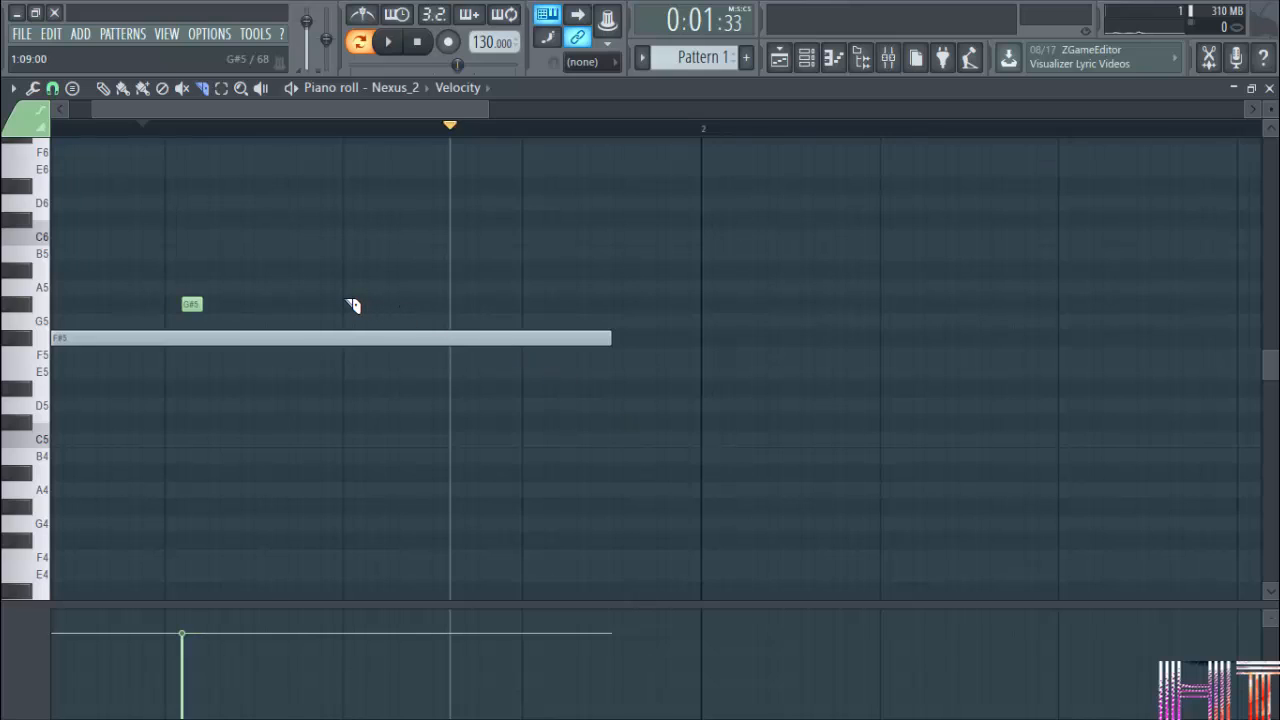
pyautogui.moveTo(350, 305); pyautogui.dragTo(352, 434)
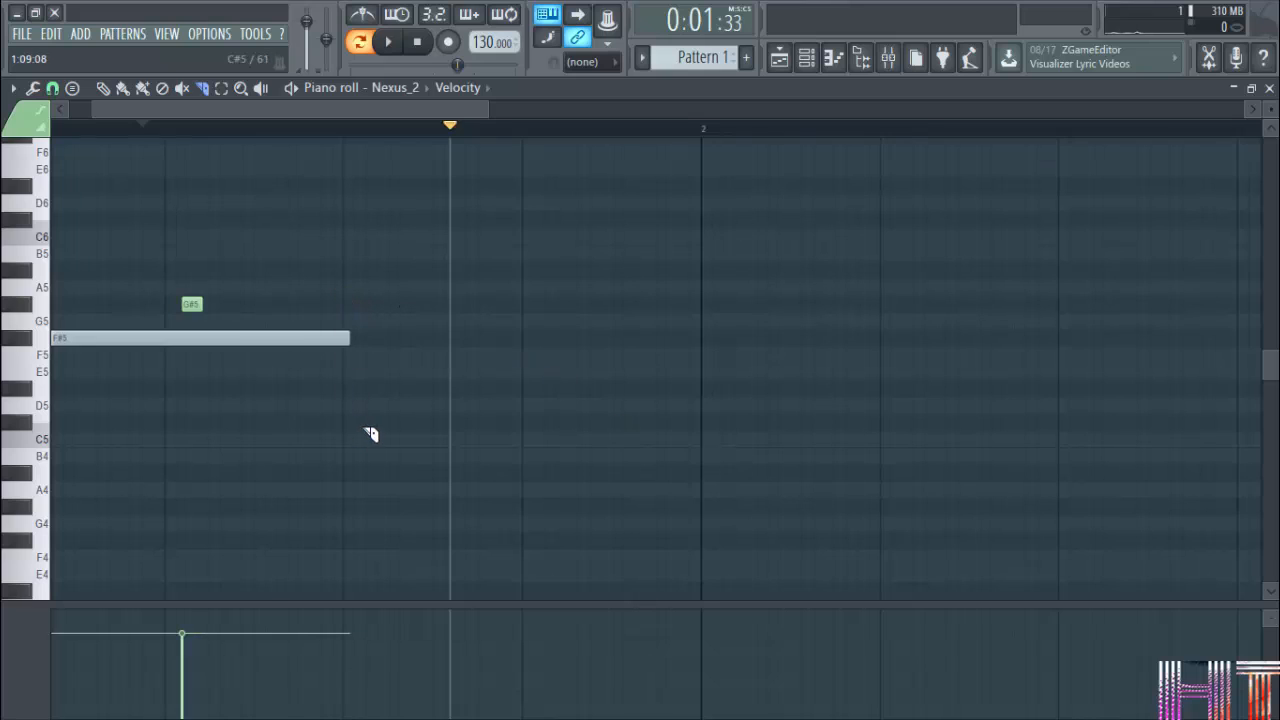
# Undo the slice cuts and trim the F#5 note again at about 1:09 with the Slice tool.
pyautogui.hotkey('ctrl', 'z')
pyautogui.hotkey('ctrl', 'z')
pyautogui.hotkey('ctrl', 'z')
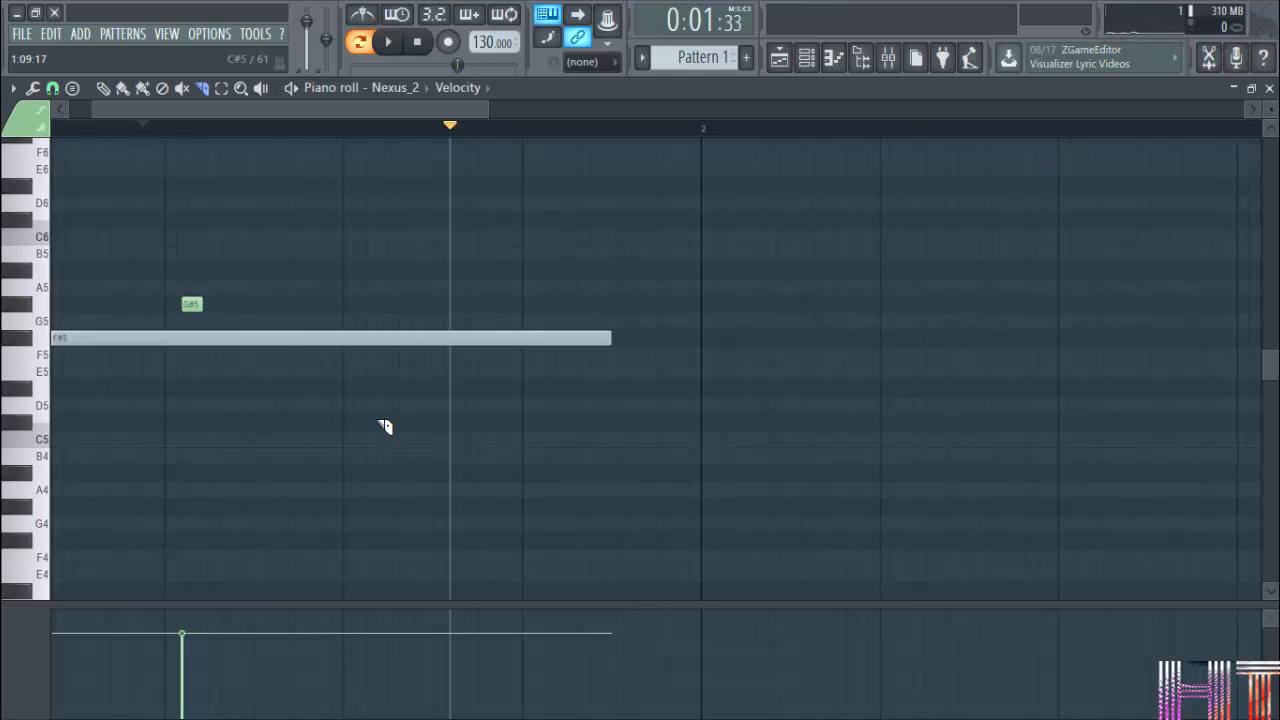
pyautogui.hotkey('ctrl', 'z')
pyautogui.moveTo(349, 292); pyautogui.dragTo(355, 405)
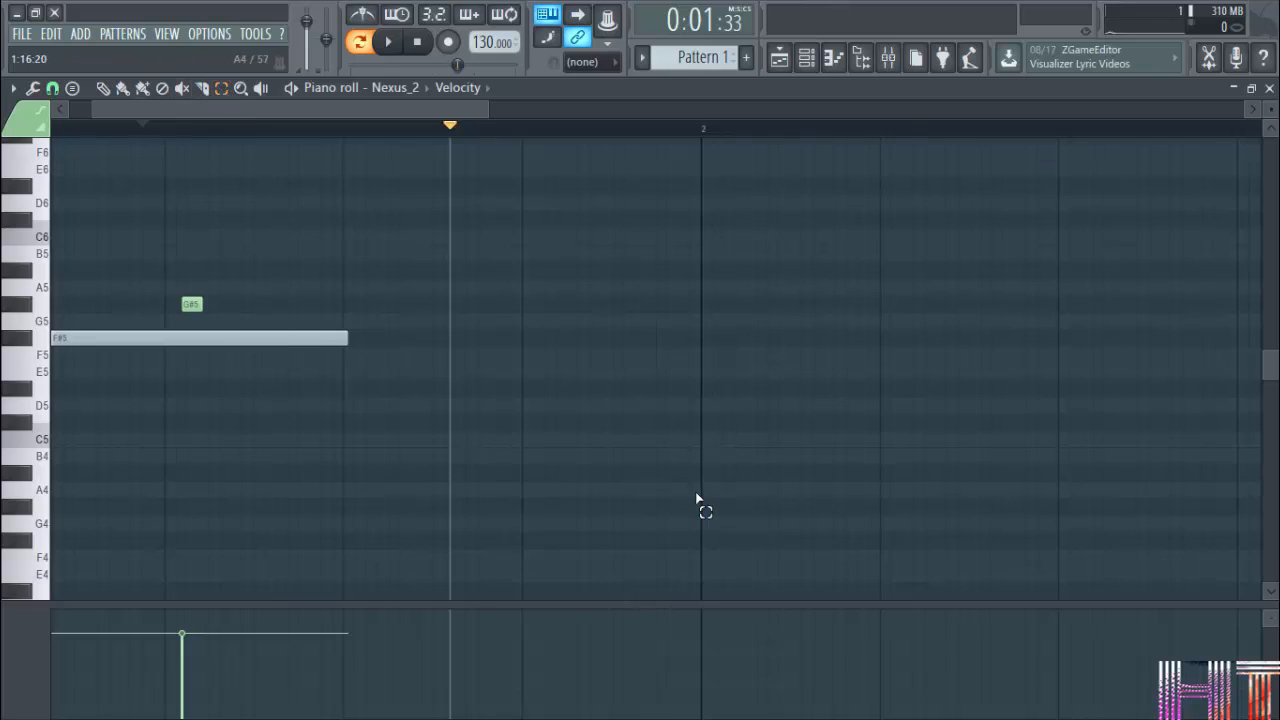
# Try the Select tool on an empty area, and zoom in and out around the notes with the Zoom tool.
pyautogui.moveTo(700, 506); pyautogui.dragTo(758, 466)
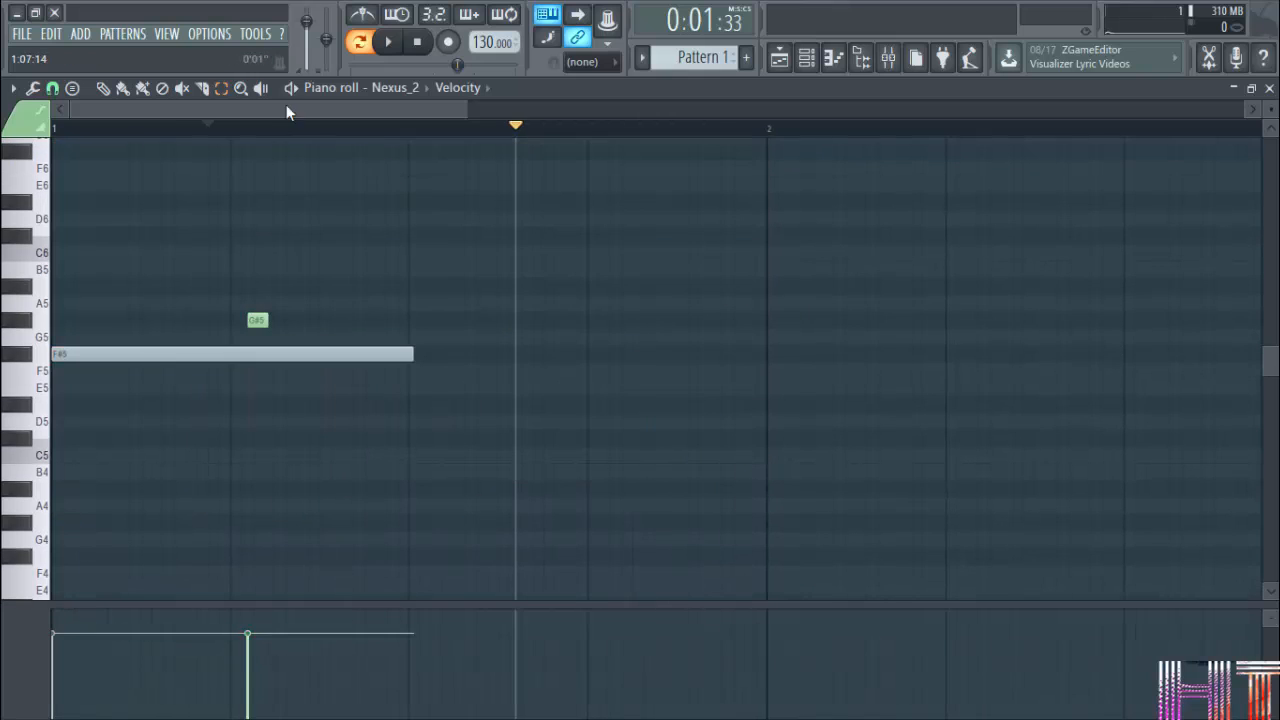
pyautogui.click(251, 349)
pyautogui.rightClick(287, 383)
pyautogui.click(281, 366)
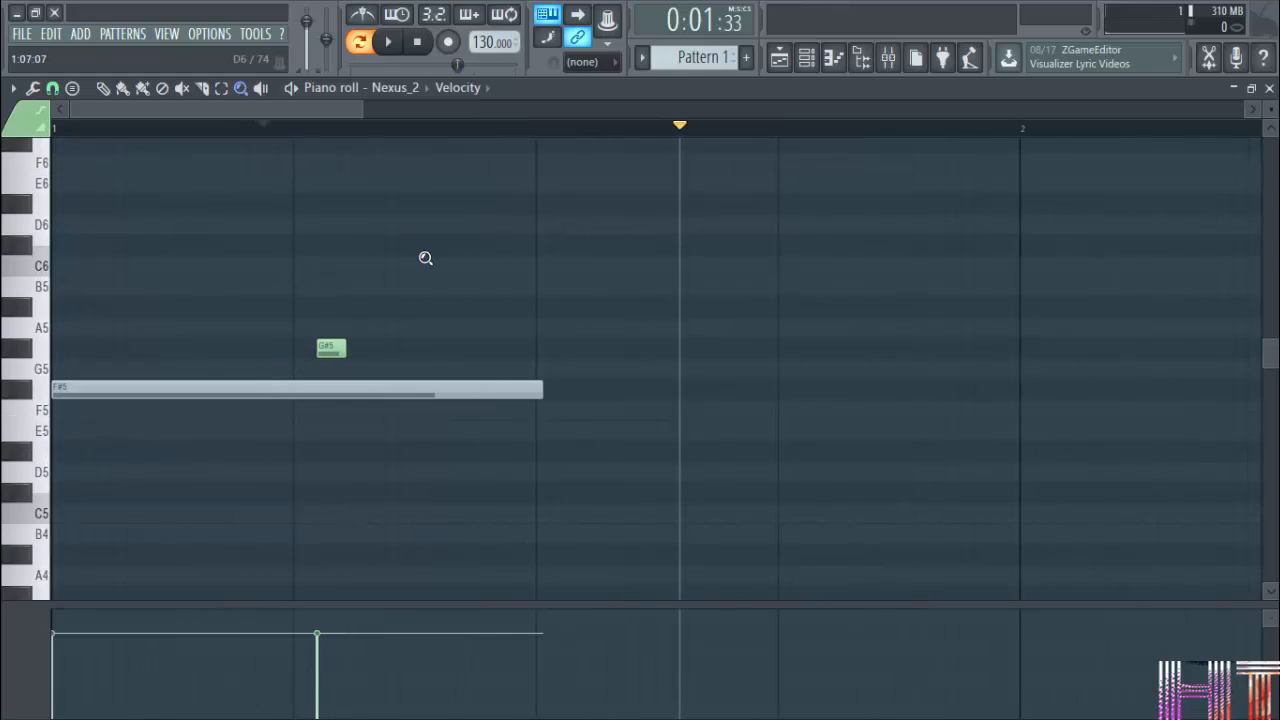
pyautogui.rightClick(342, 395)
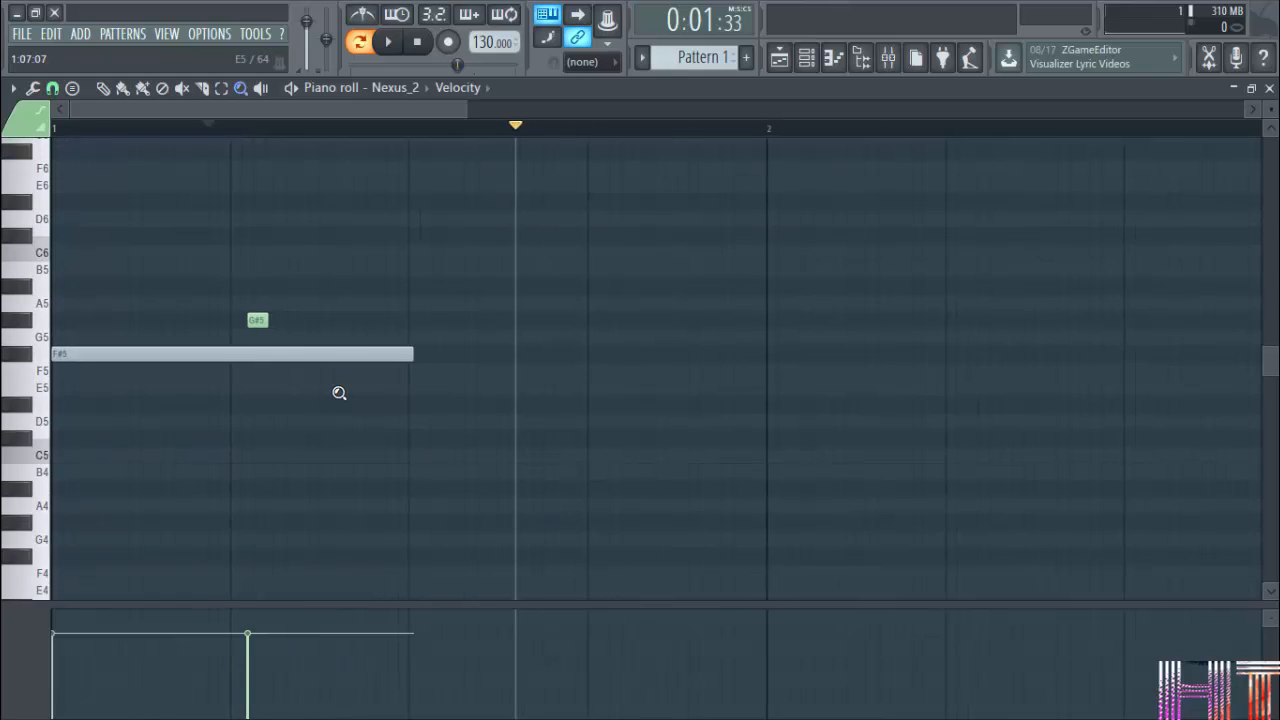
# Draw a shortened B5 note in bar 1, and add short A5, C#6, D#6, G#5 and G5 notes across bars 1 and 2.
pyautogui.click(261, 88)
pyautogui.click(103, 88)
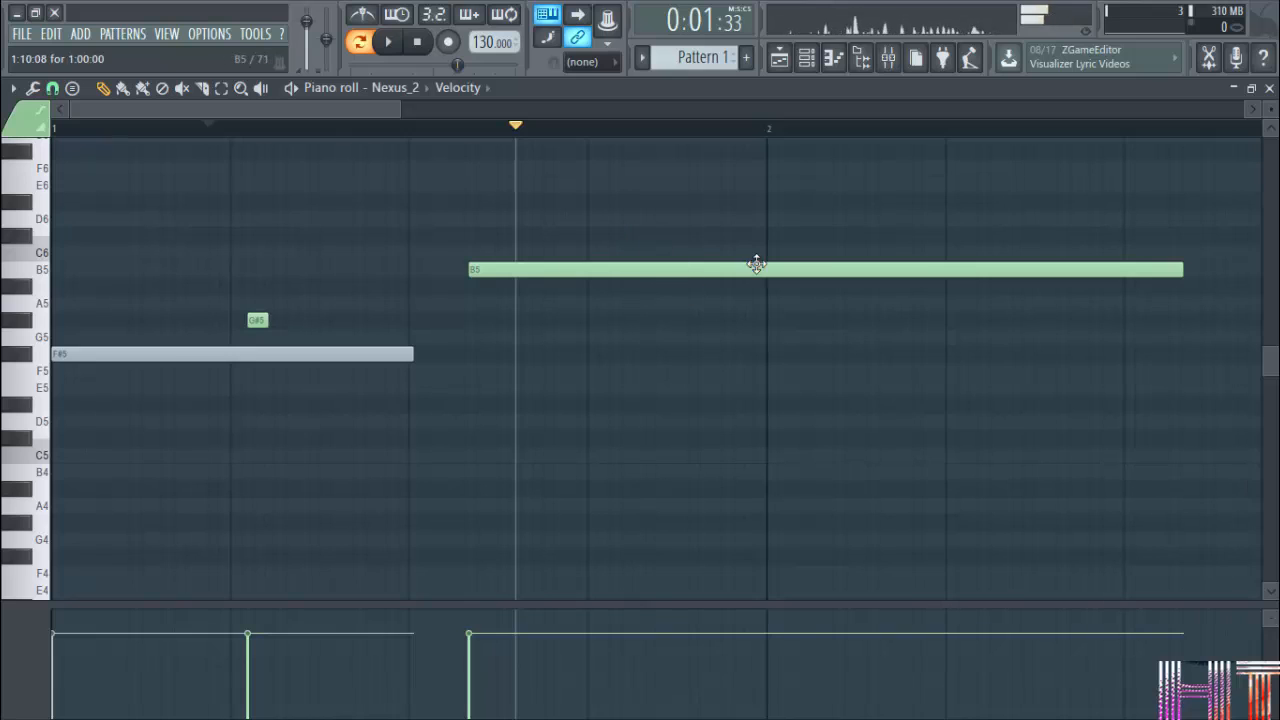
pyautogui.moveTo(1181, 270); pyautogui.dragTo(492, 270)
pyautogui.click(575, 303)
pyautogui.click(701, 237)
pyautogui.click(890, 202)
pyautogui.click(908, 320)
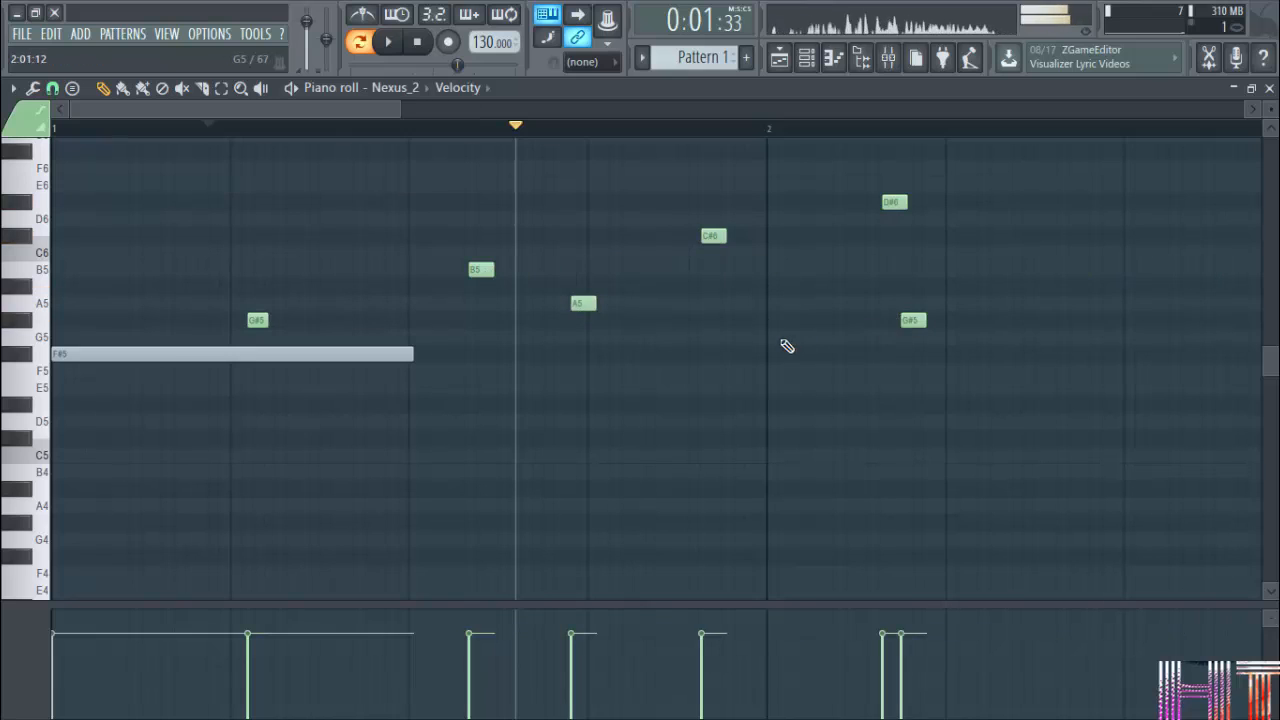
pyautogui.click(784, 337)
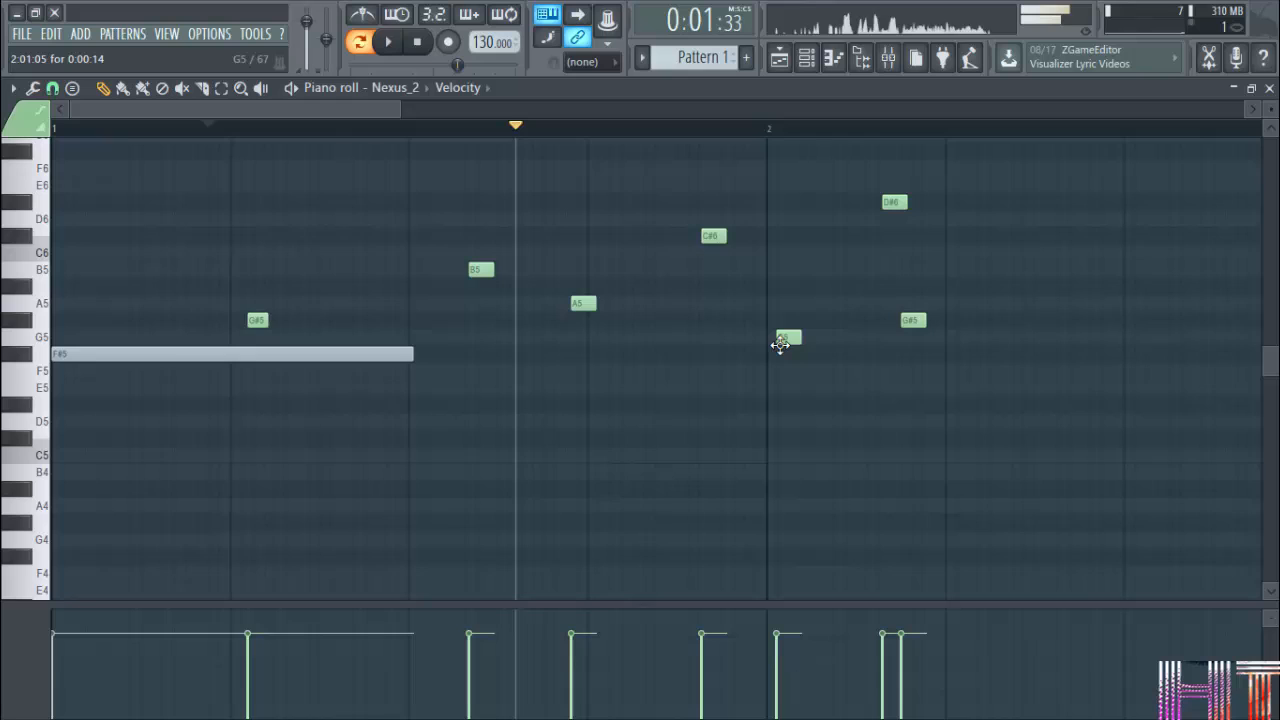
# Scrub through the notes with the Playback tool, and play the pattern briefly from its start.
pyautogui.click(264, 95)
pyautogui.moveTo(369, 177); pyautogui.dragTo(580, 197)
pyautogui.moveTo(582, 274); pyautogui.dragTo(694, 185)
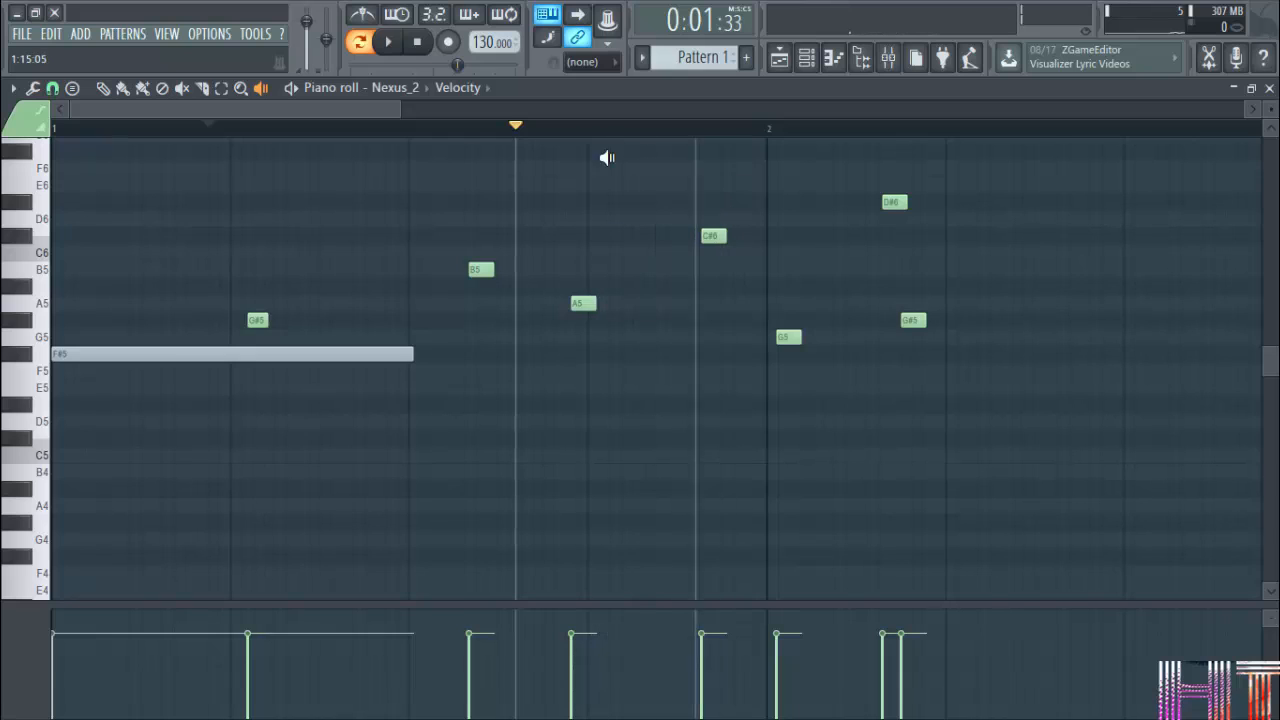
pyautogui.click(300, 87)
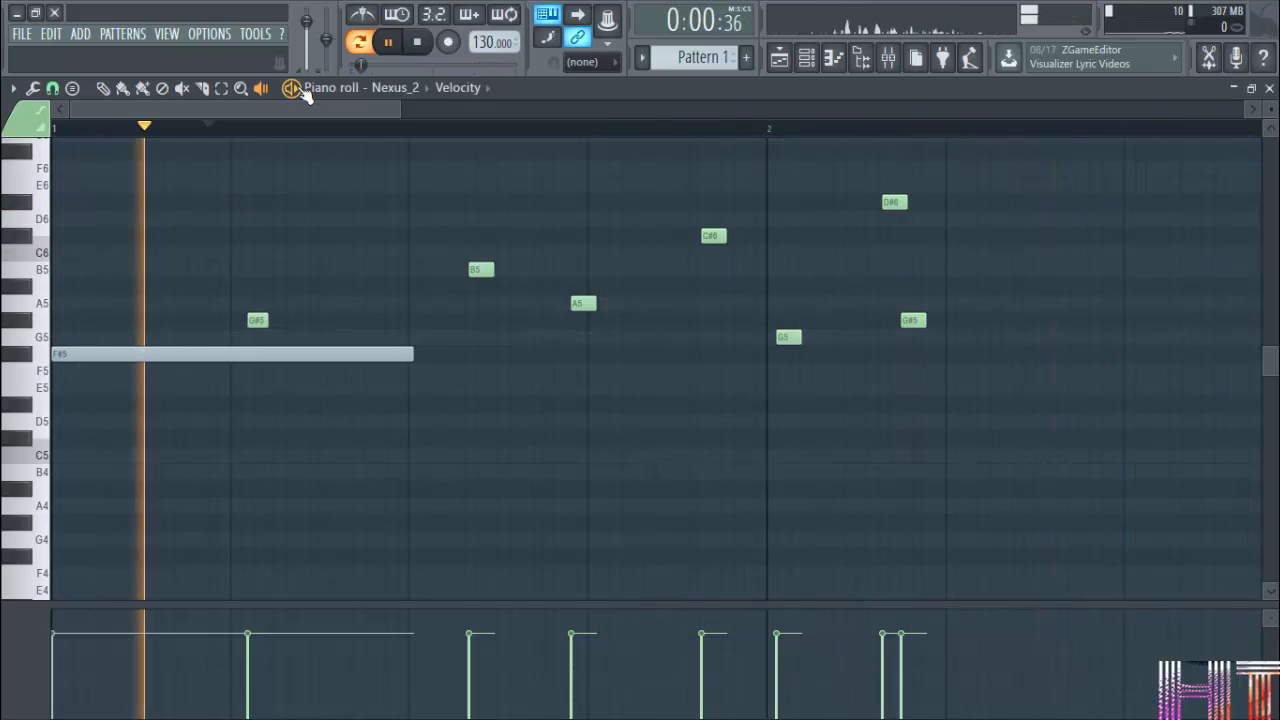
pyautogui.click(301, 87)
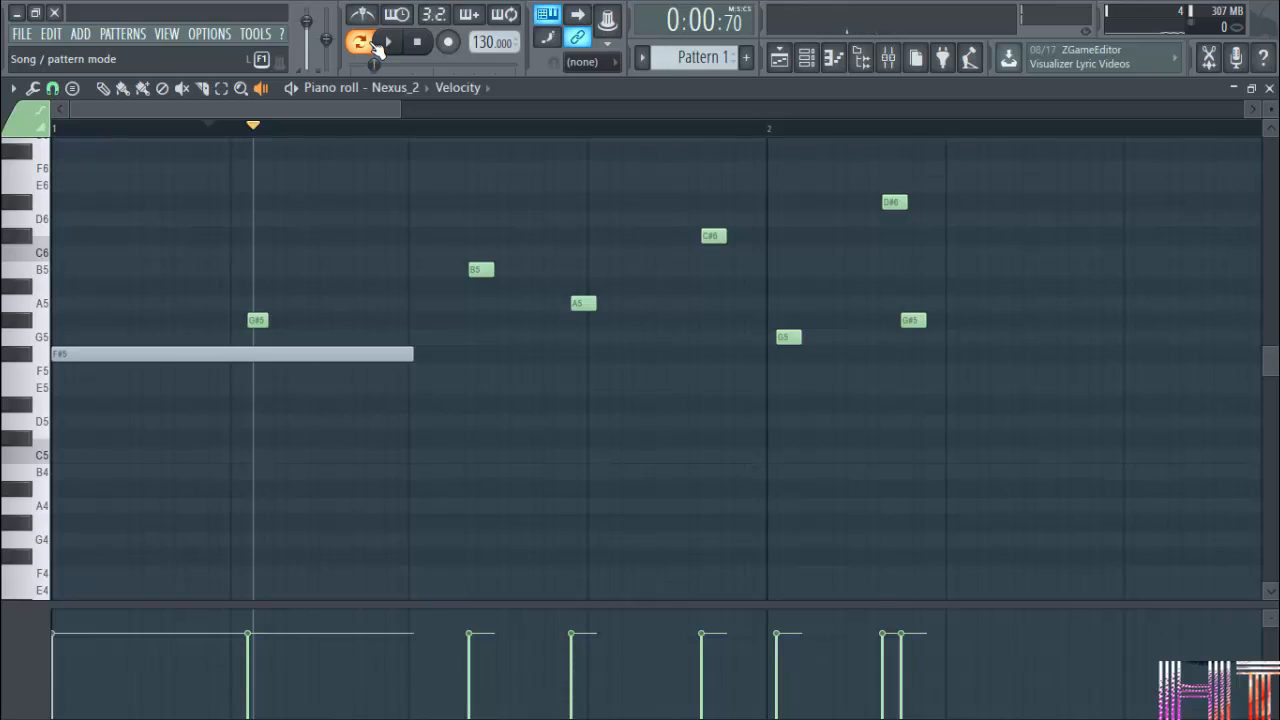
# Switch playback to song mode and back to pattern mode, and play the pattern through.
pyautogui.click(372, 45)
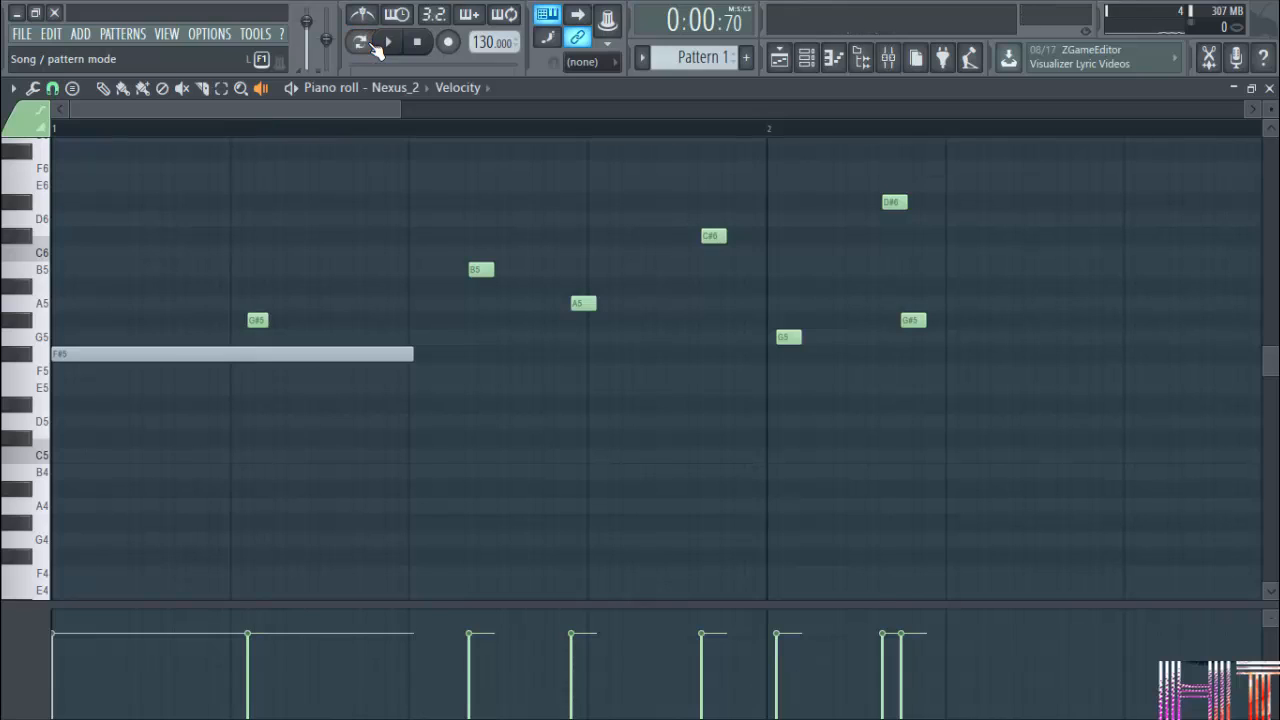
pyautogui.click(375, 50)
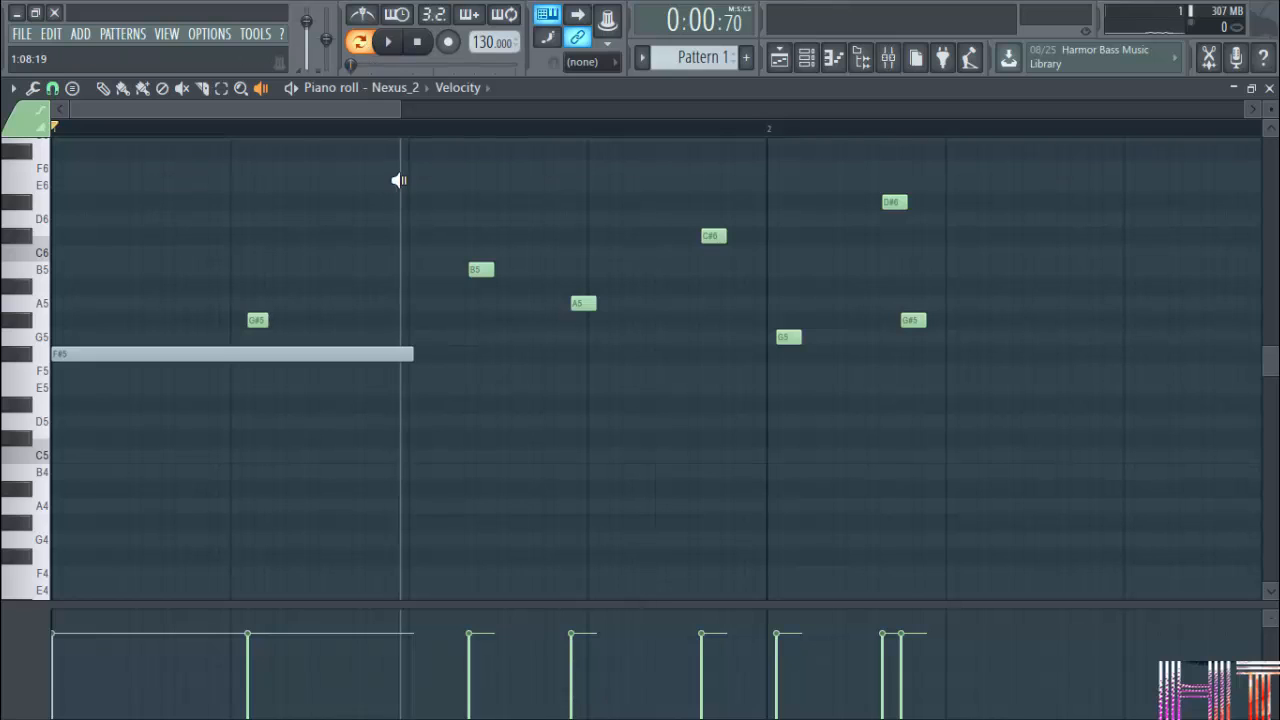
pyautogui.click(396, 46)
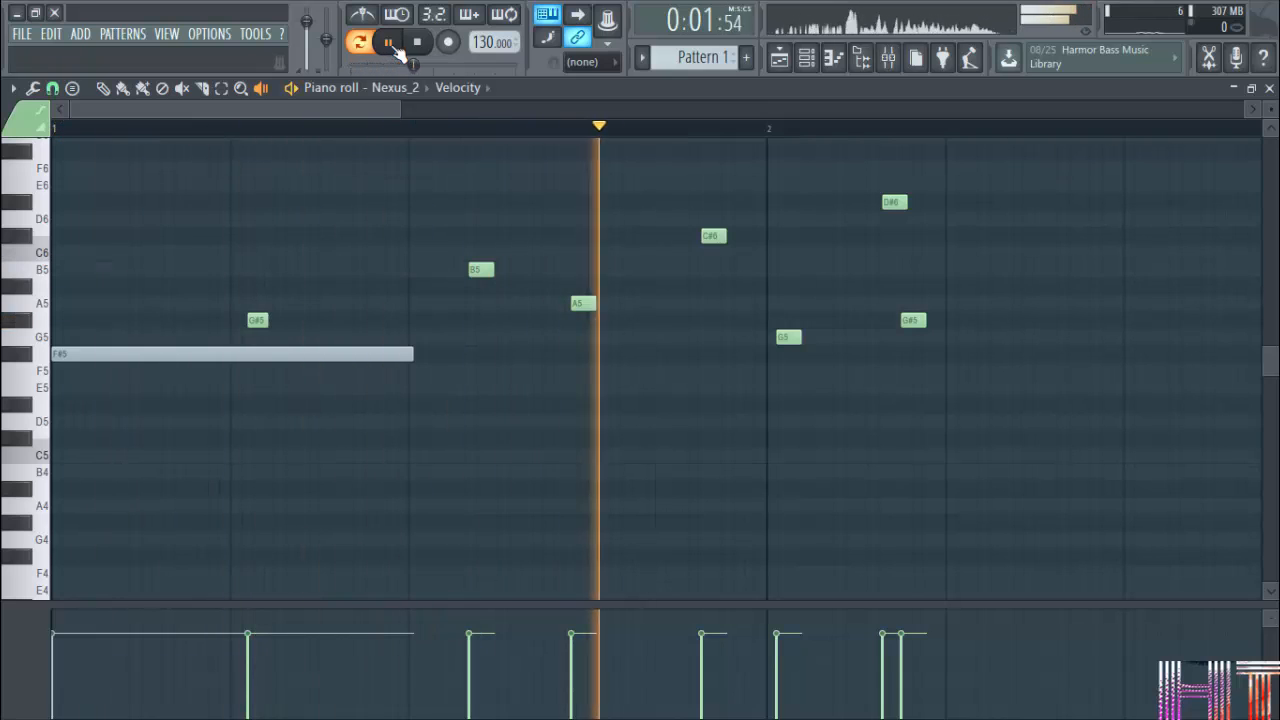
pyautogui.click(392, 50)
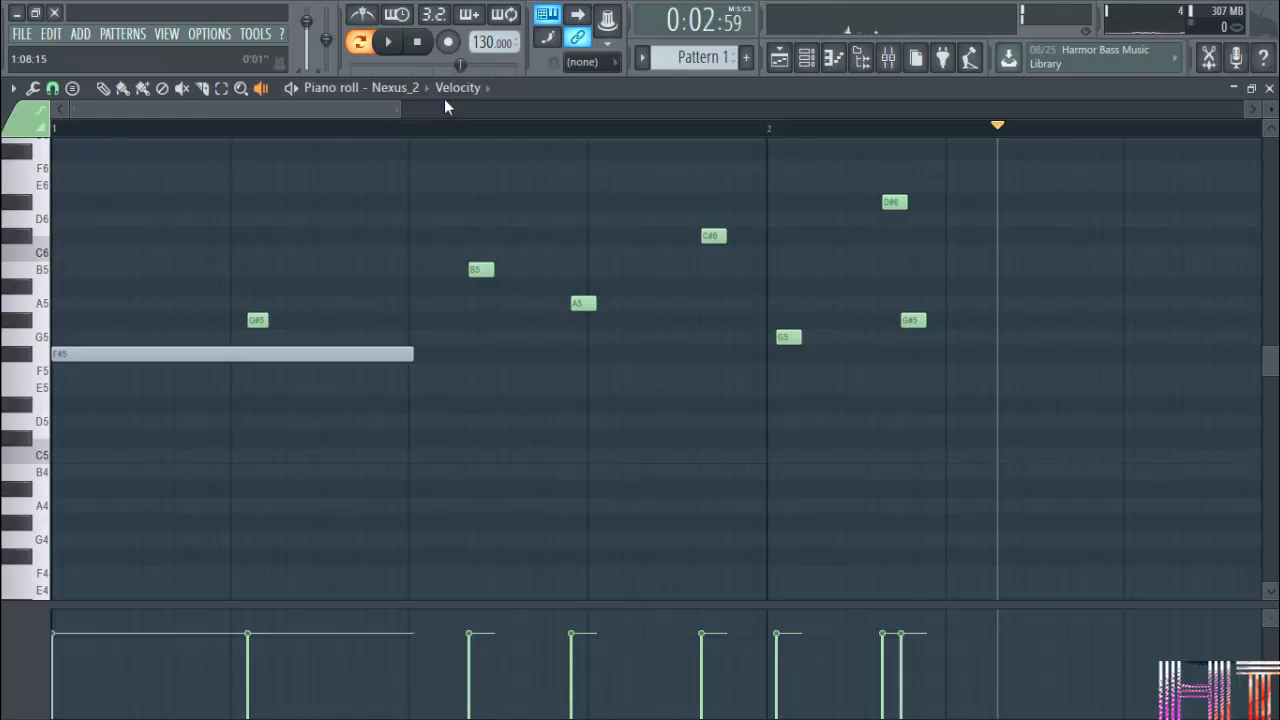
# Look through the piano roll options, its file commands and the list of note-editing tools.
pyautogui.click(13, 88)
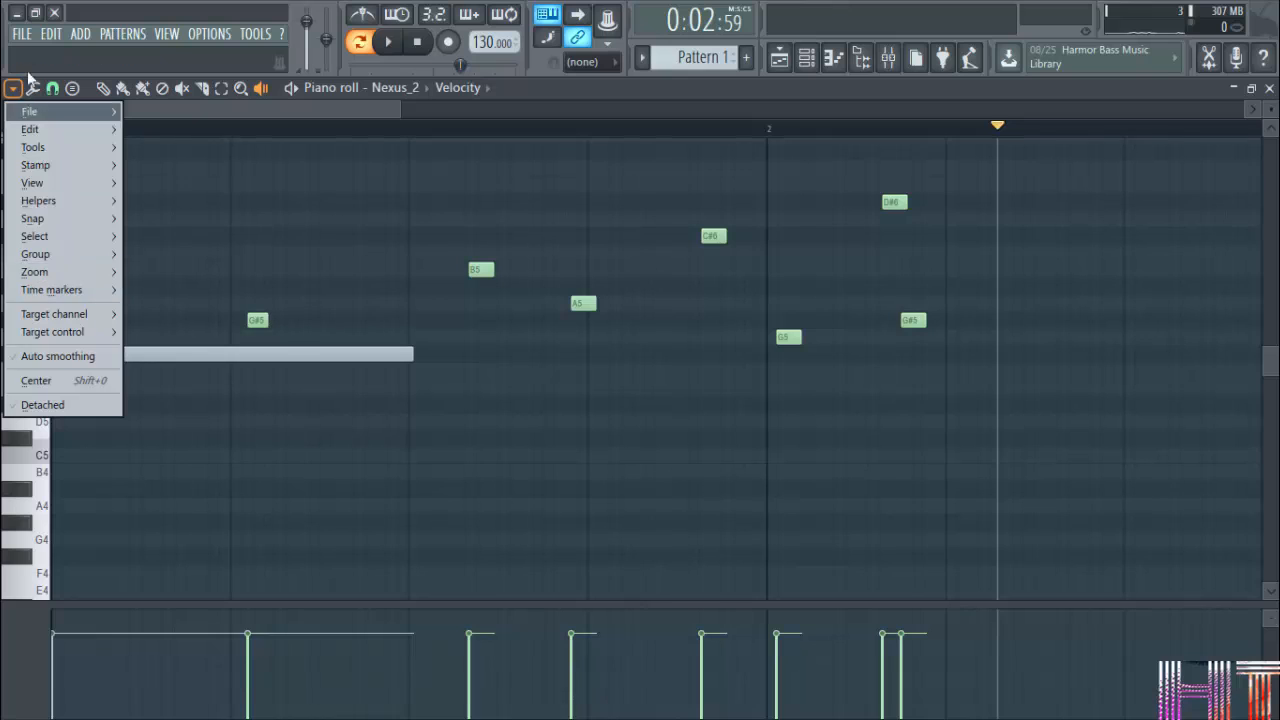
pyautogui.click(30, 112)
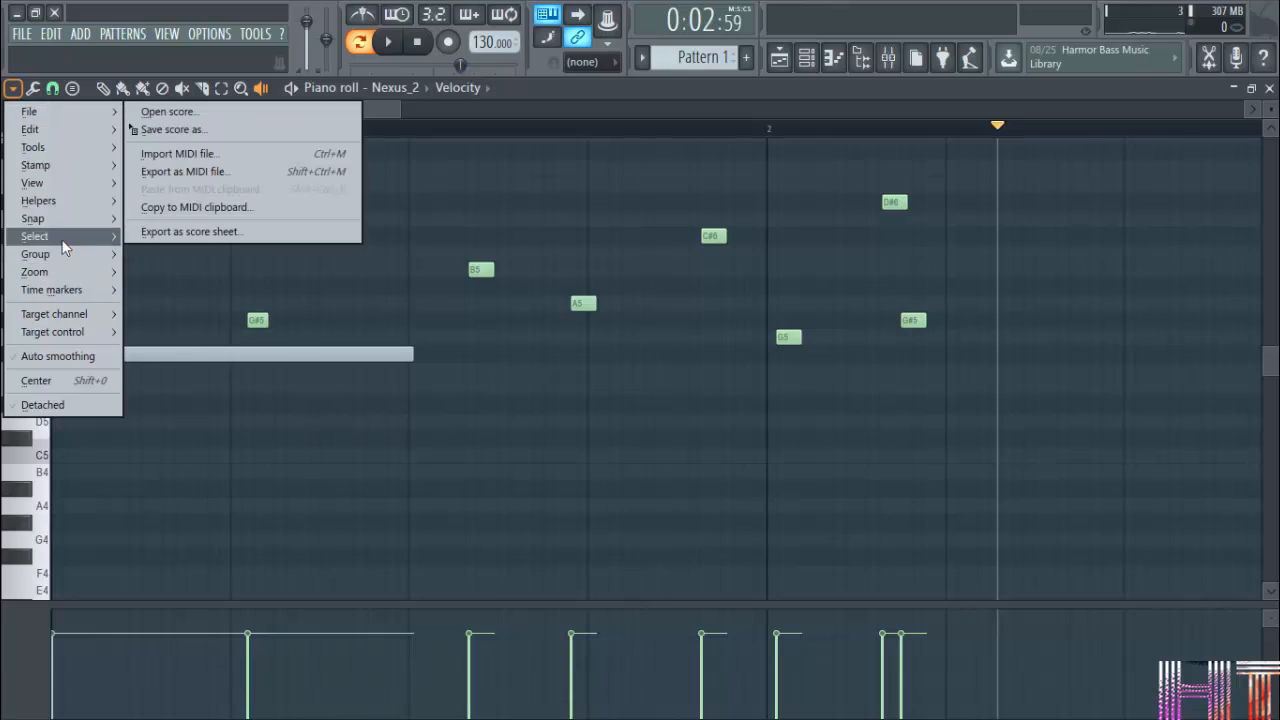
pyautogui.click(34, 88)
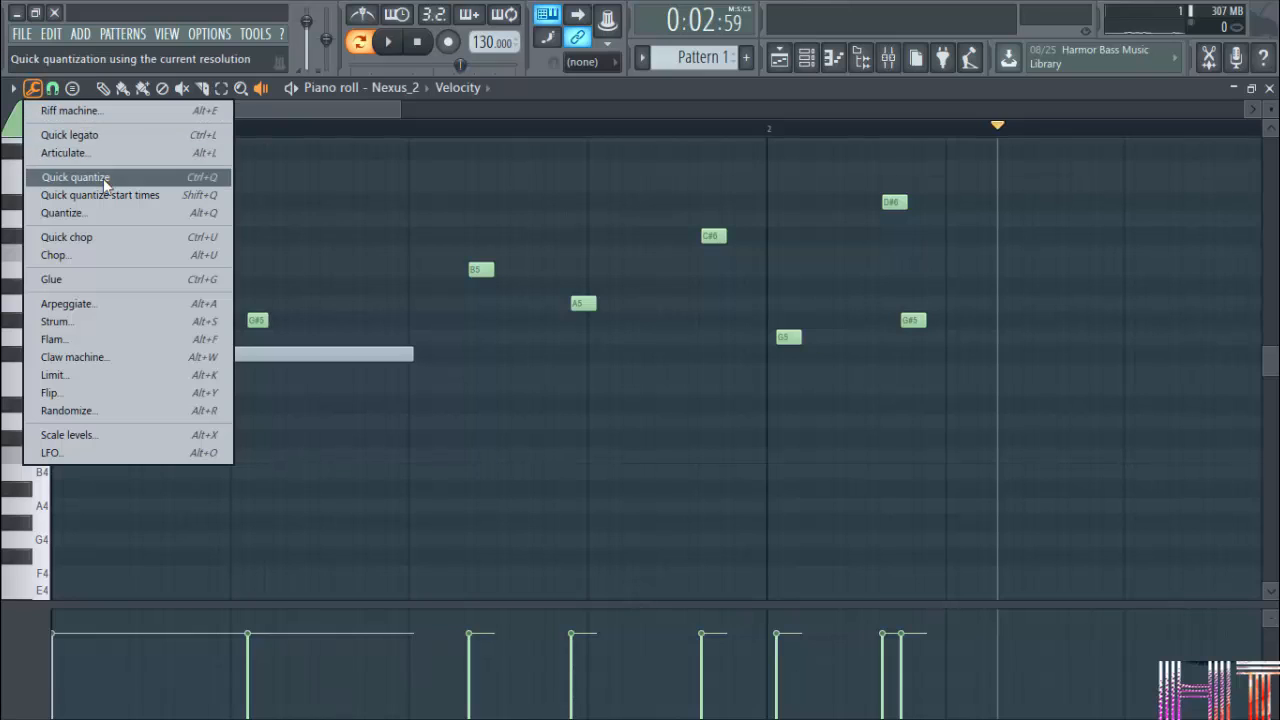
# Set the snap to Beat, and move the long F#5 note to start on the fourth beat of bar 1.
pyautogui.click(53, 89)
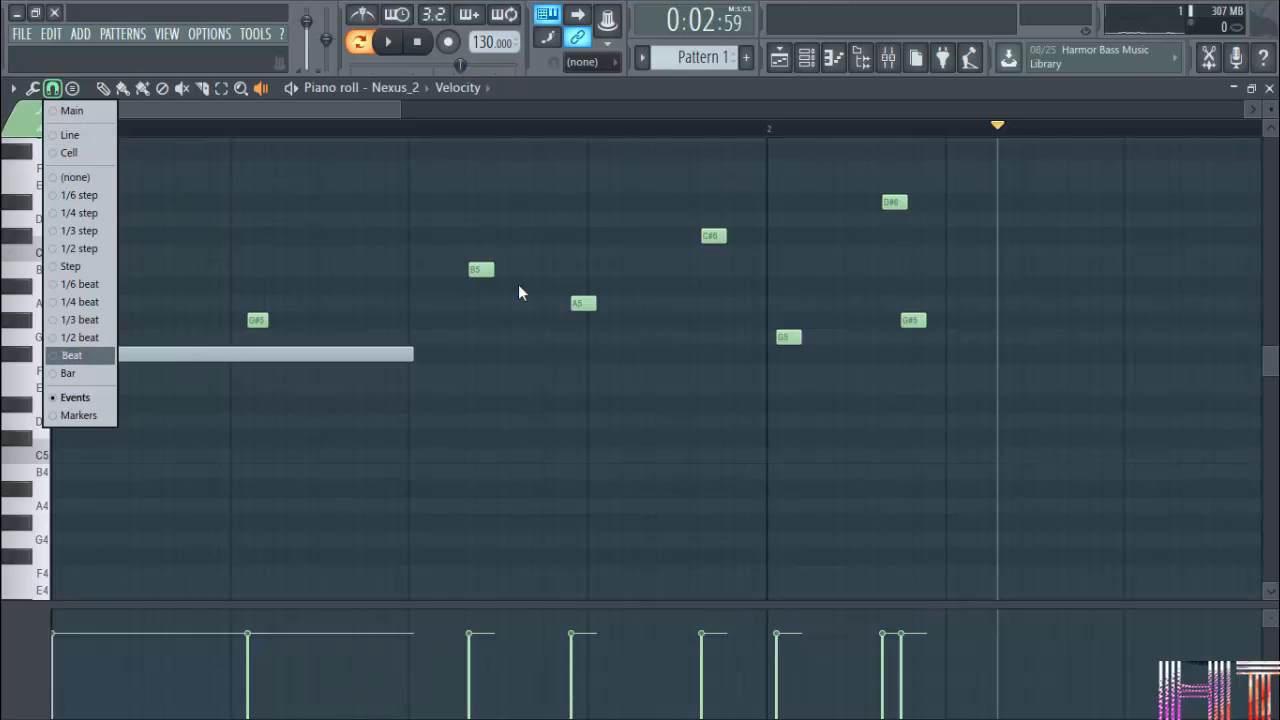
pyautogui.click(78, 358)
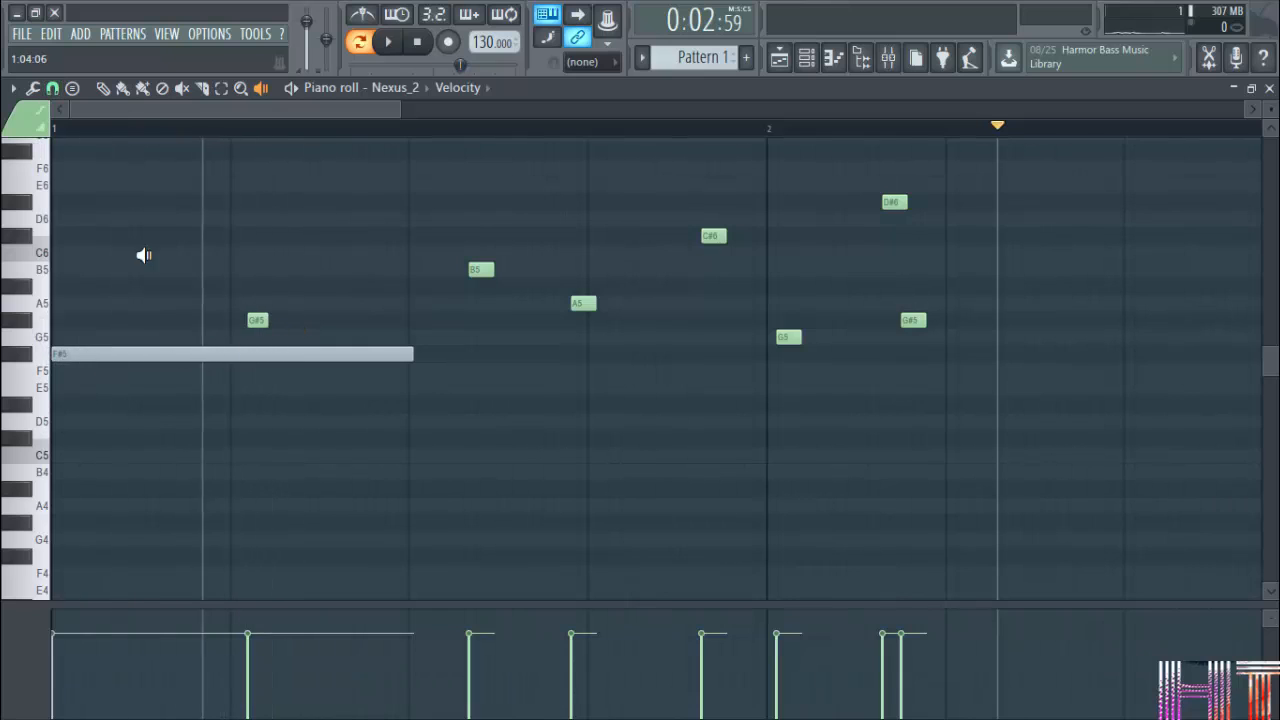
pyautogui.click(103, 88)
pyautogui.moveTo(209, 357); pyautogui.dragTo(463, 357)
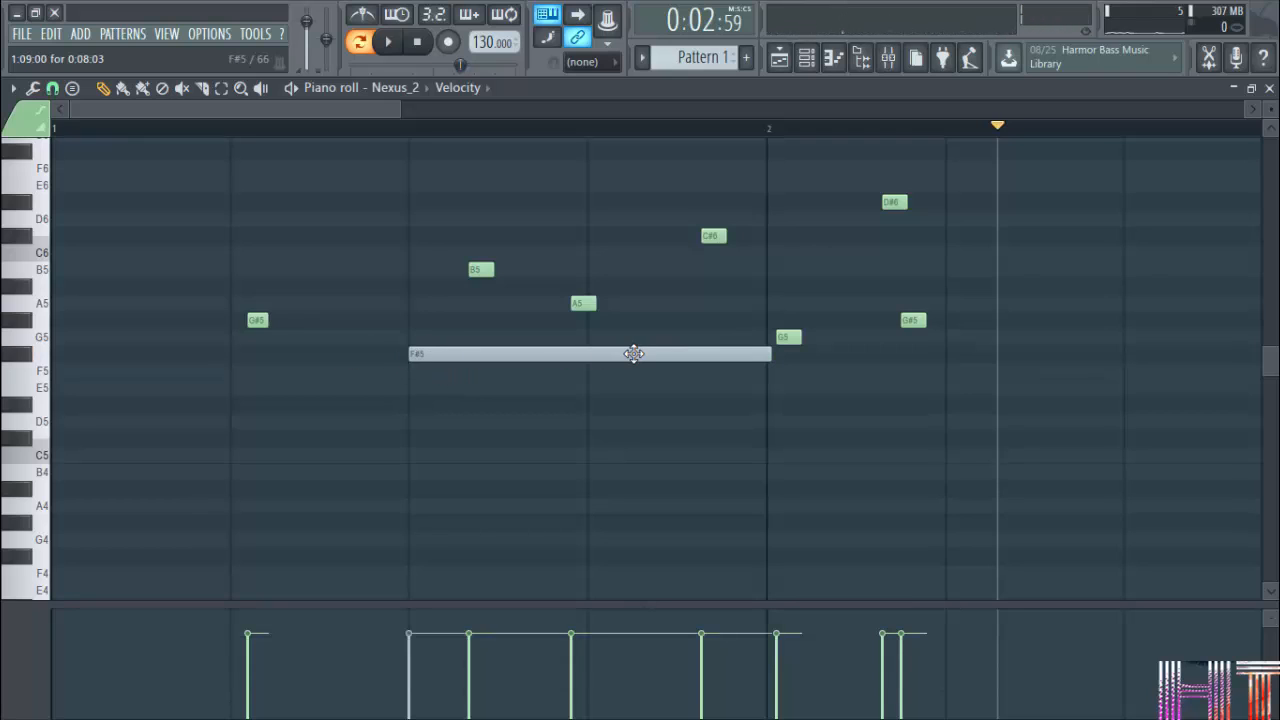
pyautogui.moveTo(634, 353); pyautogui.dragTo(763, 352)
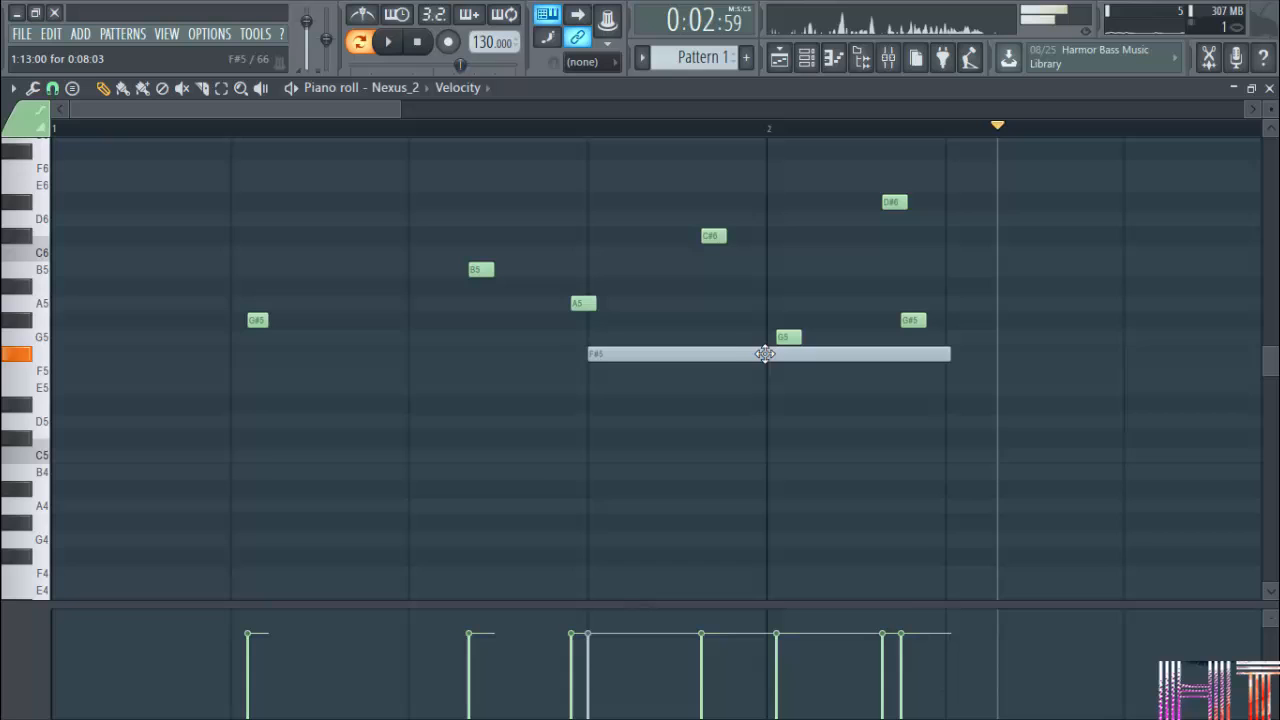
# View the stamp list of chords and scales, including the advanced chords.
pyautogui.click(72, 88)
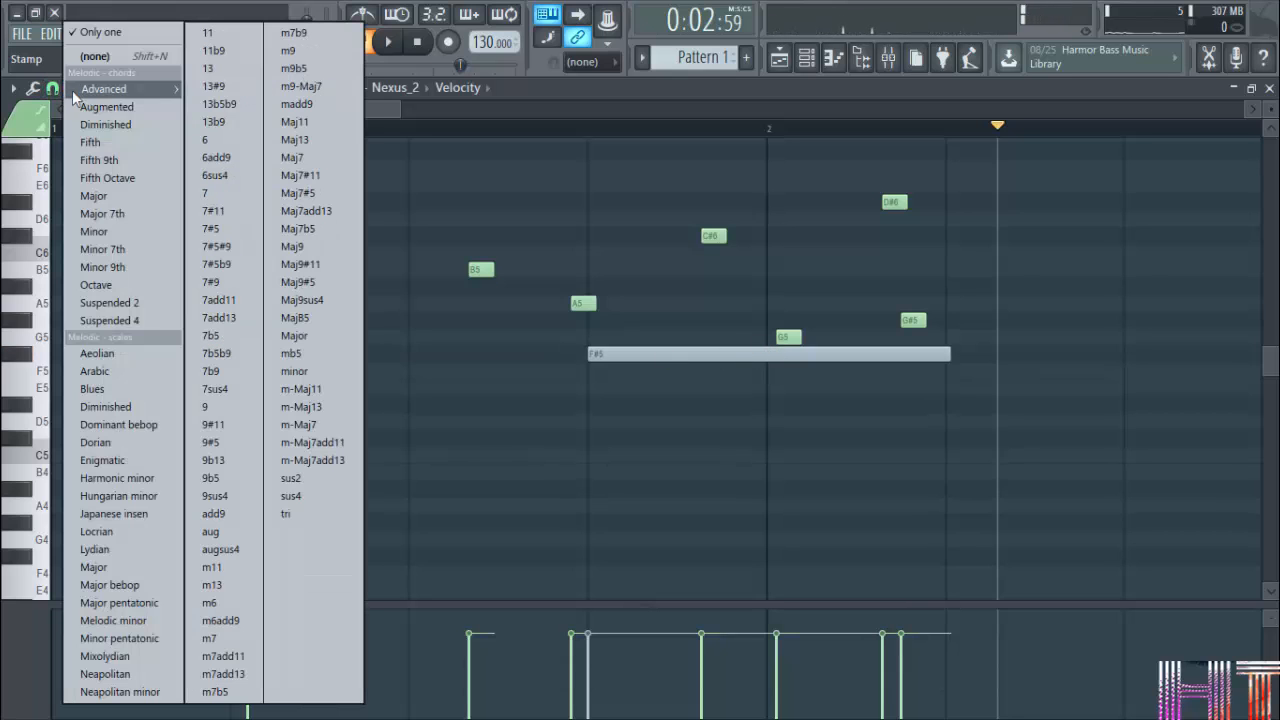
pyautogui.click(394, 116)
pyautogui.scroll(-3, 391, 138)
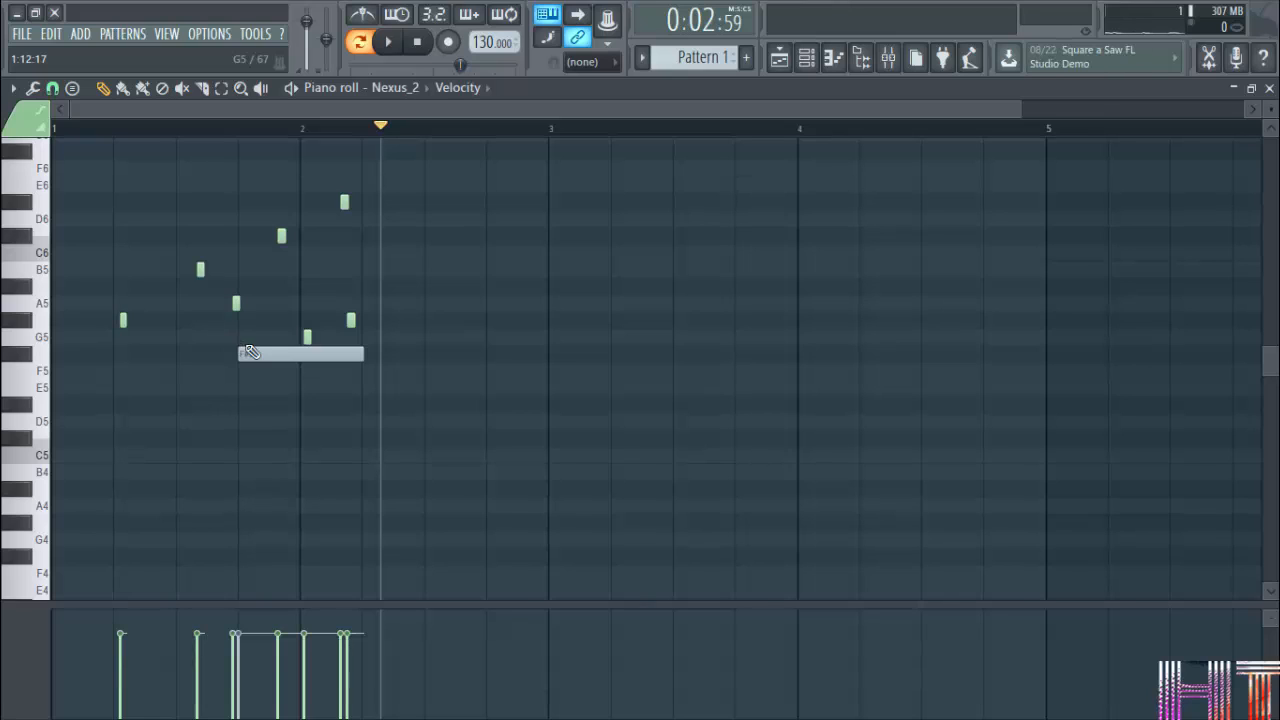
pyautogui.click(72, 88)
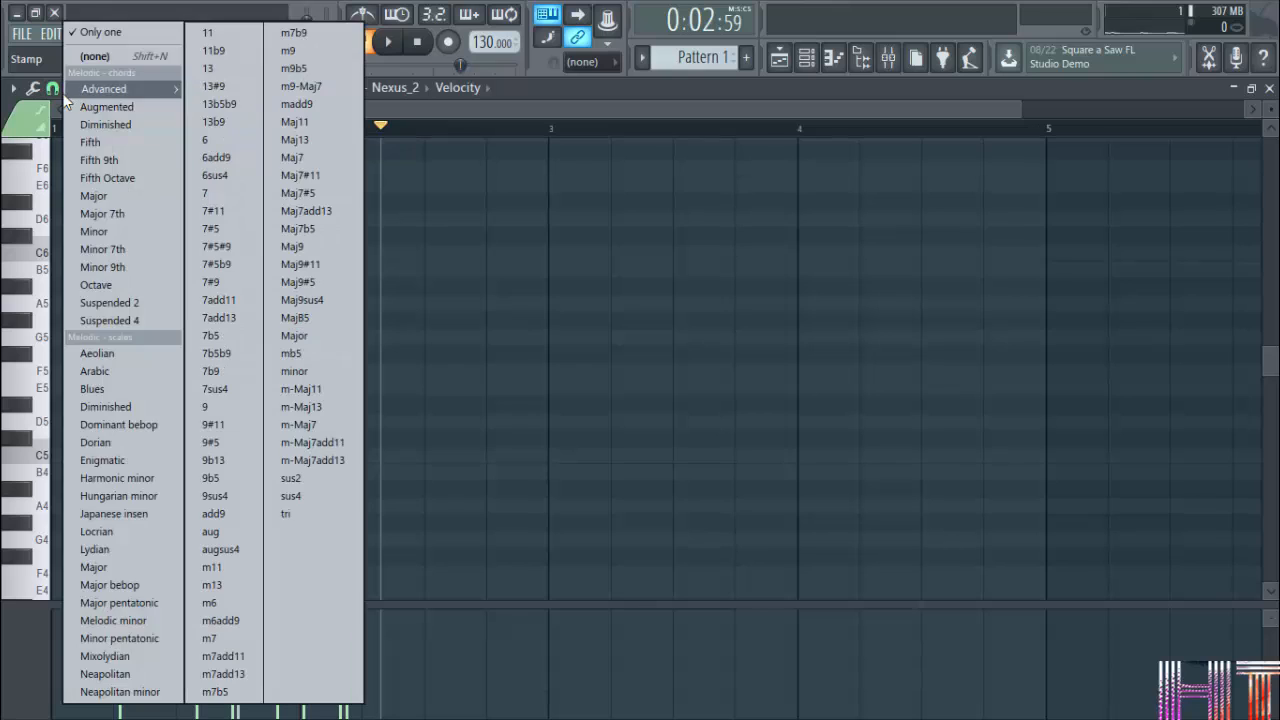
# Set the snap to Events, and paint a row of four long G#5 notes from bar 2 into bar 4.
pyautogui.click(49, 91)
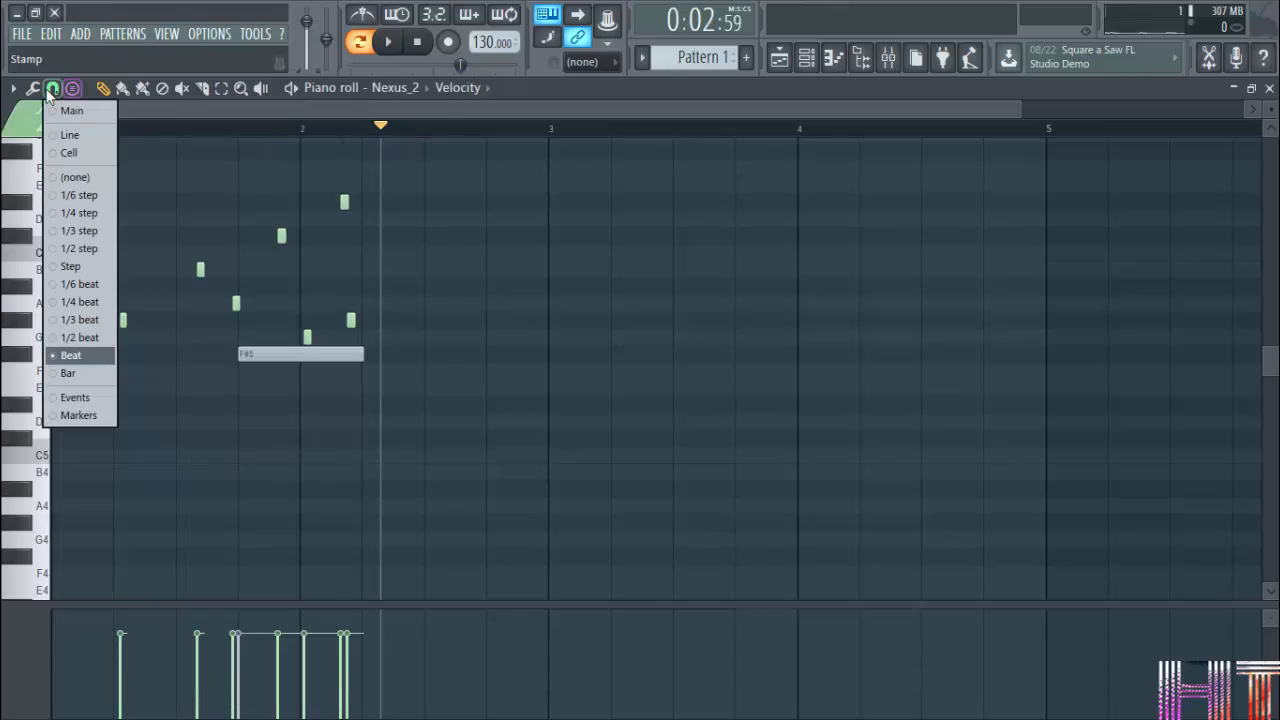
pyautogui.click(97, 398)
pyautogui.click(122, 88)
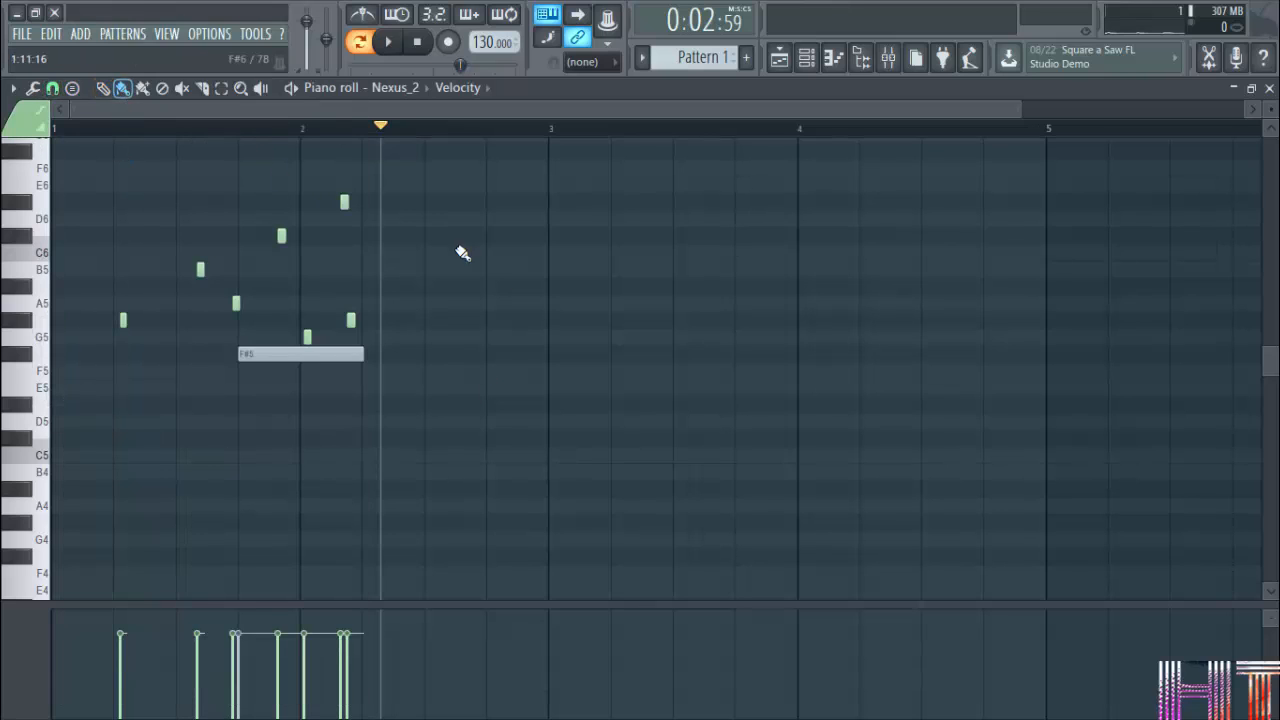
pyautogui.click(434, 303)
pyautogui.rightClick(450, 305)
pyautogui.moveTo(425, 318); pyautogui.dragTo(908, 323)
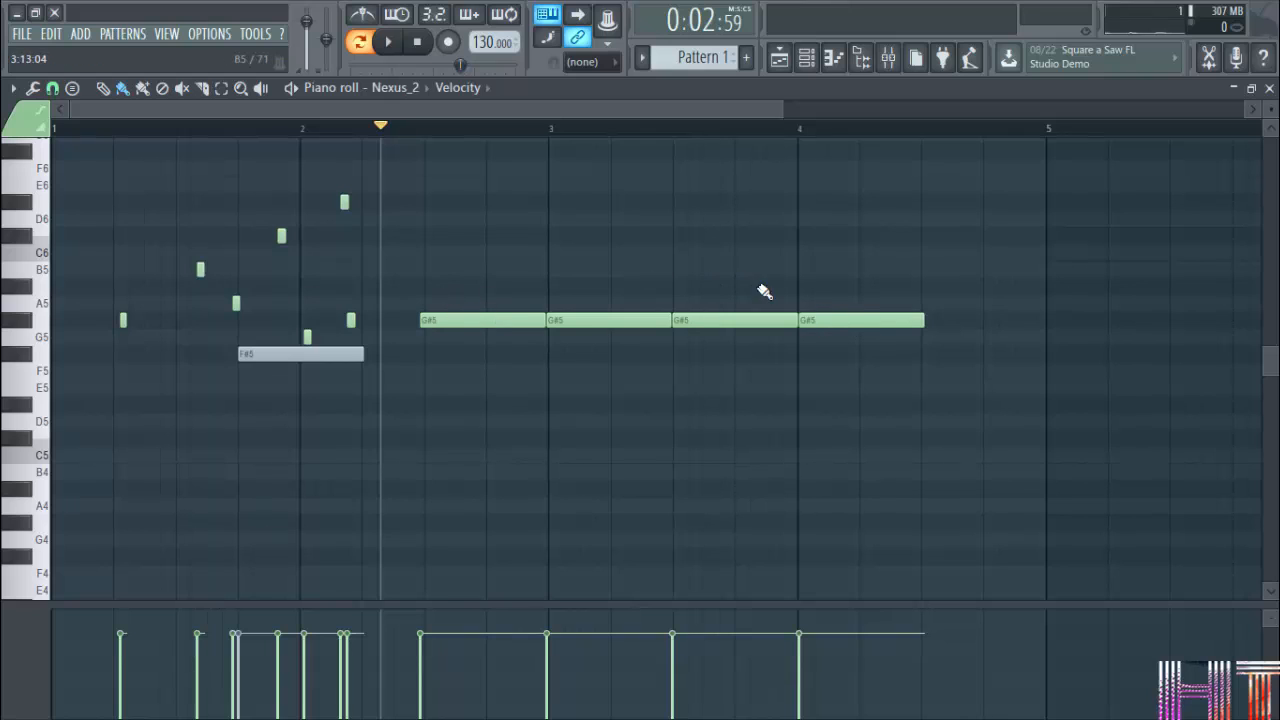
# Delete the four long painted G#5 notes.
pyautogui.rightClick(828, 323)
pyautogui.rightClick(735, 323)
pyautogui.rightClick(486, 324)
pyautogui.rightClick(614, 324)
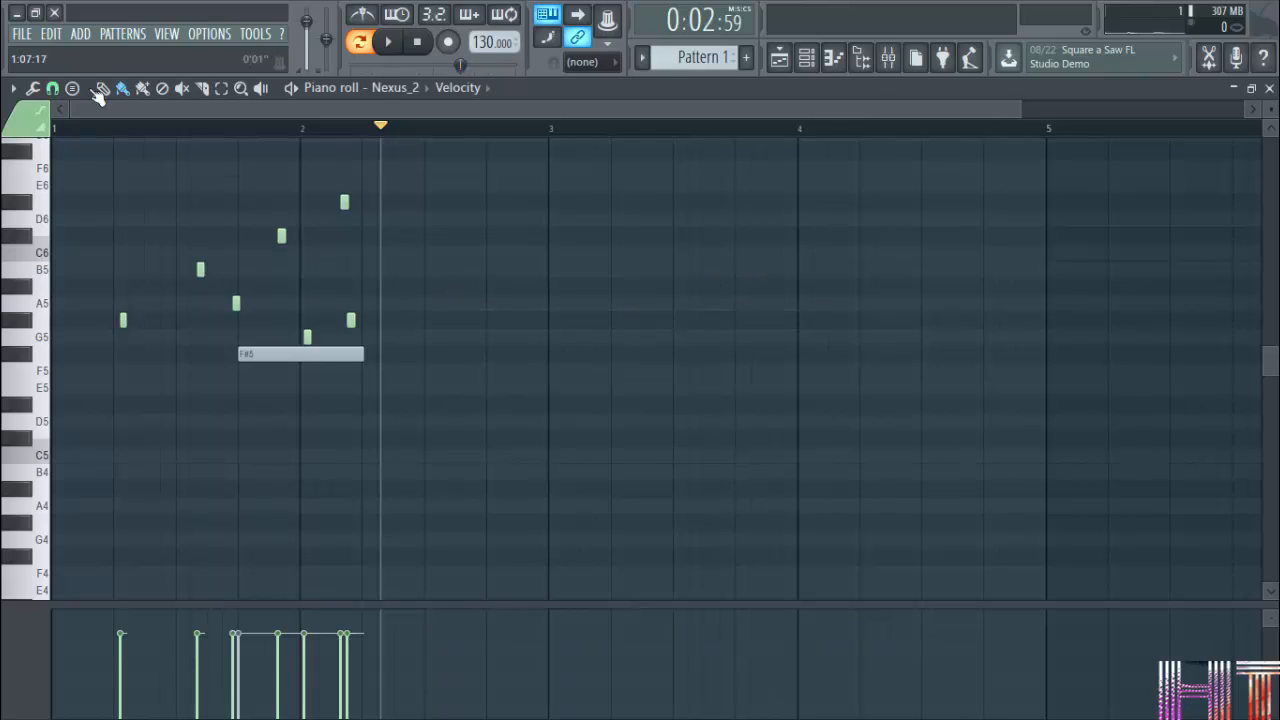
# Set the snap to Beat, and paint a row of short E5 notes from bar 2 to the start of bar 4.
pyautogui.click(52, 88)
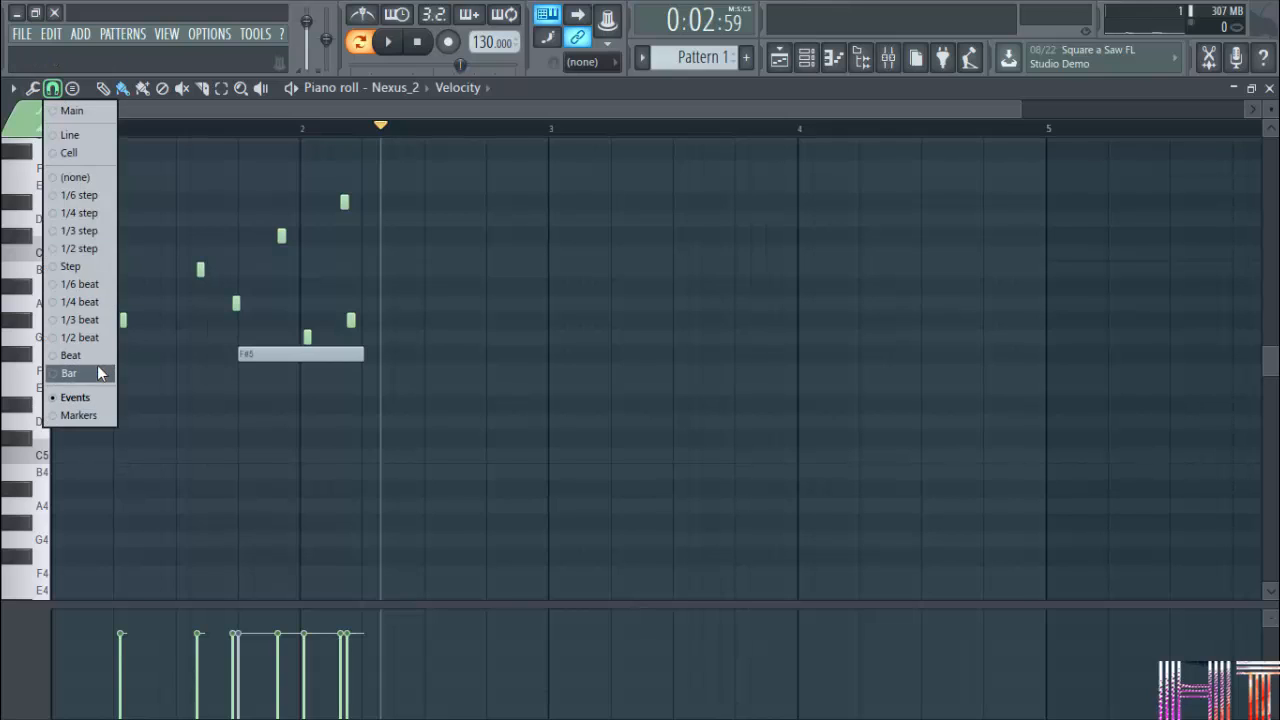
pyautogui.click(97, 370)
pyautogui.click(52, 88)
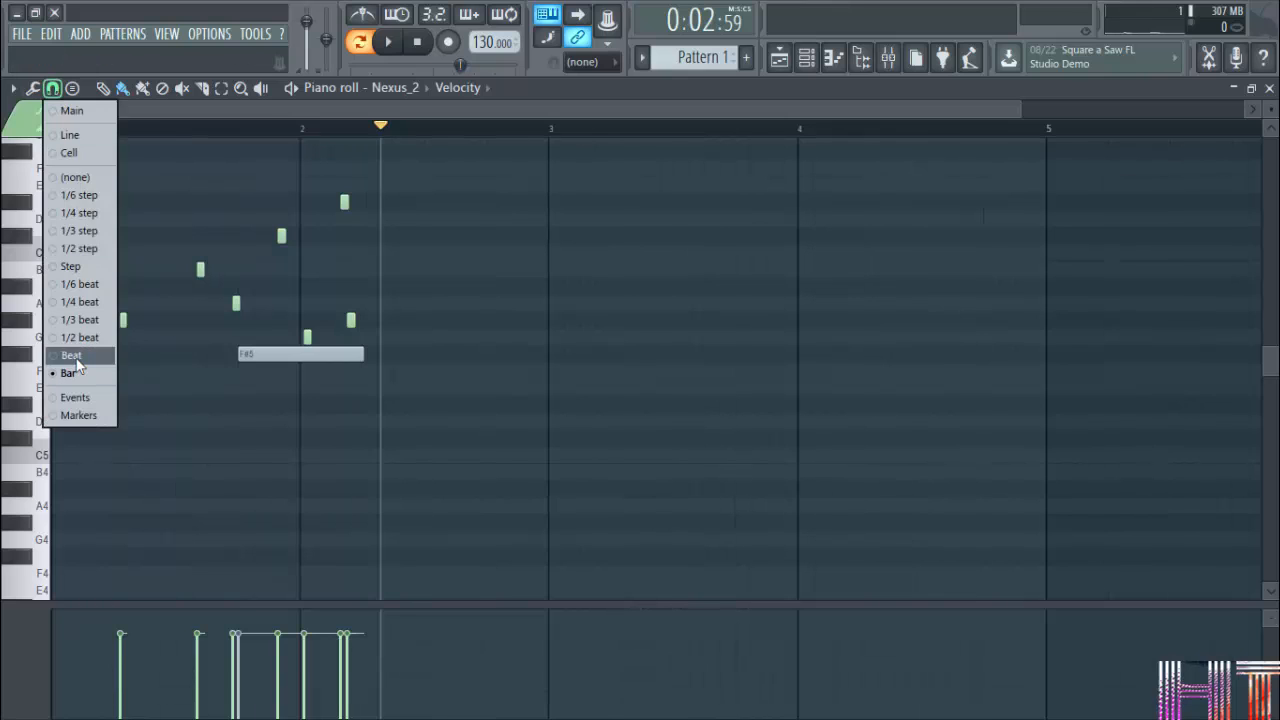
pyautogui.click(77, 358)
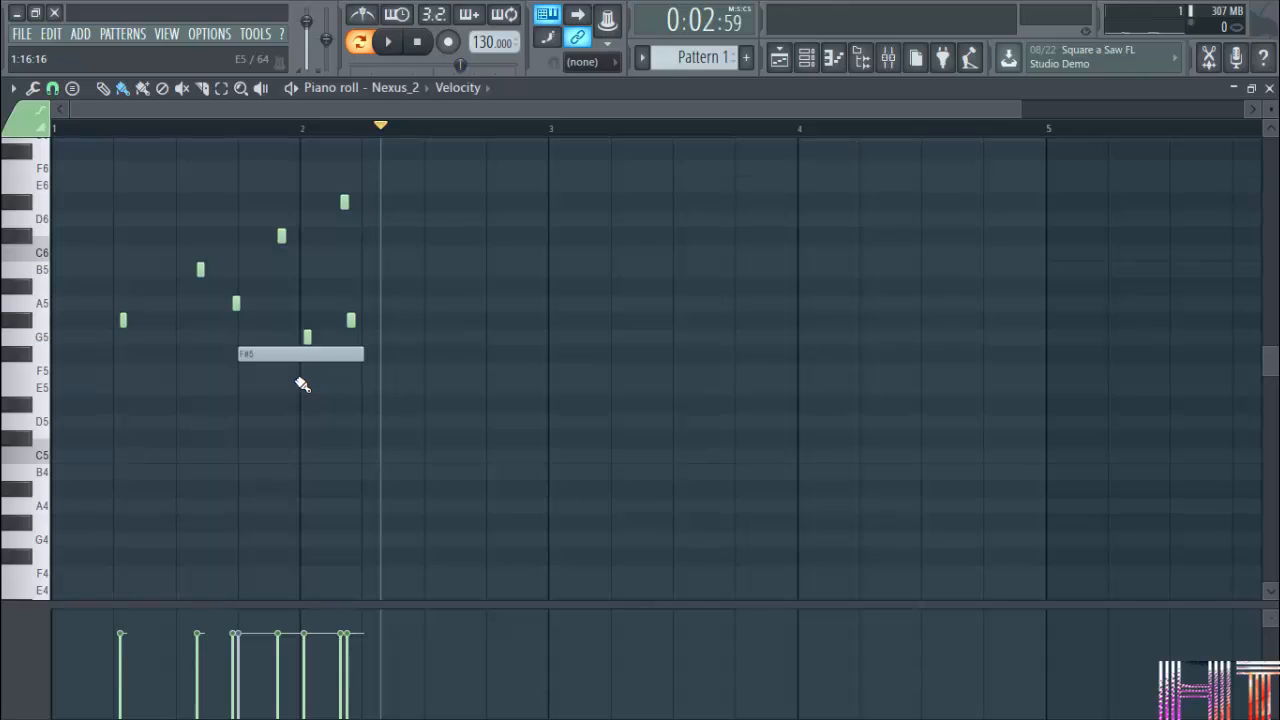
pyautogui.moveTo(302, 385)
pyautogui.mouseDown()
pyautogui.moveTo(365, 386)
pyautogui.moveTo(281, 392)
pyautogui.moveTo(752, 394)
pyautogui.moveTo(848, 380)
pyautogui.moveTo(681, 396)
pyautogui.moveTo(822, 370)
pyautogui.mouseUp()
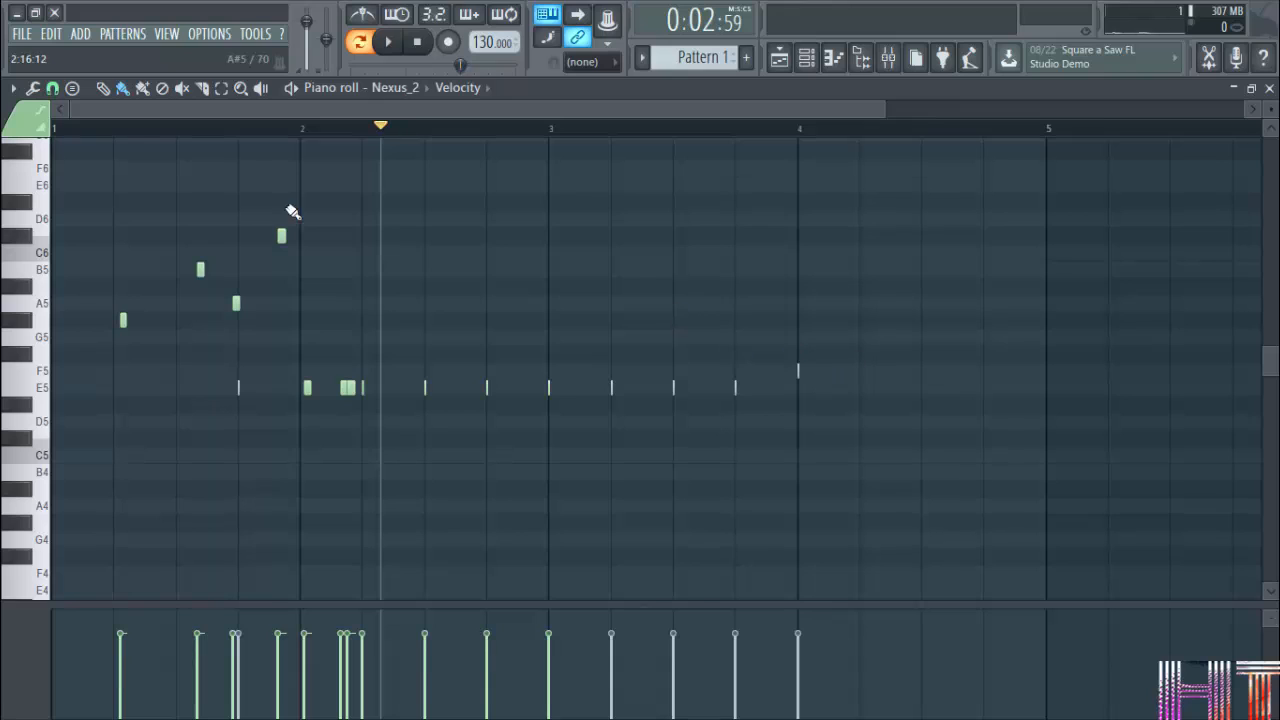
# Select all the notes in the pattern and delete them.
pyautogui.click(105, 90)
pyautogui.moveTo(850, 485); pyautogui.dragTo(43, 550)
pyautogui.press('Delete')
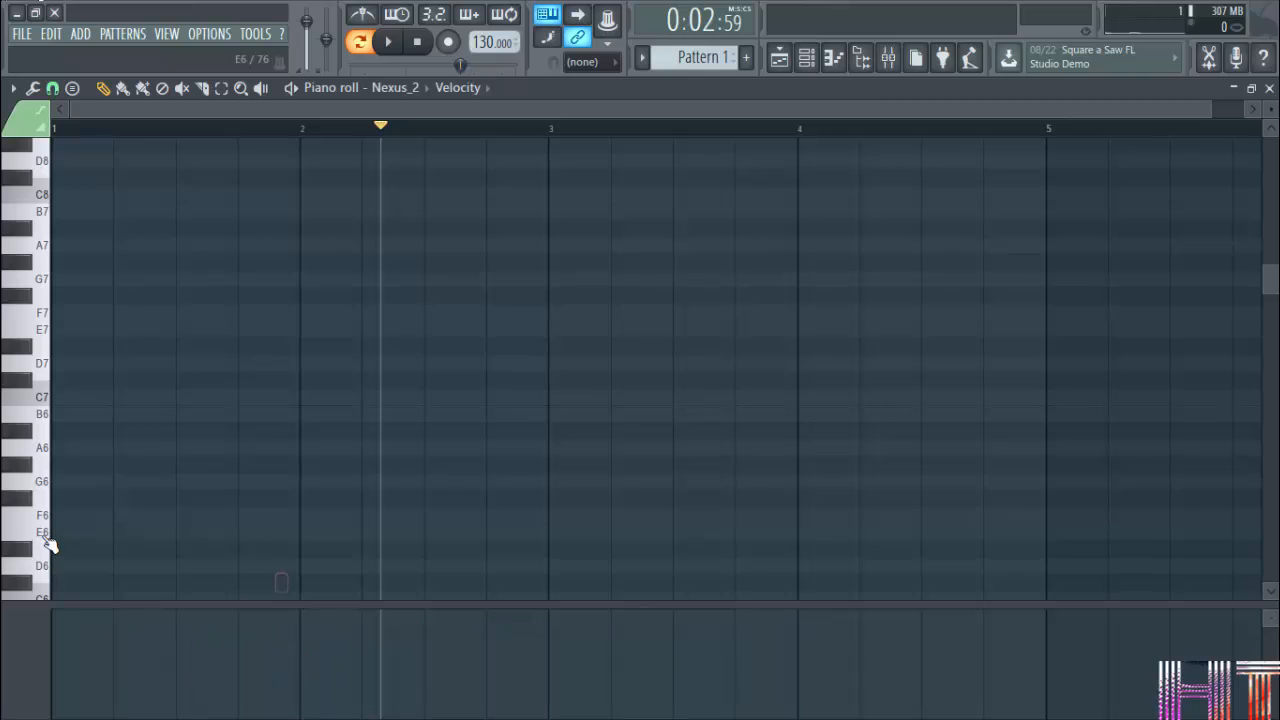
# Paint a descending row of short notes on every beat, from D5 in bar 1 to B4 at bar 3.
pyautogui.scroll(-5, 260, 506)
pyautogui.scroll(-1, 263, 477)
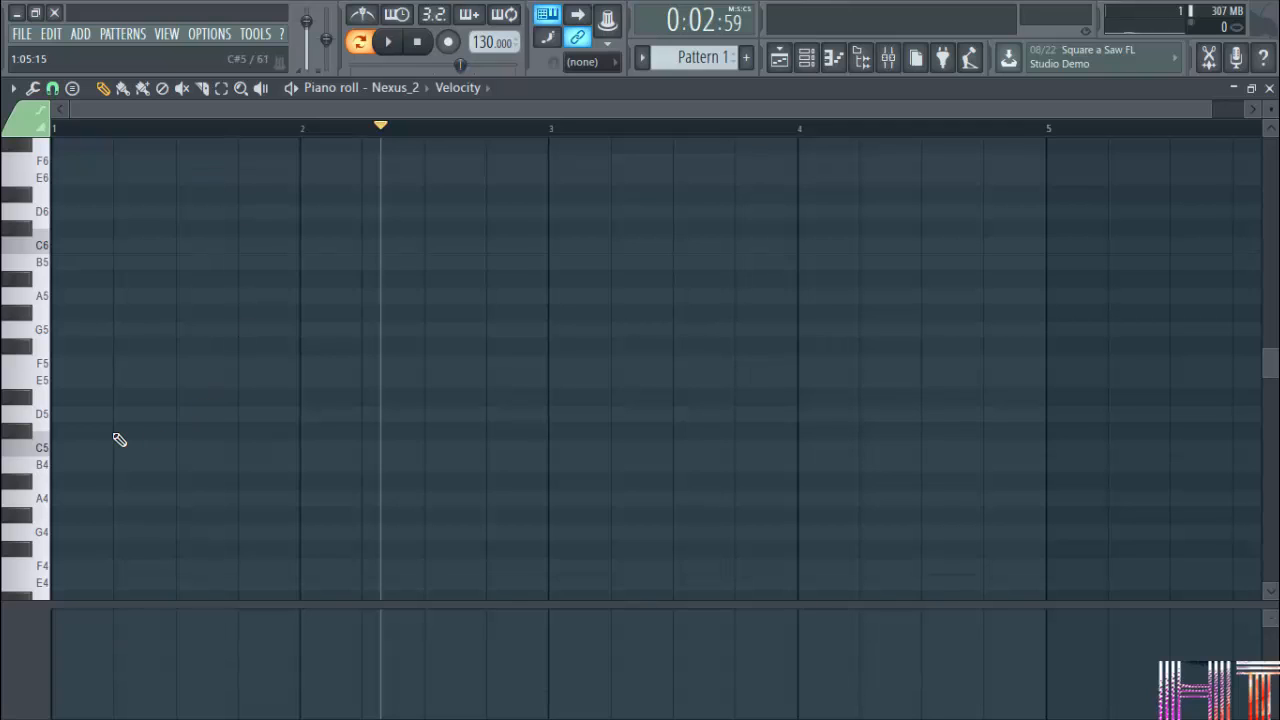
pyautogui.click(122, 88)
pyautogui.moveTo(58, 413)
pyautogui.mouseDown()
pyautogui.moveTo(343, 429)
pyautogui.moveTo(588, 466)
pyautogui.mouseUp()
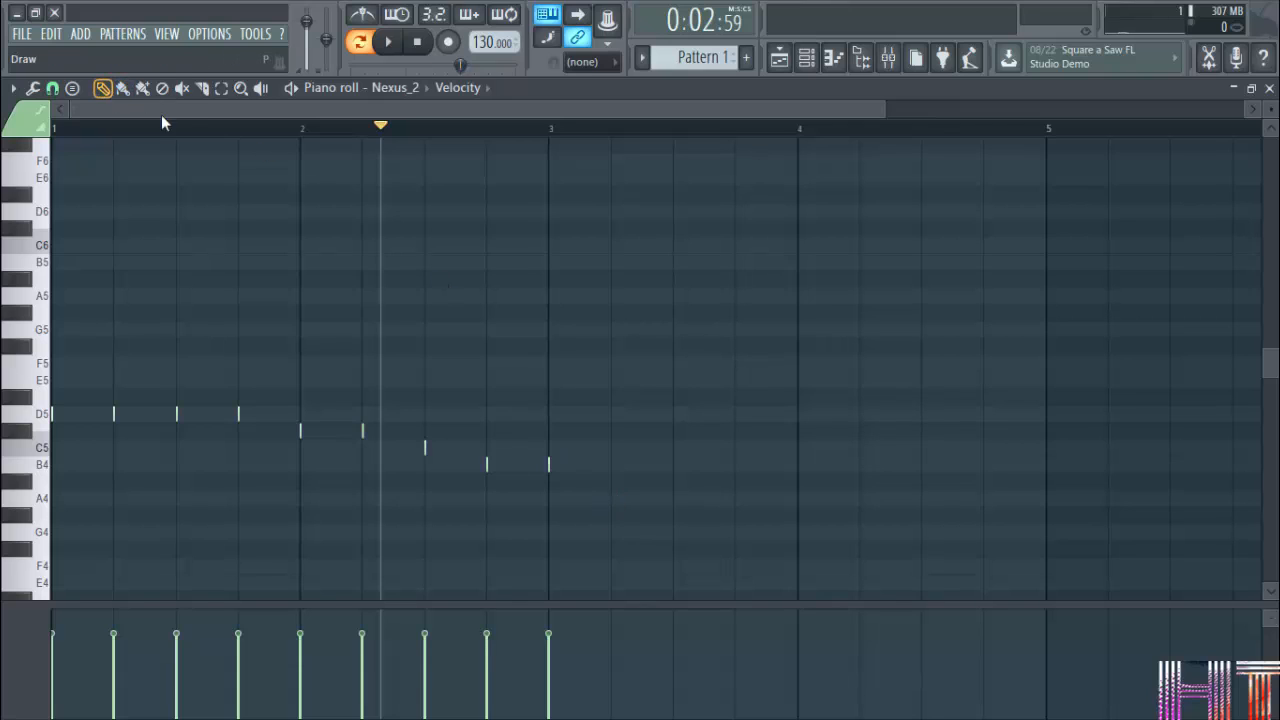
# Delete a few of the painted notes individually, and select and delete all the remaining ones.
pyautogui.rightClick(548, 464)
pyautogui.rightClick(424, 447)
pyautogui.rightClick(362, 430)
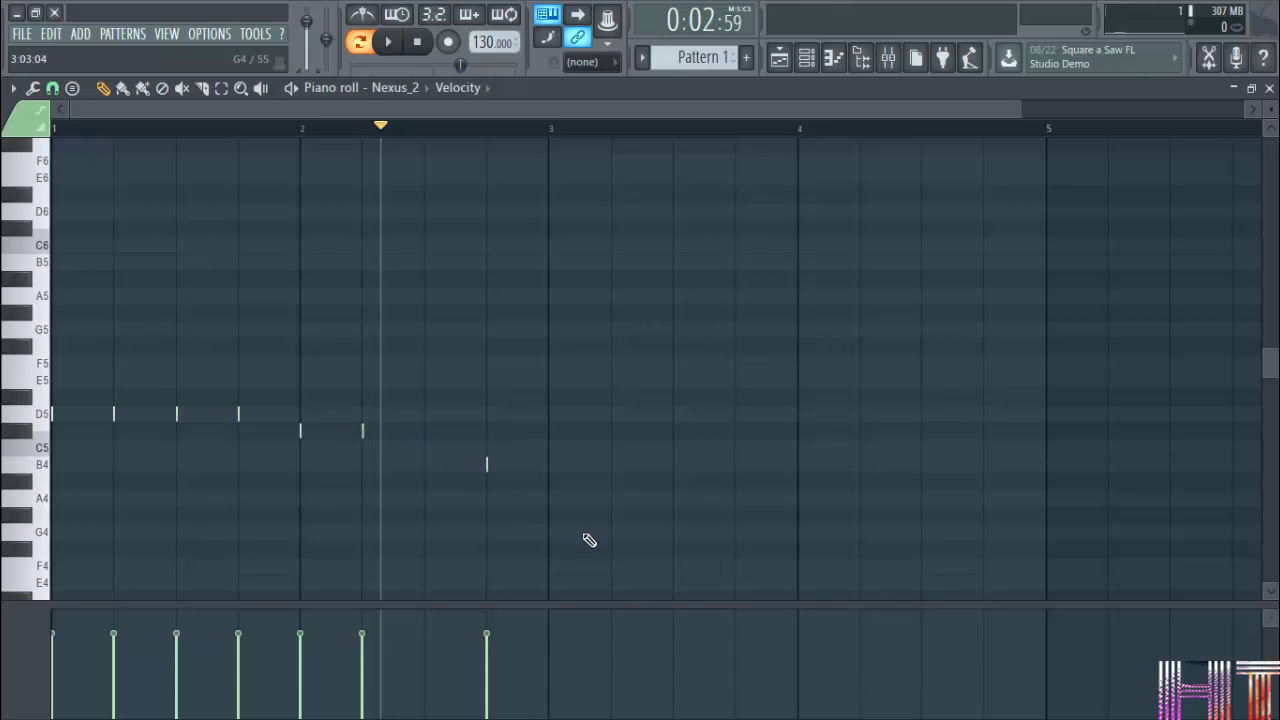
pyautogui.moveTo(600, 552); pyautogui.dragTo(51, 323)
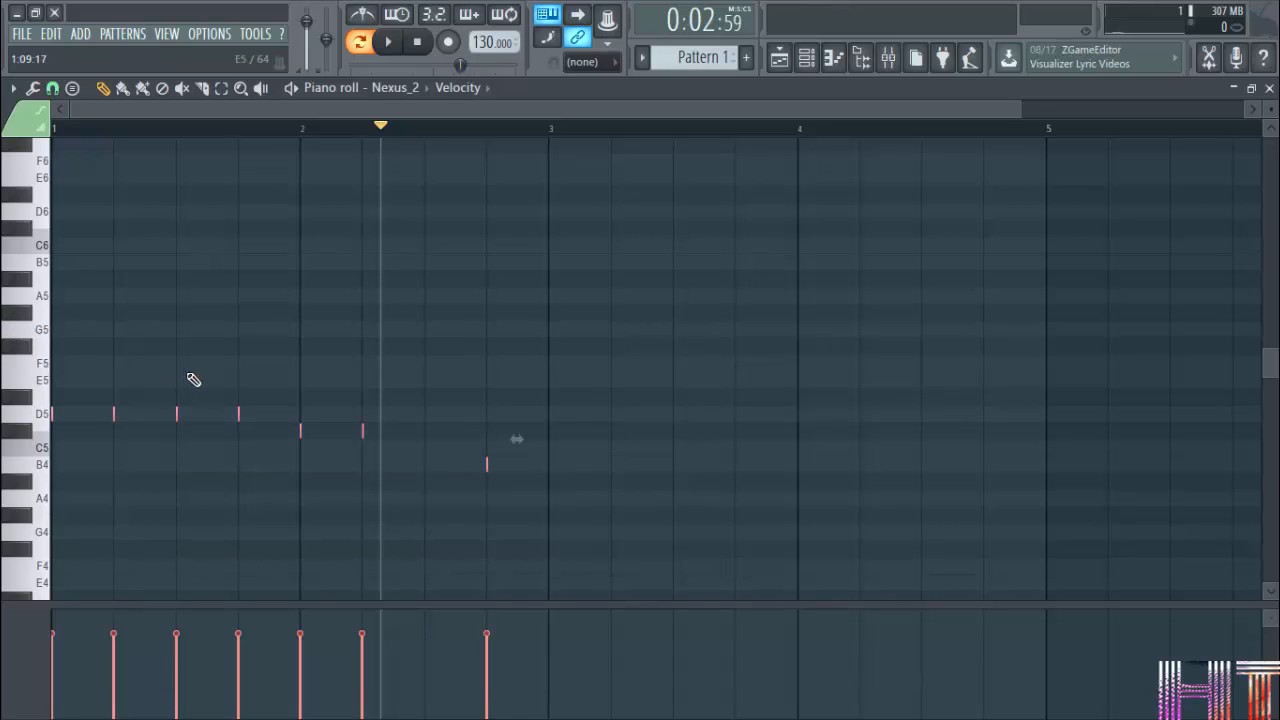
pyautogui.press('Delete')
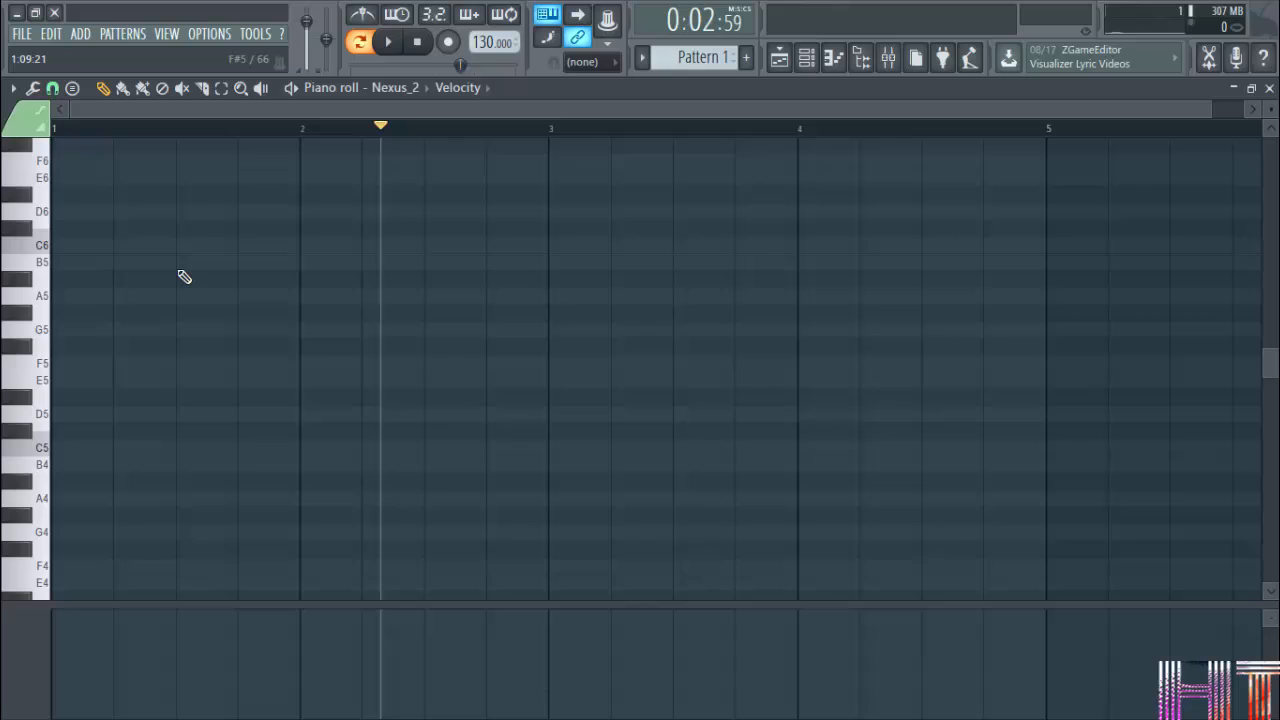
# Look over the stamp chords and scales again, and try a short C6 note at the start of bar 3.
pyautogui.click(73, 90)
pyautogui.moveTo(76, 93)
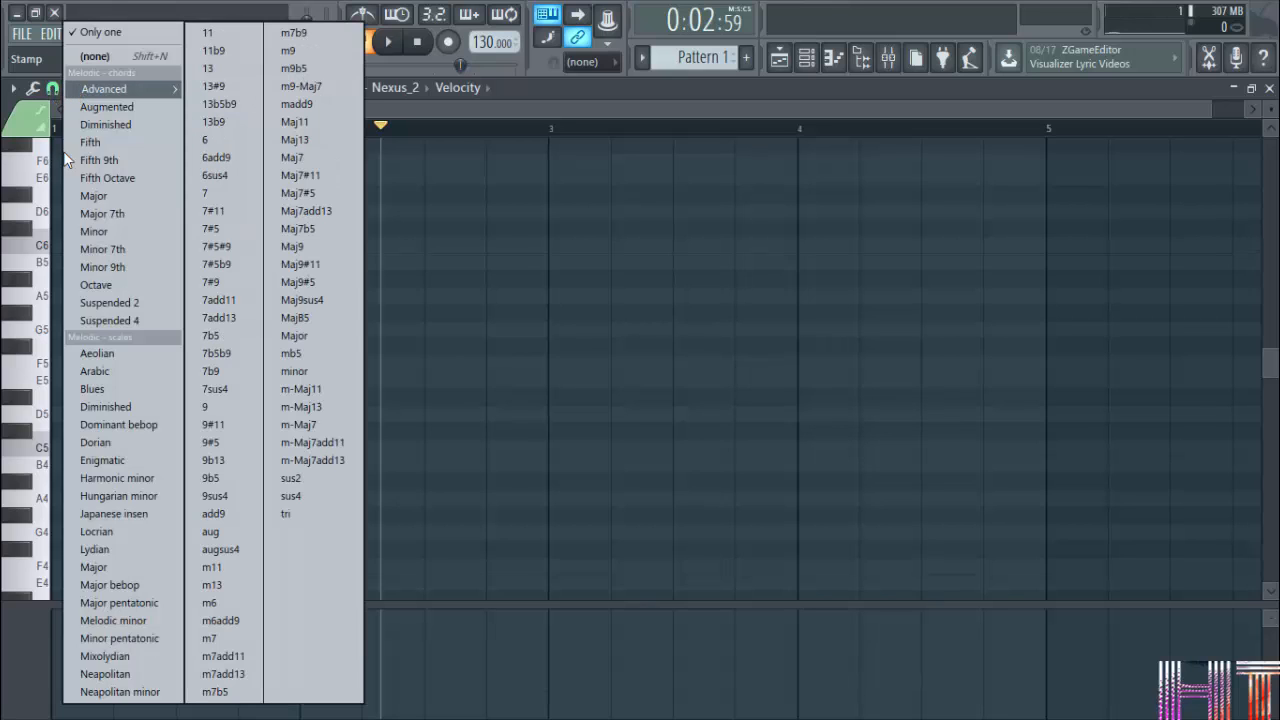
pyautogui.click(524, 240)
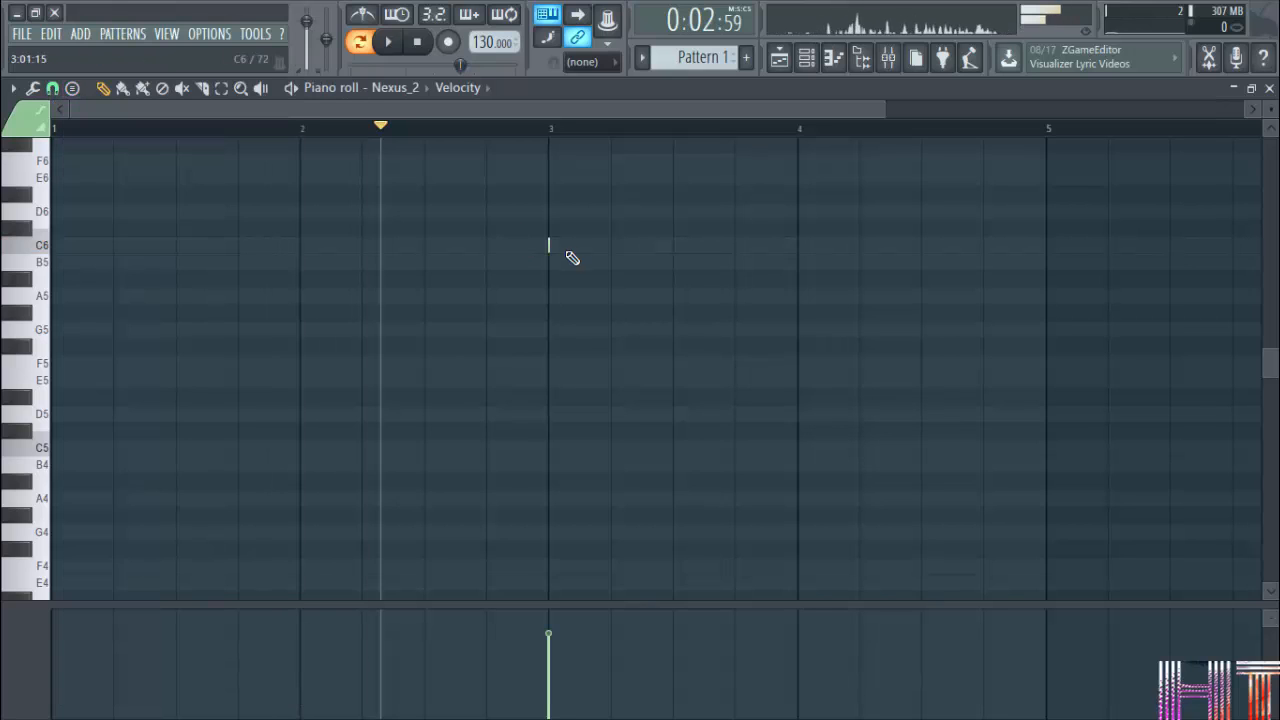
pyautogui.rightClick(550, 245)
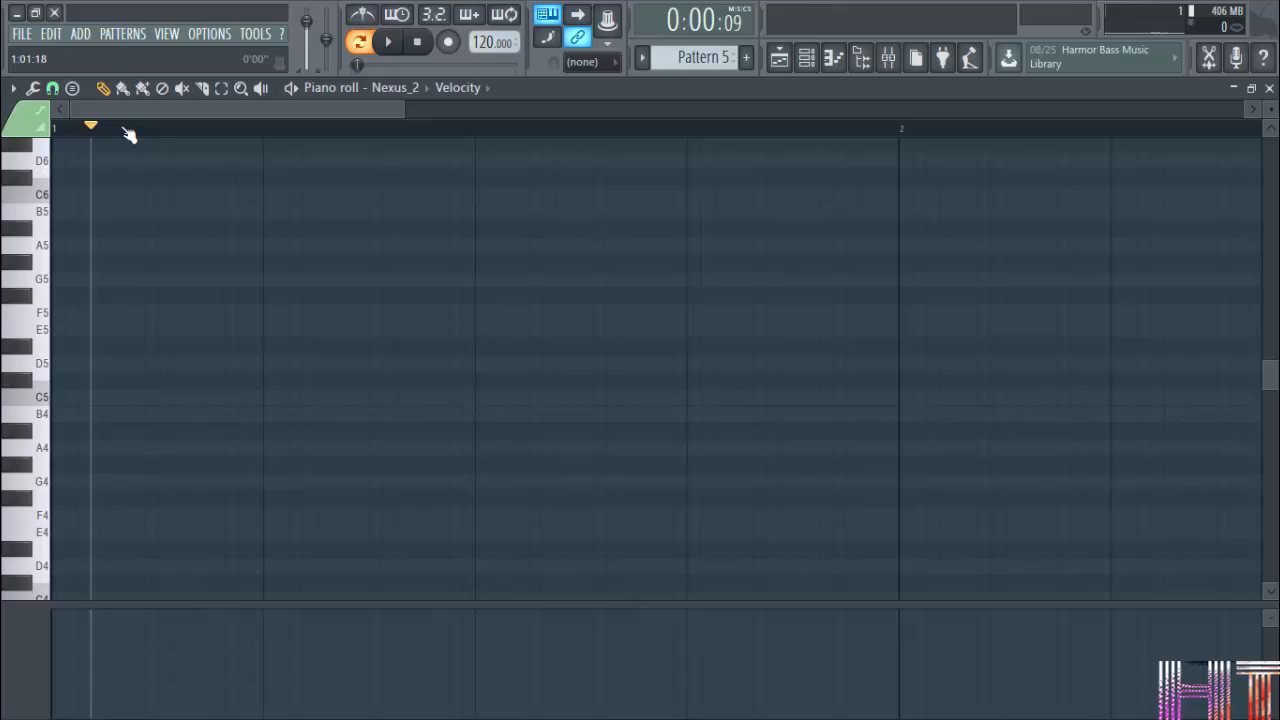
# Move the playhead along the timeline from bar 1 into bar 2.
pyautogui.click(222, 130)
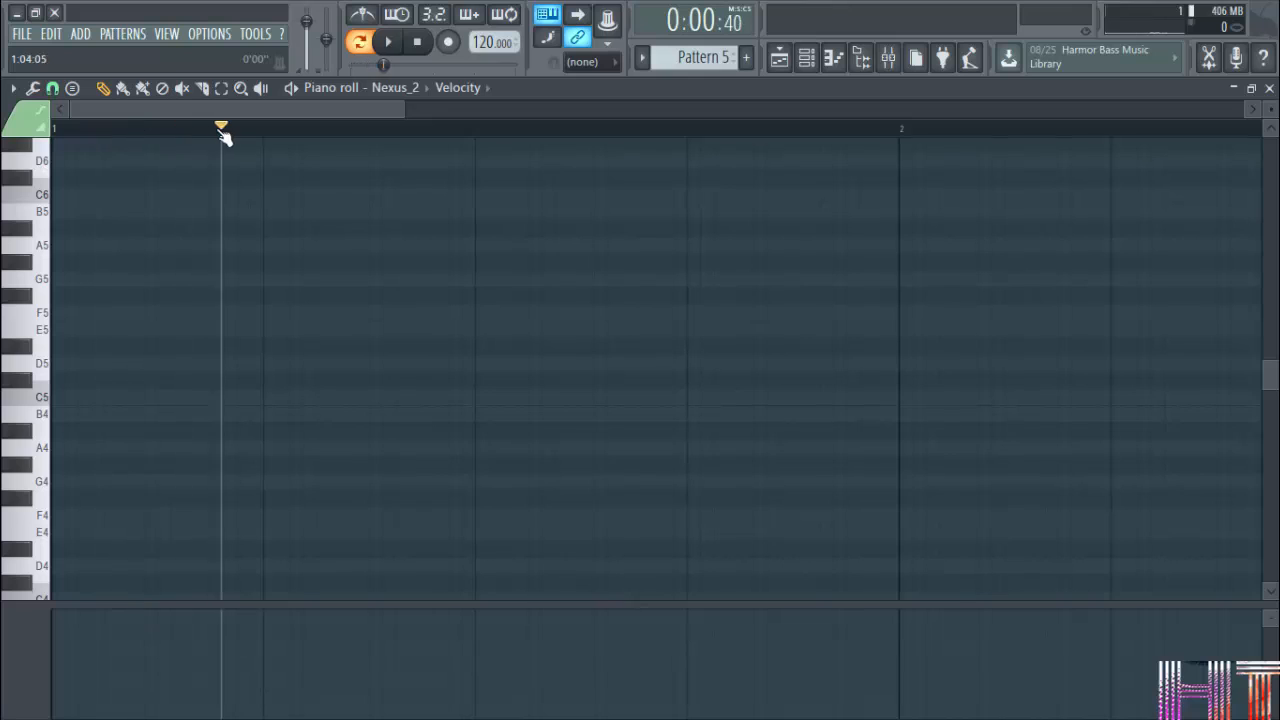
pyautogui.moveTo(222, 130); pyautogui.dragTo(987, 226)
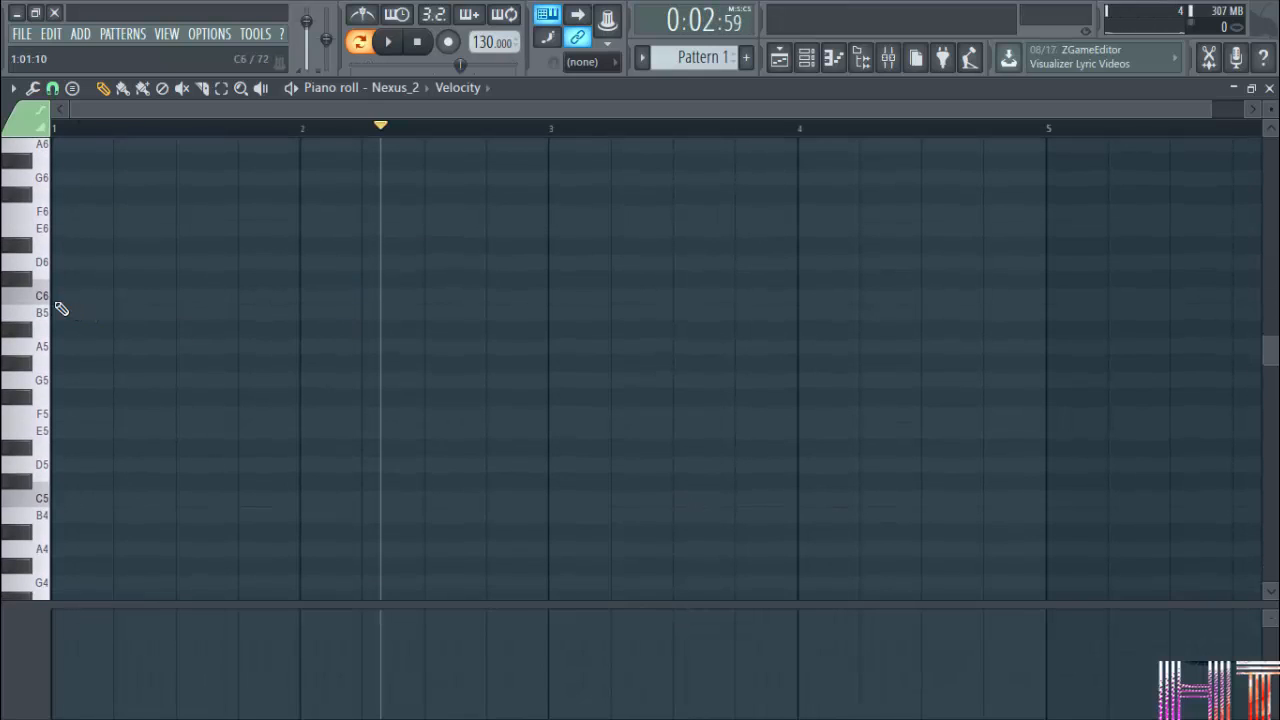
# Draw four short C5 notes on the beats of bar 1, and lower the velocity of the first three.
pyautogui.scroll(-3, 90, 360)
pyautogui.click(63, 397)
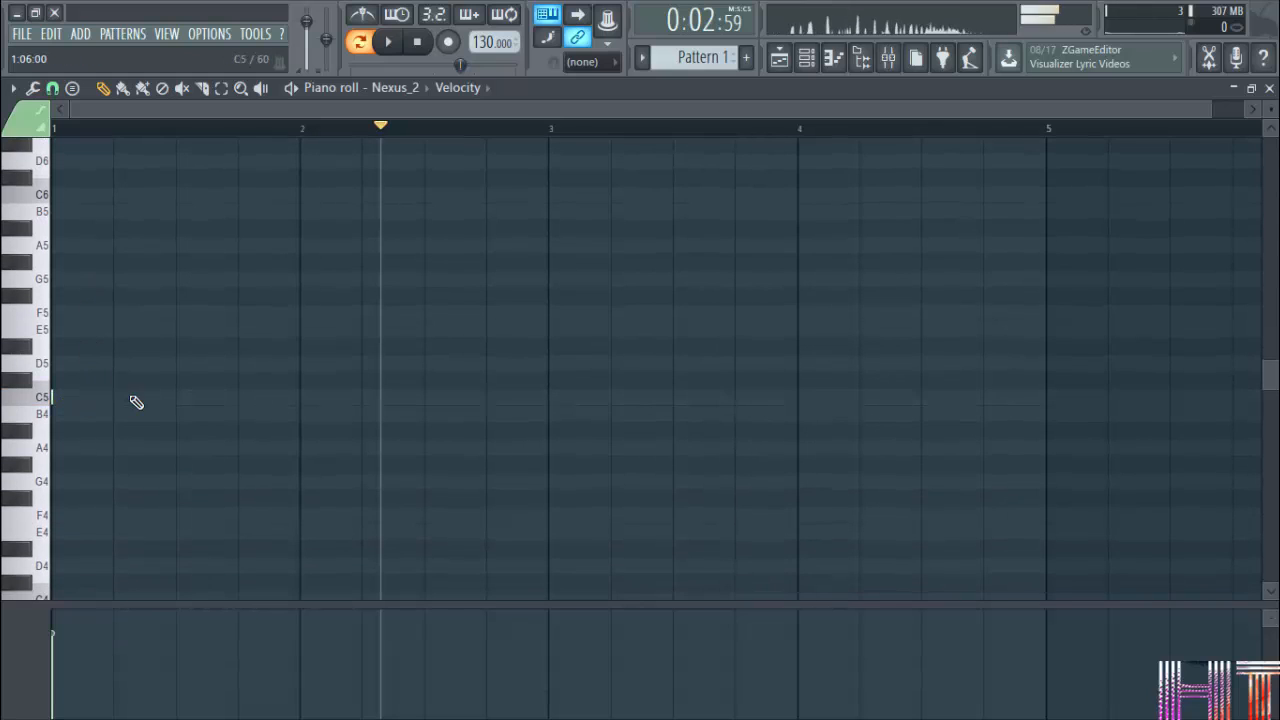
pyautogui.click(118, 397)
pyautogui.click(207, 400)
pyautogui.click(255, 400)
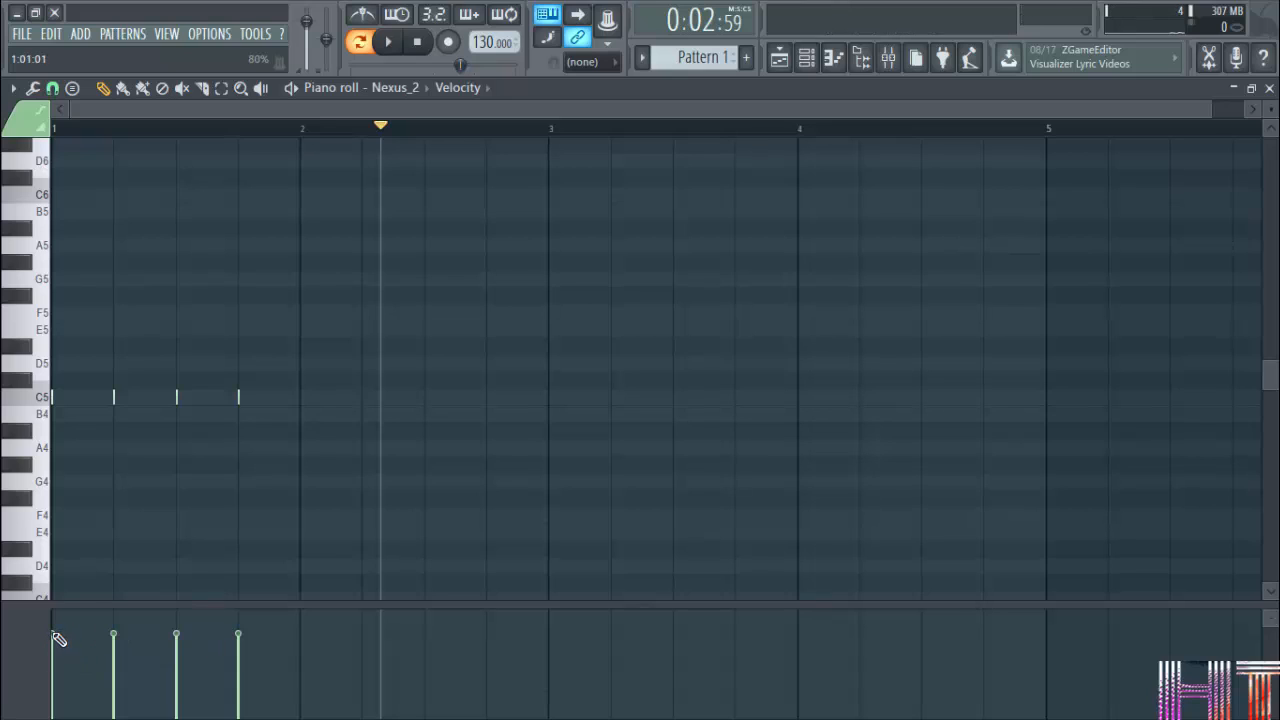
pyautogui.moveTo(58, 638)
pyautogui.mouseDown()
pyautogui.moveTo(63, 686)
pyautogui.moveTo(70, 643)
pyautogui.mouseUp()
pyautogui.moveTo(58, 641)
pyautogui.mouseDown()
pyautogui.moveTo(59, 715)
pyautogui.moveTo(66, 672)
pyautogui.moveTo(232, 669)
pyautogui.mouseUp()
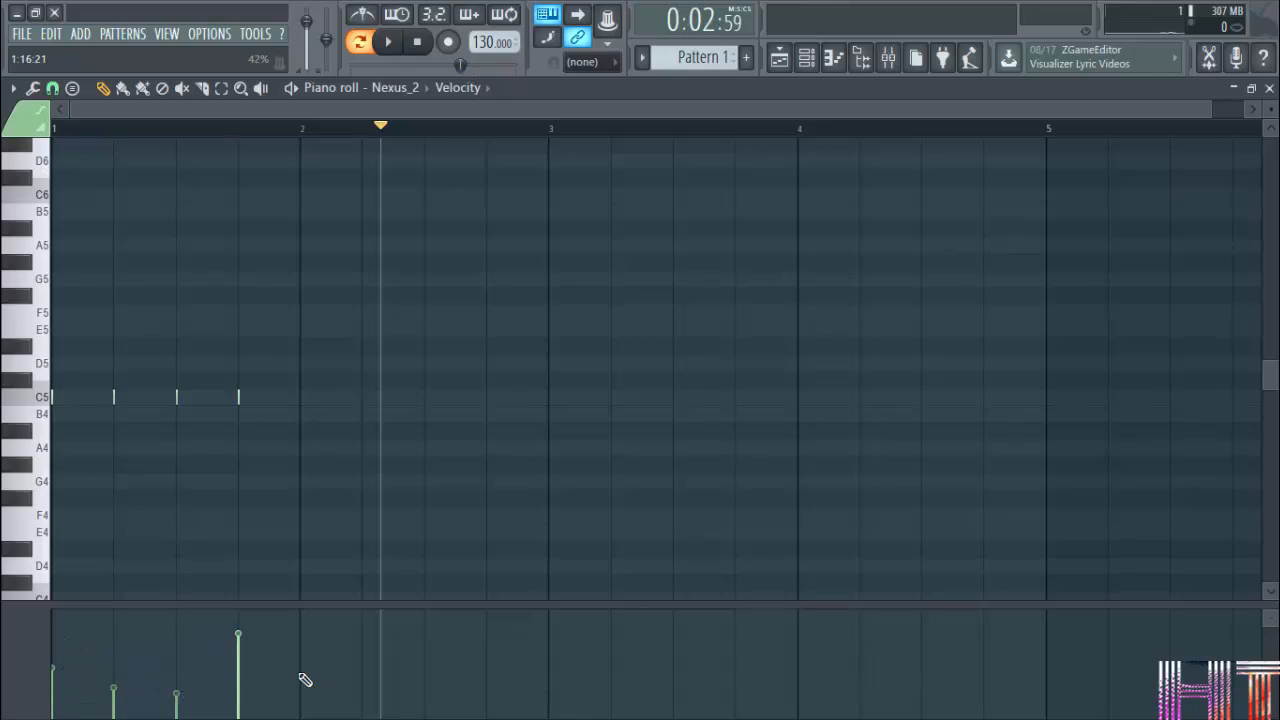
# Switch the control lane to Note pan, and pan the second C5 note fully left and the third fully right.
pyautogui.click(482, 90)
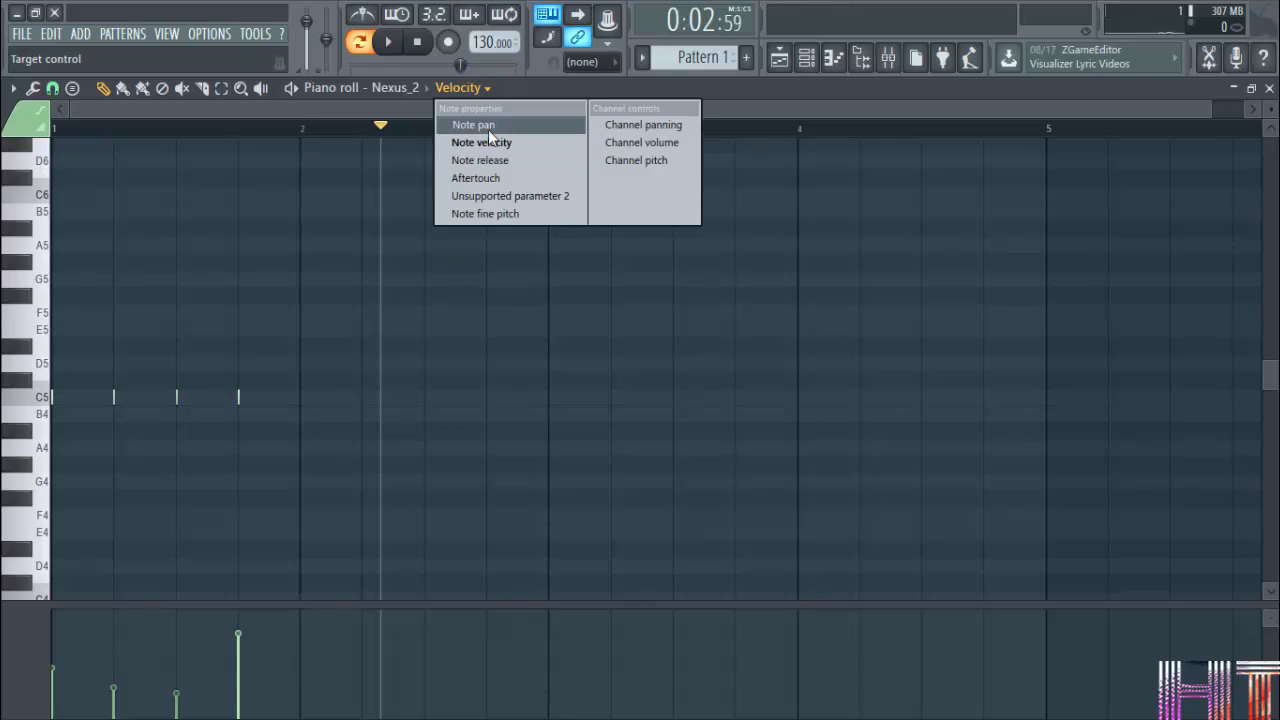
pyautogui.click(488, 129)
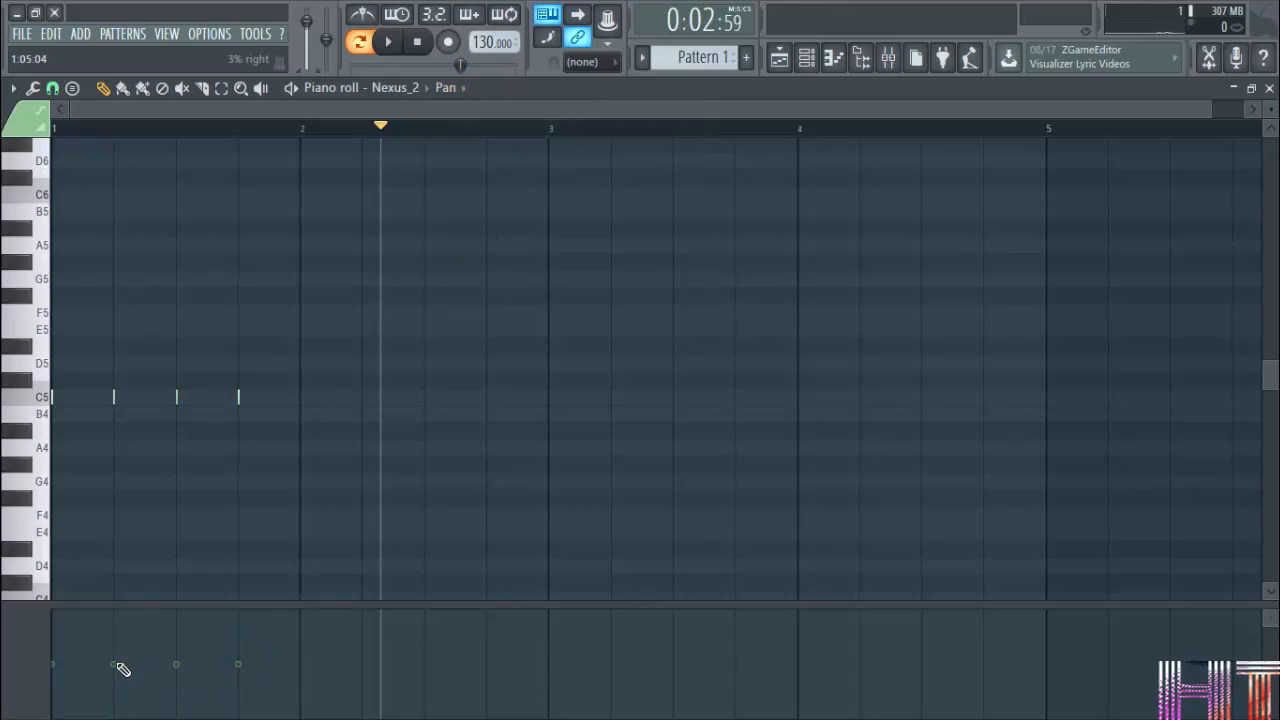
pyautogui.moveTo(117, 665); pyautogui.dragTo(115, 476)
pyautogui.moveTo(178, 668); pyautogui.dragTo(177, 719)
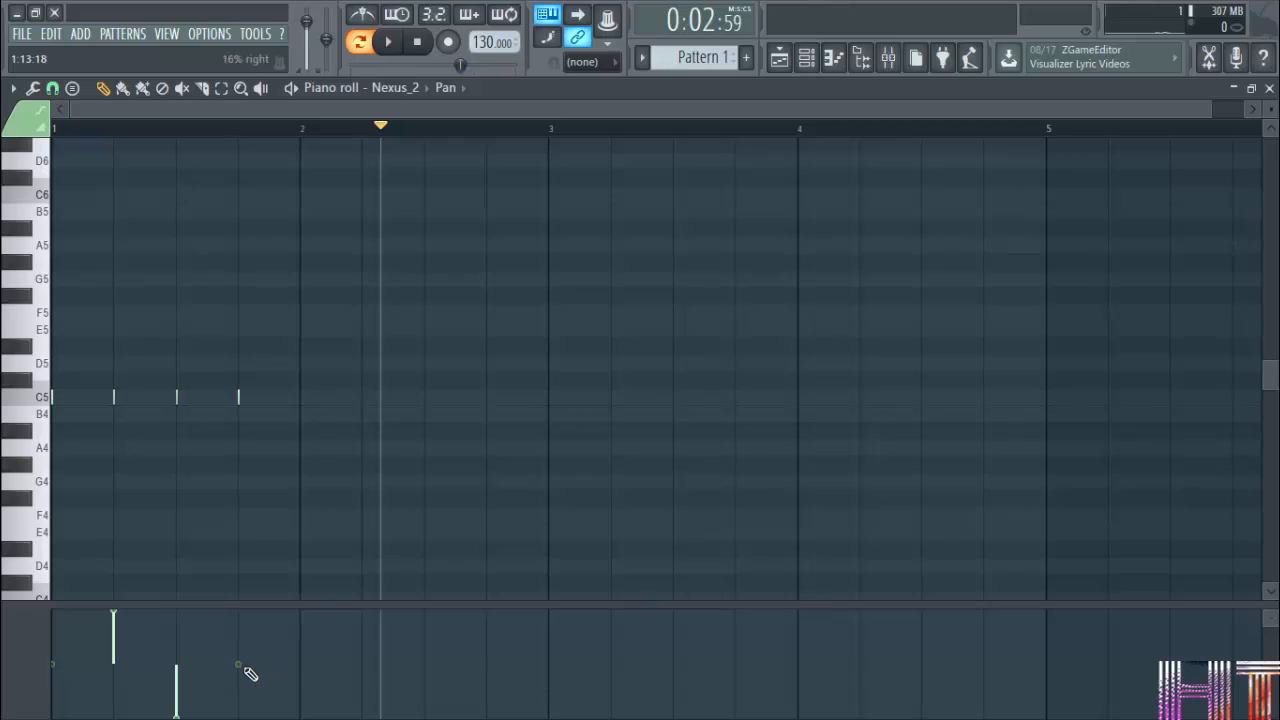
# Pan the fourth C5 note fully left, and draw stepped Channel pitch values from beat 2 to beat 4 of bar 1.
pyautogui.moveTo(240, 668); pyautogui.dragTo(229, 394)
pyautogui.click(455, 89)
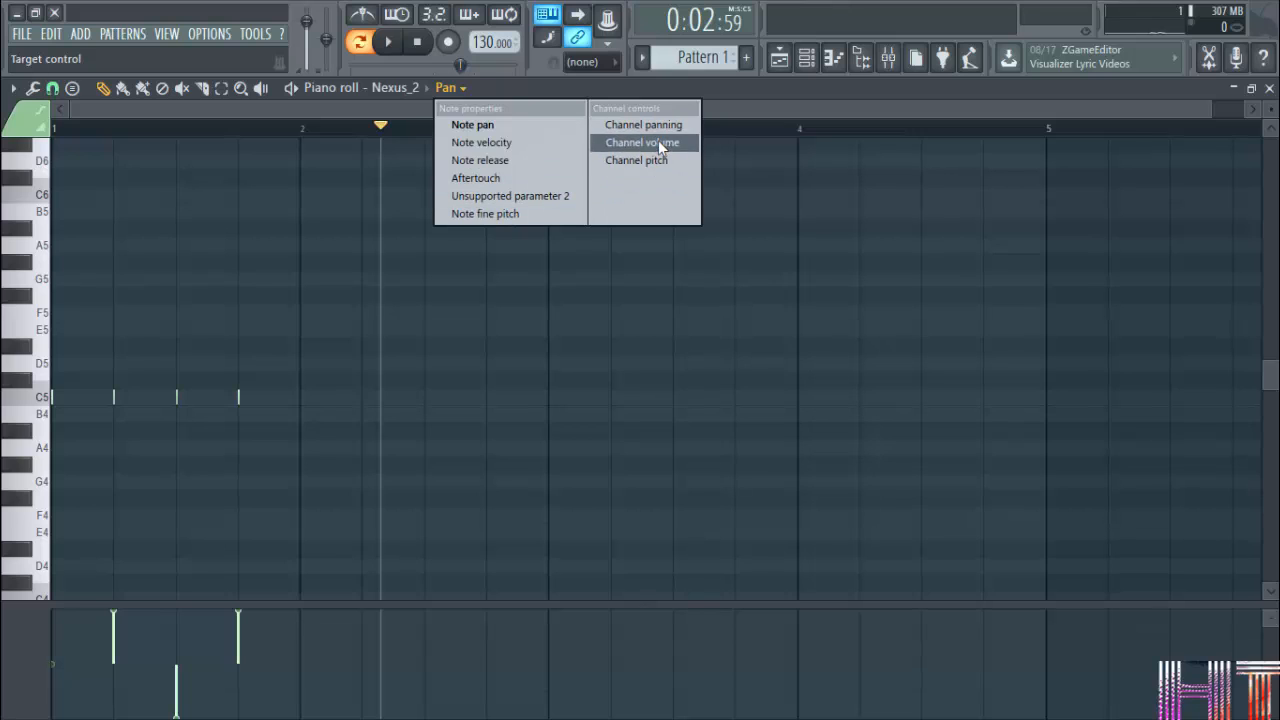
pyautogui.click(660, 166)
pyautogui.moveTo(125, 662)
pyautogui.mouseDown()
pyautogui.moveTo(171, 629)
pyautogui.moveTo(242, 668)
pyautogui.moveTo(260, 702)
pyautogui.mouseUp()
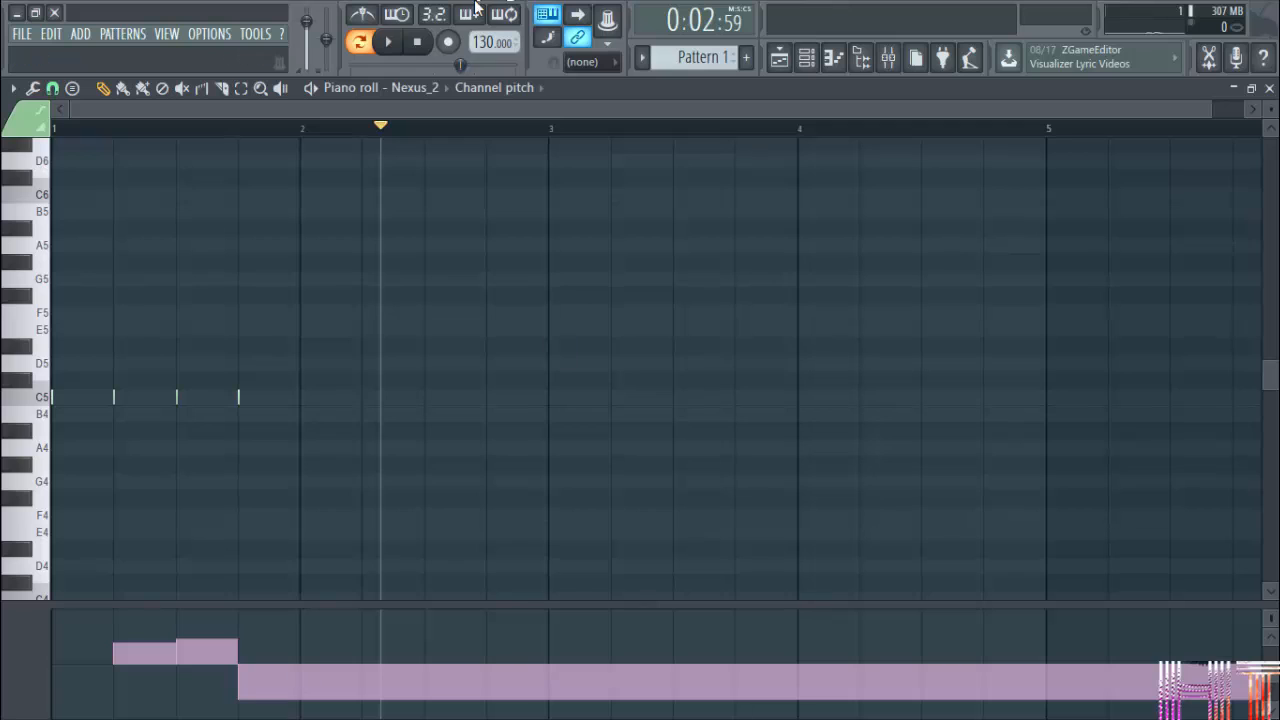
# Return the control lane to Note pan, delete the four C5 notes, and close the piano roll.
pyautogui.click(517, 90)
pyautogui.click(506, 127)
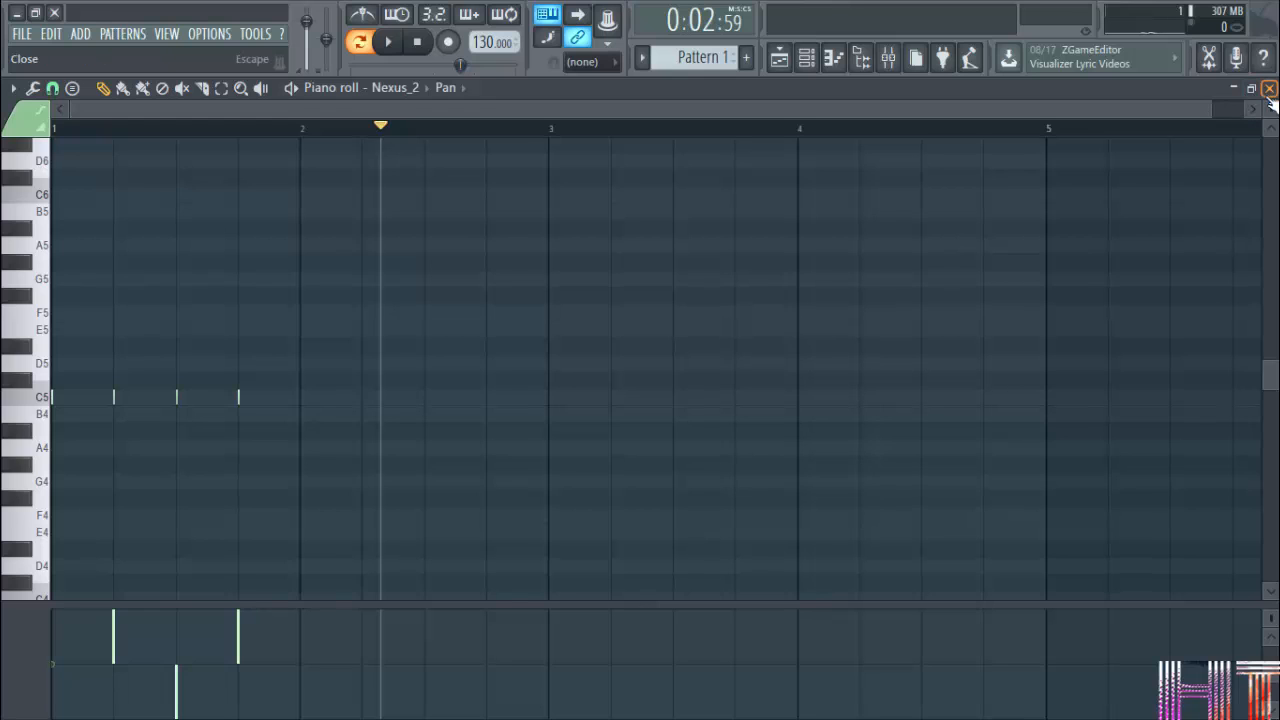
pyautogui.rightClick(243, 412)
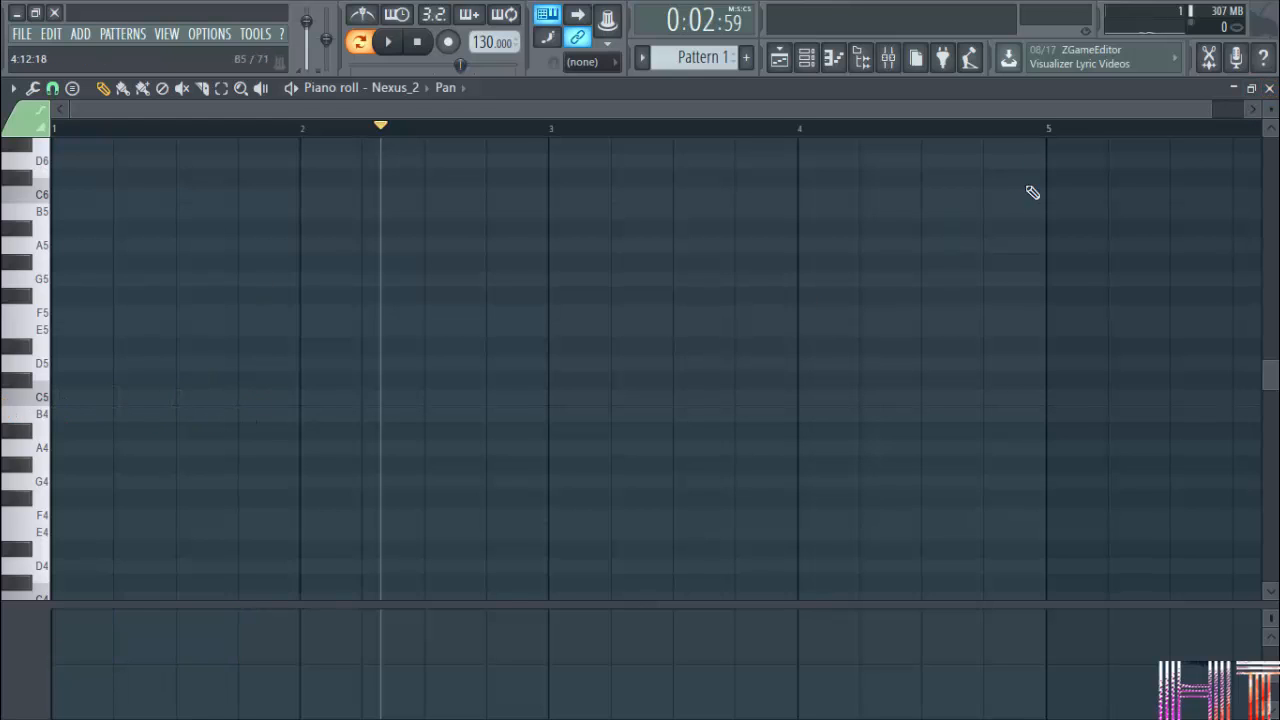
pyautogui.click(1270, 88)
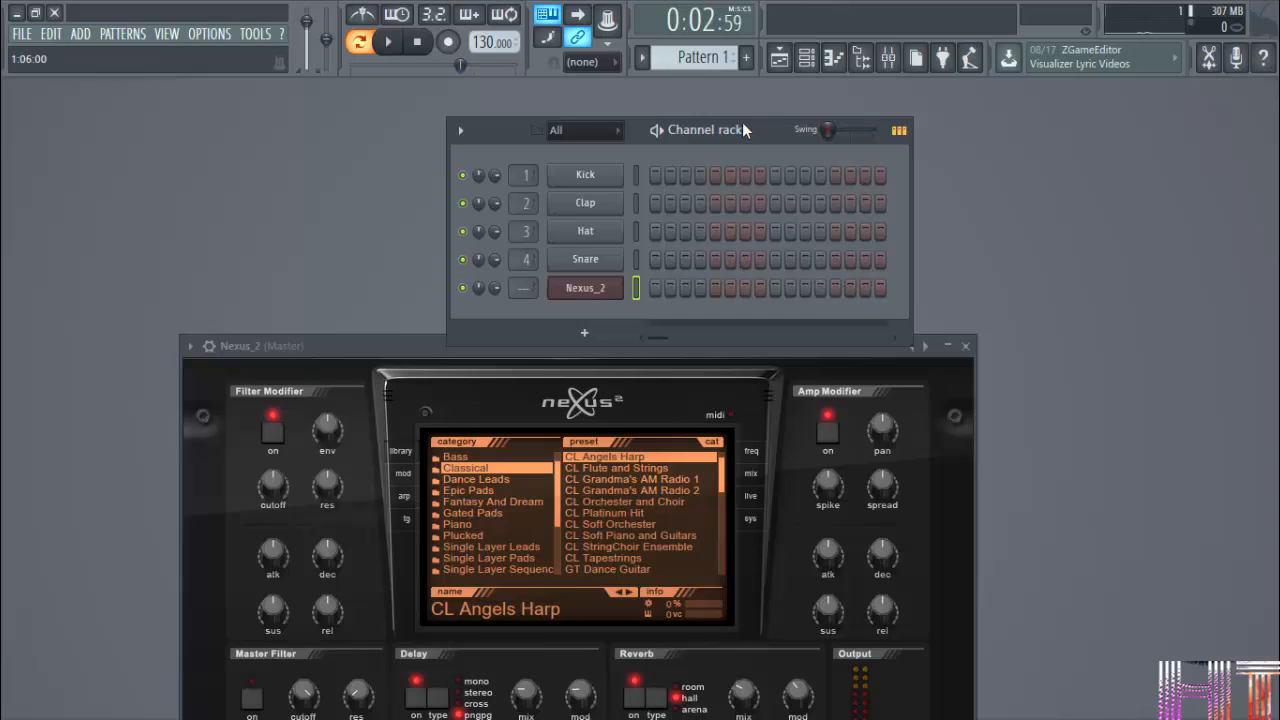
# Program a drum pattern with Kick every 4 steps, Clap on steps 5 and 13, and Hat every 2 steps.
pyautogui.rightClick(586, 176)
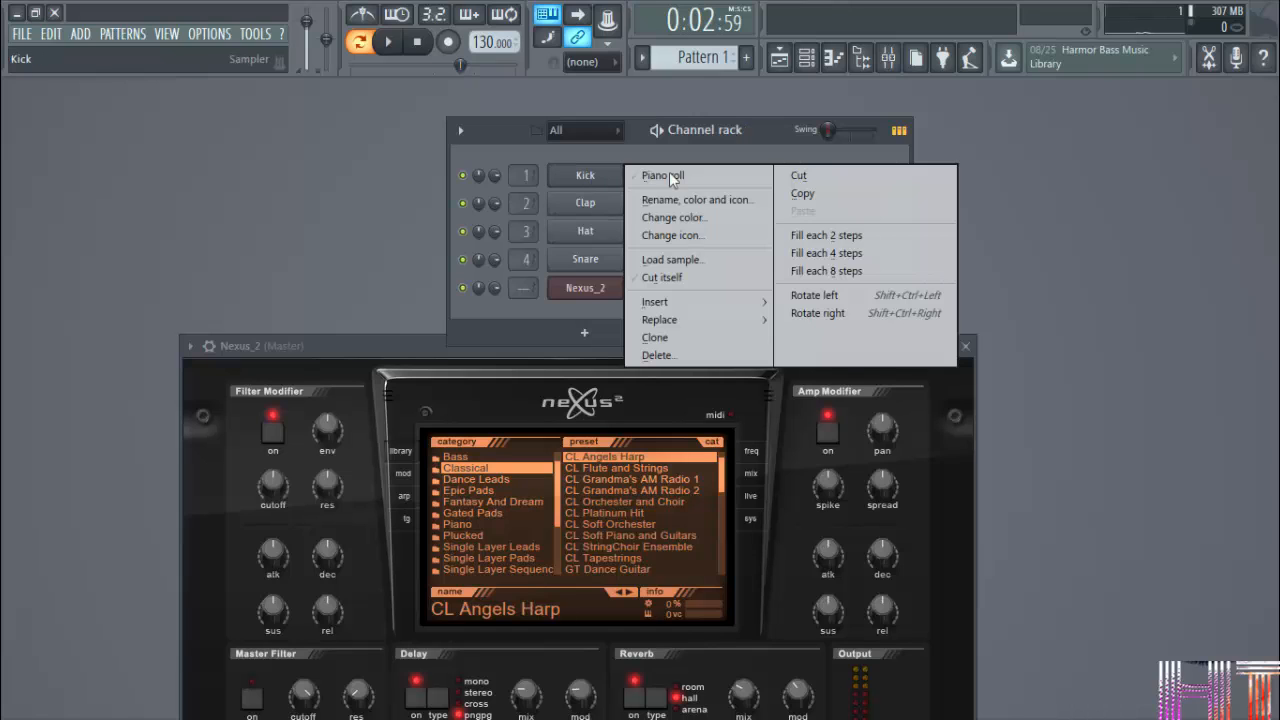
pyautogui.click(810, 252)
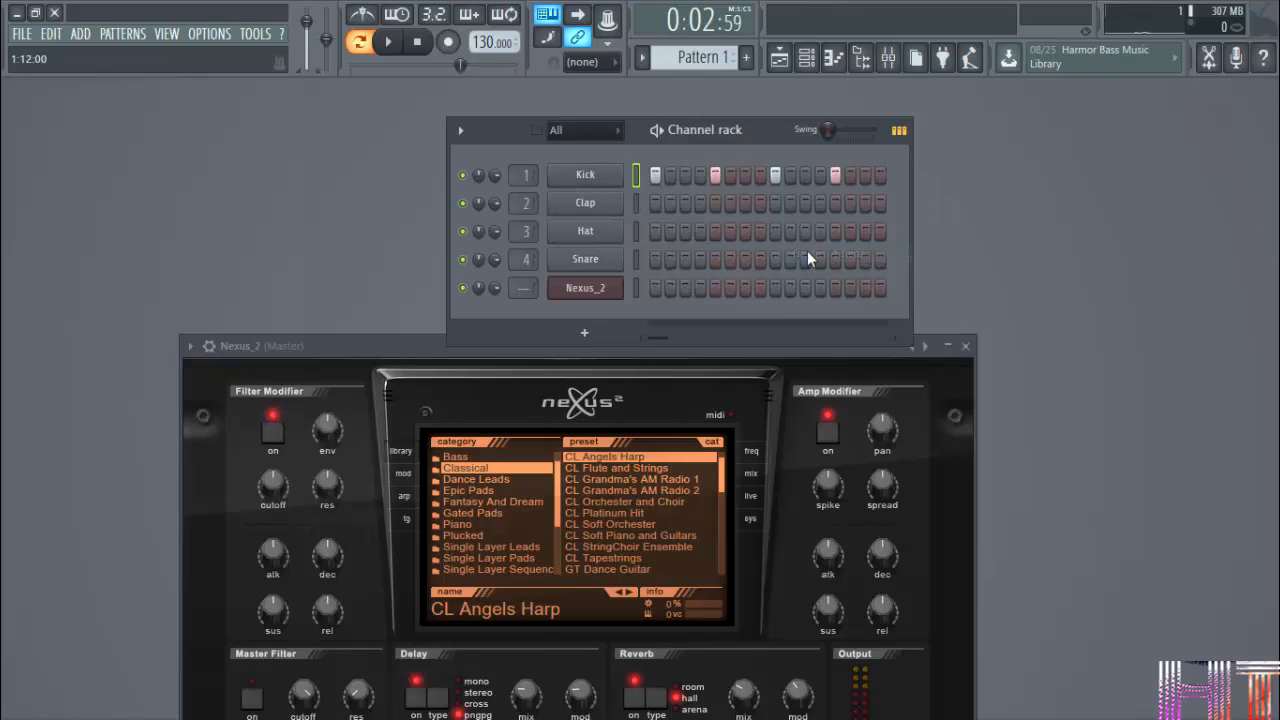
pyautogui.rightClick(586, 206)
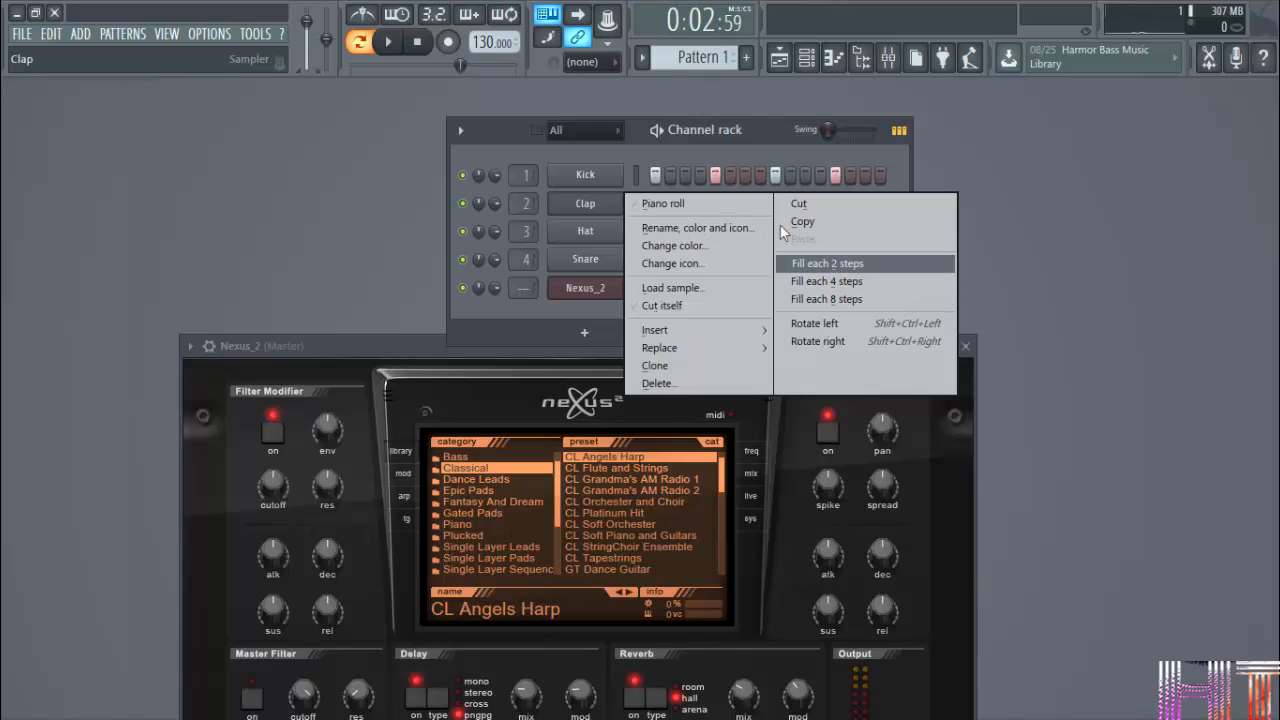
pyautogui.click(737, 120)
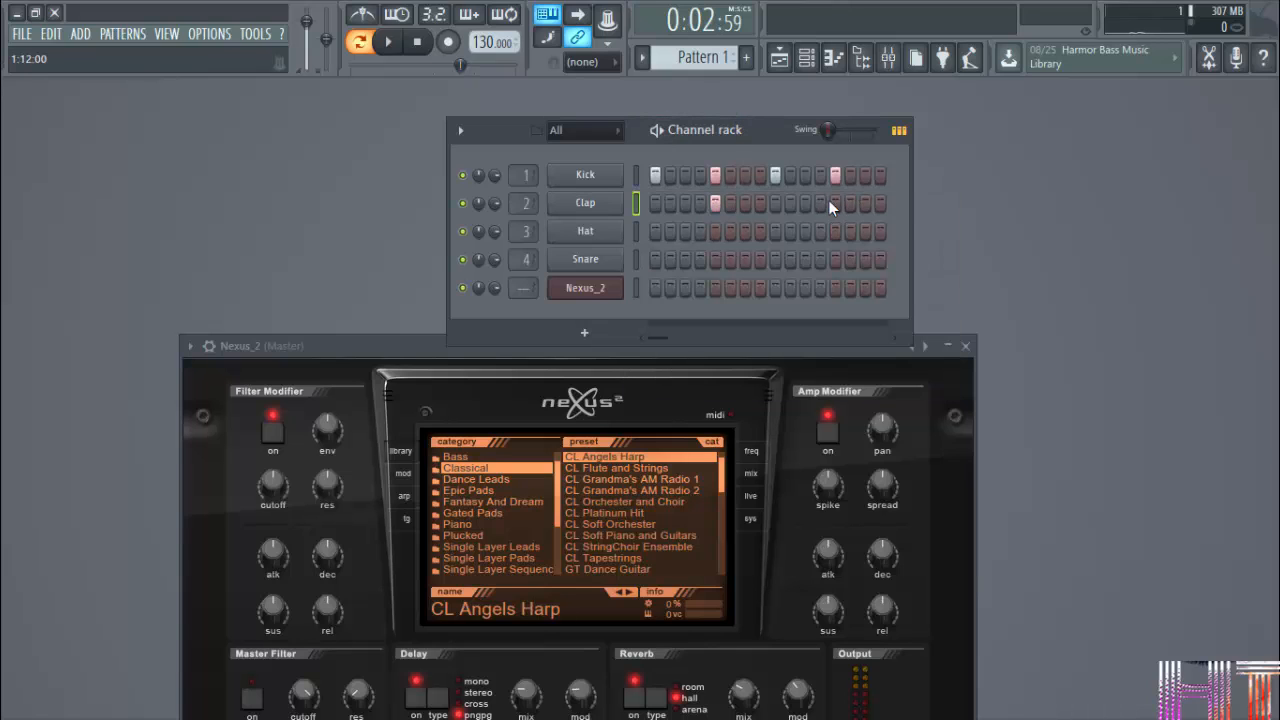
pyautogui.rightClick(598, 242)
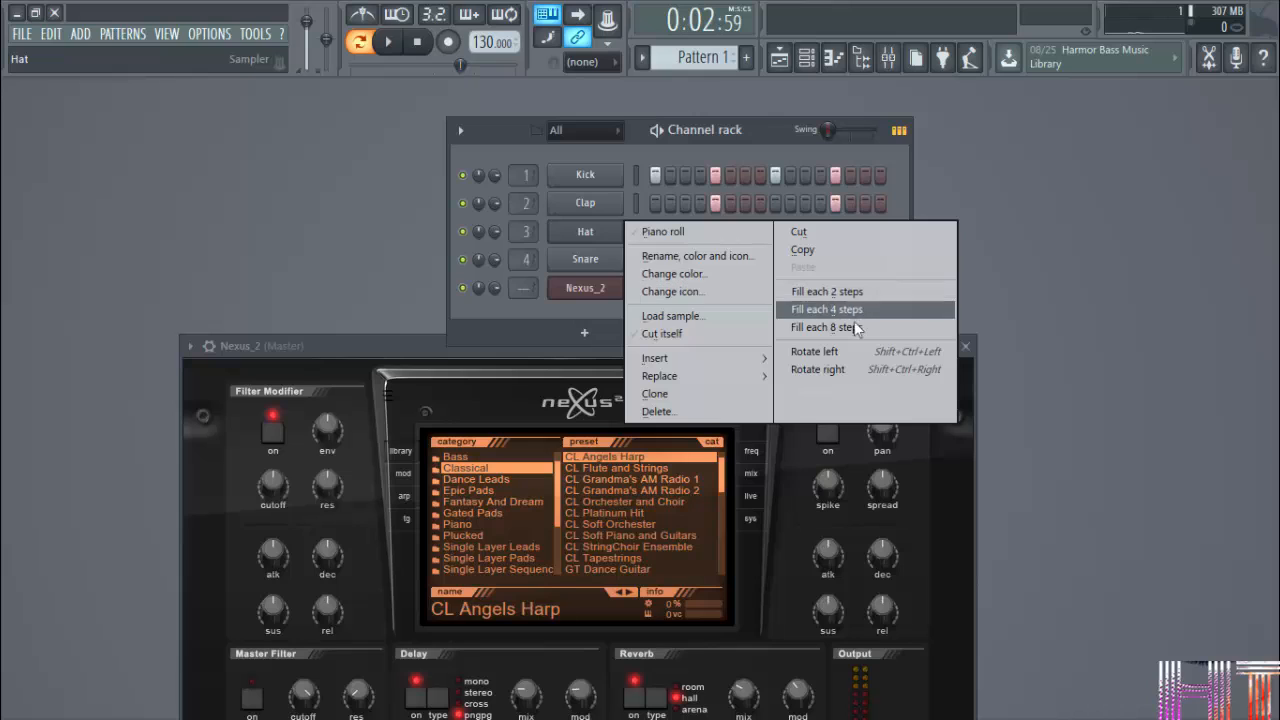
pyautogui.click(851, 291)
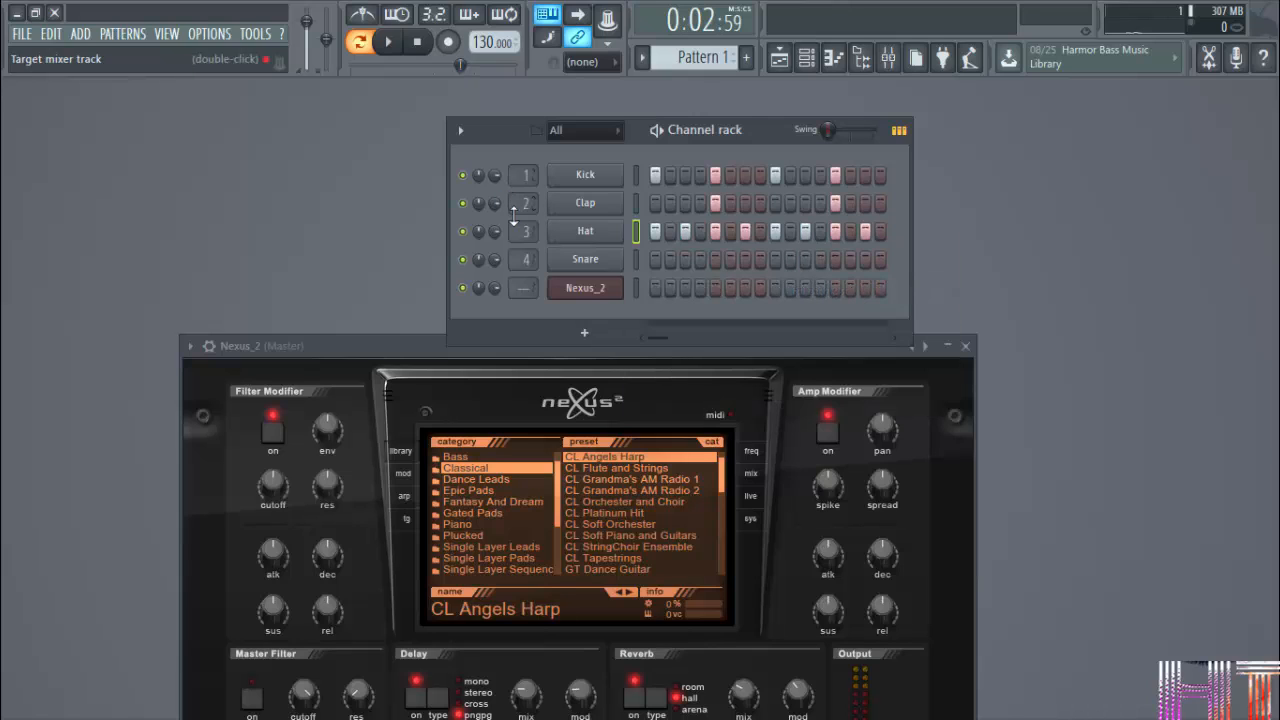
# Balance the Hat and Clap volumes, setting Clap to 55%, and play the drum pattern.
pyautogui.moveTo(495, 231)
pyautogui.mouseDown()
pyautogui.moveTo(495, 242)
pyautogui.moveTo(495, 205)
pyautogui.moveTo(495, 226)
pyautogui.mouseUp()
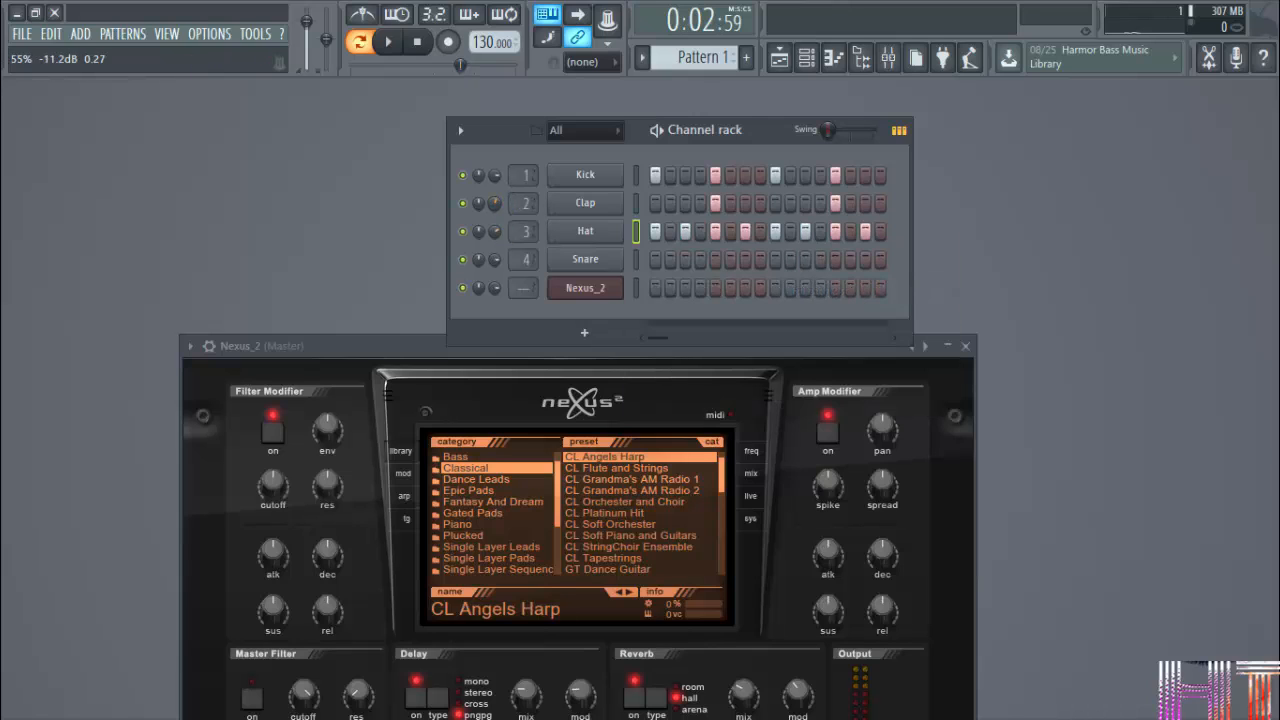
pyautogui.press('space')
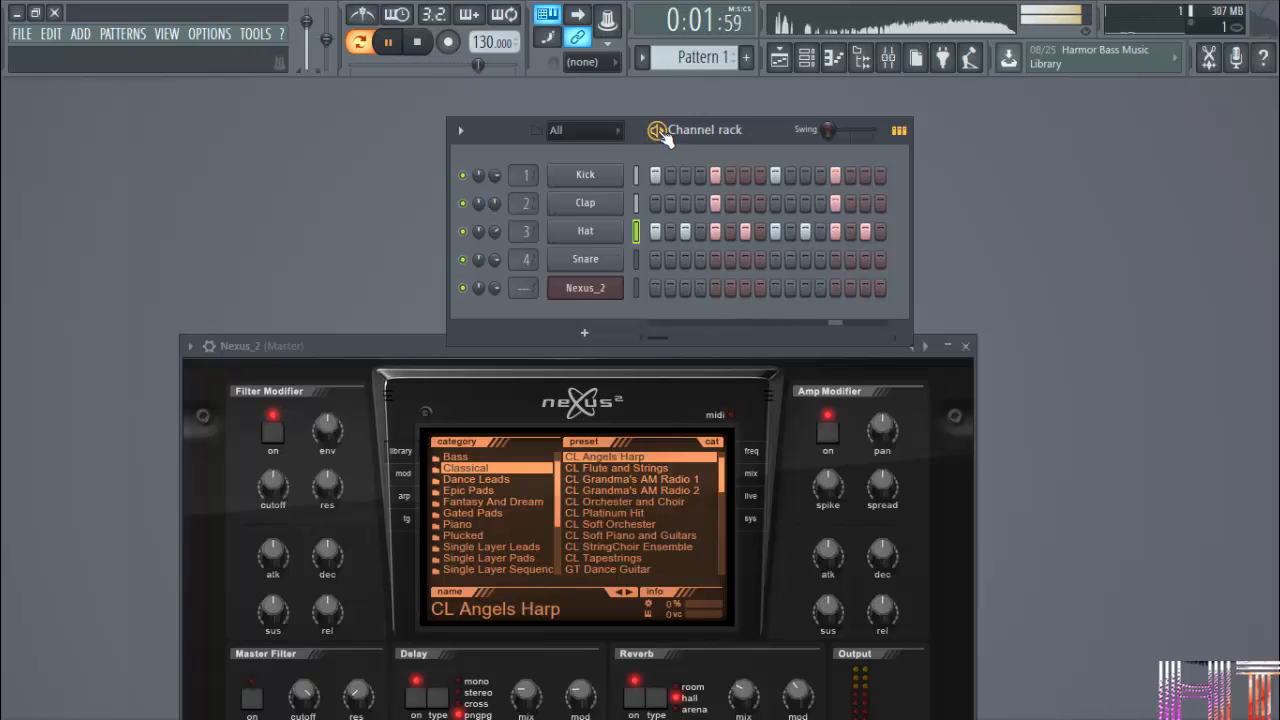
pyautogui.press('space')
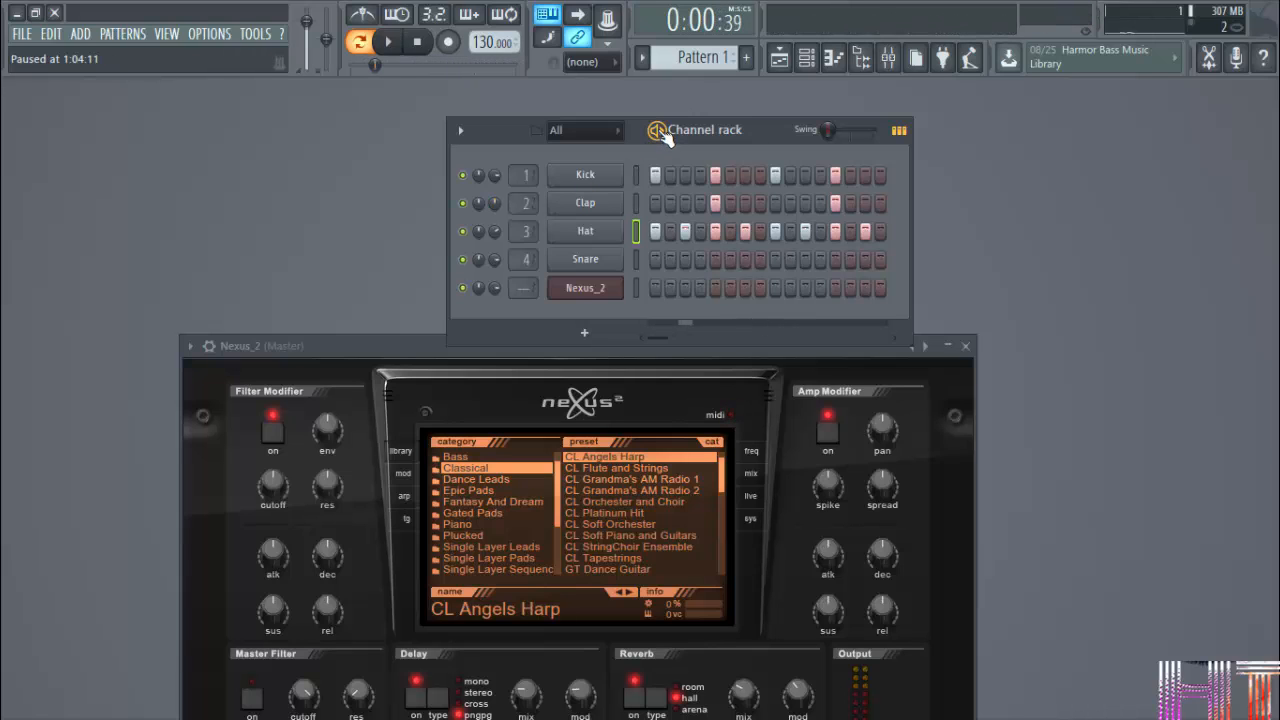
# Clone the Kick channel and reverse the sample of the copy.
pyautogui.rightClick(587, 177)
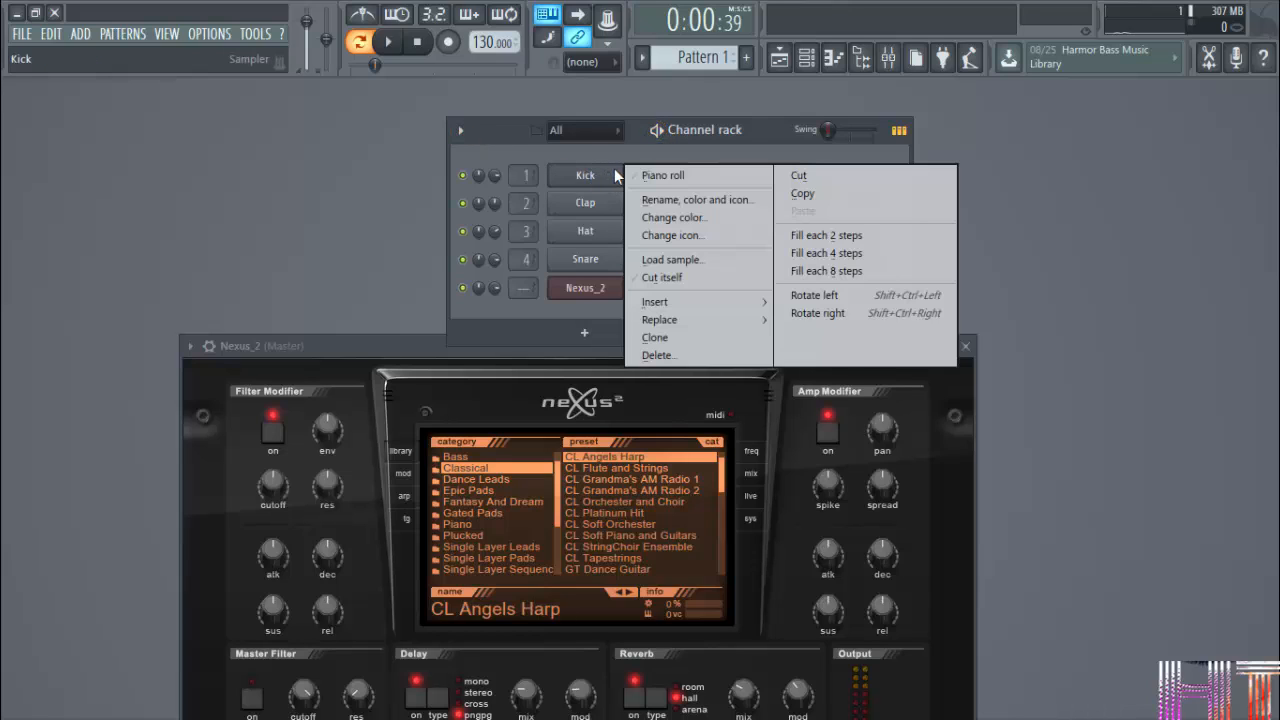
pyautogui.click(672, 338)
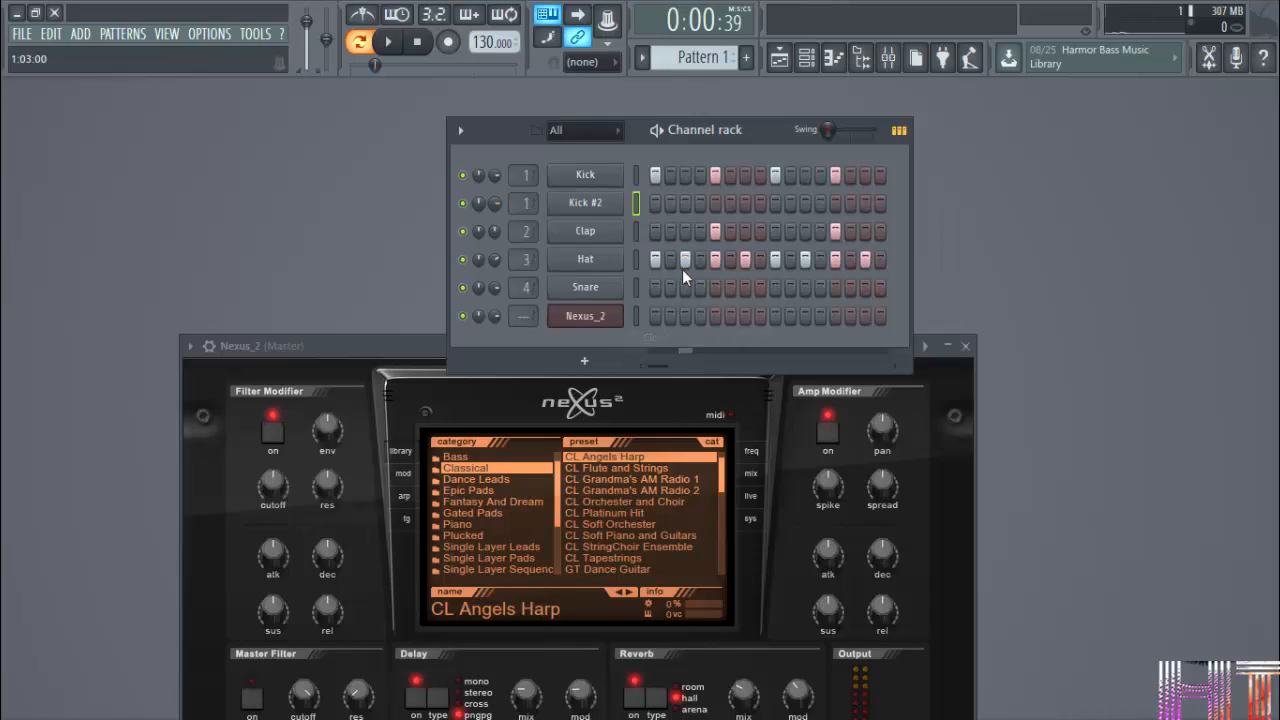
pyautogui.click(611, 204)
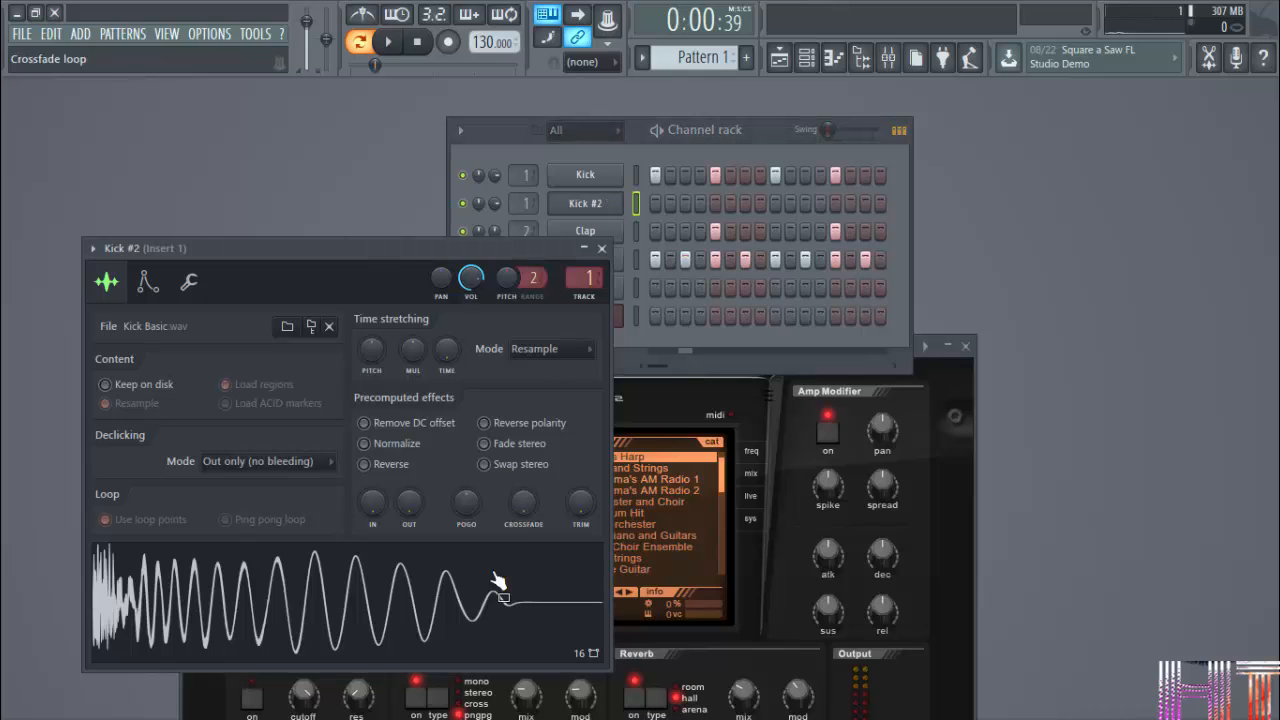
pyautogui.click(396, 470)
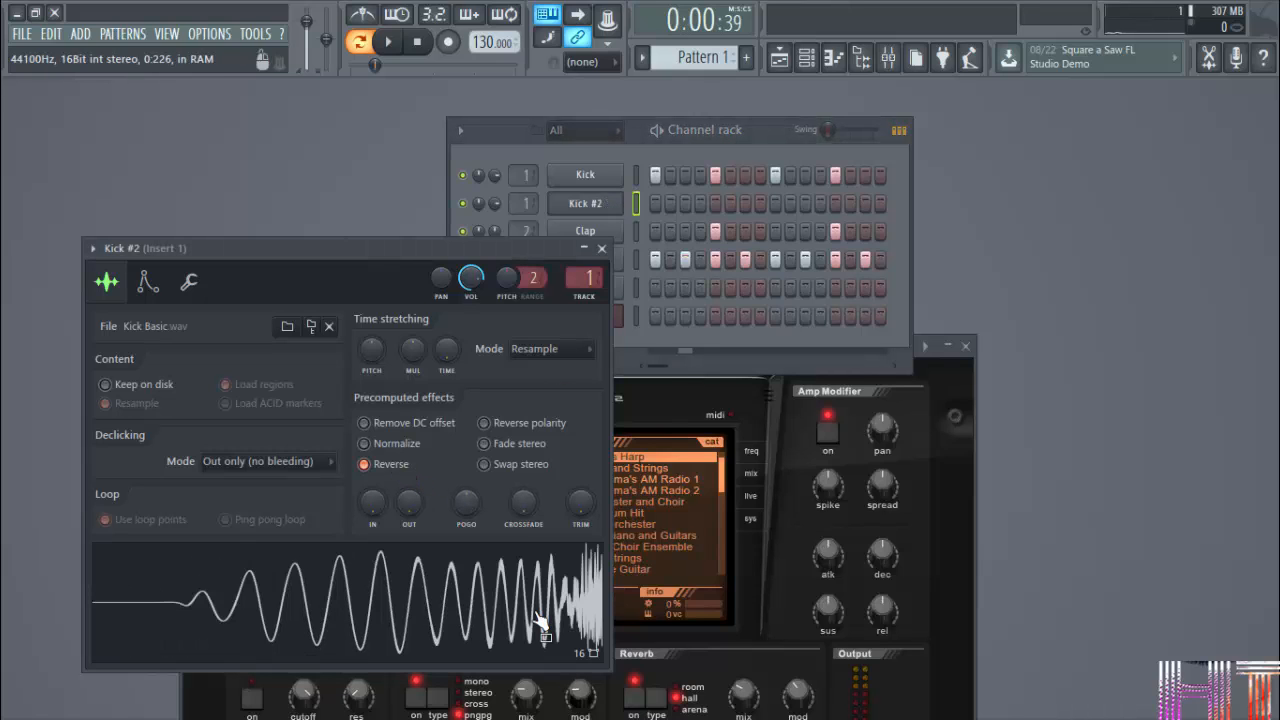
# Place a hit on step 14 of the reversed kick channel and play the pattern.
pyautogui.click(601, 249)
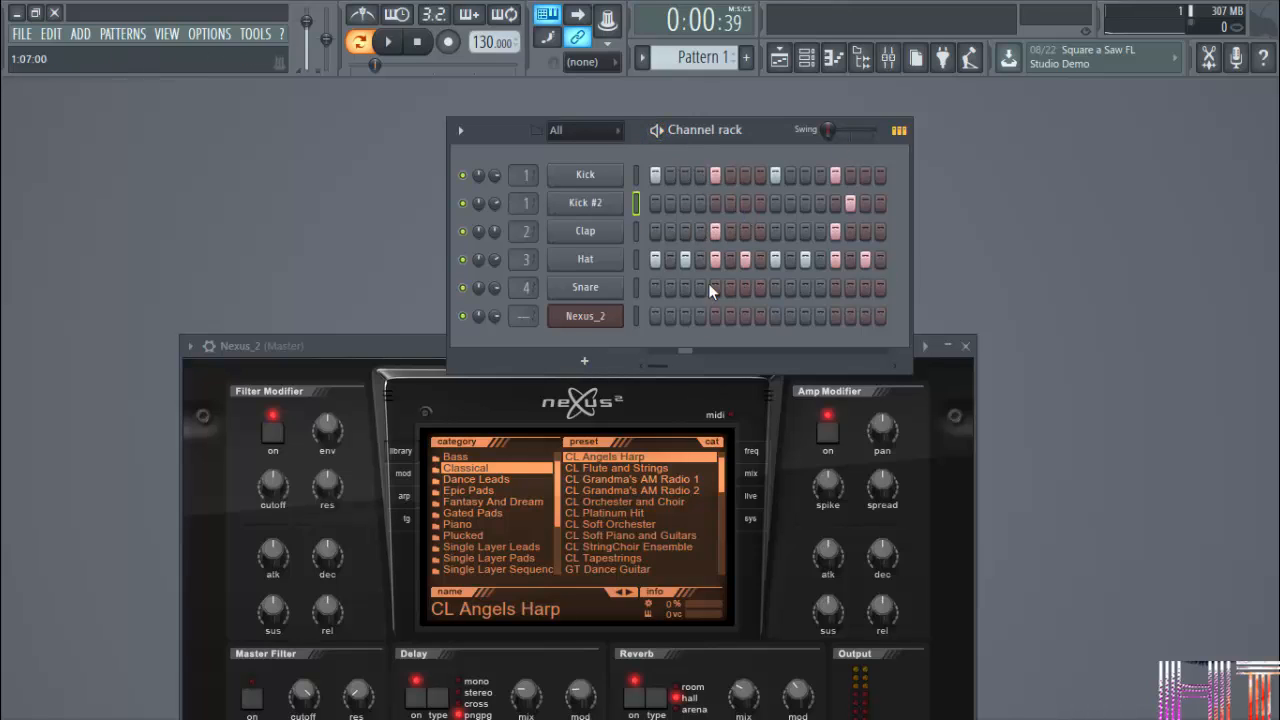
pyautogui.click(660, 136)
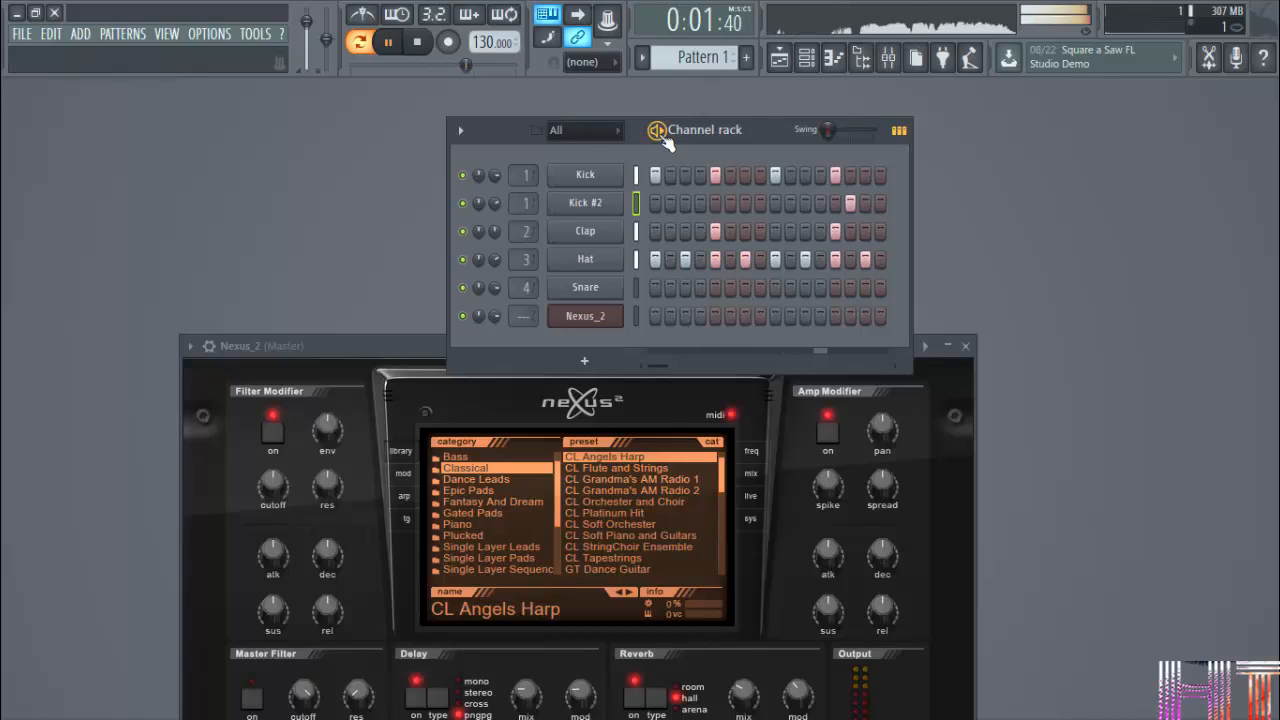
pyautogui.click(660, 136)
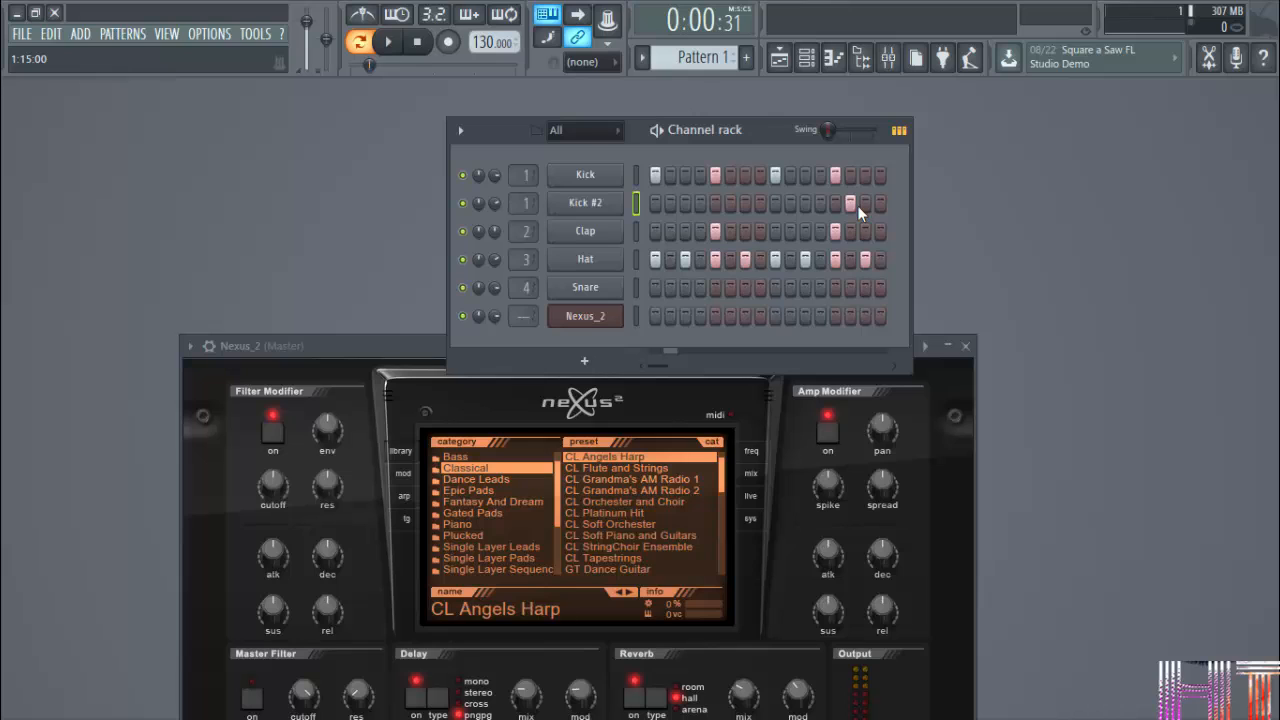
# In the Kick #2 piano roll, set the snap to Events and move its note earlier, to just after beat 4 of bar 1.
pyautogui.rightClick(601, 204)
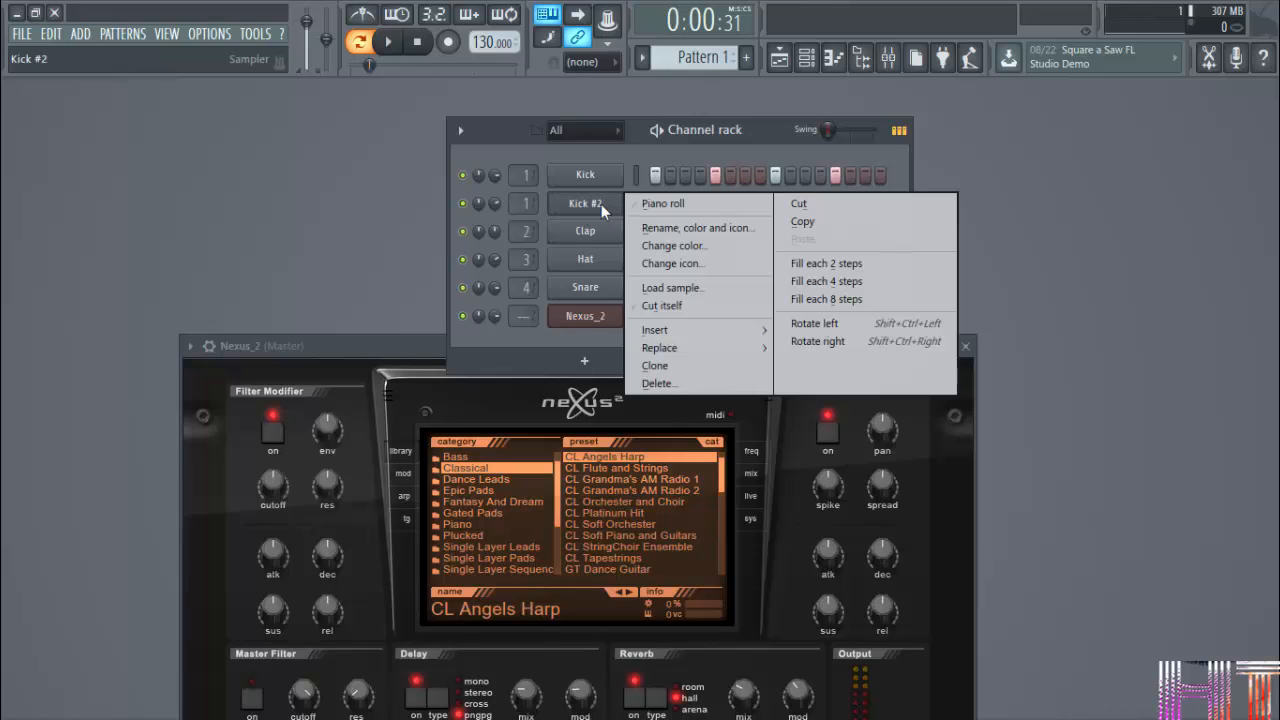
pyautogui.click(658, 204)
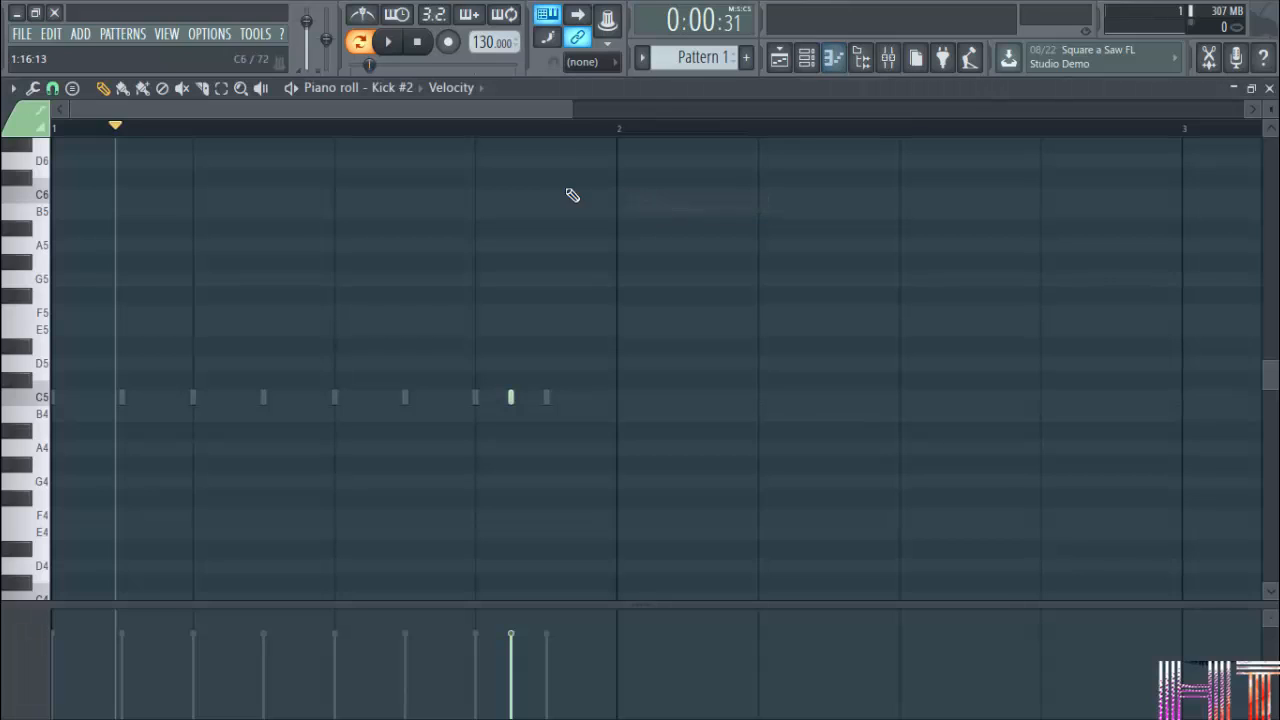
pyautogui.click(52, 88)
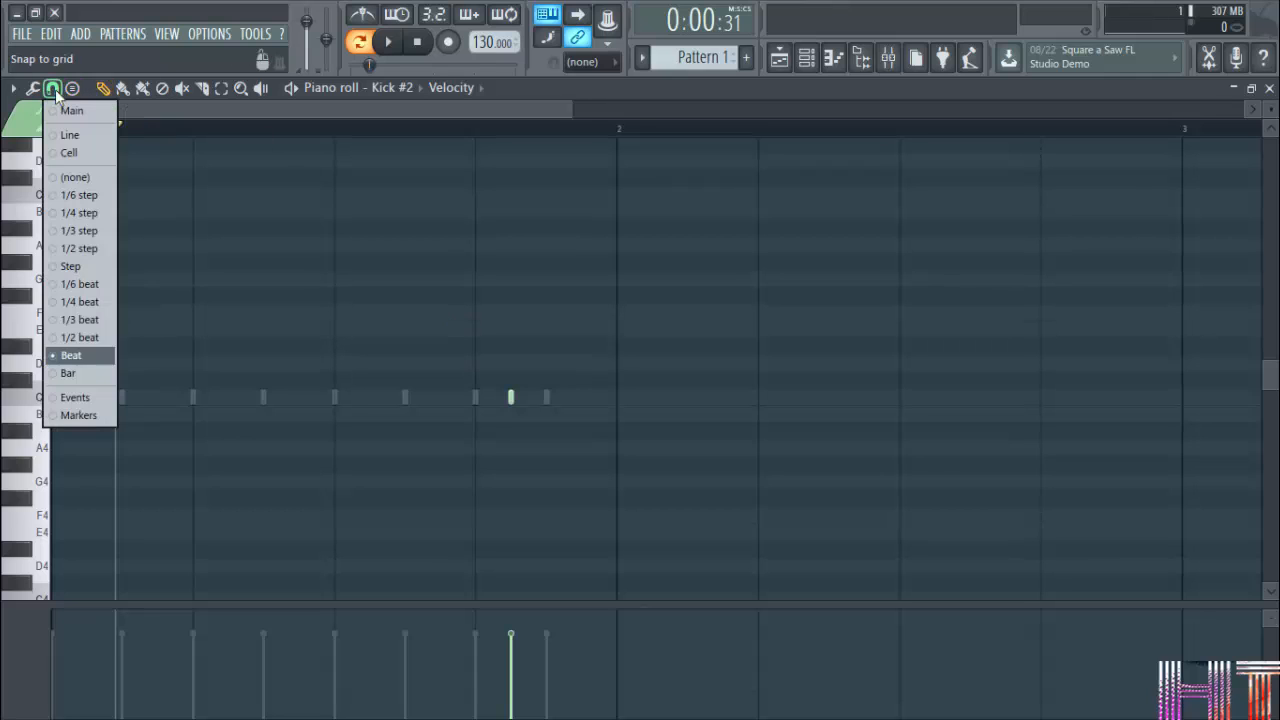
pyautogui.click(74, 400)
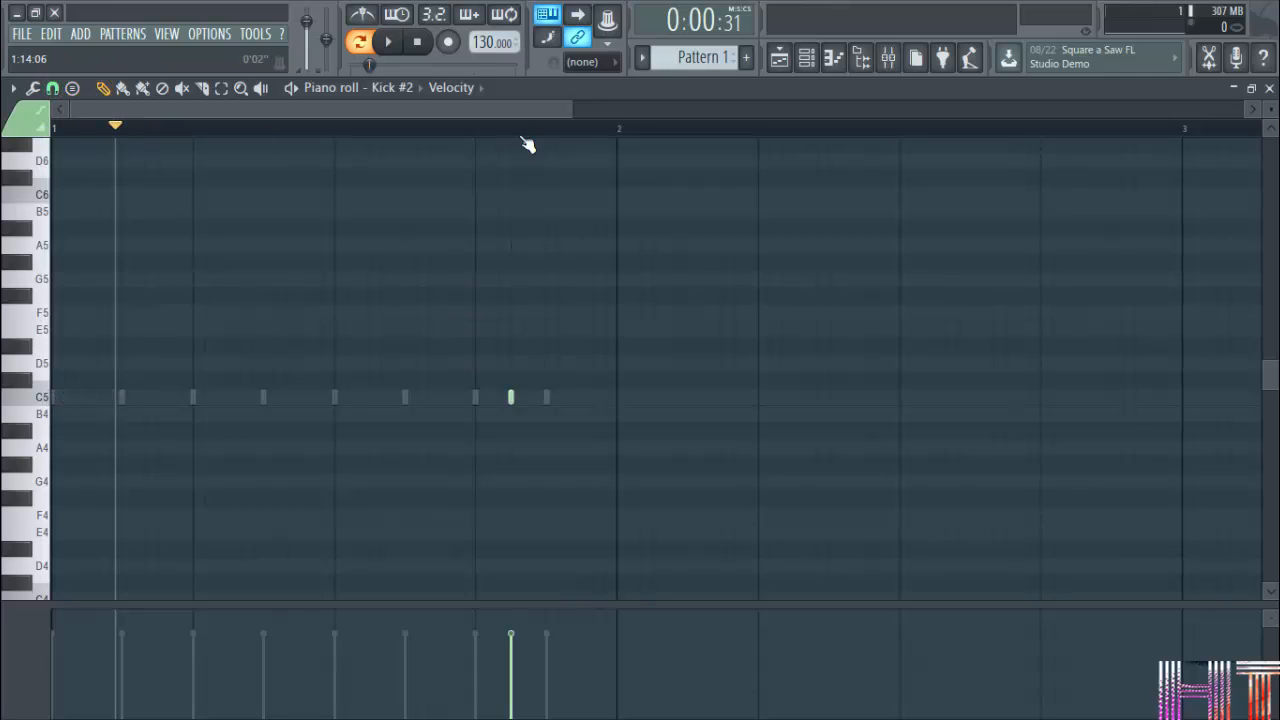
pyautogui.moveTo(511, 396); pyautogui.dragTo(487, 396)
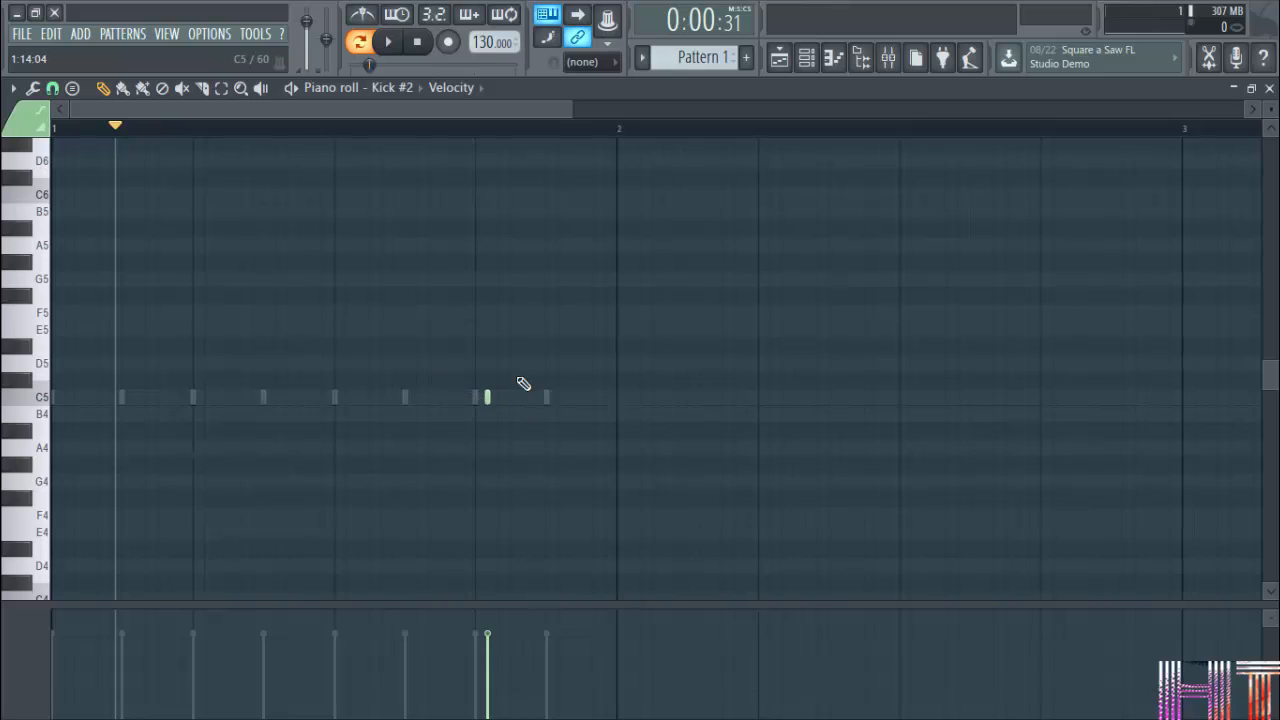
pyautogui.click(1269, 88)
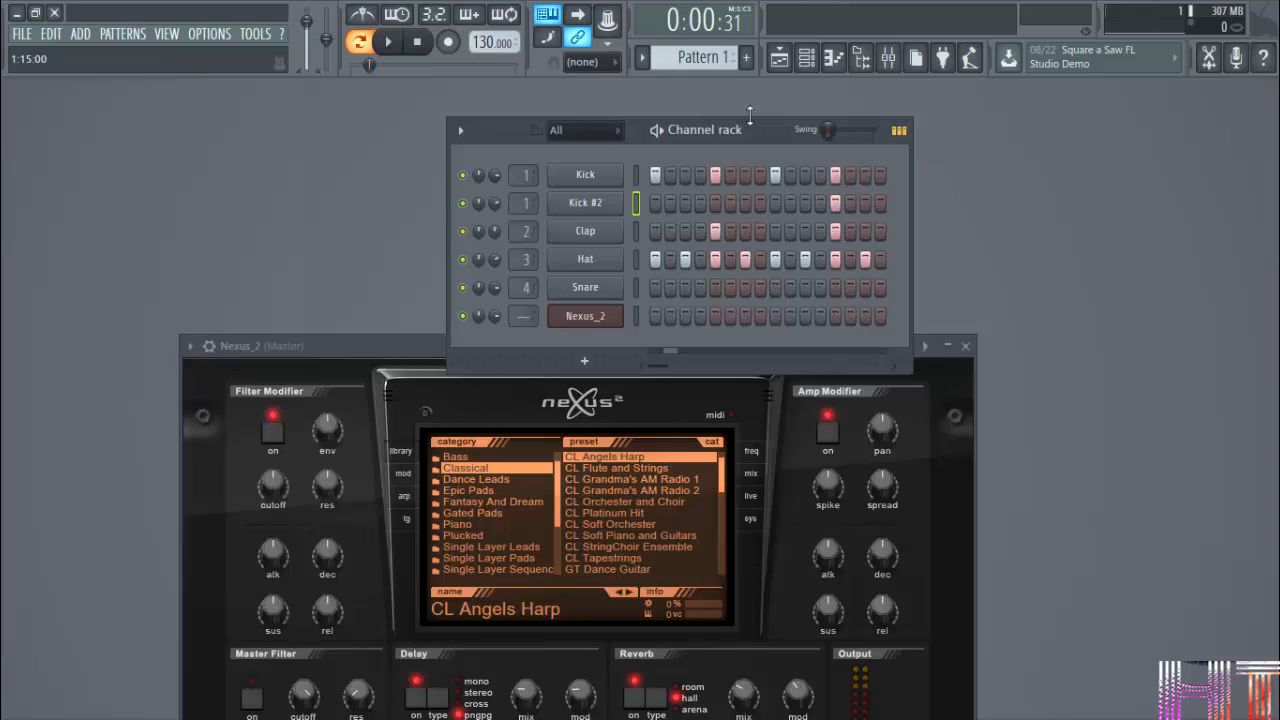
# Play the pattern and switch the channel rack from step buttons to piano roll previews.
pyautogui.press('space')
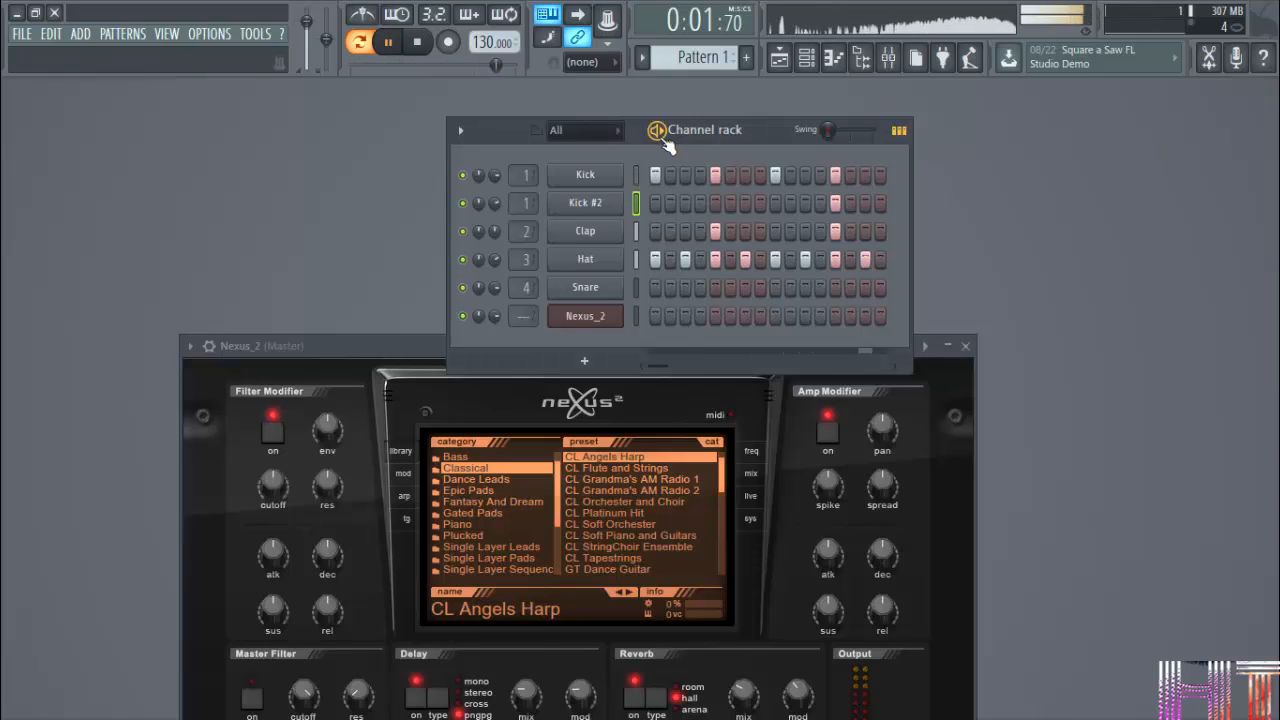
pyautogui.click(898, 130)
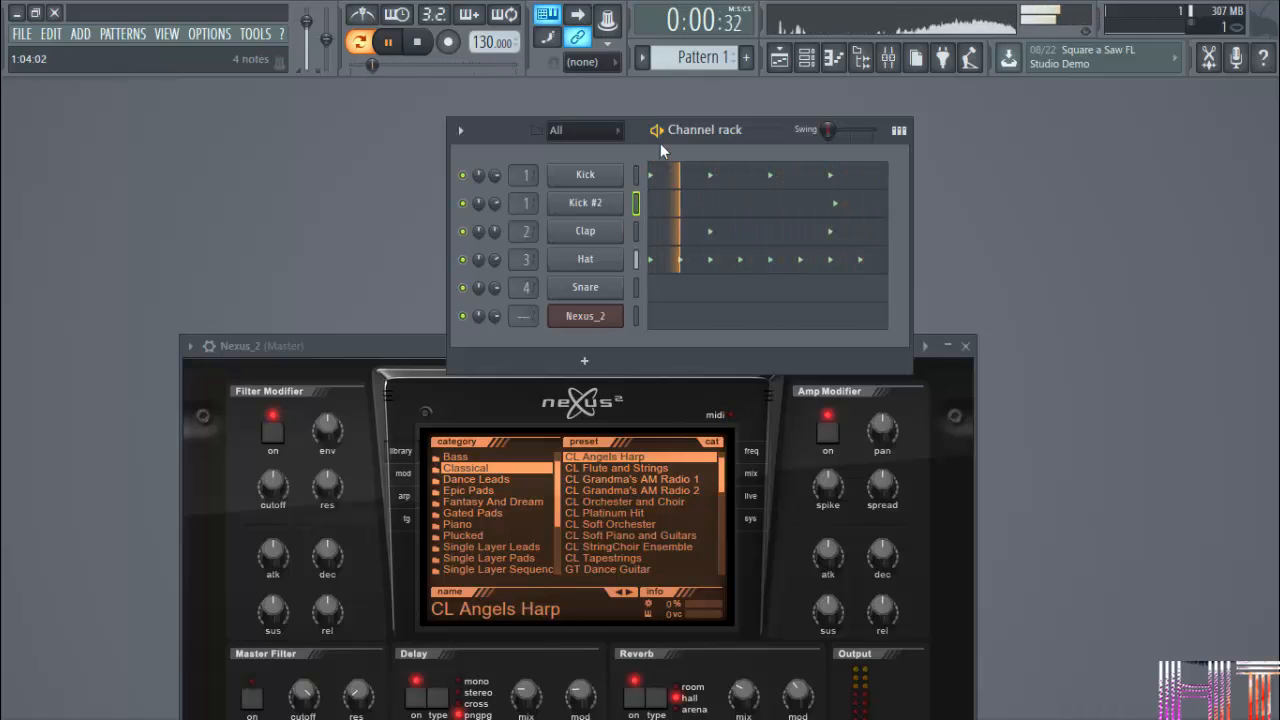
pyautogui.press('space')
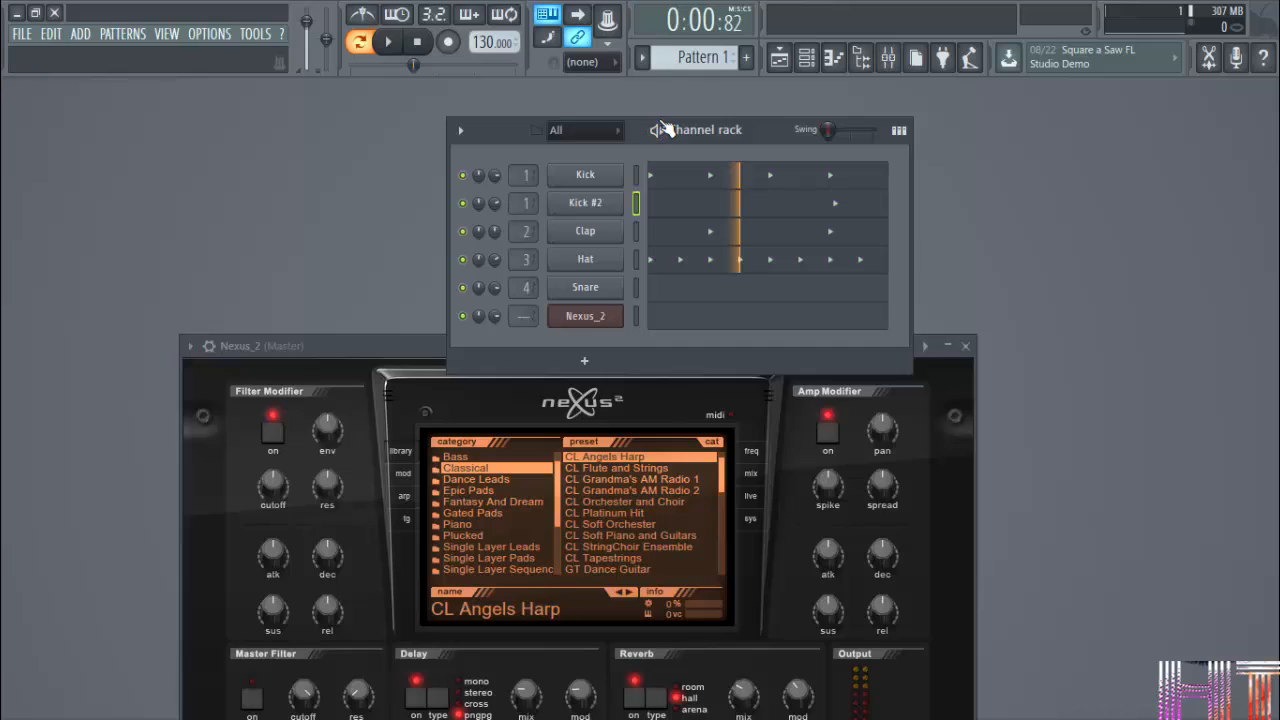
# Open the Nexus_2, Kick #2 and Hat piano rolls in turn to examine their notes, closing each one.
pyautogui.rightClick(590, 316)
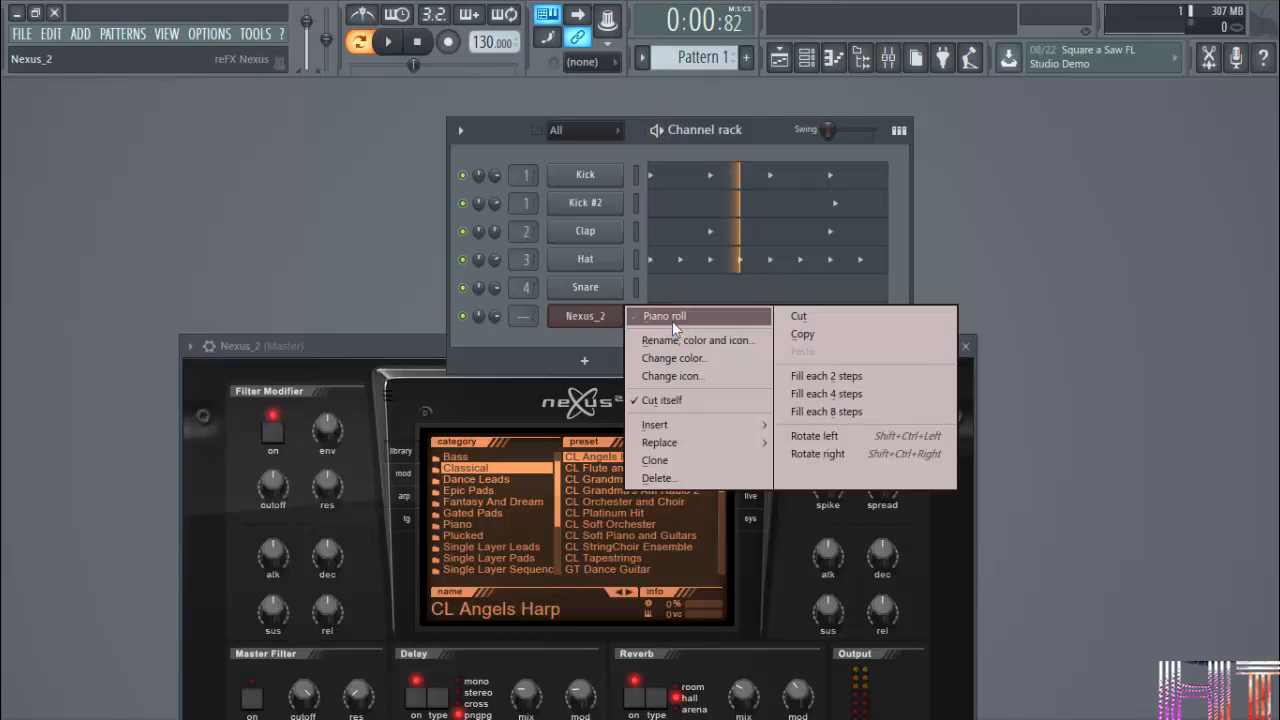
pyautogui.click(672, 321)
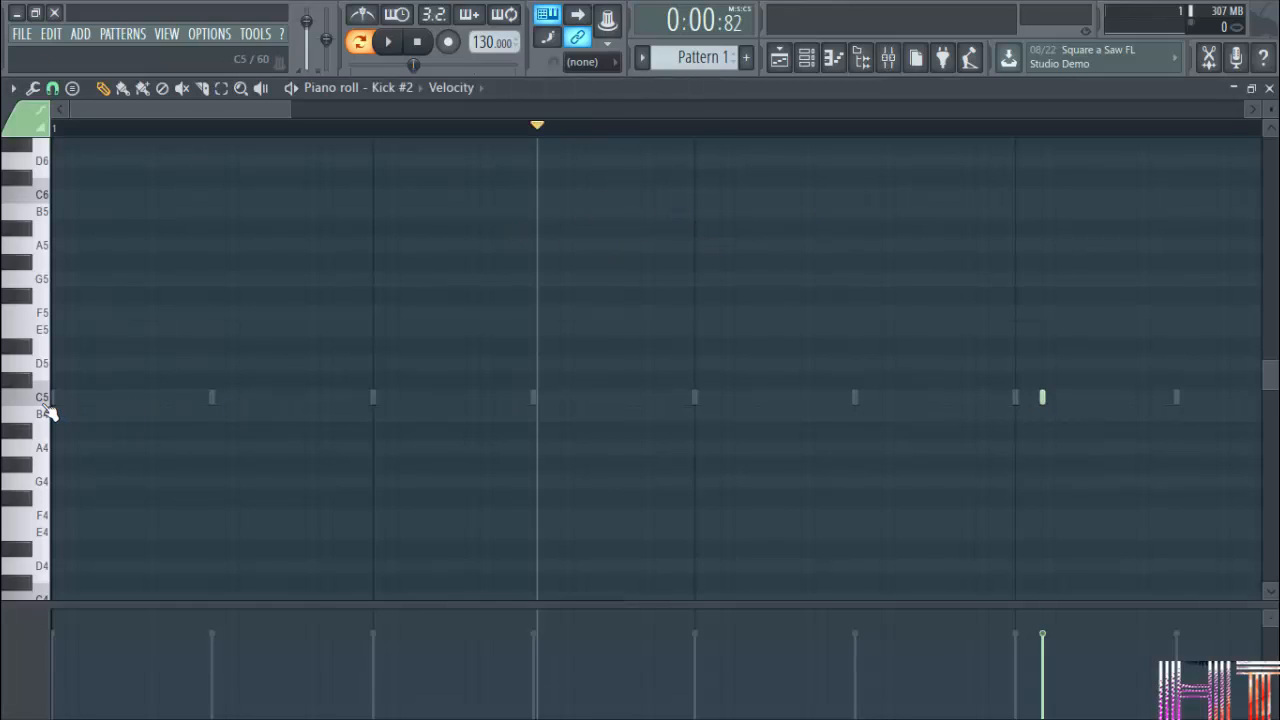
pyautogui.click(1269, 88)
pyautogui.click(680, 264)
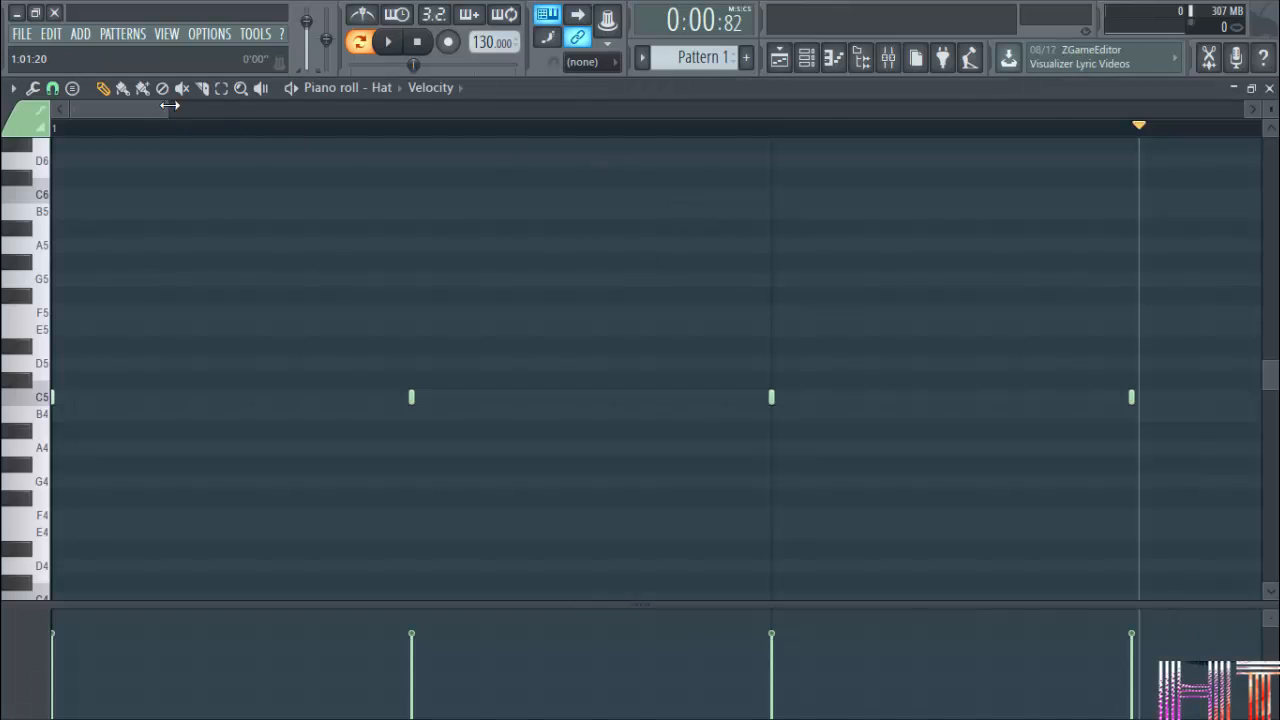
pyautogui.moveTo(170, 105); pyautogui.dragTo(500, 108)
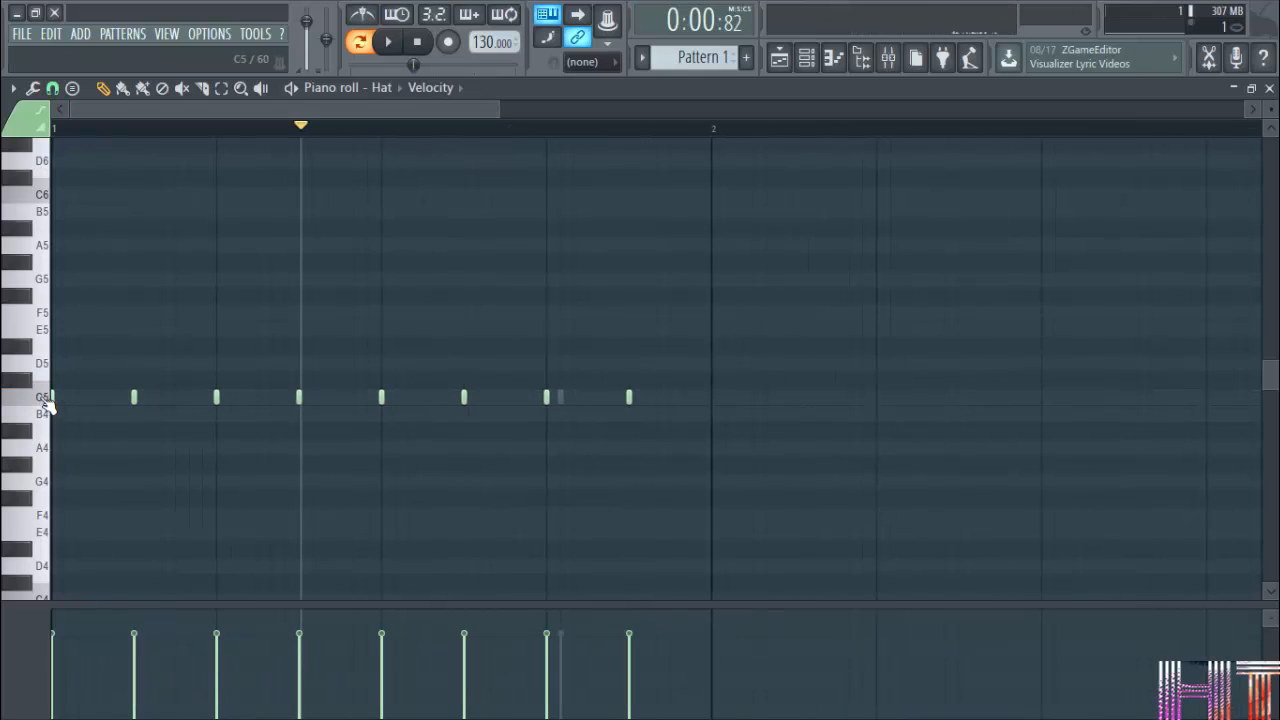
pyautogui.click(1269, 88)
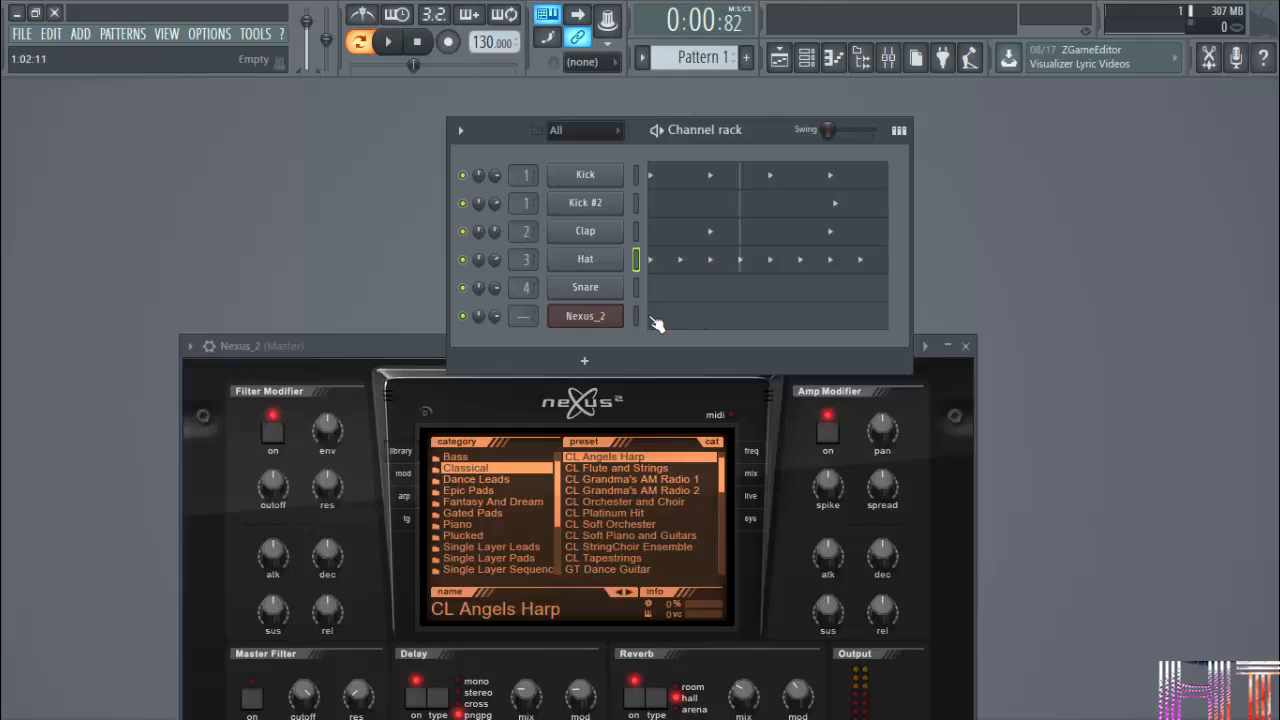
pyautogui.click(776, 62)
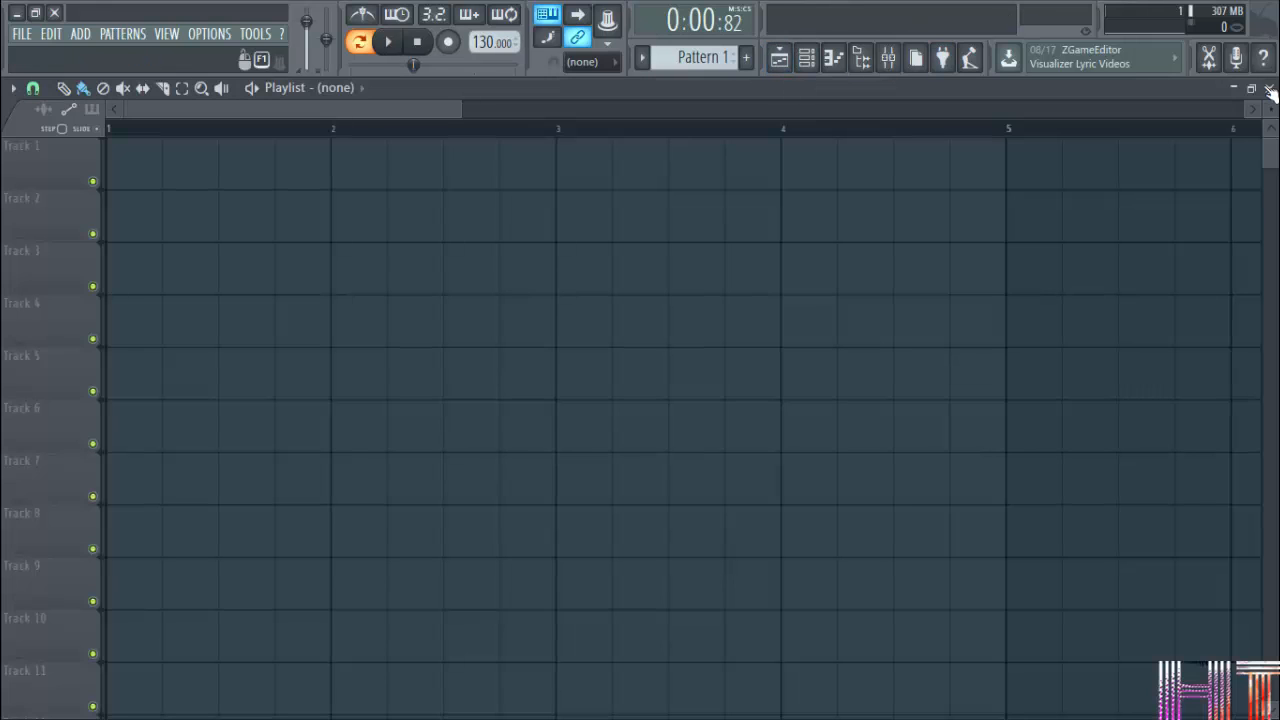
pyautogui.click(775, 60)
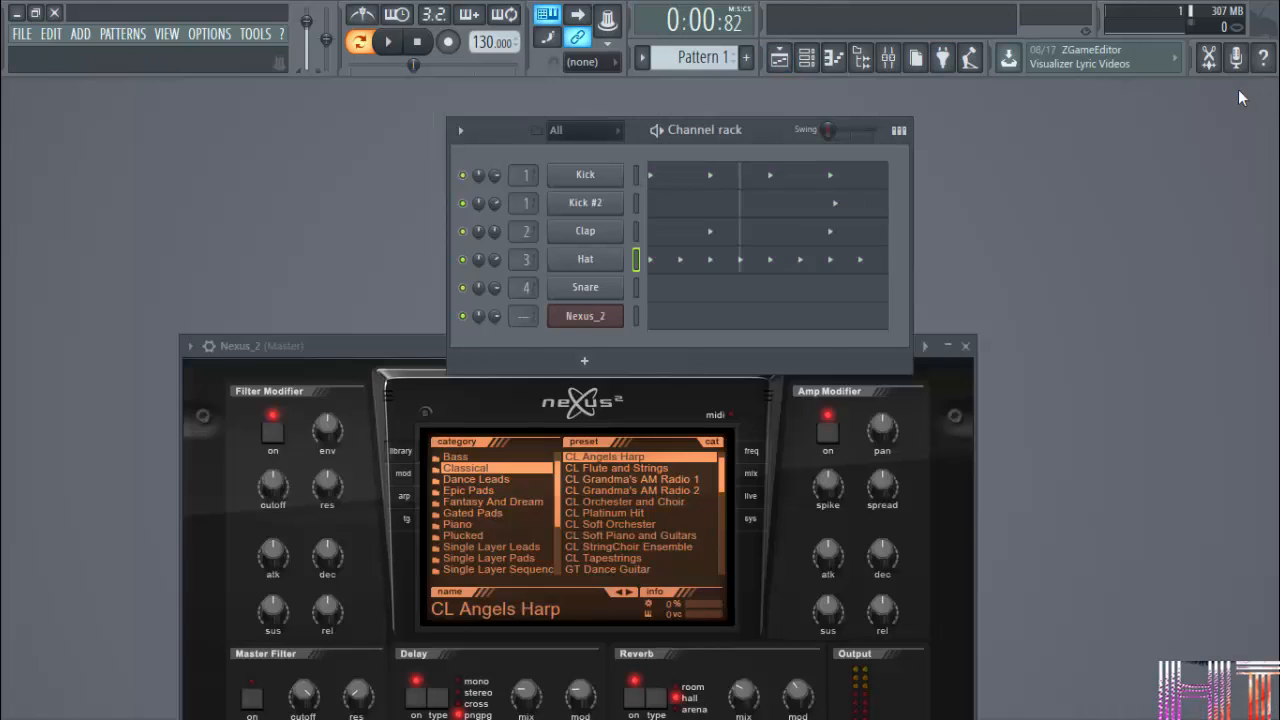
pyautogui.click(818, 62)
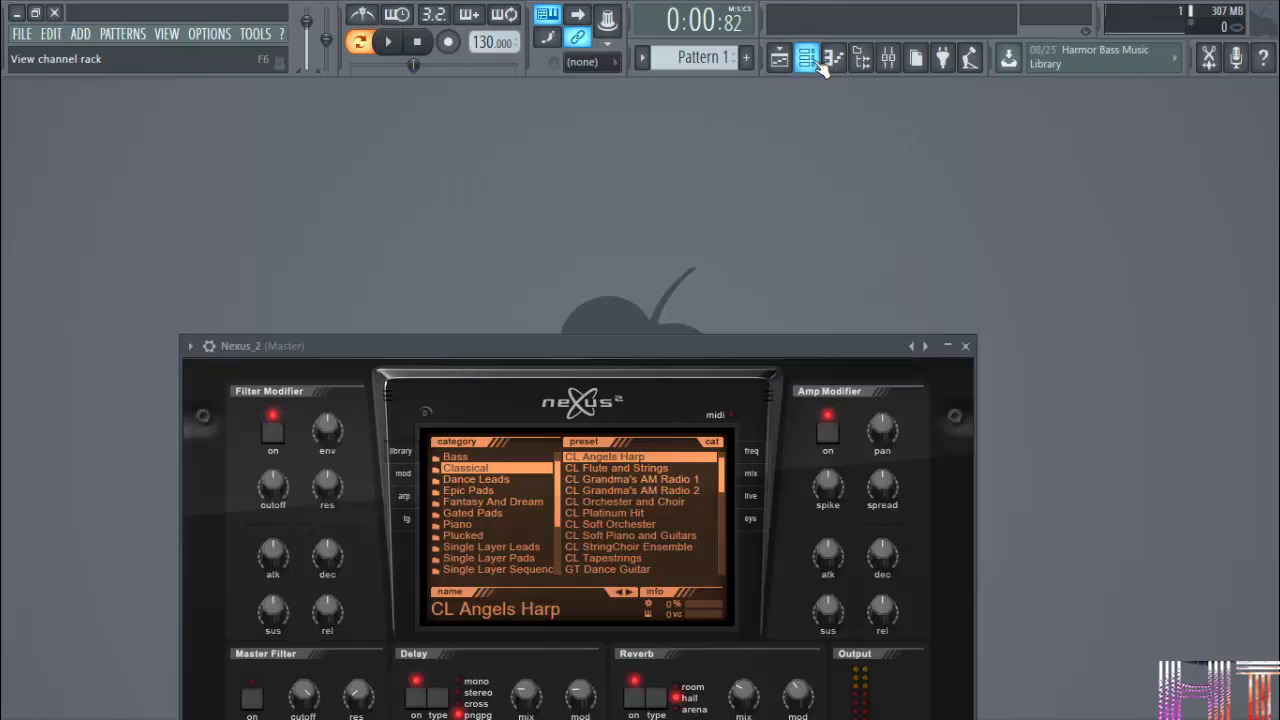
pyautogui.click(818, 62)
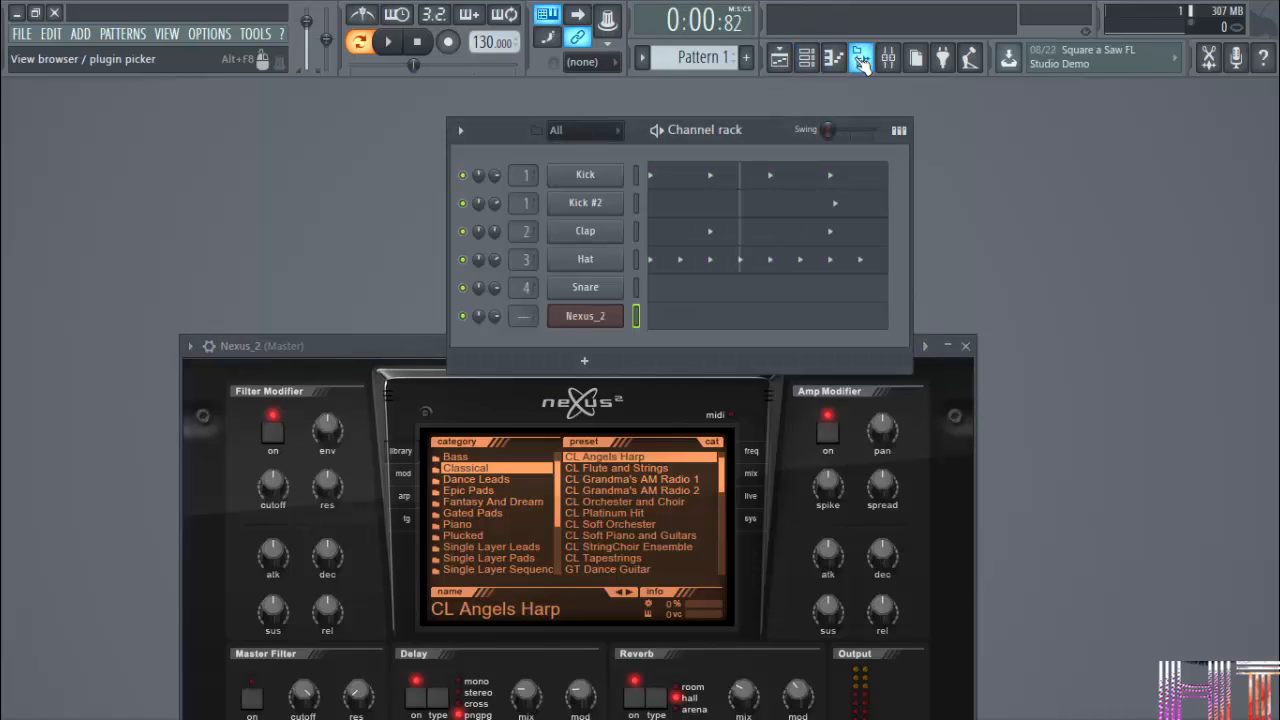
# Open the browser, move it clear of the channel rack and load the melody score into the Nexus_2 channel.
pyautogui.click(860, 60)
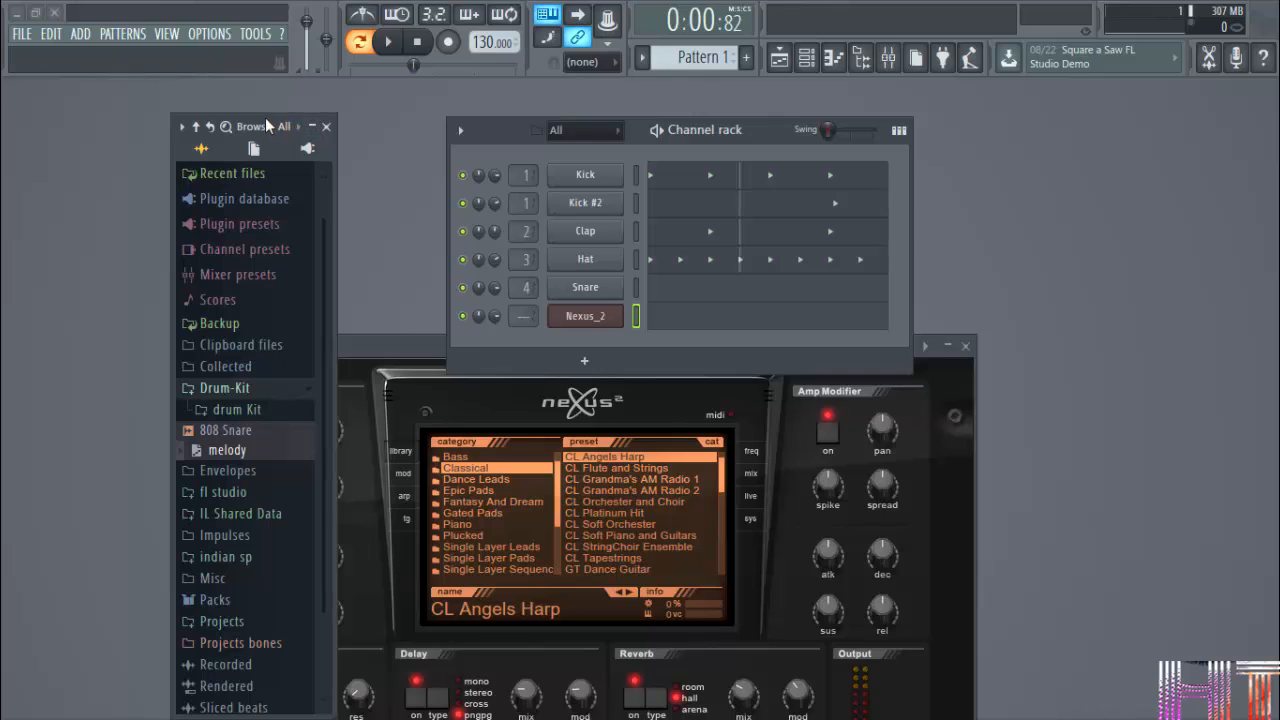
pyautogui.moveTo(265, 119); pyautogui.dragTo(101, 87)
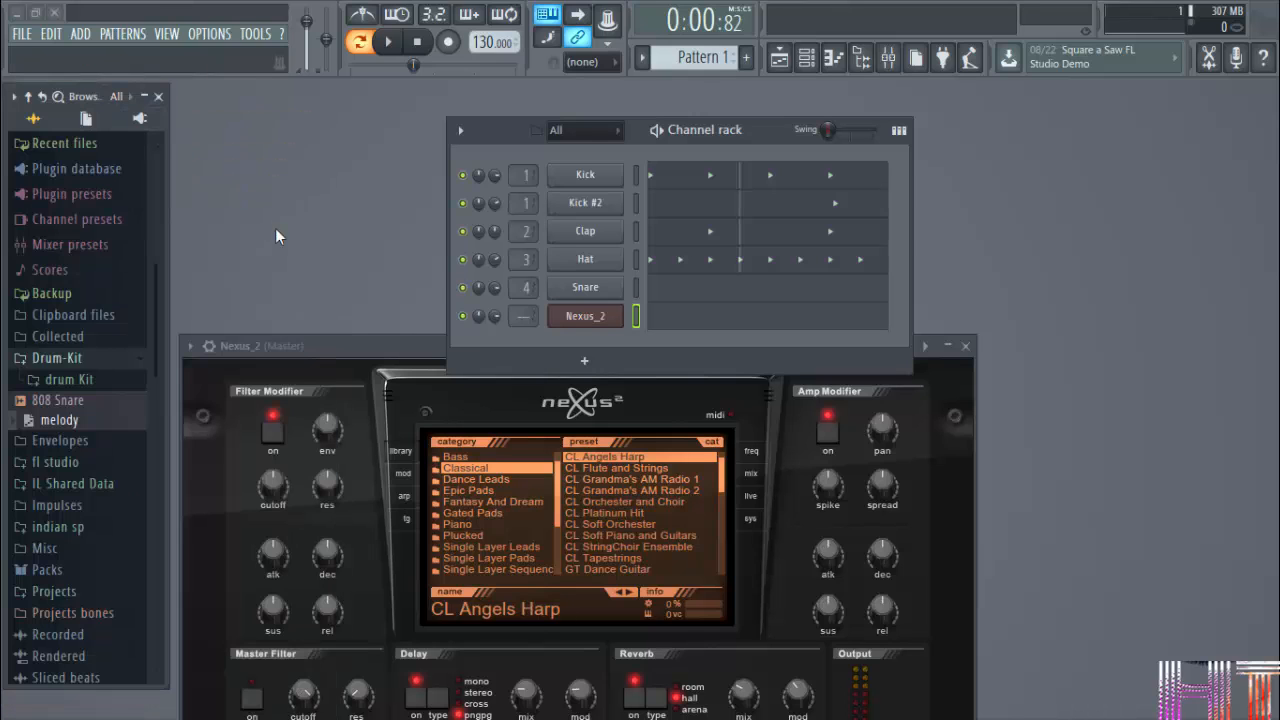
pyautogui.moveTo(62, 421); pyautogui.dragTo(622, 305)
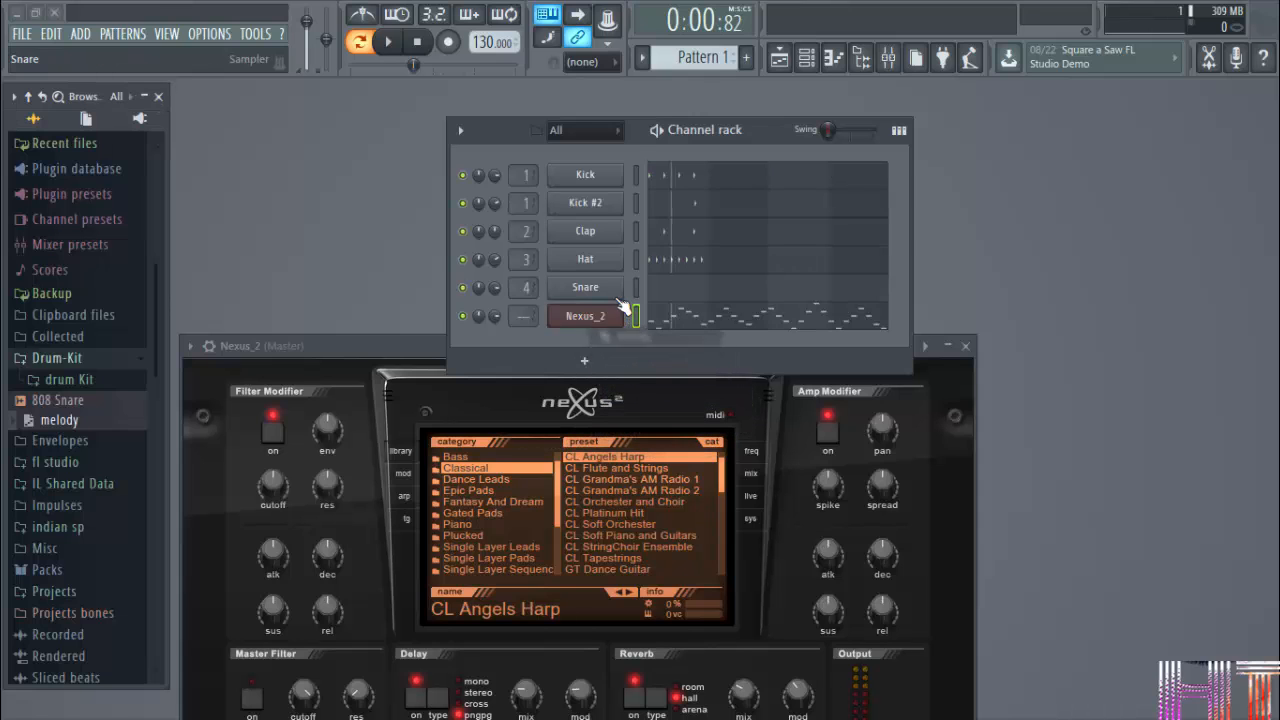
# Open the Nexus_2 piano roll to view the loaded melody and close the browser covering it.
pyautogui.click(683, 316)
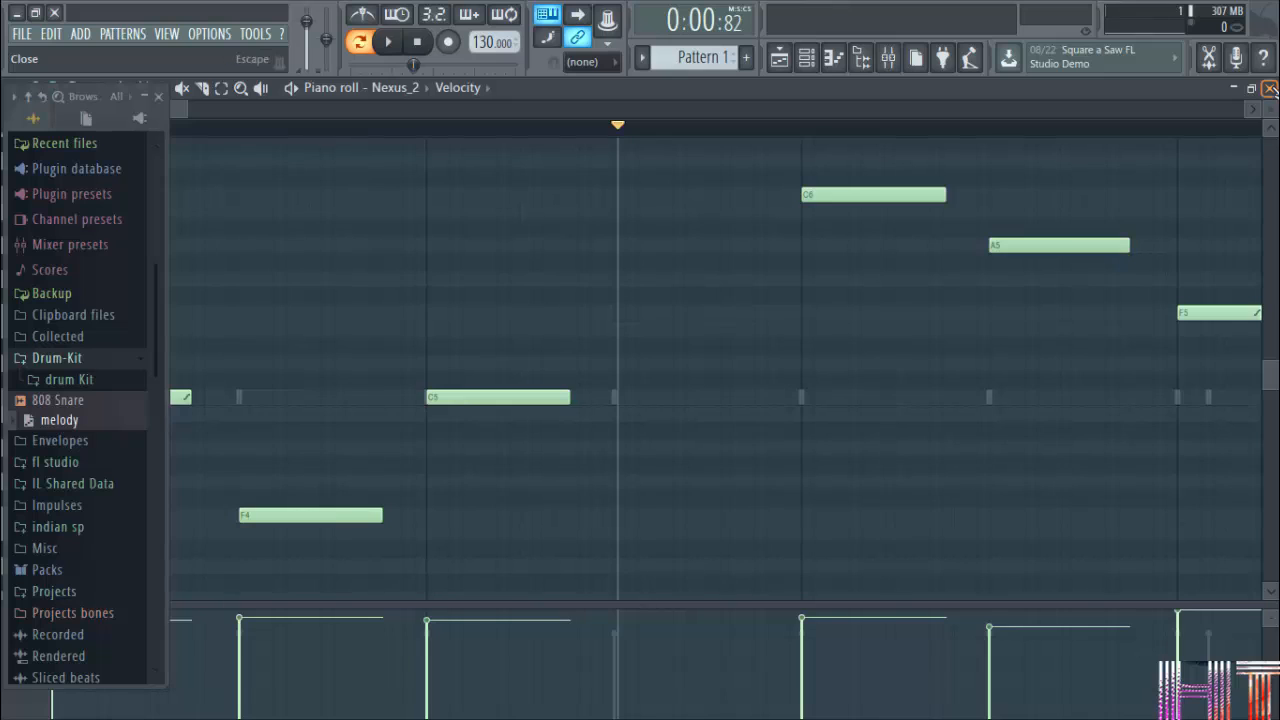
pyautogui.click(1269, 88)
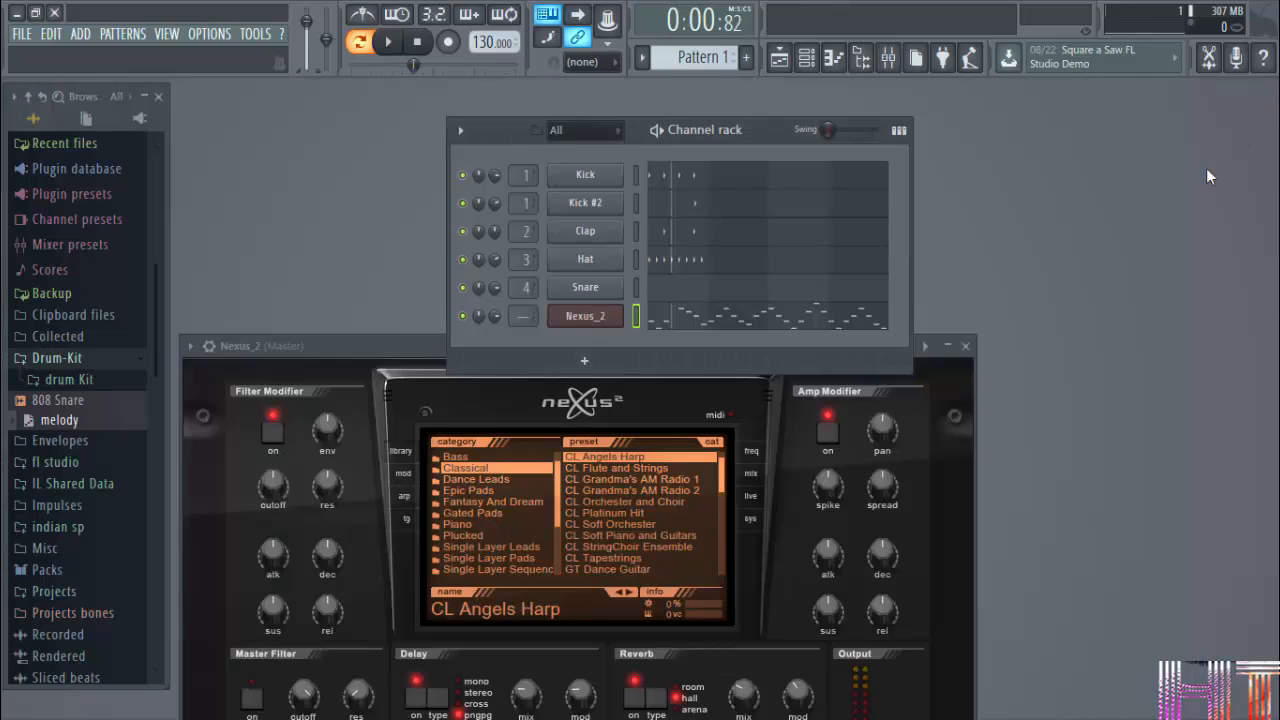
pyautogui.click(688, 320)
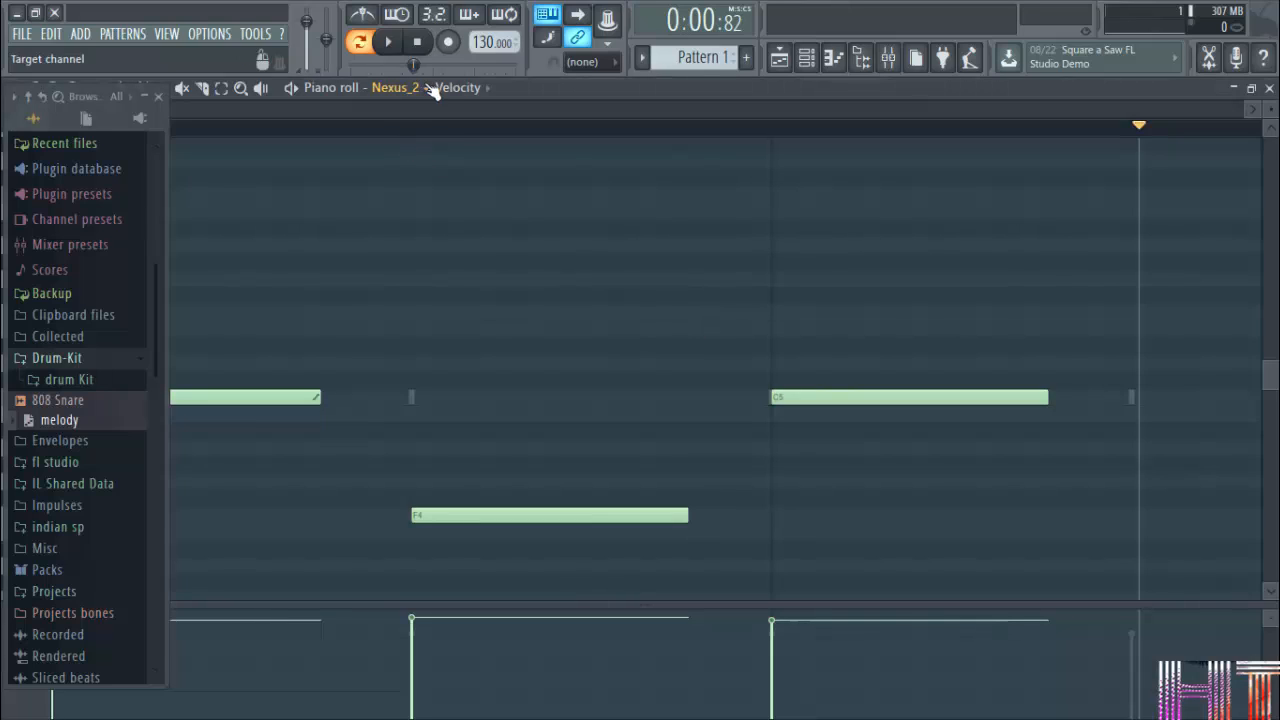
pyautogui.click(158, 96)
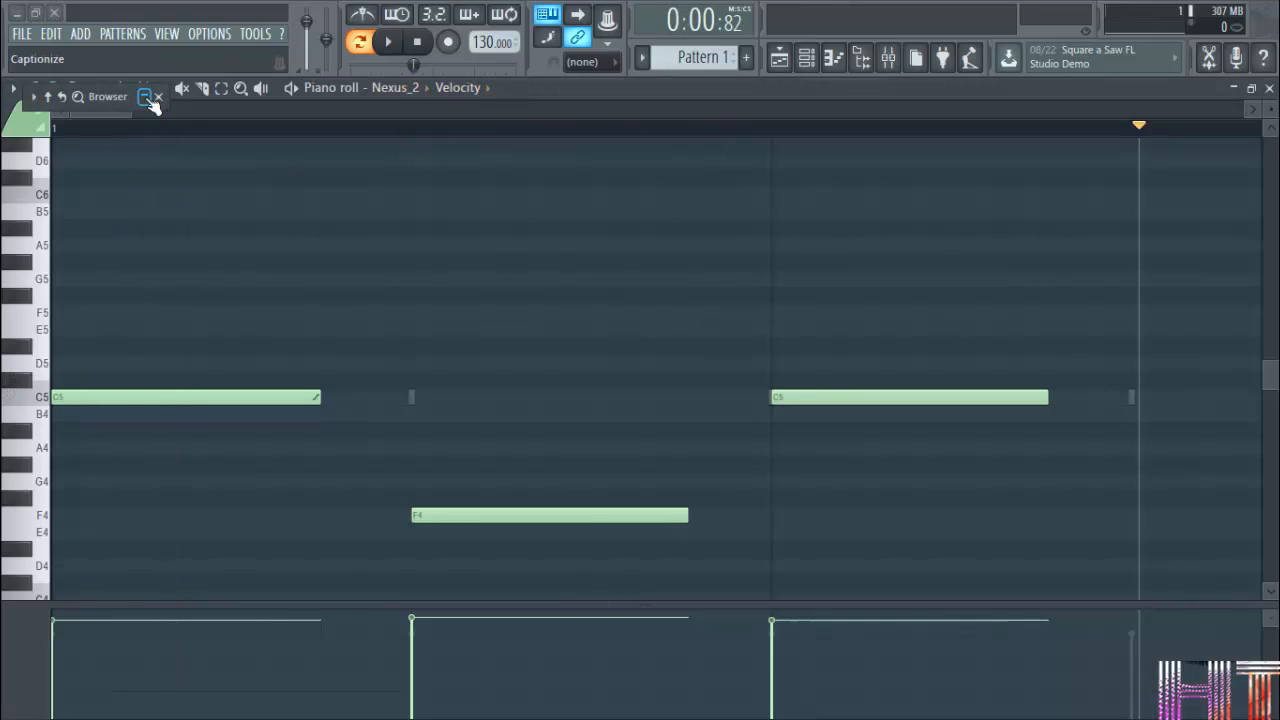
# Play the Nexus_2 melody with all four bars in view, restore the piano roll to a smaller window and pause playback.
pyautogui.click(291, 89)
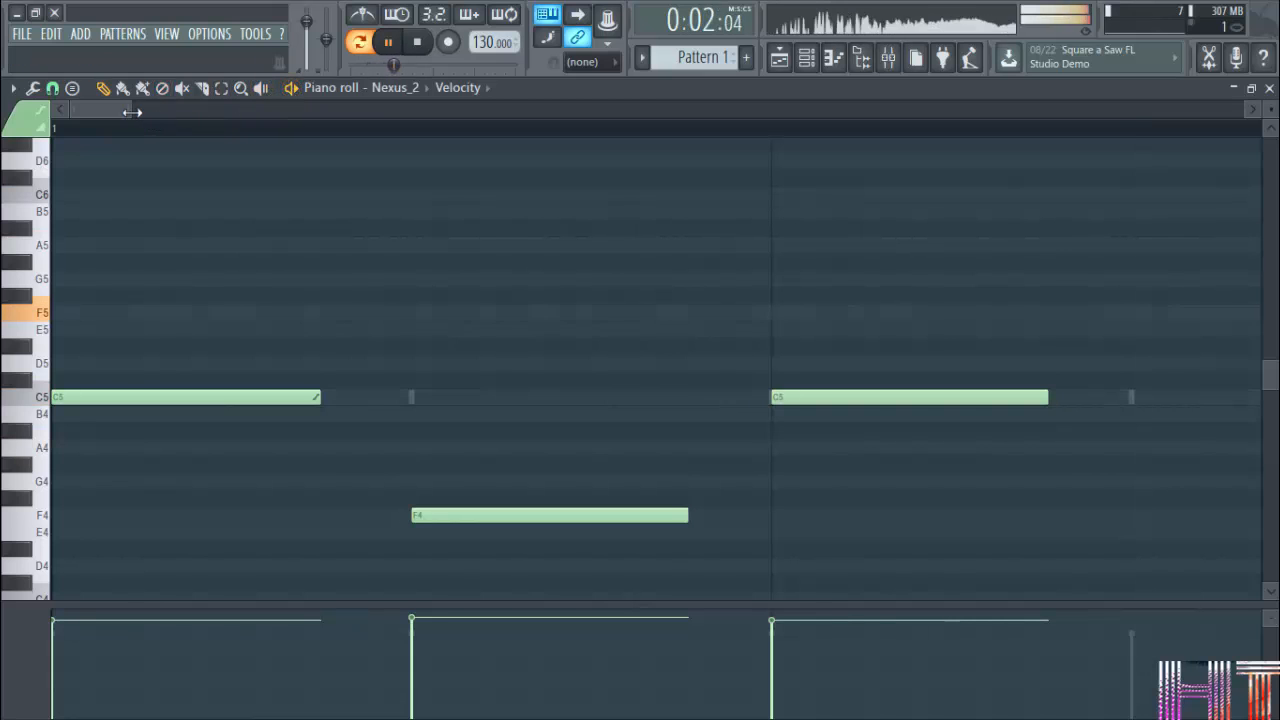
pyautogui.moveTo(131, 110); pyautogui.dragTo(580, 124)
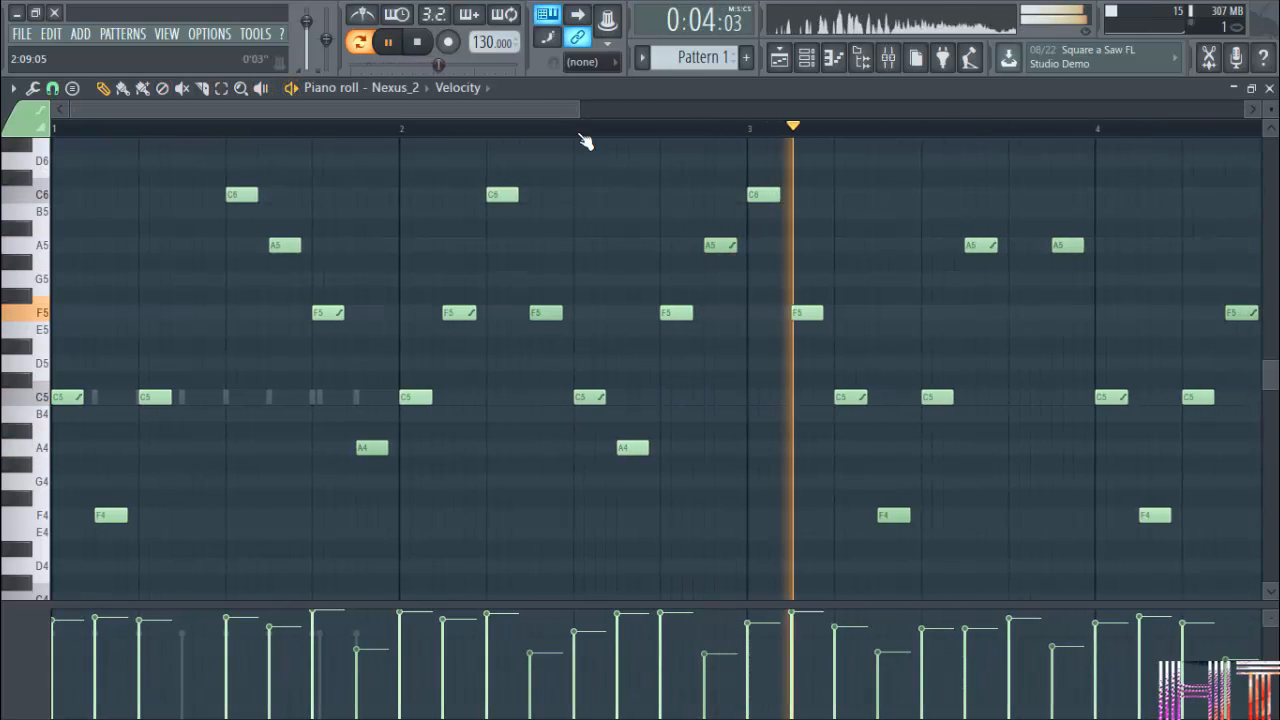
pyautogui.scroll(-3, 576, 126)
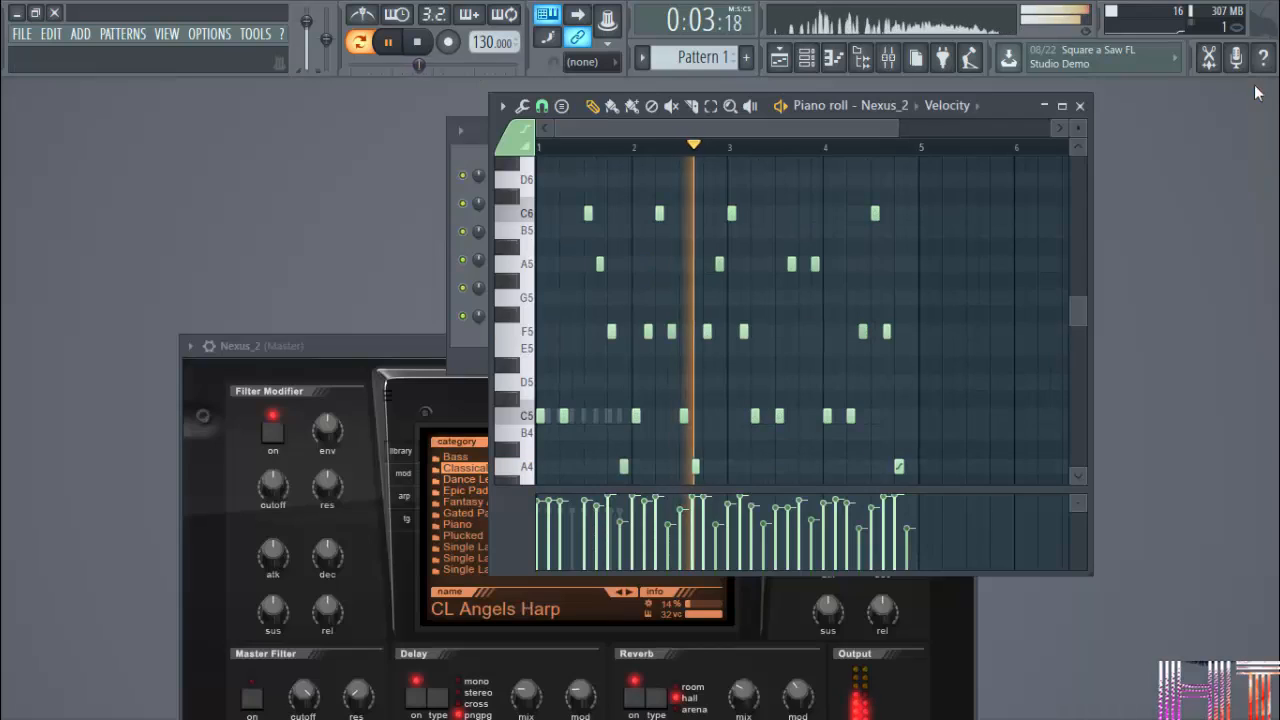
pyautogui.click(1258, 88)
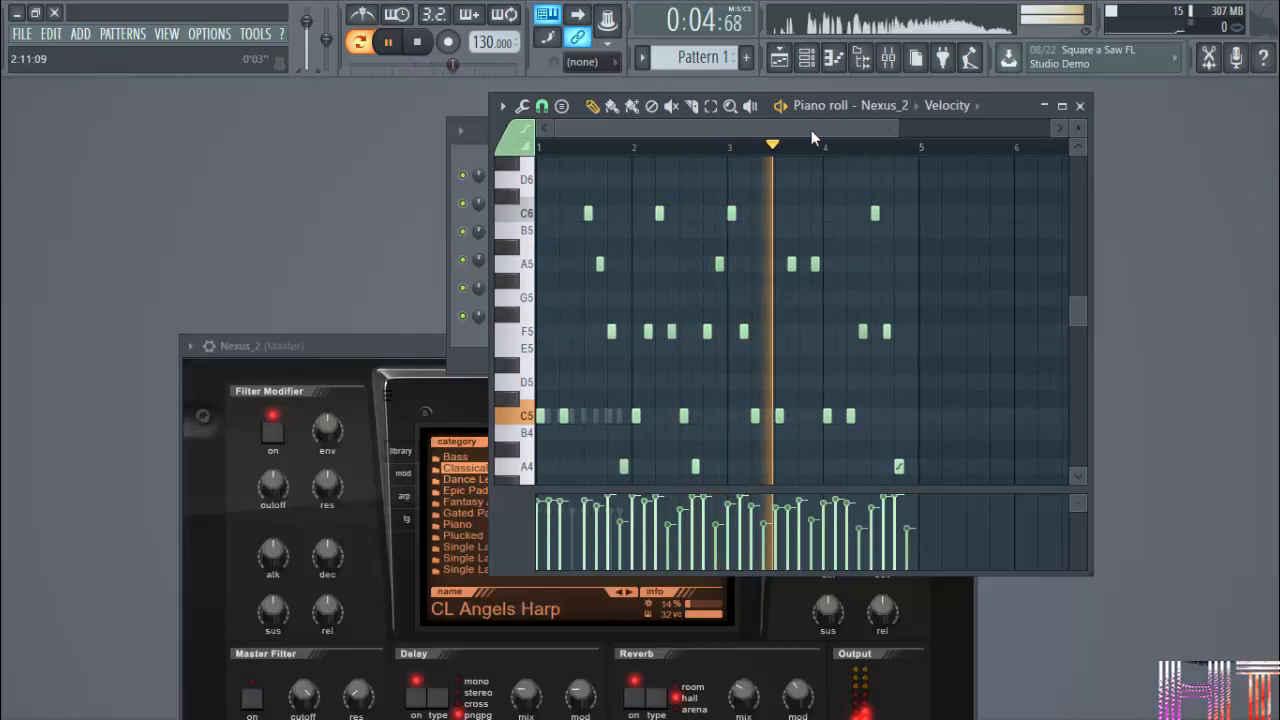
pyautogui.click(784, 108)
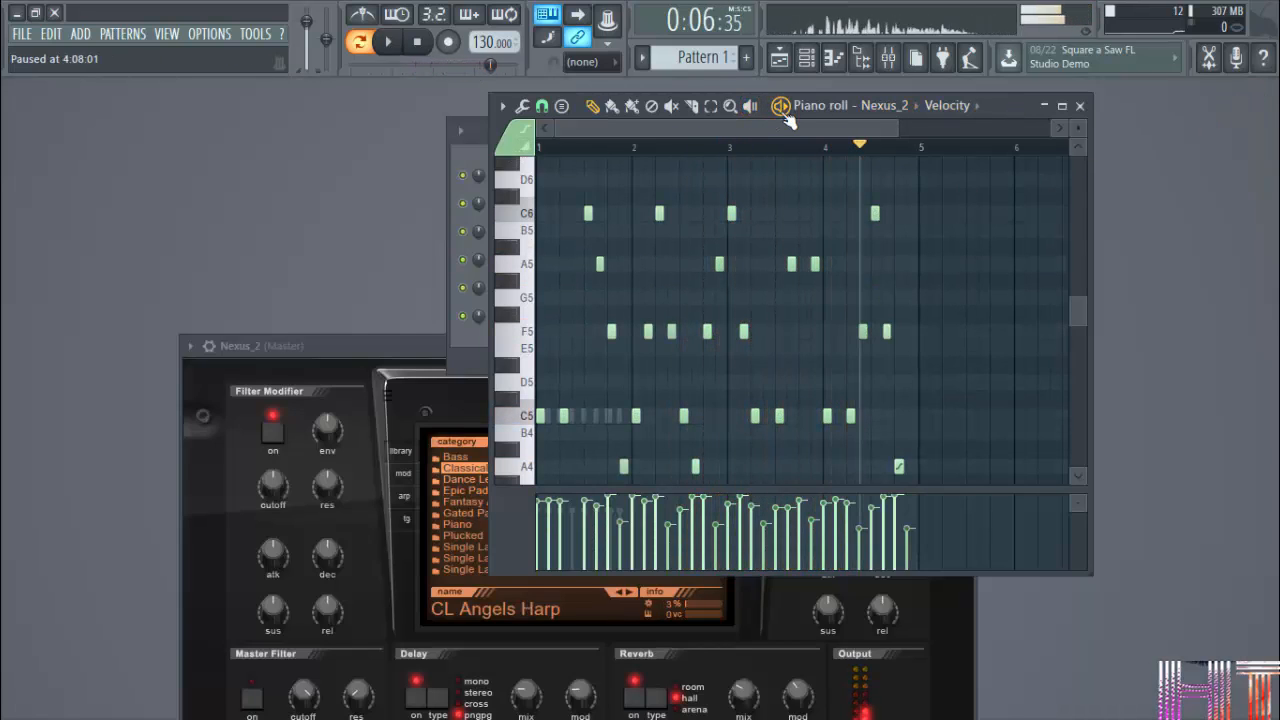
# Close the Nexus_2 plugin window and reopen the browser, expanded beside the piano roll.
pyautogui.click(397, 343)
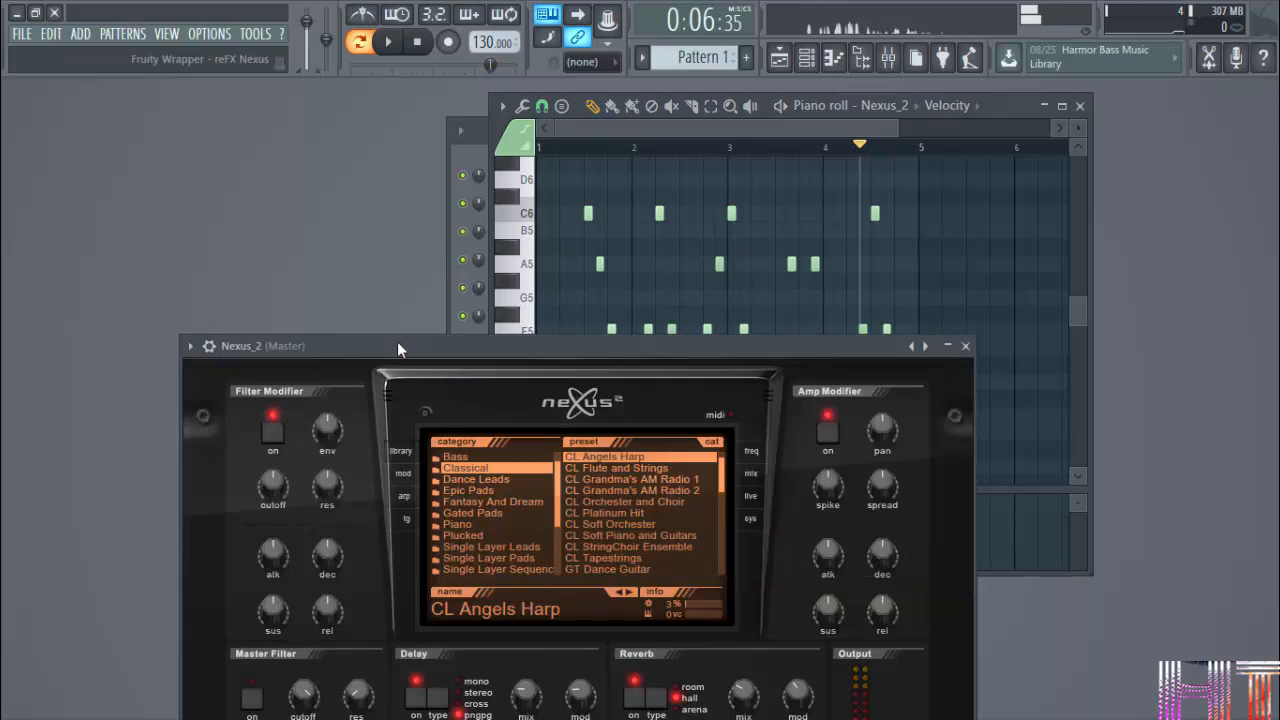
pyautogui.click(965, 346)
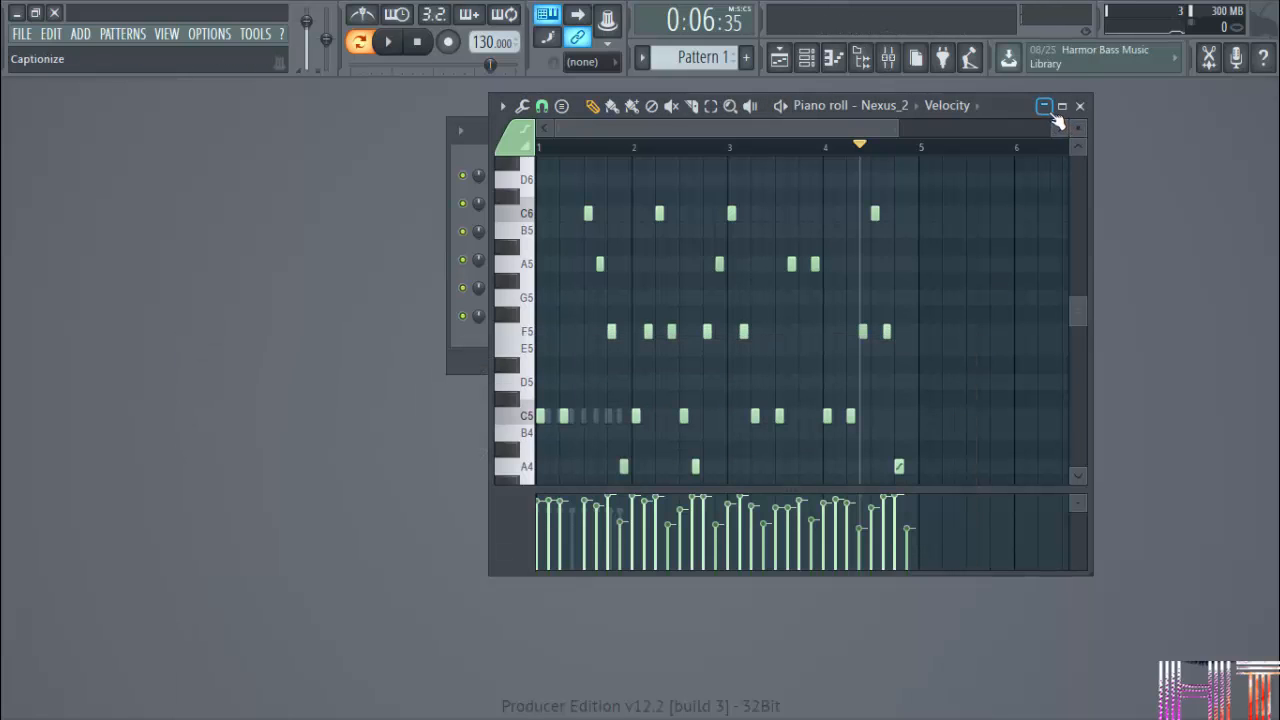
pyautogui.click(872, 58)
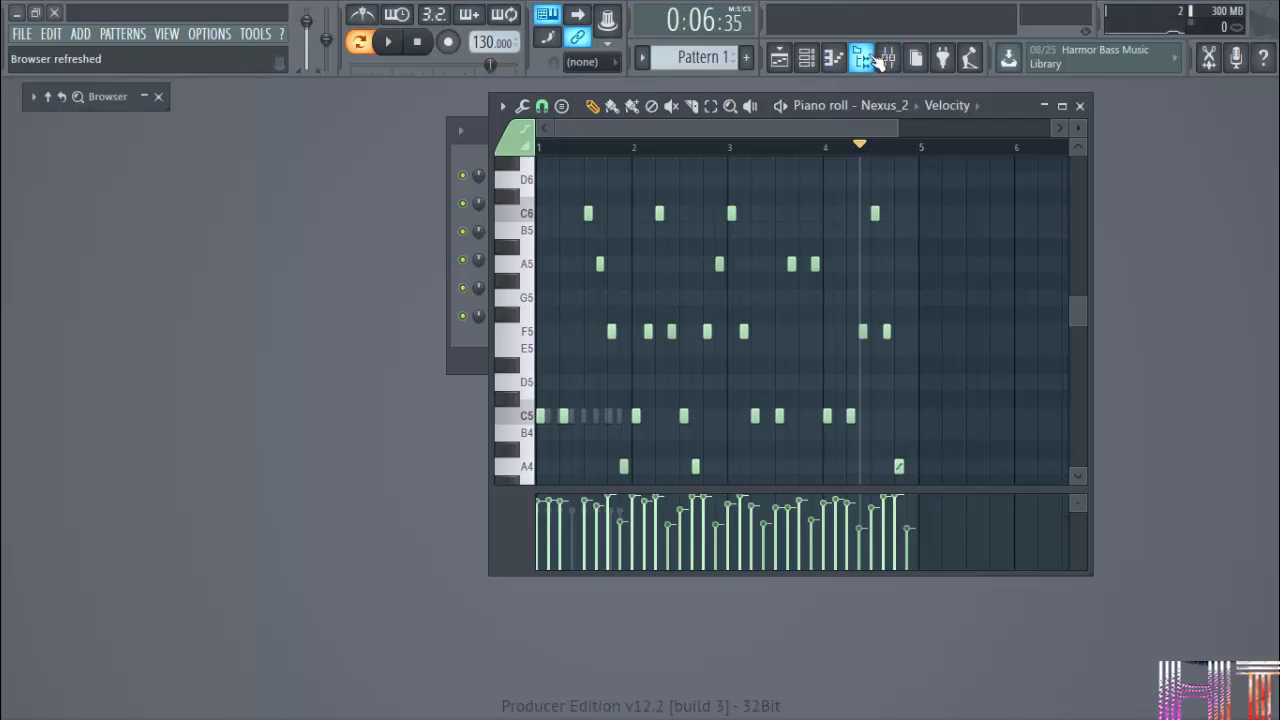
pyautogui.click(112, 98)
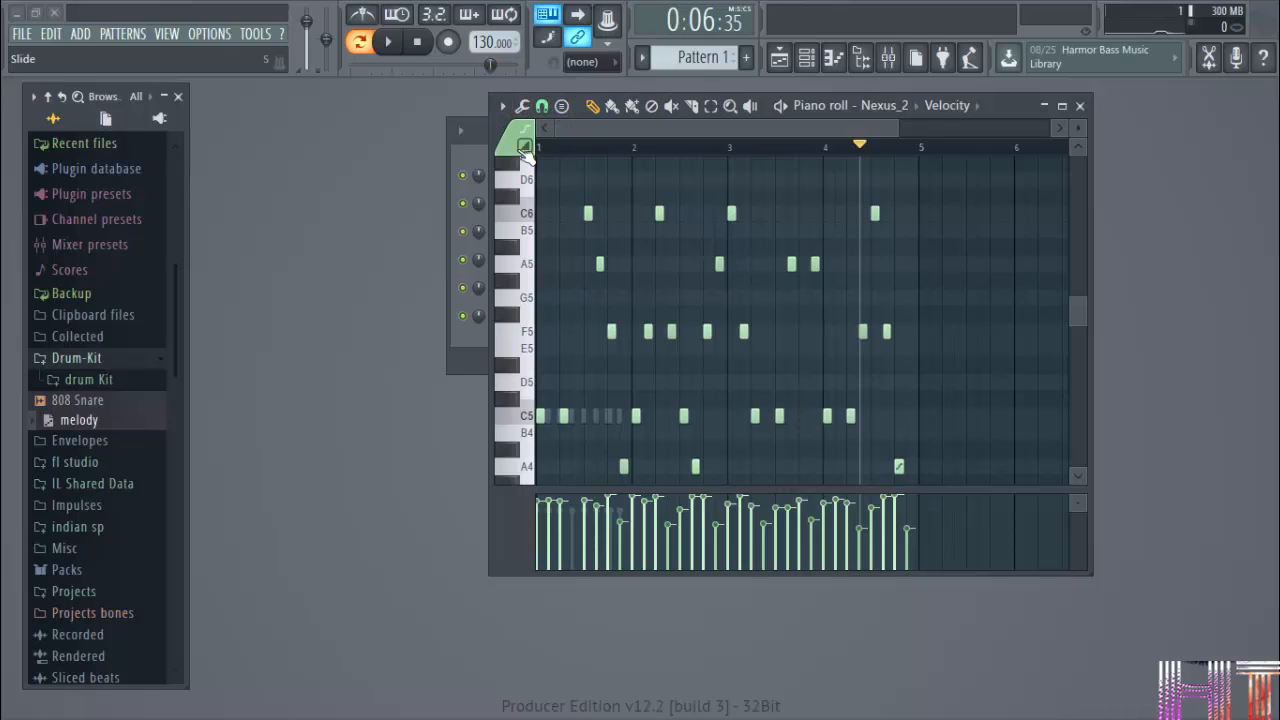
pyautogui.click(503, 107)
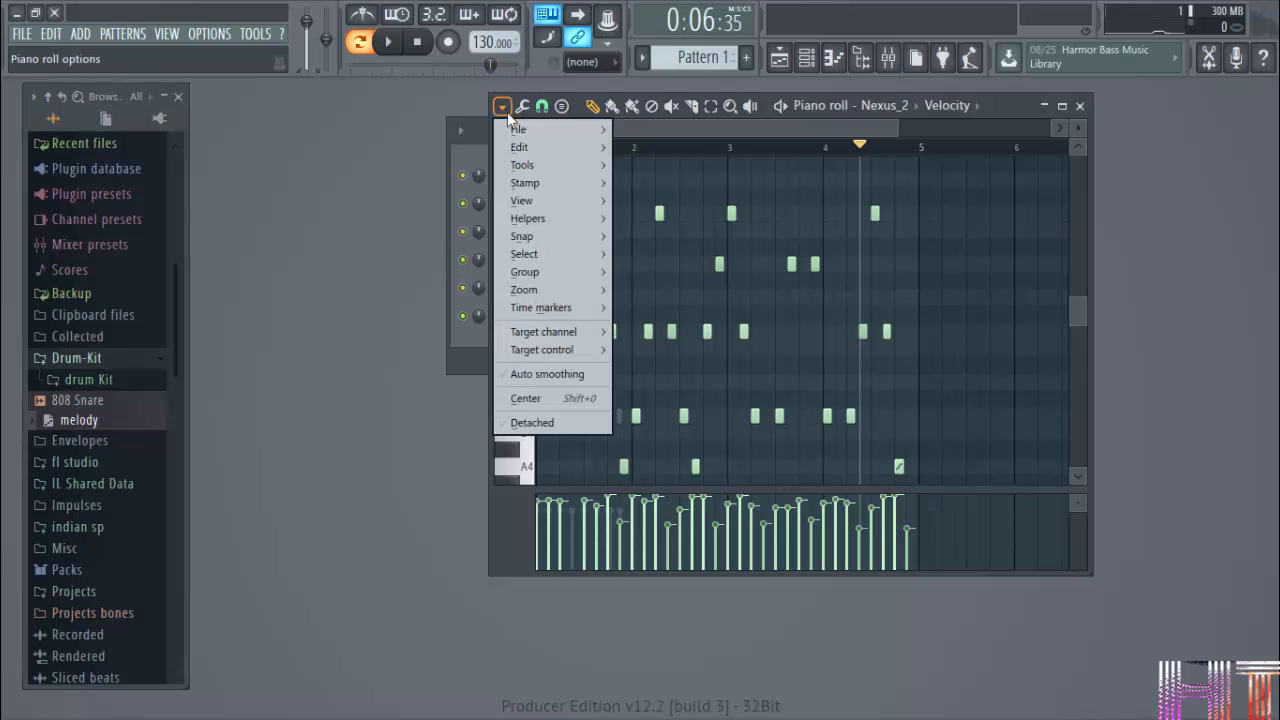
pyautogui.moveTo(520, 130)
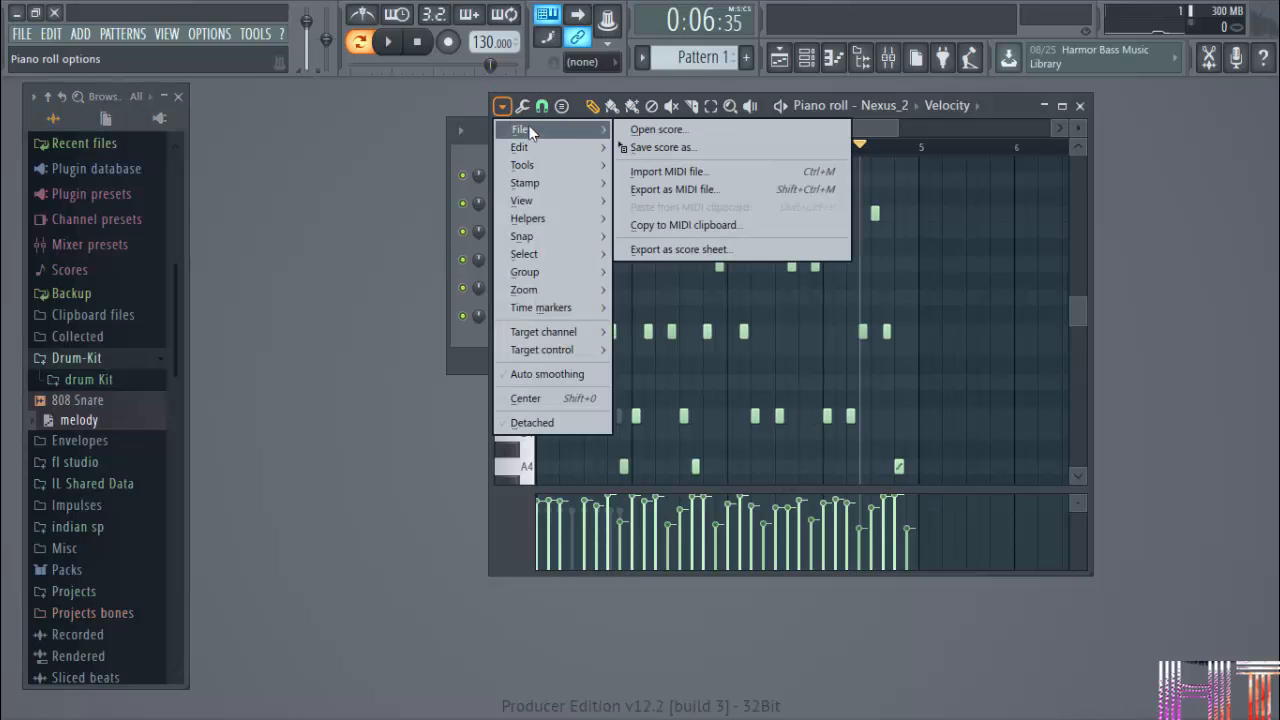
pyautogui.click(681, 148)
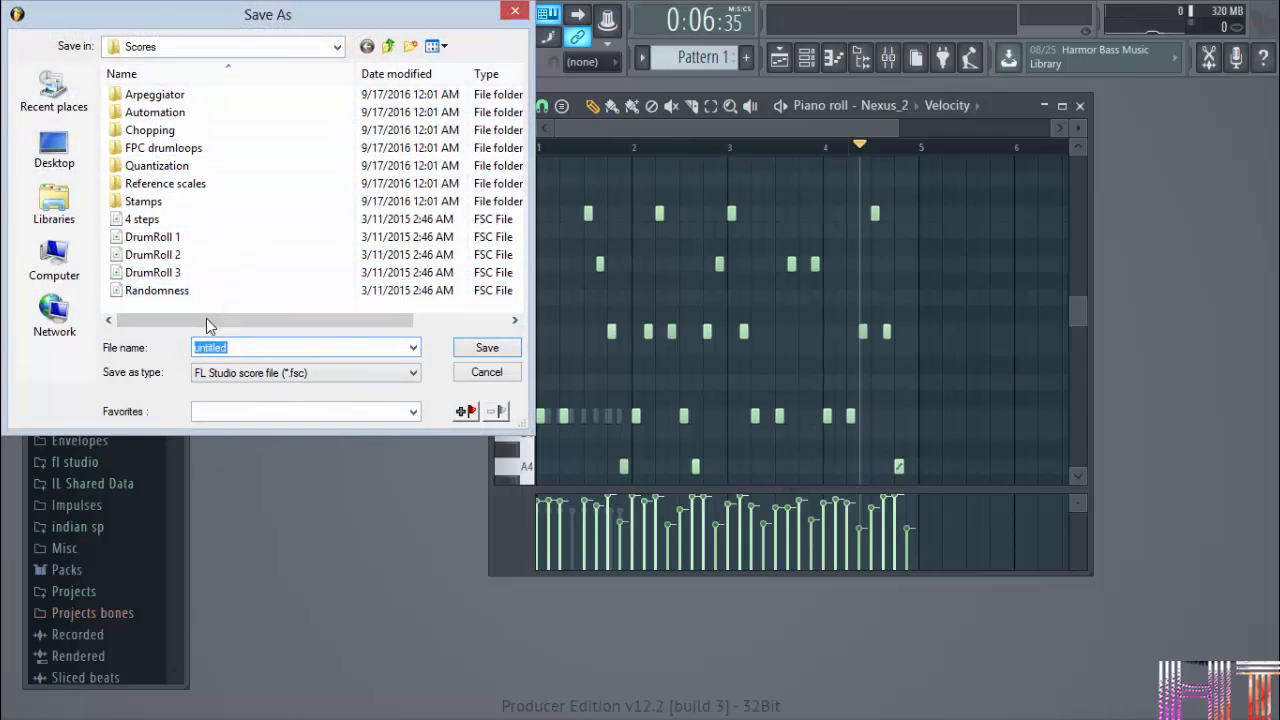
pyautogui.click(514, 14)
# Save the Nexus_2 piano roll score directly into the browser's Packs folder.
pyautogui.click(502, 105)
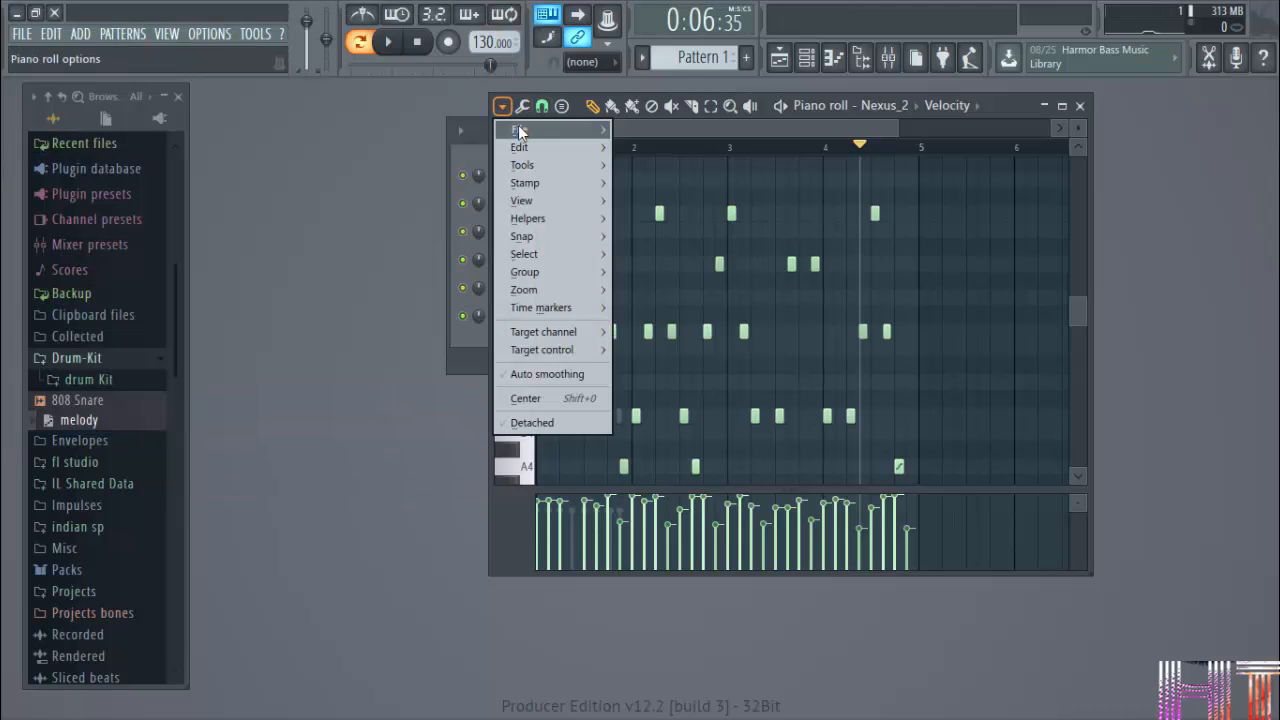
pyautogui.moveTo(519, 130)
pyautogui.moveTo(666, 150); pyautogui.dragTo(148, 578)
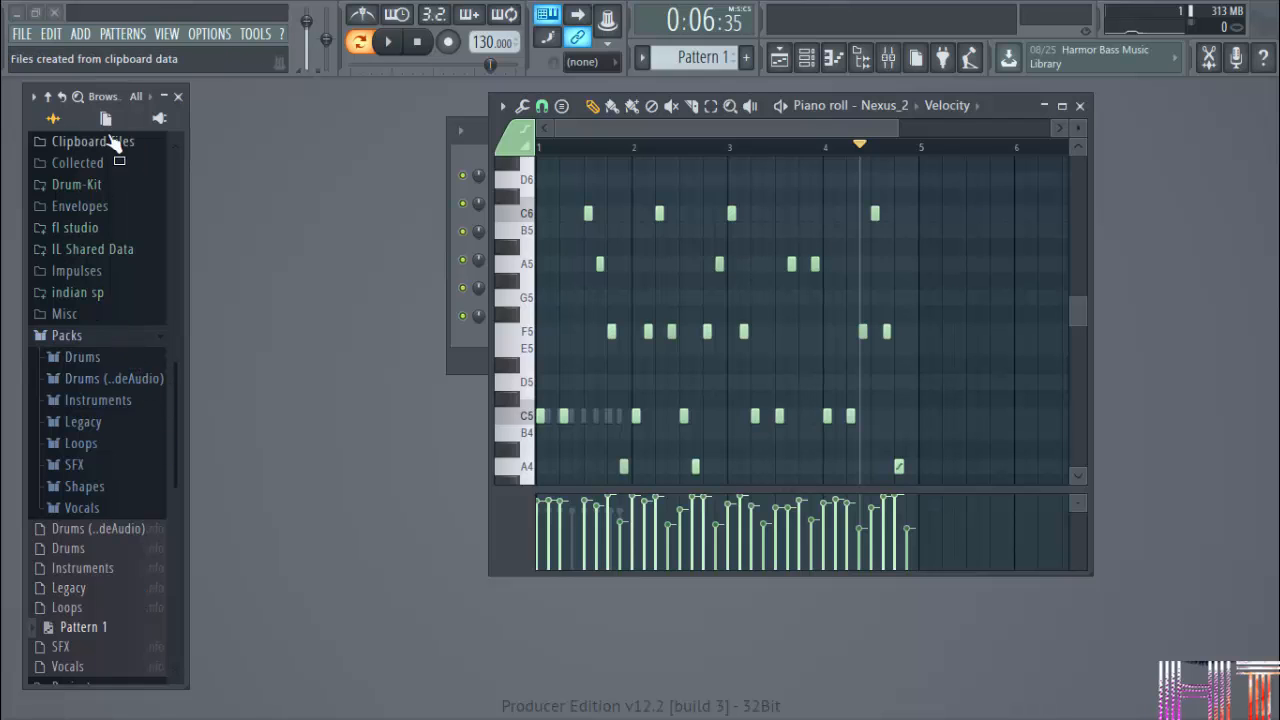
pyautogui.click(33, 96)
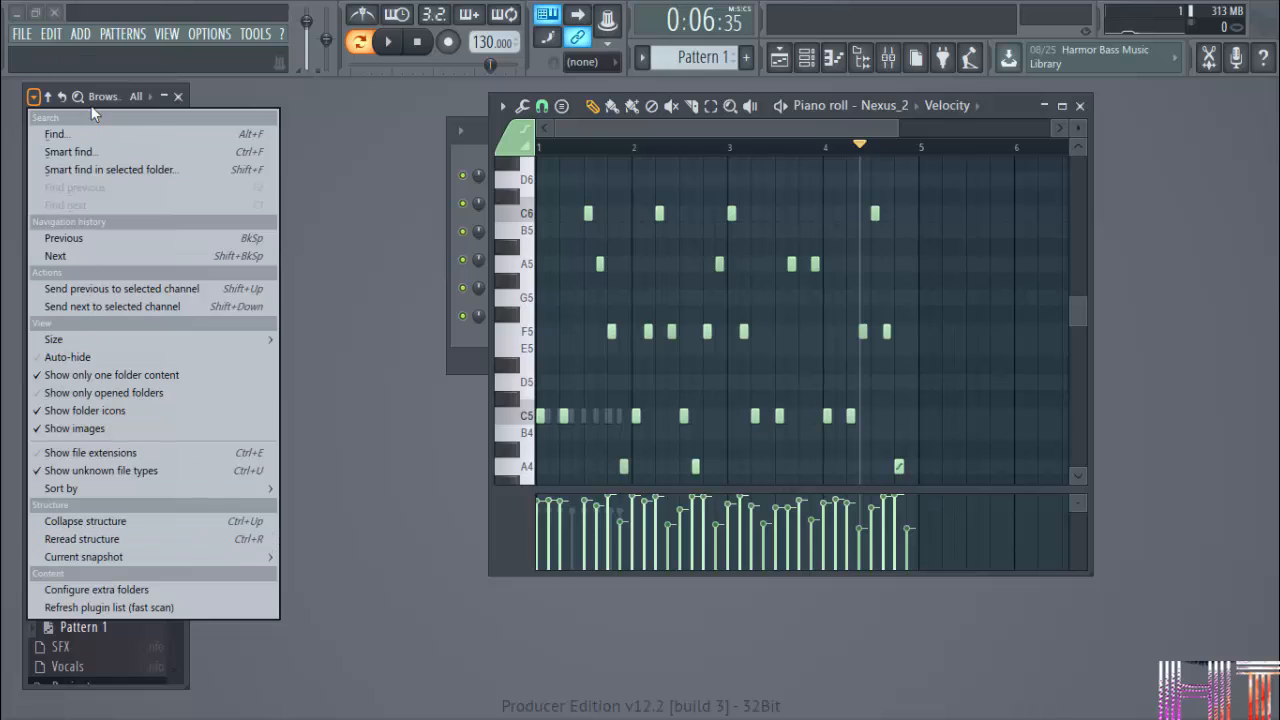
pyautogui.click(117, 88)
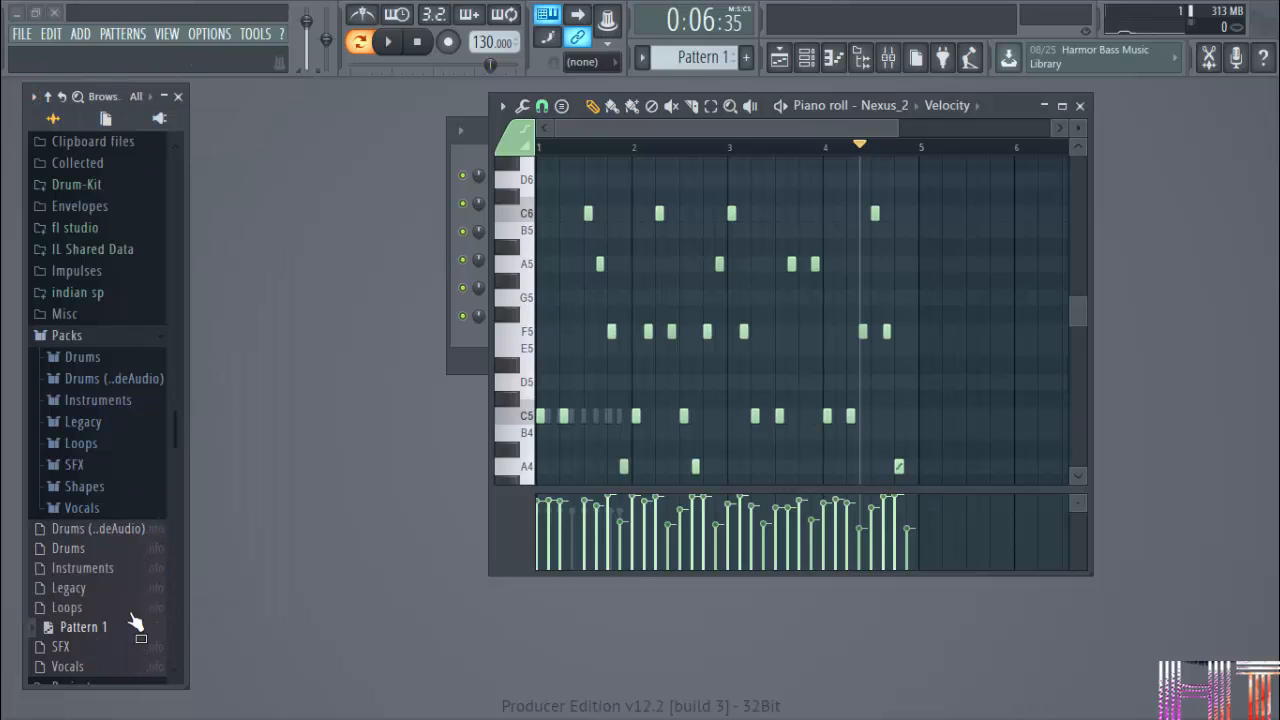
# Close the piano roll and delete the Nexus_2 channel from the channel rack.
pyautogui.click(1080, 105)
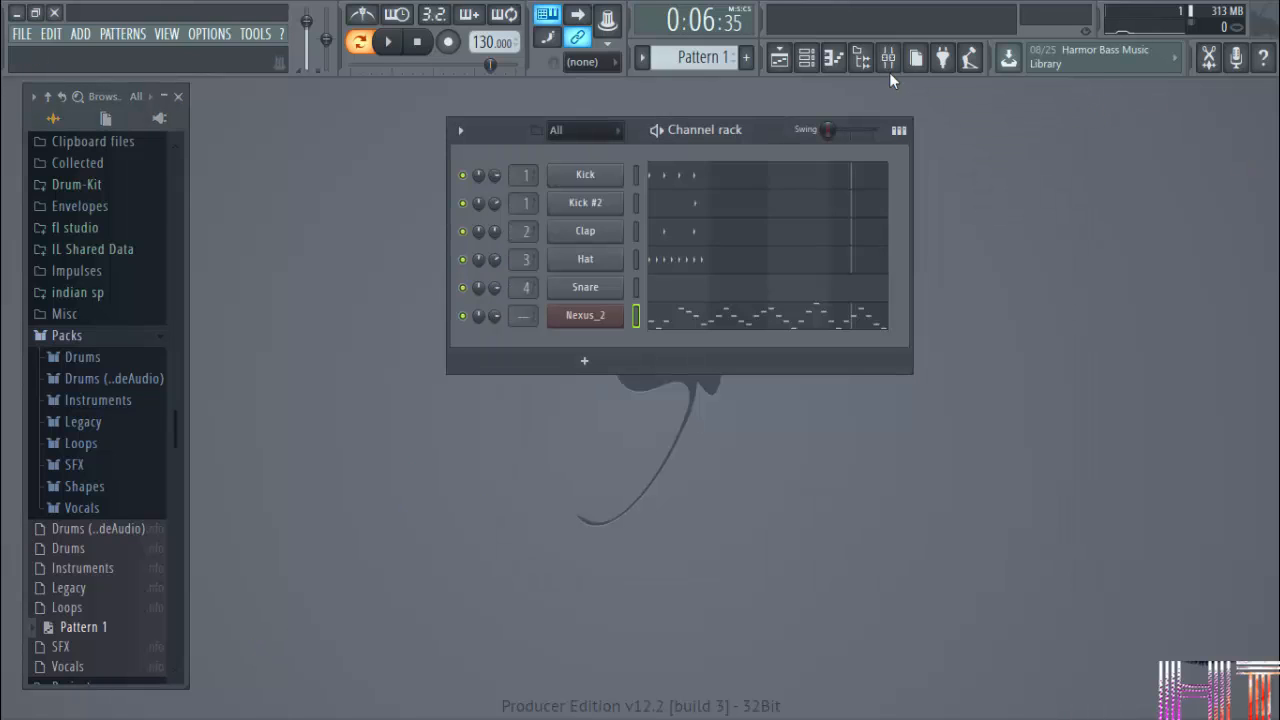
pyautogui.rightClick(615, 313)
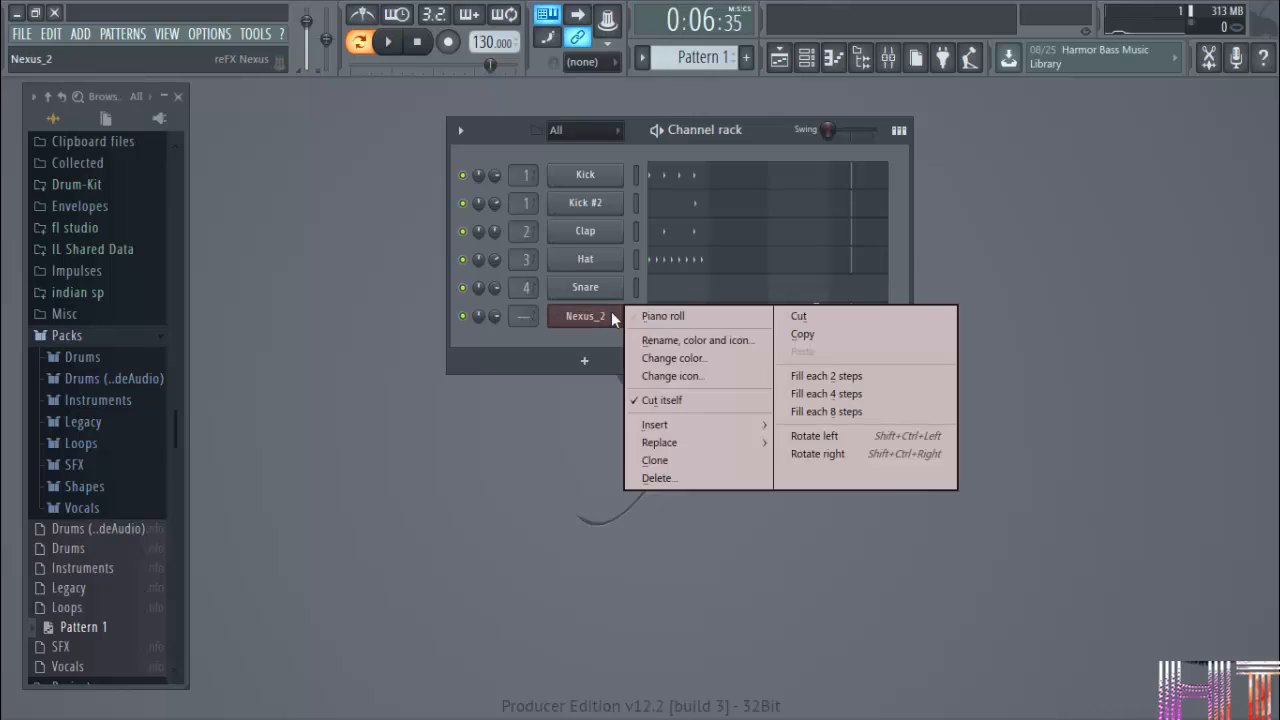
pyautogui.click(703, 479)
pyautogui.click(737, 419)
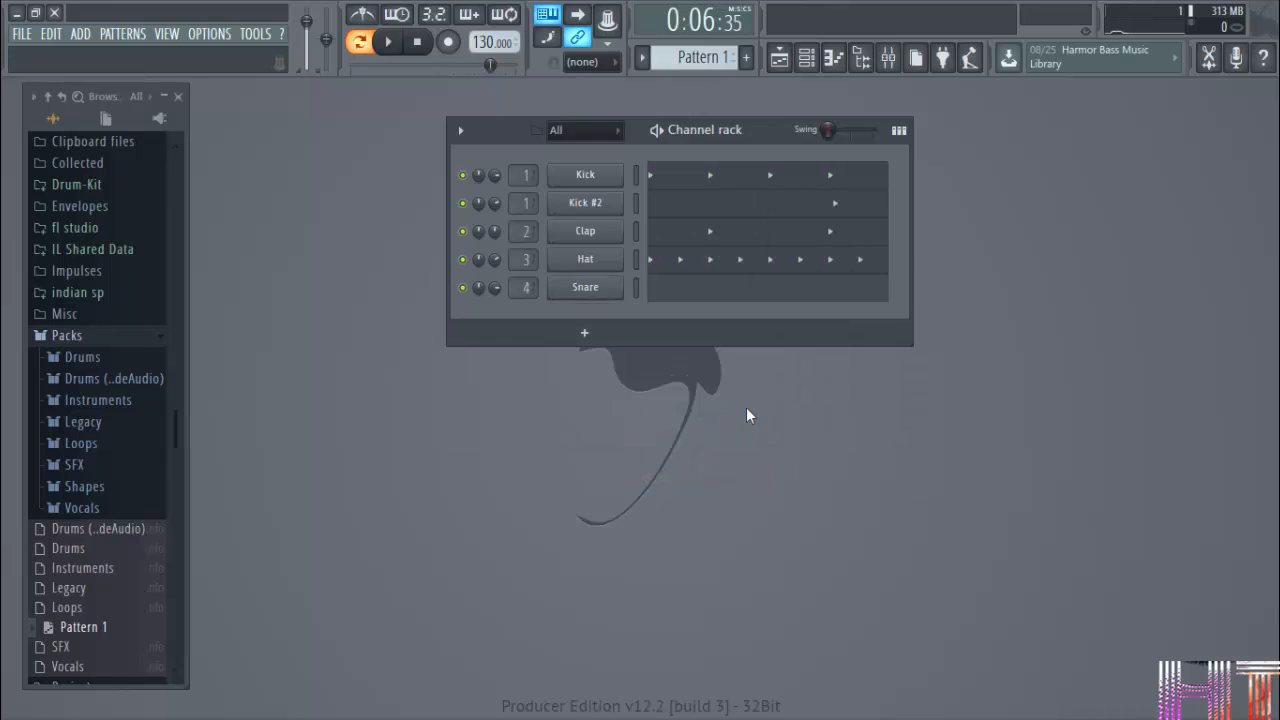
# Open the playlist without the channel rack, collapse the browser and paint Pattern 1 clips over bars 1 to 5 of Track 2.
pyautogui.click(812, 58)
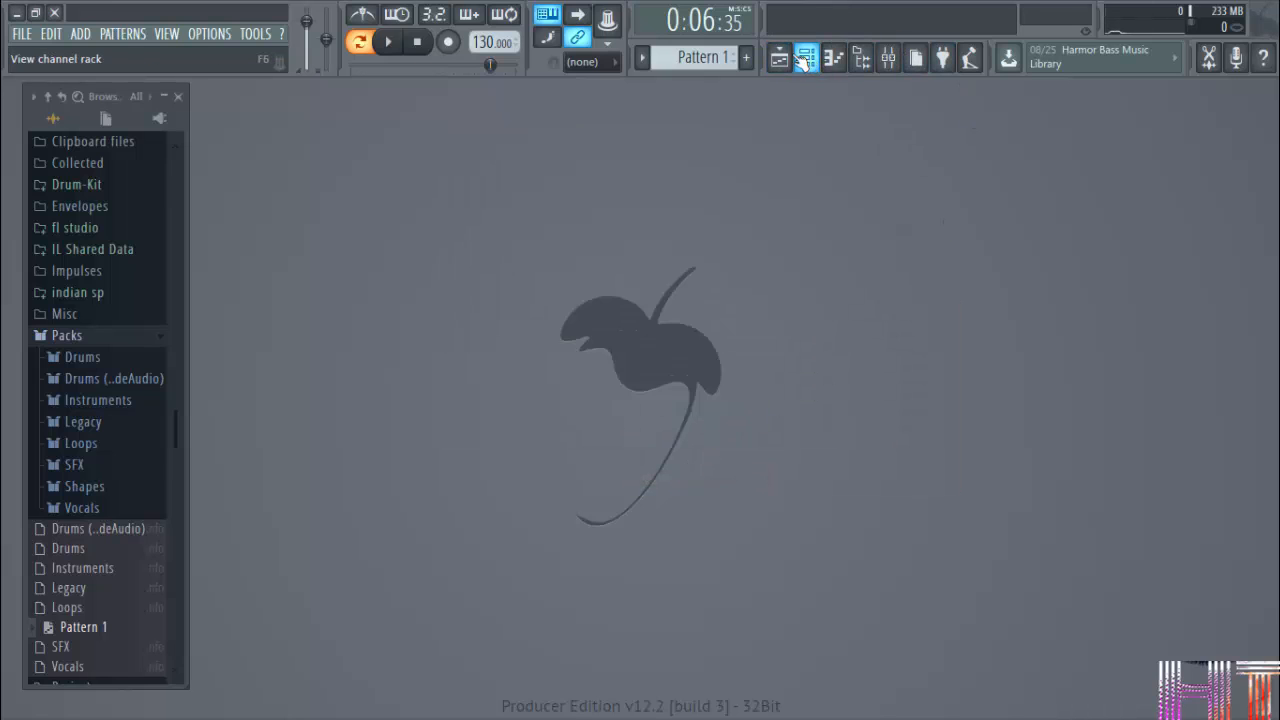
pyautogui.click(779, 58)
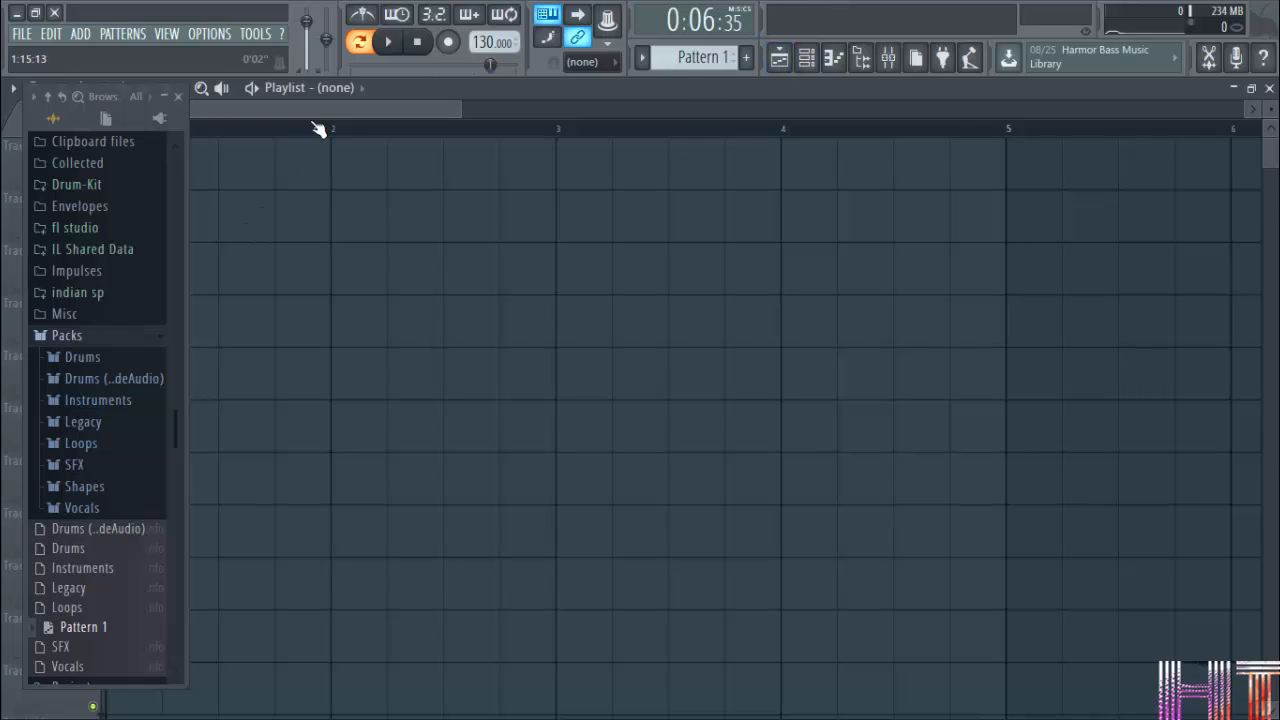
pyautogui.click(164, 96)
pyautogui.moveTo(114, 195)
pyautogui.mouseDown()
pyautogui.moveTo(129, 220)
pyautogui.moveTo(1104, 283)
pyautogui.mouseUp()
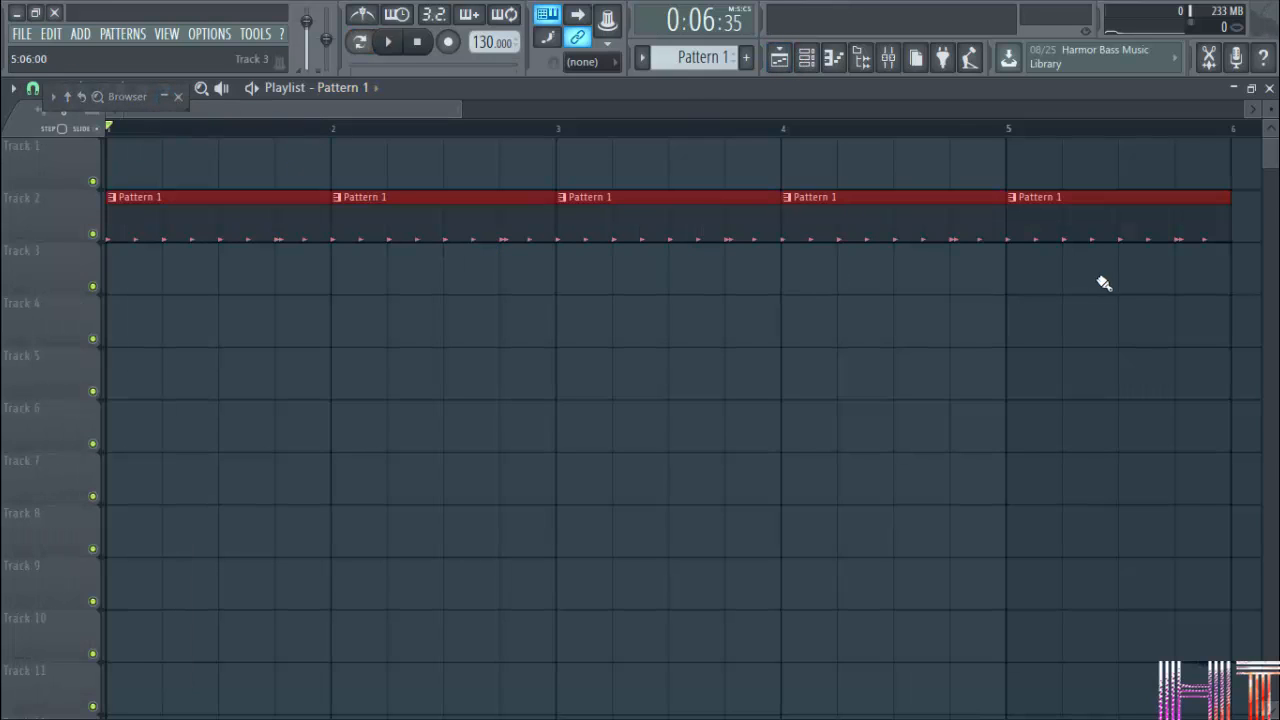
# Show the channel rack and create a new empty pattern, keeping the default name Pattern 2.
pyautogui.click(806, 58)
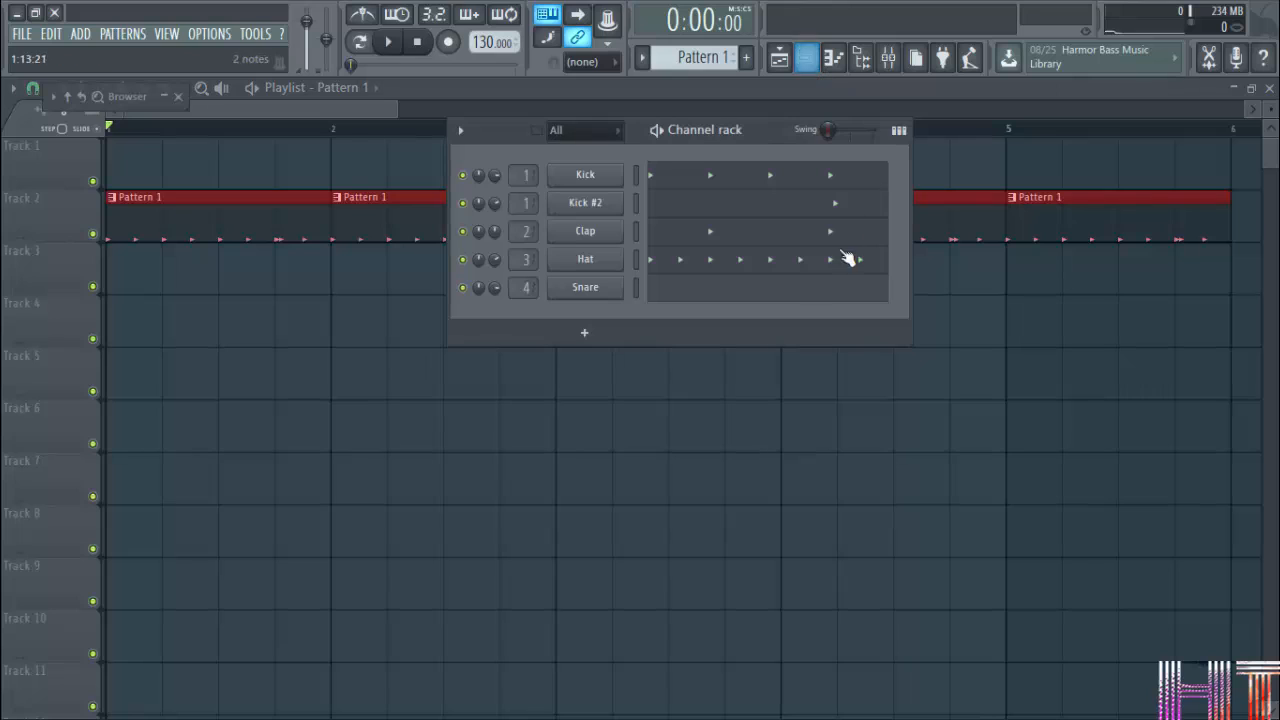
pyautogui.click(745, 57)
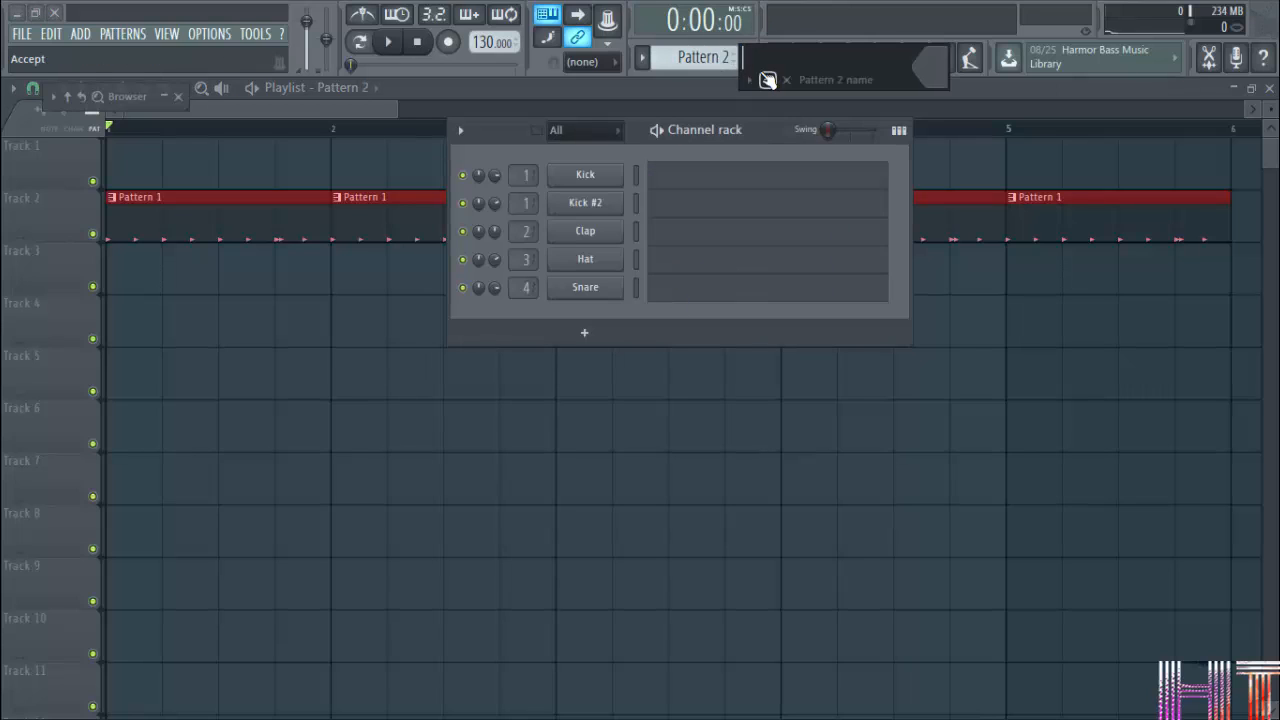
pyautogui.click(767, 80)
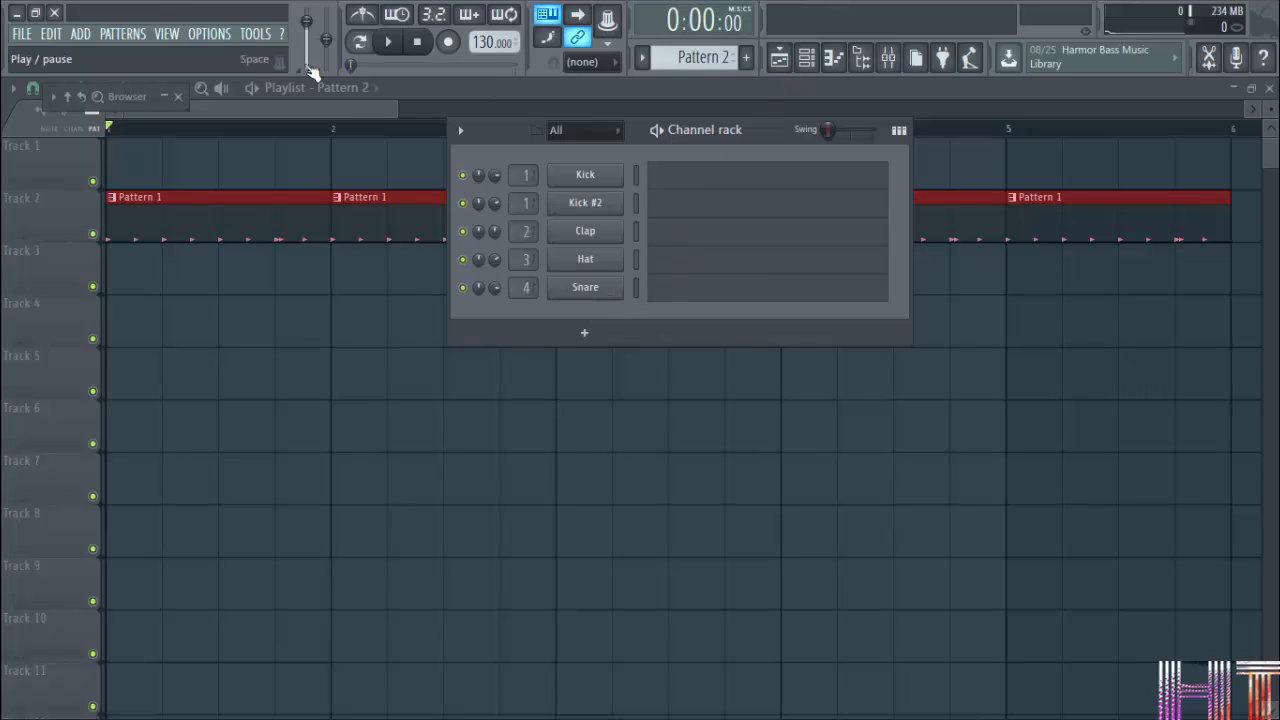
# Expand the browser and open the Drum-Kit folder to list its melody score.
pyautogui.click(135, 100)
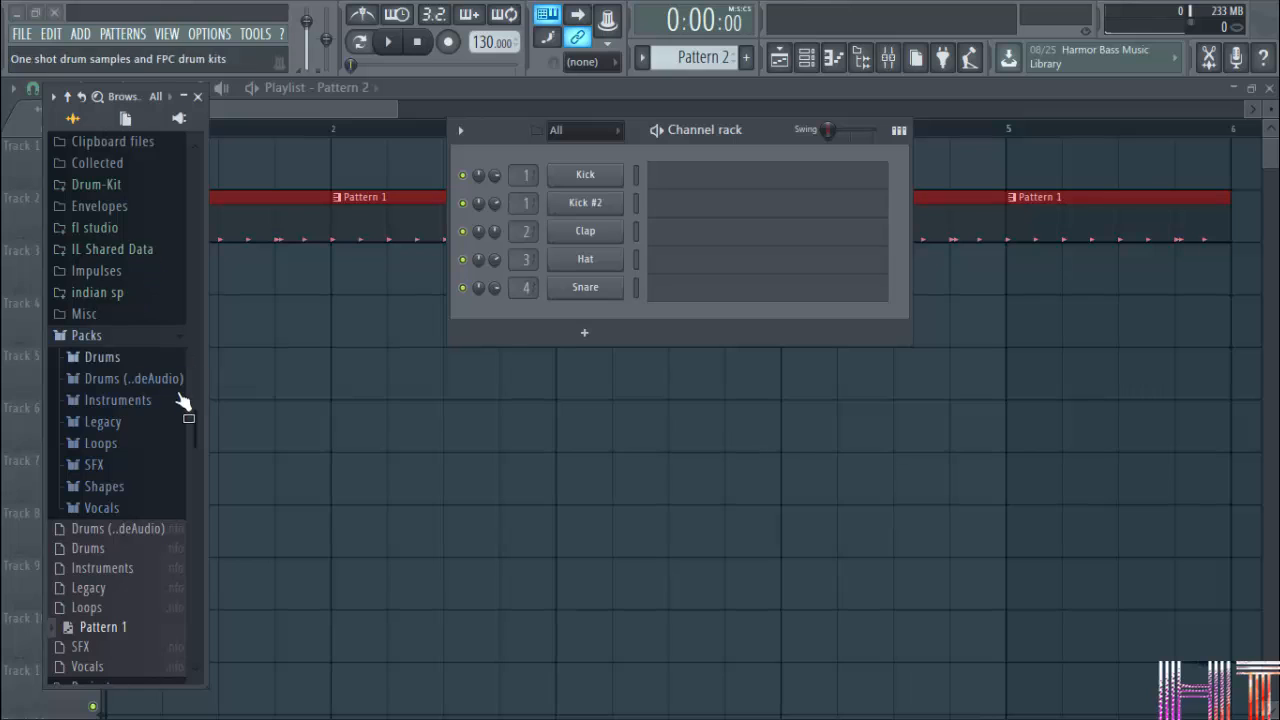
pyautogui.moveTo(196, 423); pyautogui.dragTo(171, 277)
pyautogui.click(124, 306)
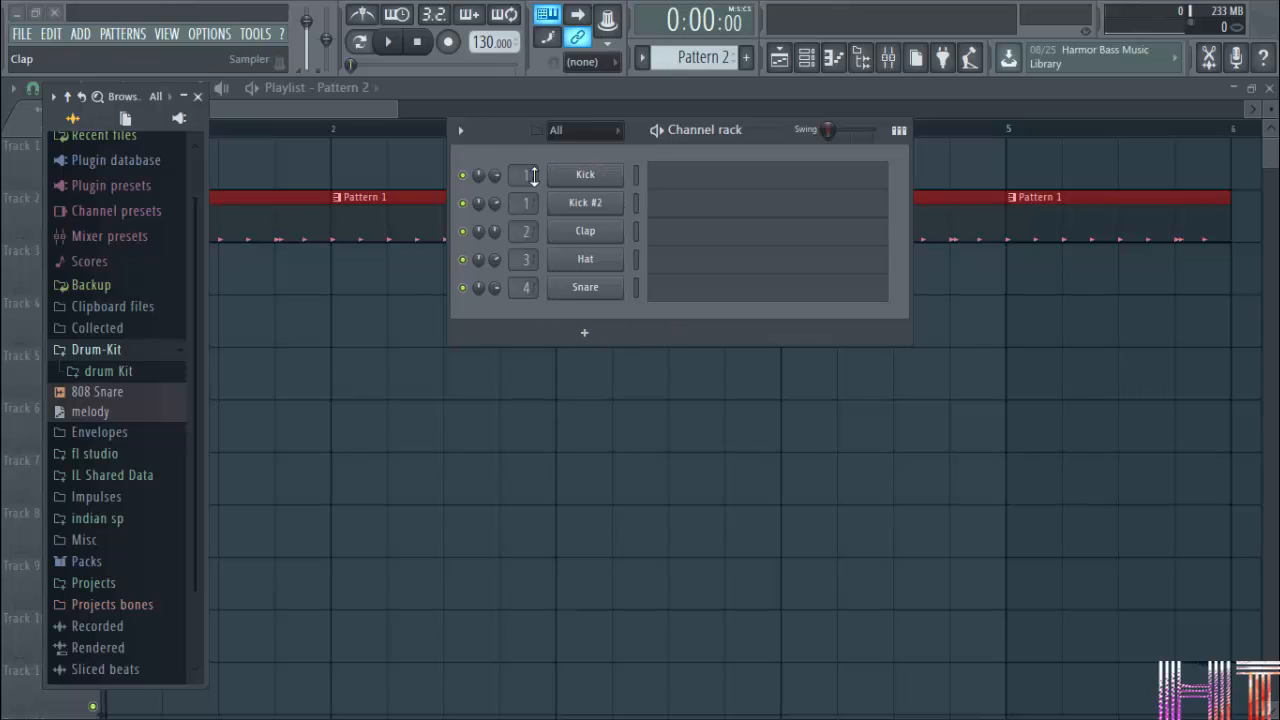
# Add a Nexus_2 channel to the channel rack.
pyautogui.click(461, 131)
pyautogui.moveTo(478, 158)
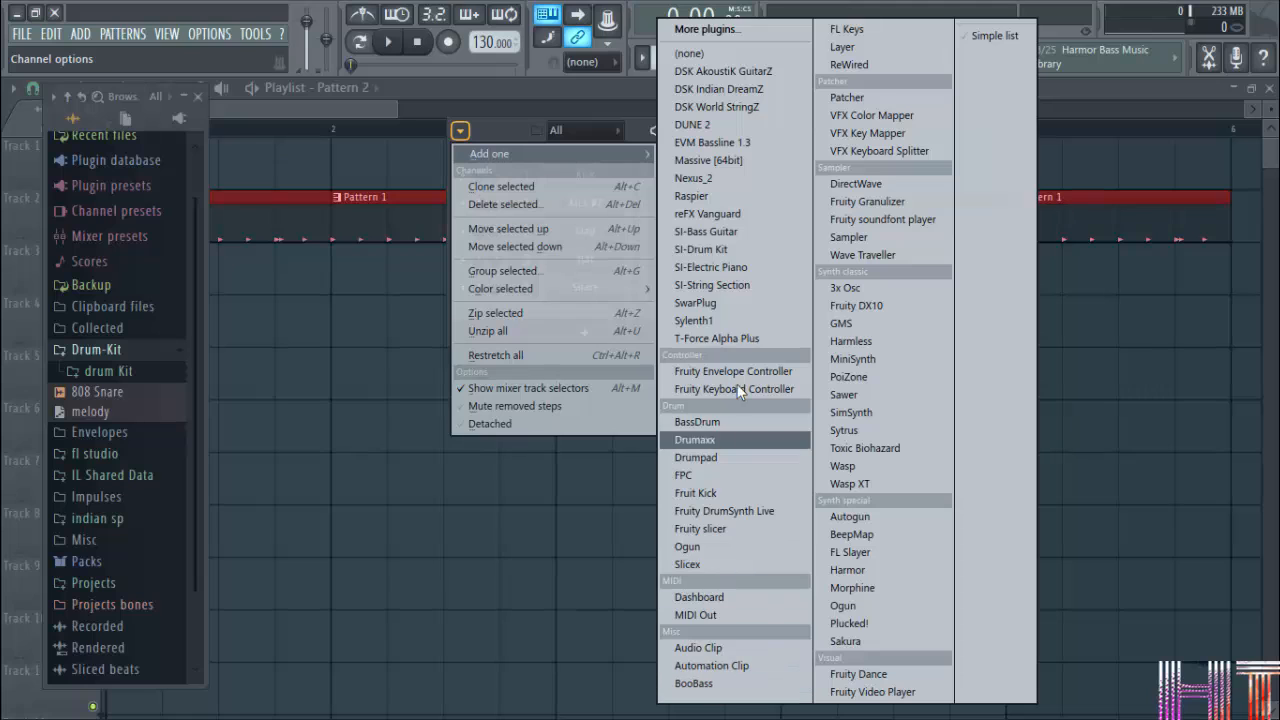
pyautogui.click(731, 177)
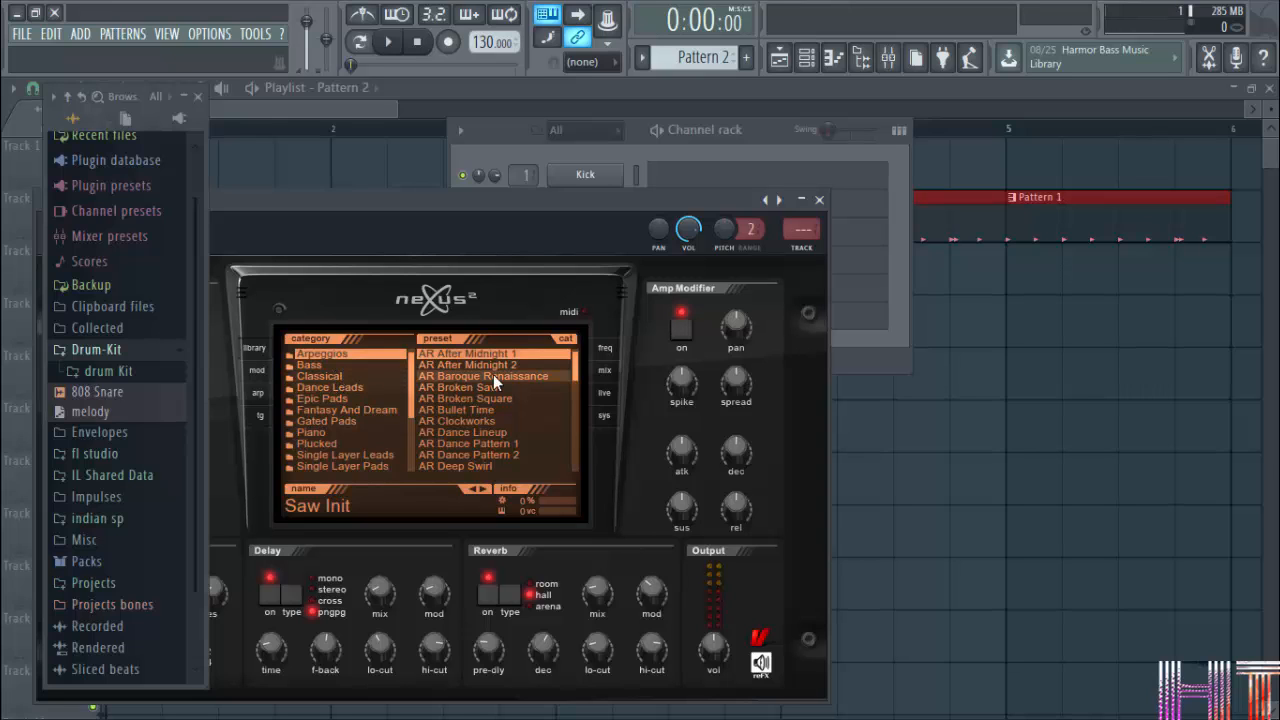
# Move the Nexus_2 window clear of the channel rack, load the melody score onto the Nexus_2 channel and start playback.
pyautogui.moveTo(663, 201); pyautogui.dragTo(822, 532)
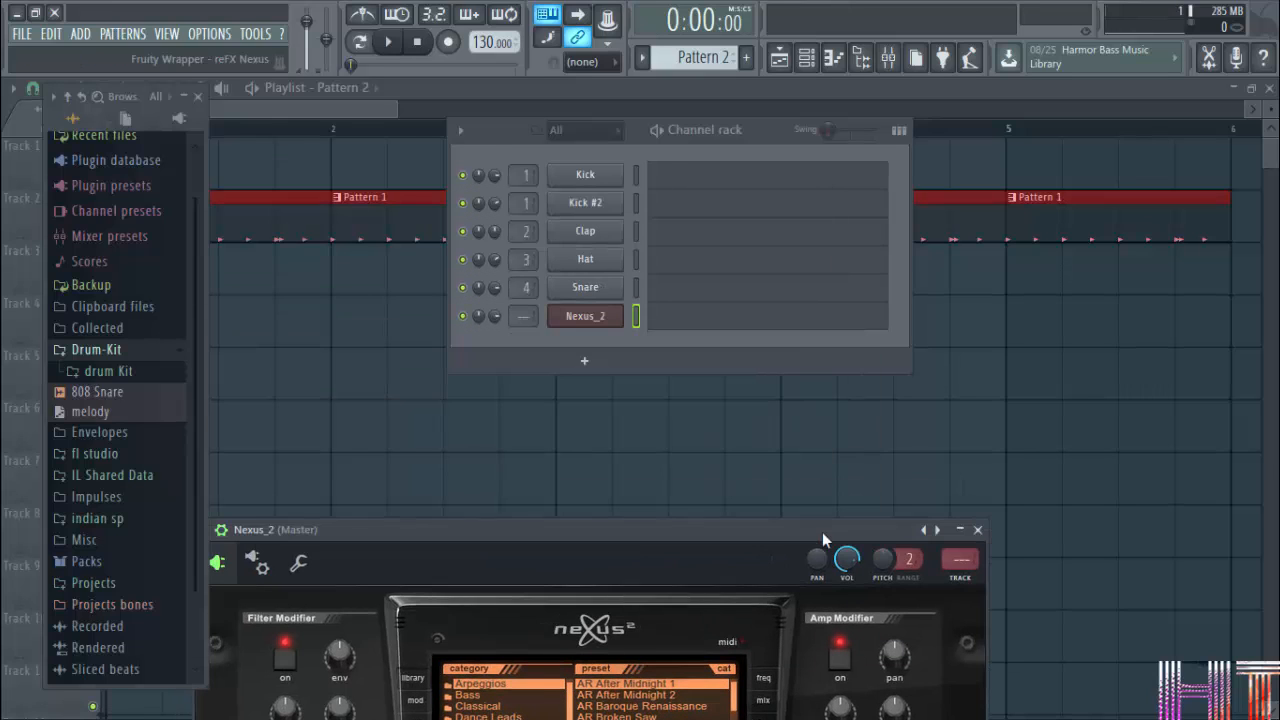
pyautogui.moveTo(118, 412); pyautogui.dragTo(601, 319)
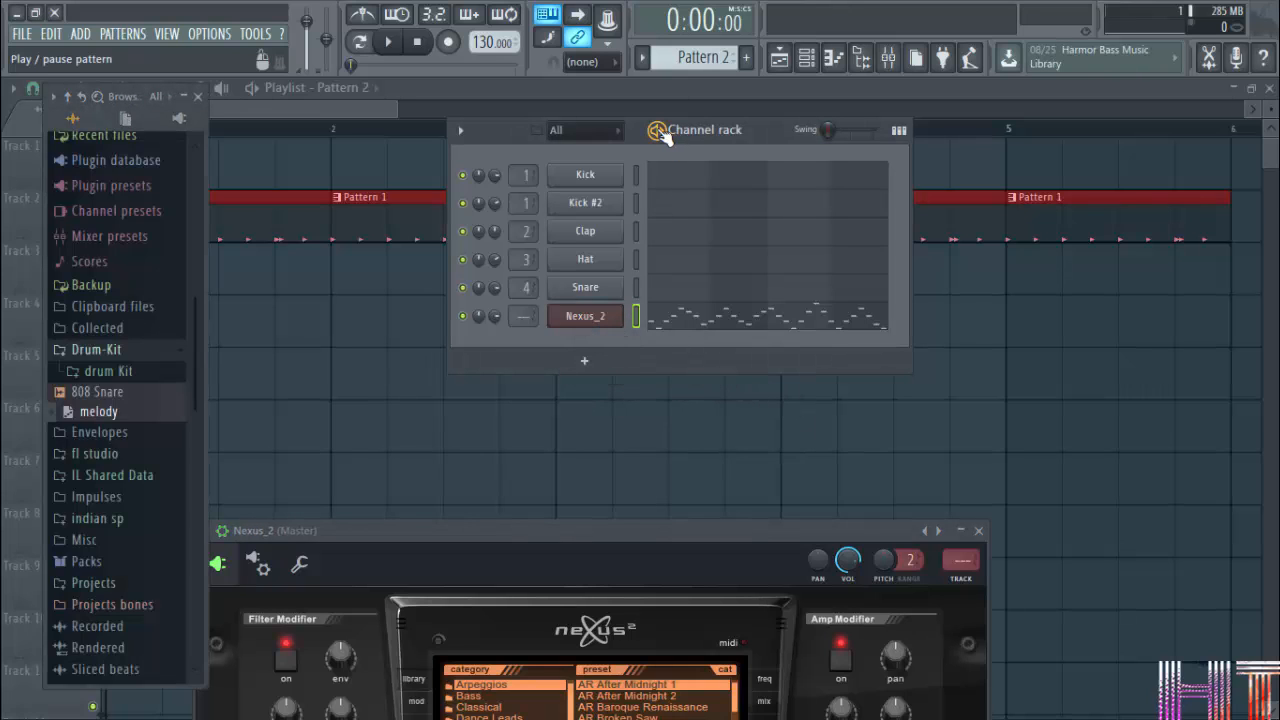
pyautogui.press('space')
# Load the CL Angels Harp preset from the Classical category in Nexus_2 and close the plugin window.
pyautogui.moveTo(700, 524); pyautogui.dragTo(712, 292)
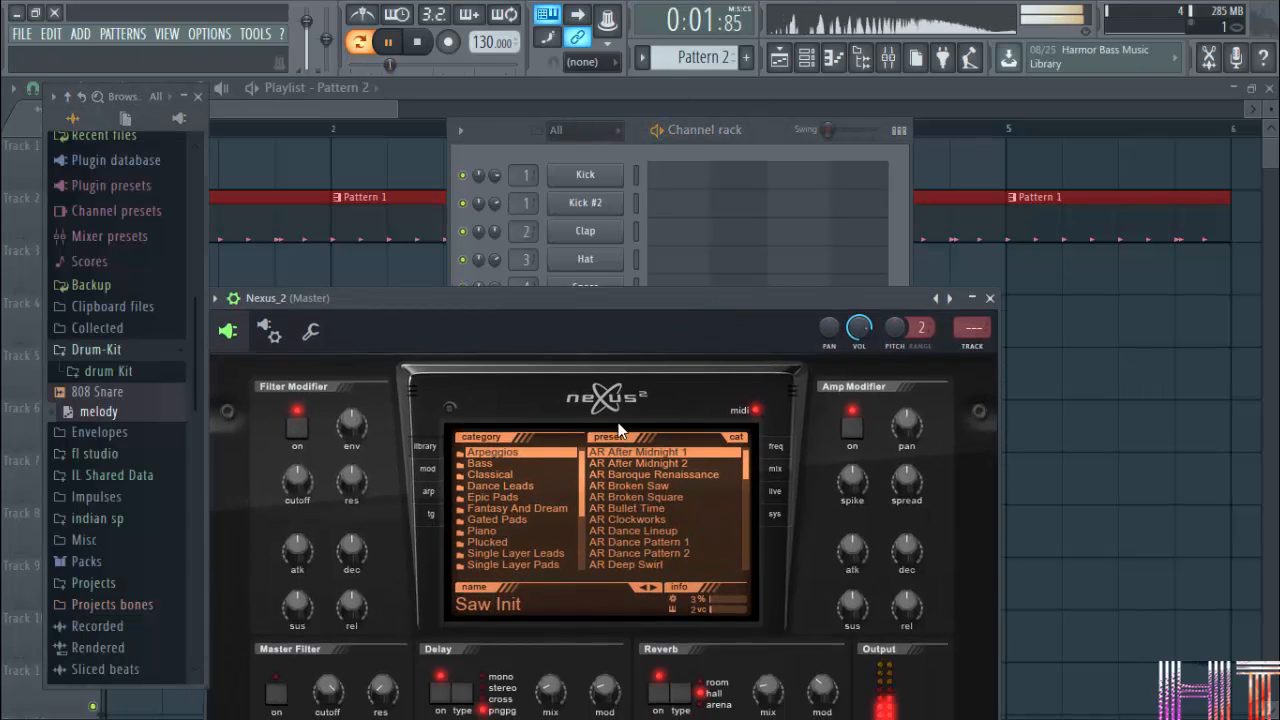
pyautogui.click(488, 462)
pyautogui.click(490, 474)
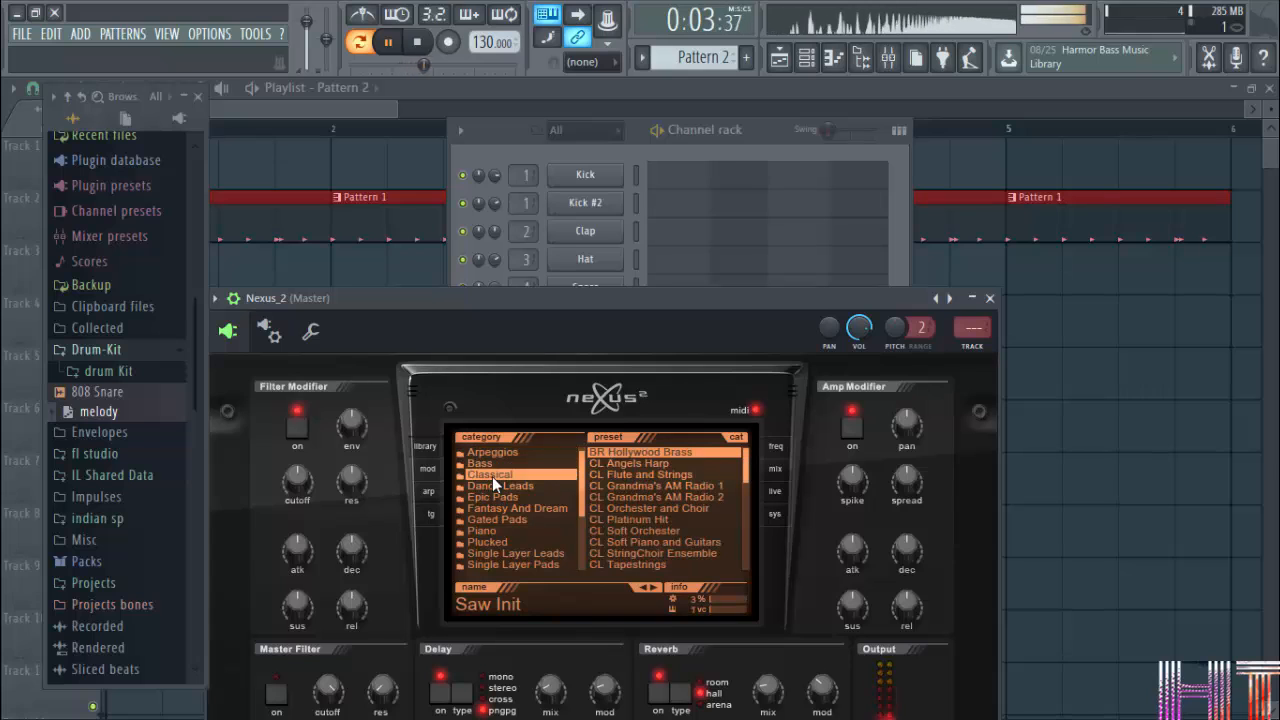
pyautogui.click(650, 463)
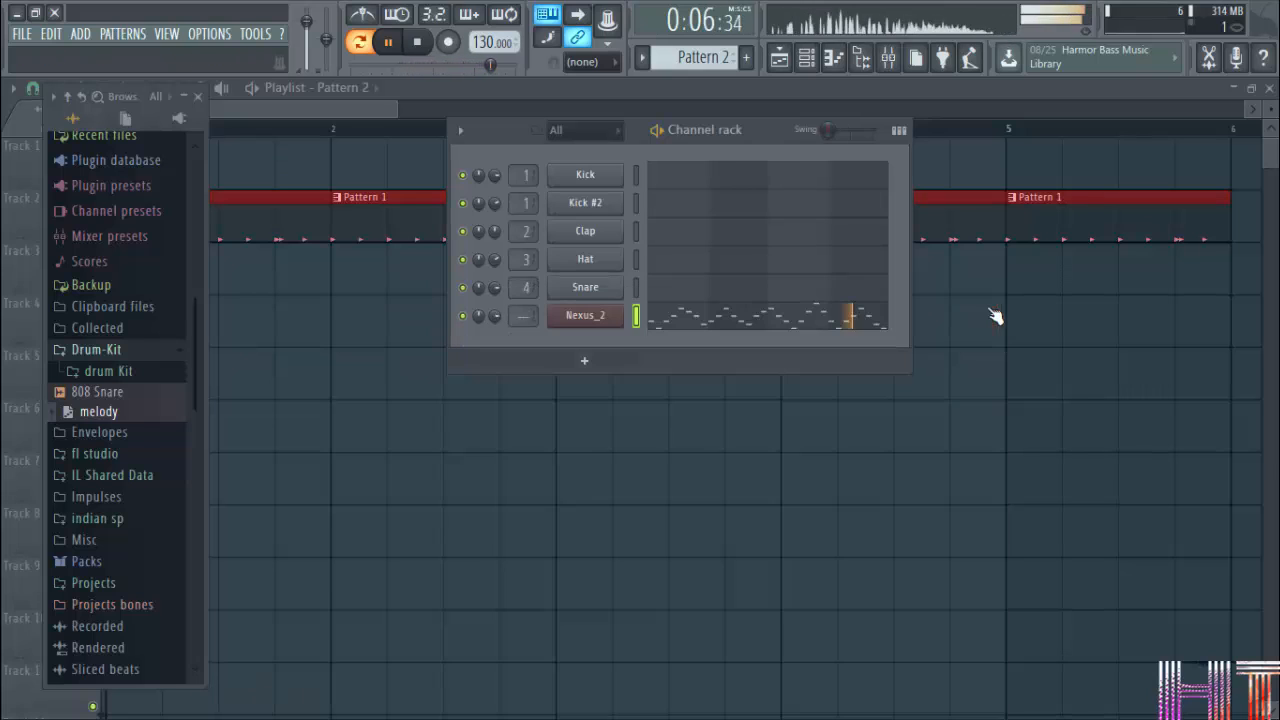
pyautogui.click(990, 298)
# Place one Pattern 2 clip on Track 3 of the playlist, starting at bar 1.
pyautogui.click(326, 112)
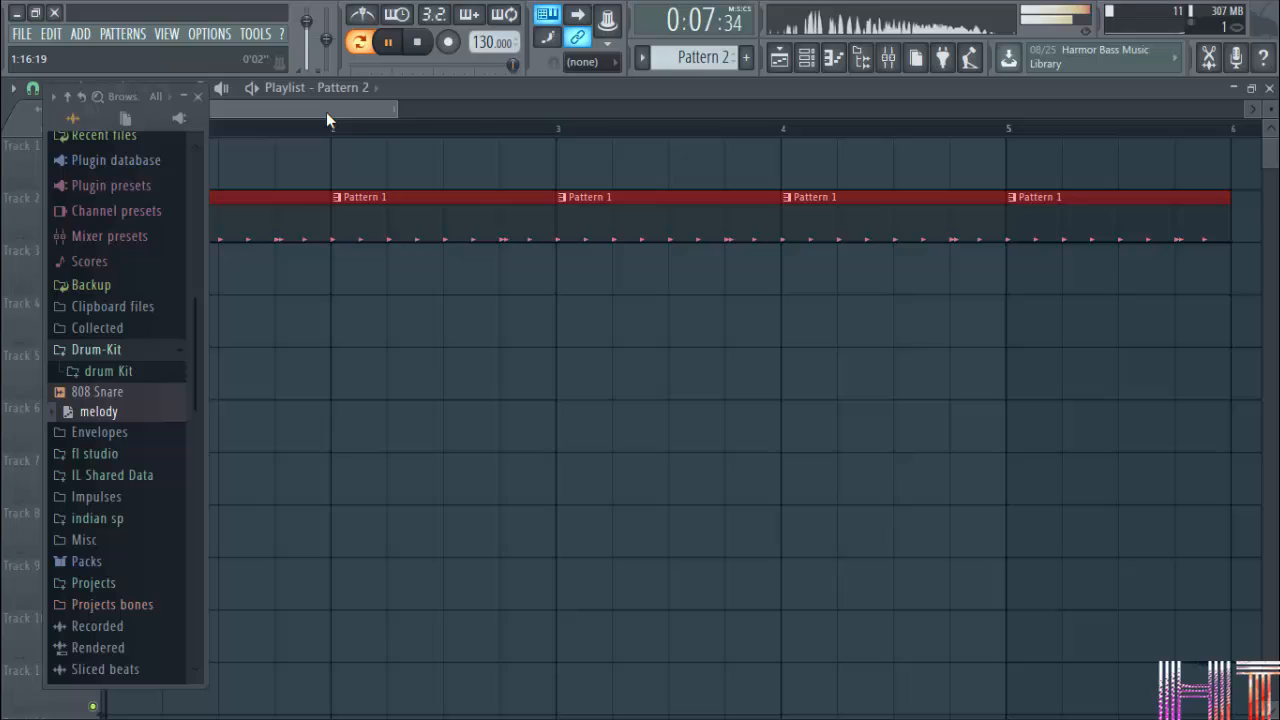
pyautogui.click(275, 291)
pyautogui.moveTo(366, 267); pyautogui.dragTo(174, 263)
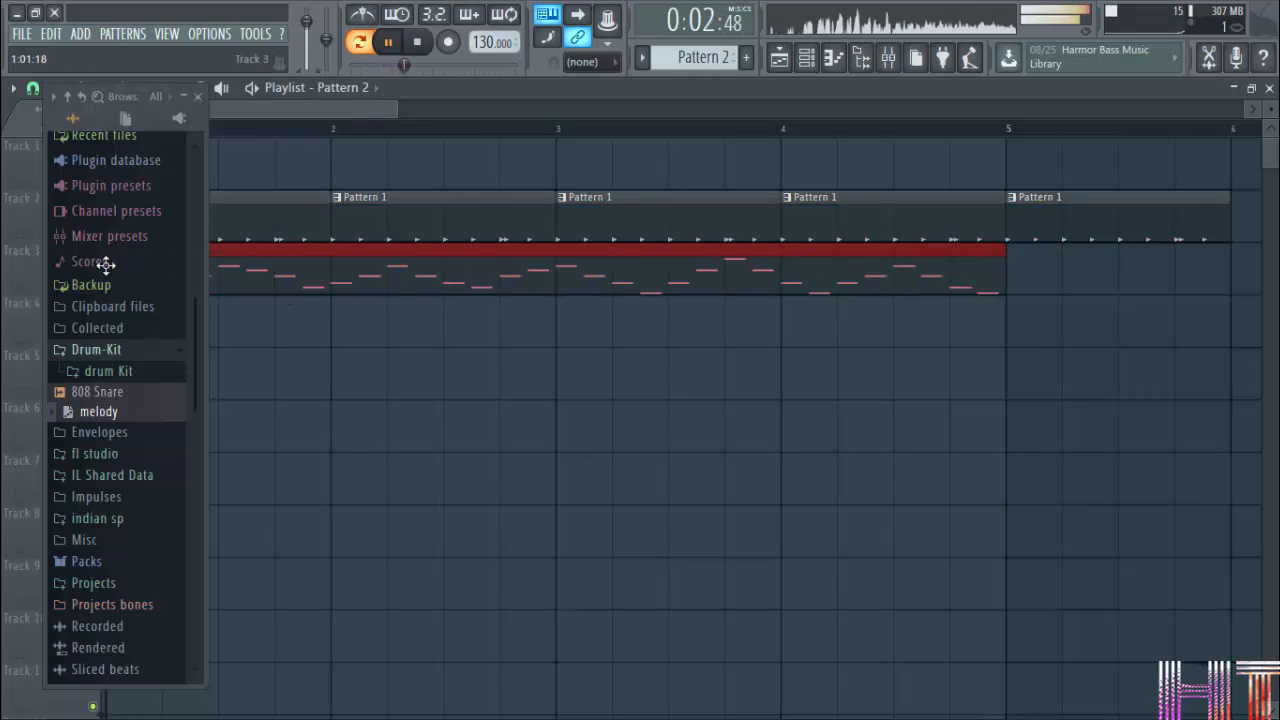
# Collapse the browser, play the playlist arrangement in song mode and pause it.
pyautogui.click(183, 96)
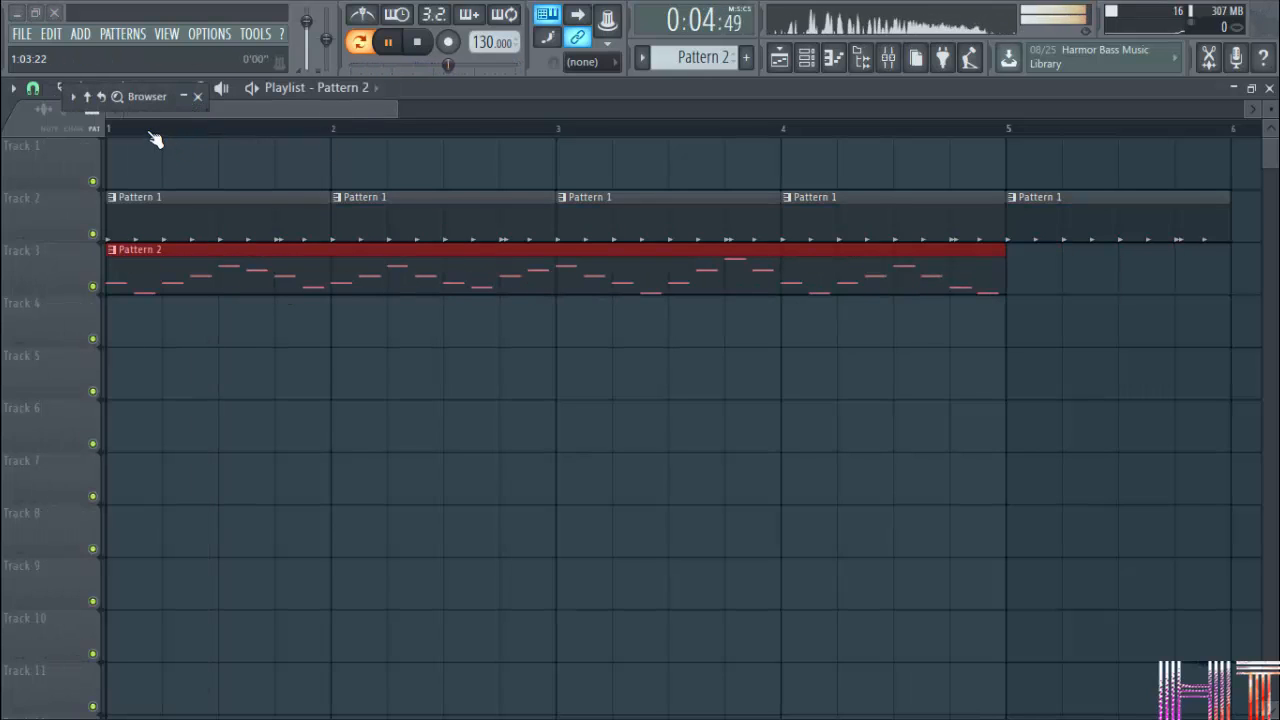
pyautogui.press('l')
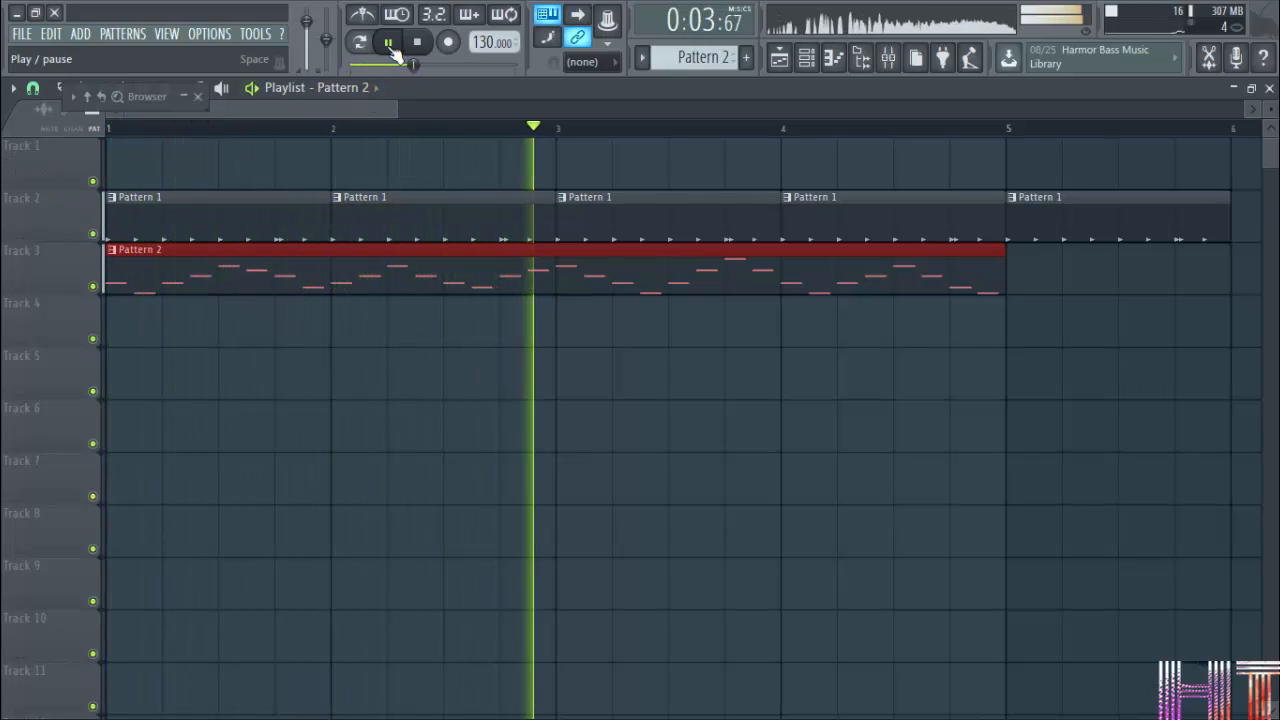
pyautogui.click(389, 43)
# Open the Pattern 2 clip's Nexus_2 piano roll, maximize it and show the whole melody from bar 1.
pyautogui.doubleClick(379, 273)
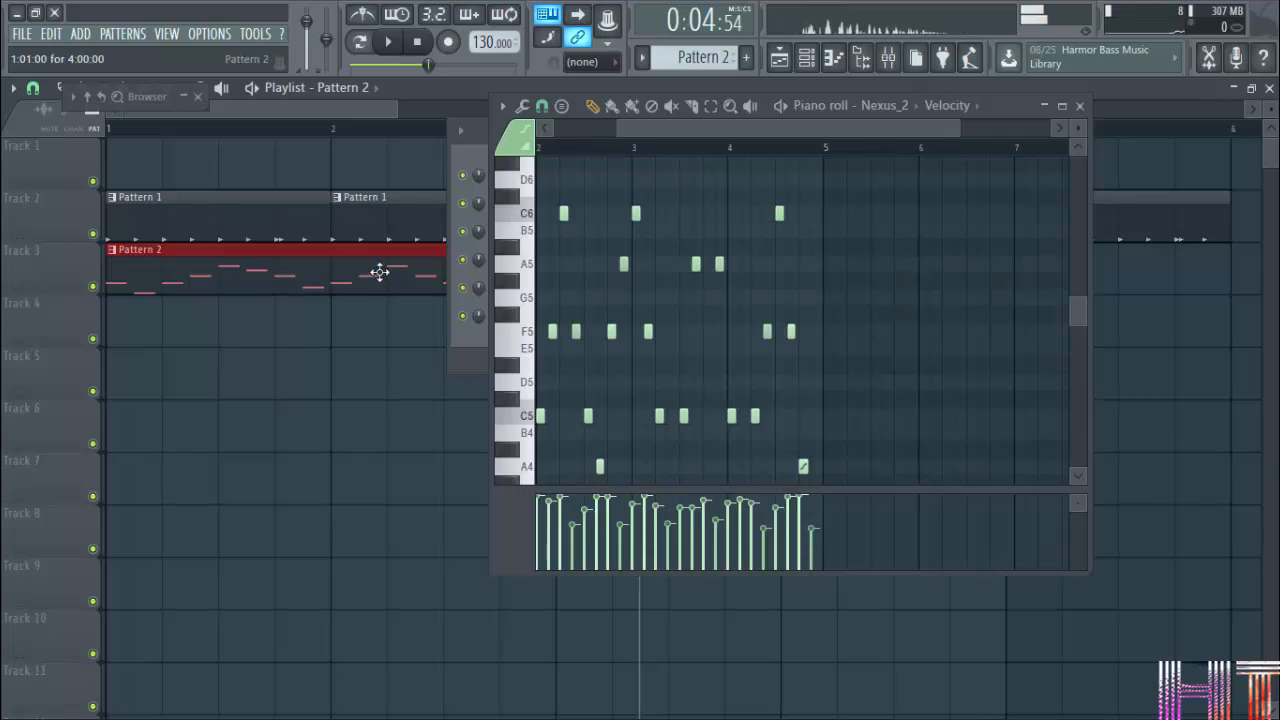
pyautogui.click(1061, 106)
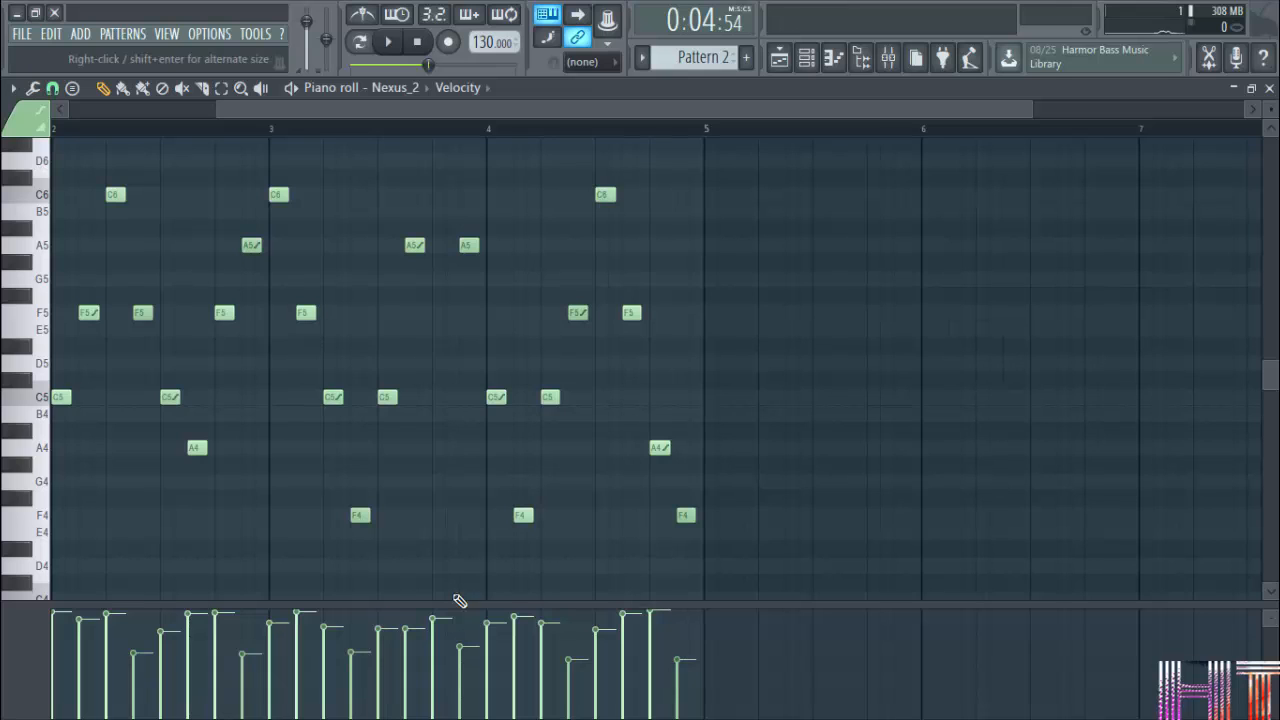
pyautogui.moveTo(1034, 110); pyautogui.dragTo(500, 113)
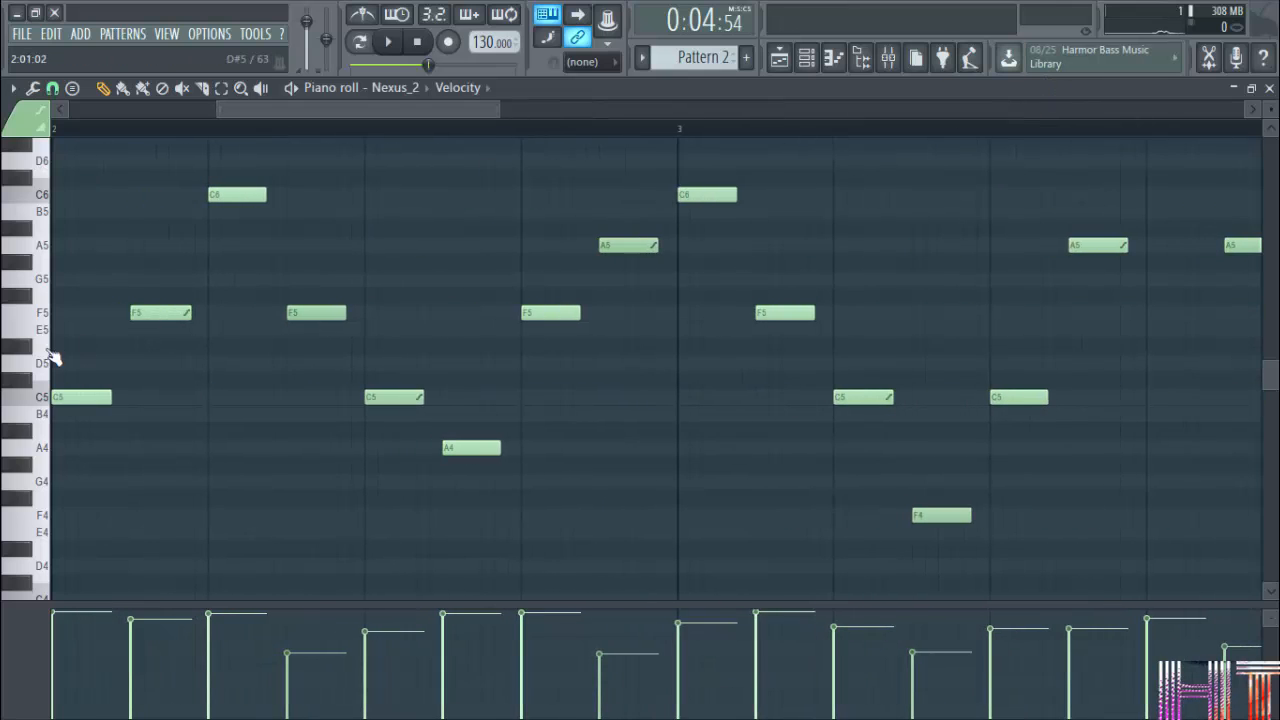
pyautogui.click(37, 408)
pyautogui.scroll(-3, 370, 137)
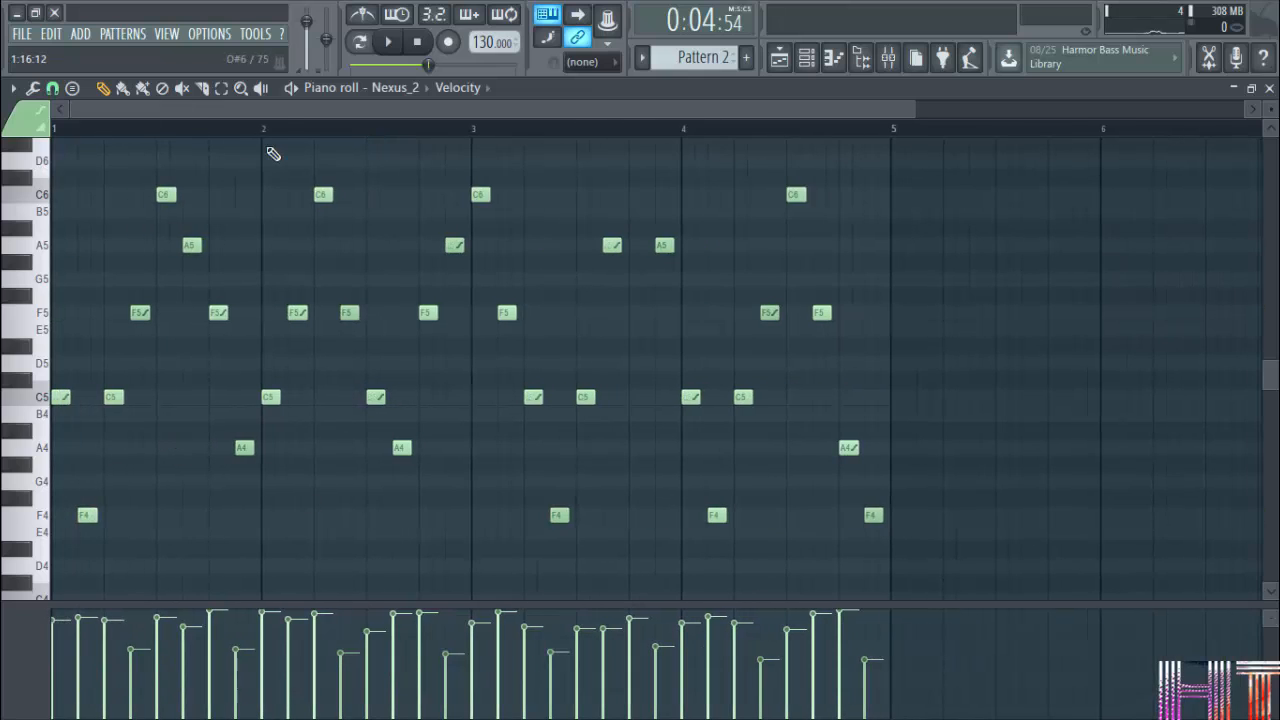
pyautogui.scroll(-2, 286, 129)
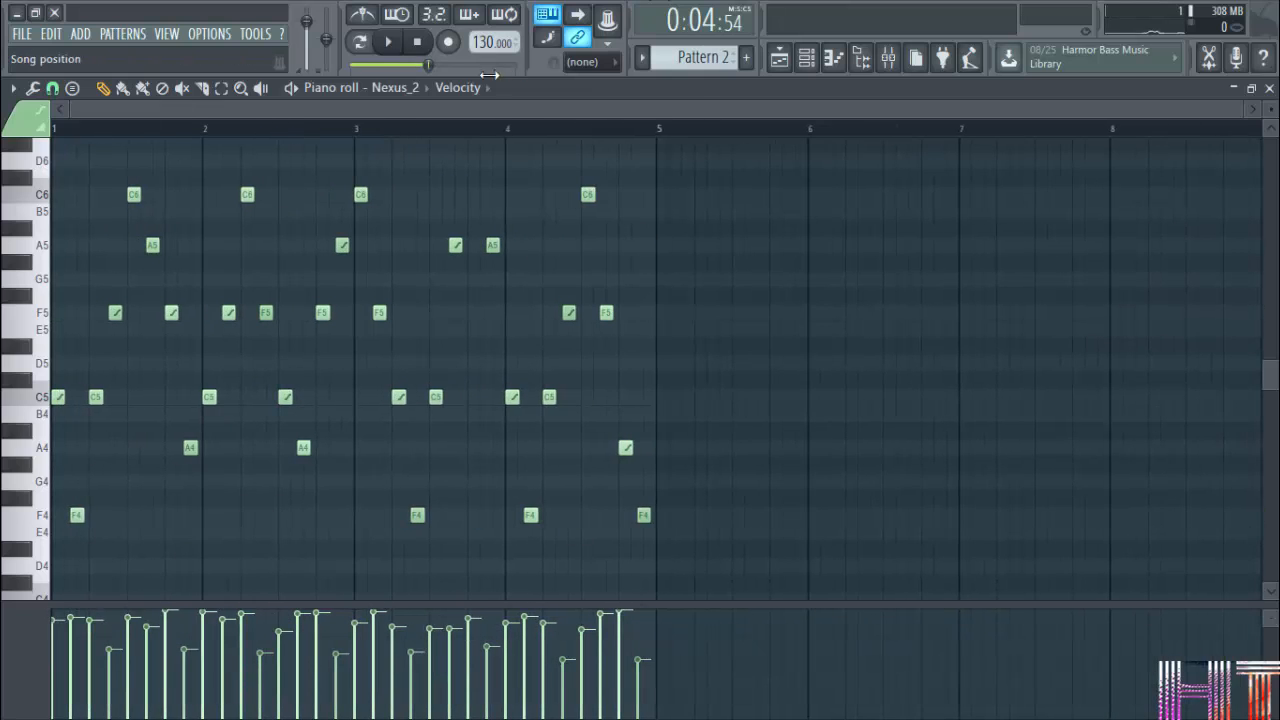
# Switch the piano roll's target control to Channel panning, Note pan and Channel volume in turn.
pyautogui.click(460, 88)
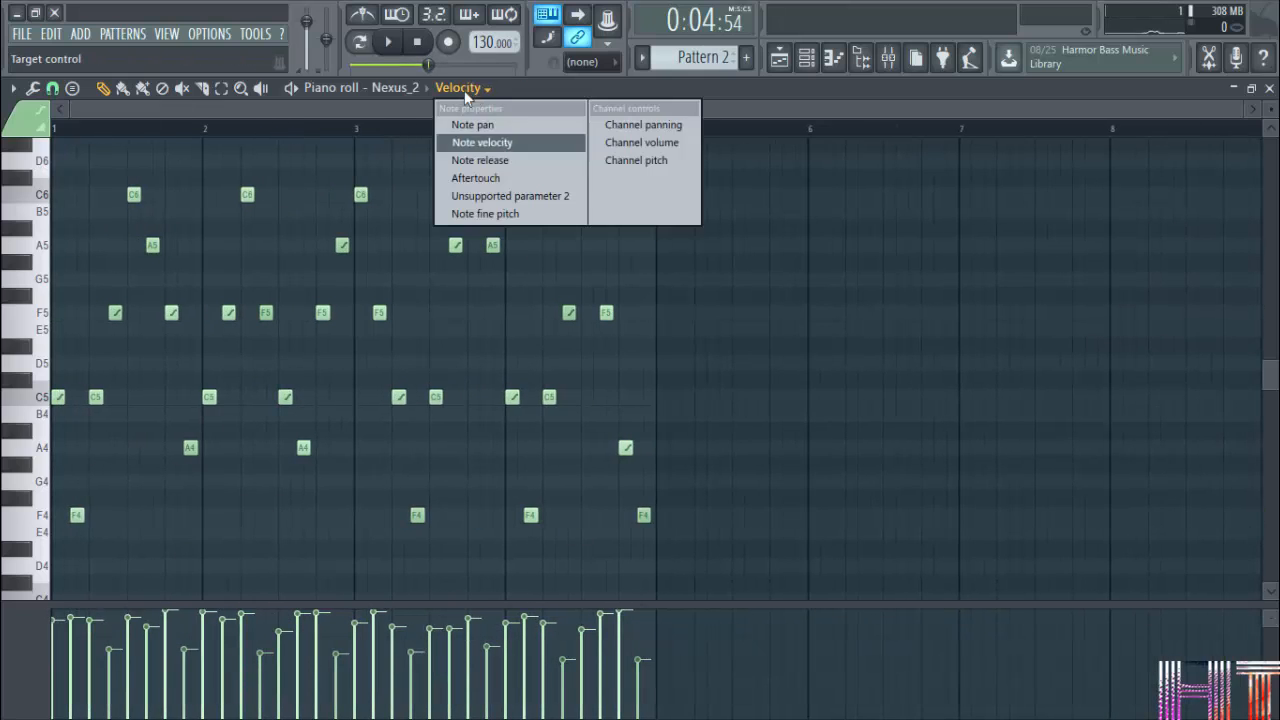
pyautogui.click(650, 125)
pyautogui.click(518, 90)
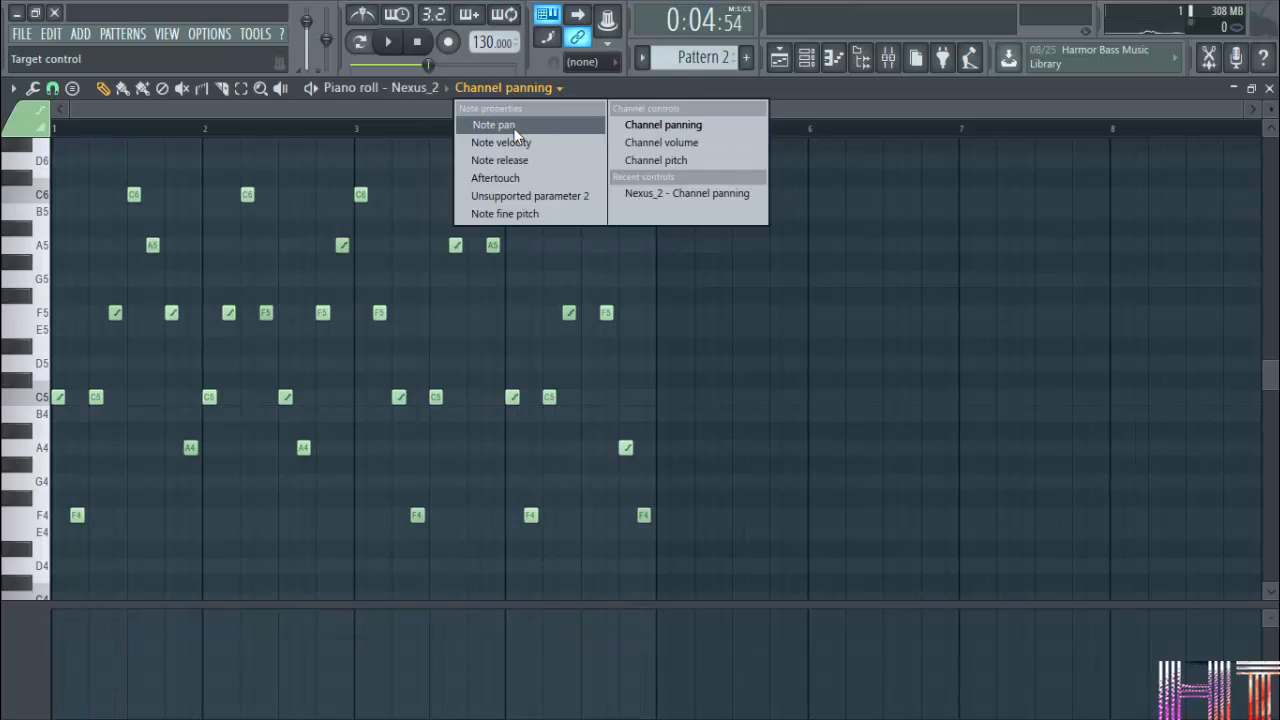
pyautogui.click(517, 128)
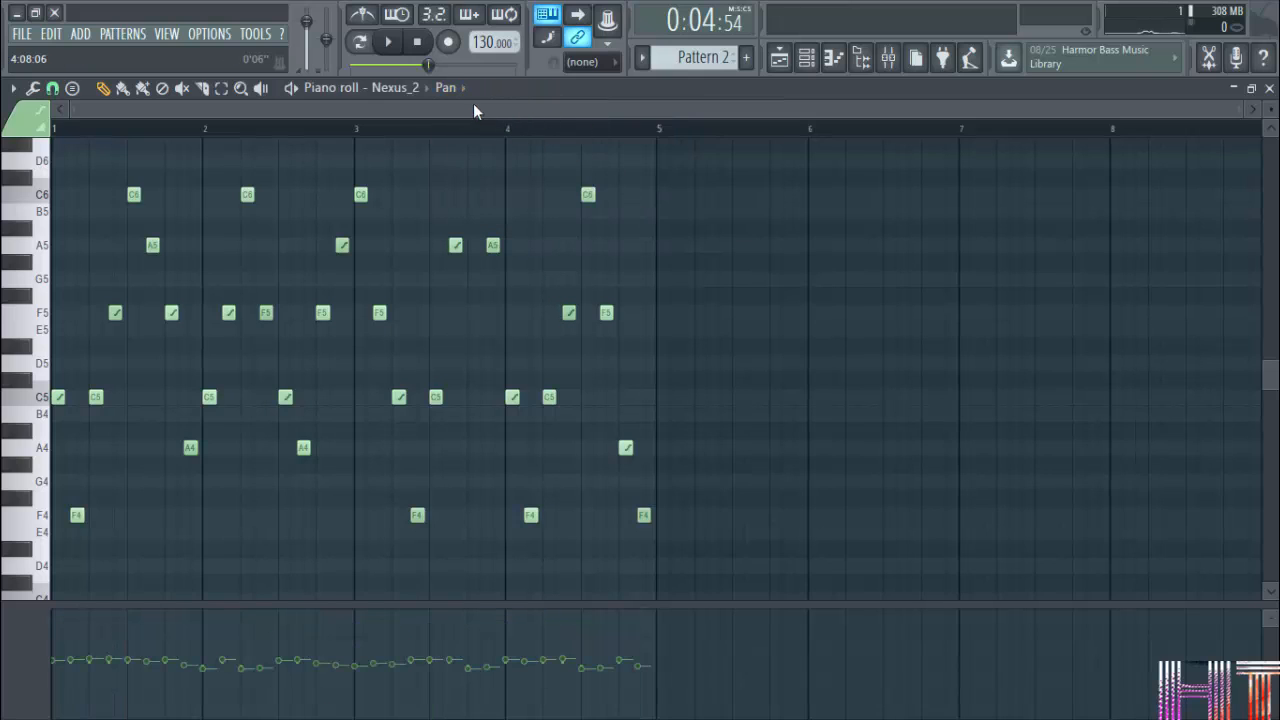
pyautogui.click(446, 88)
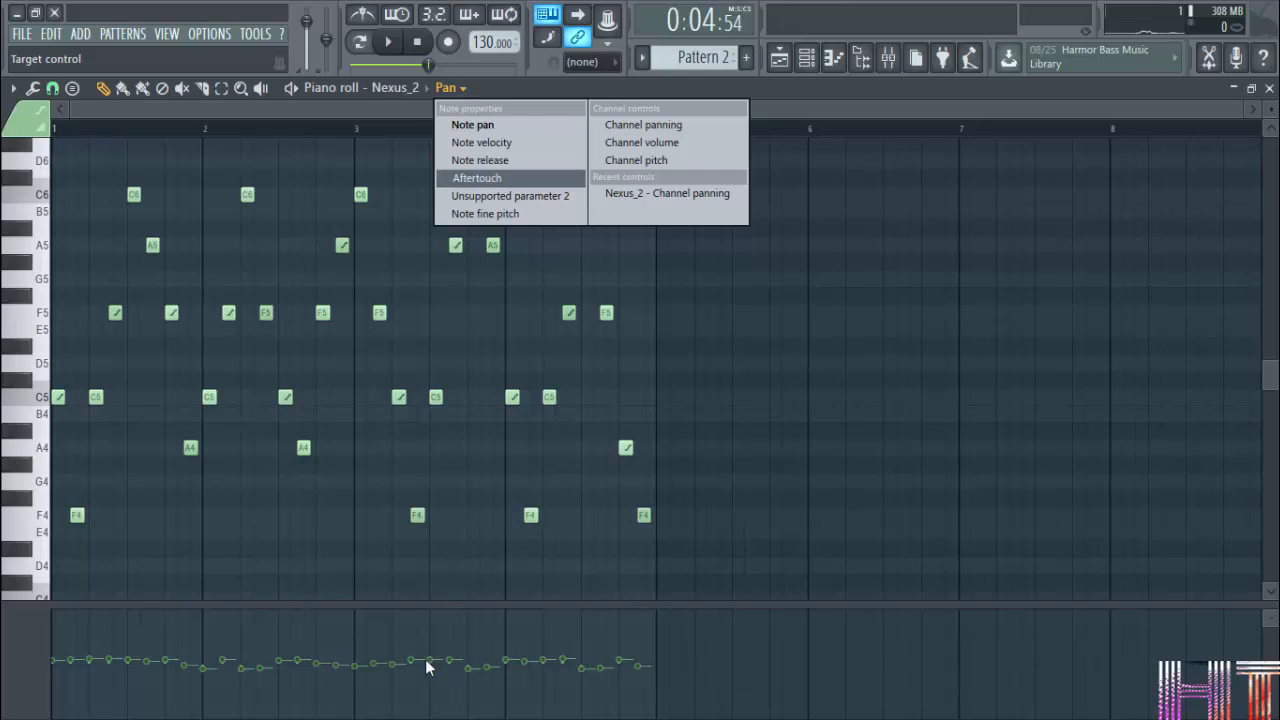
pyautogui.click(658, 142)
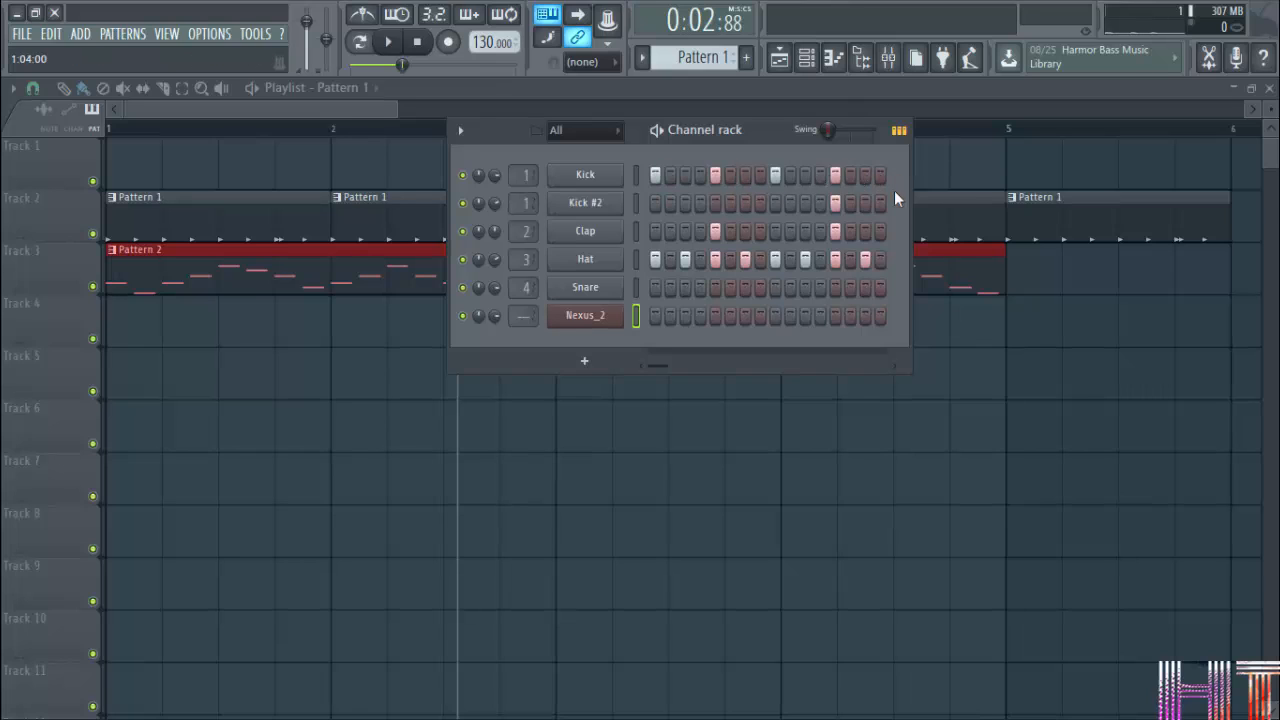
# Close the playlist and open the Kick channel's piano roll for Pattern 1.
pyautogui.rightClick(613, 183)
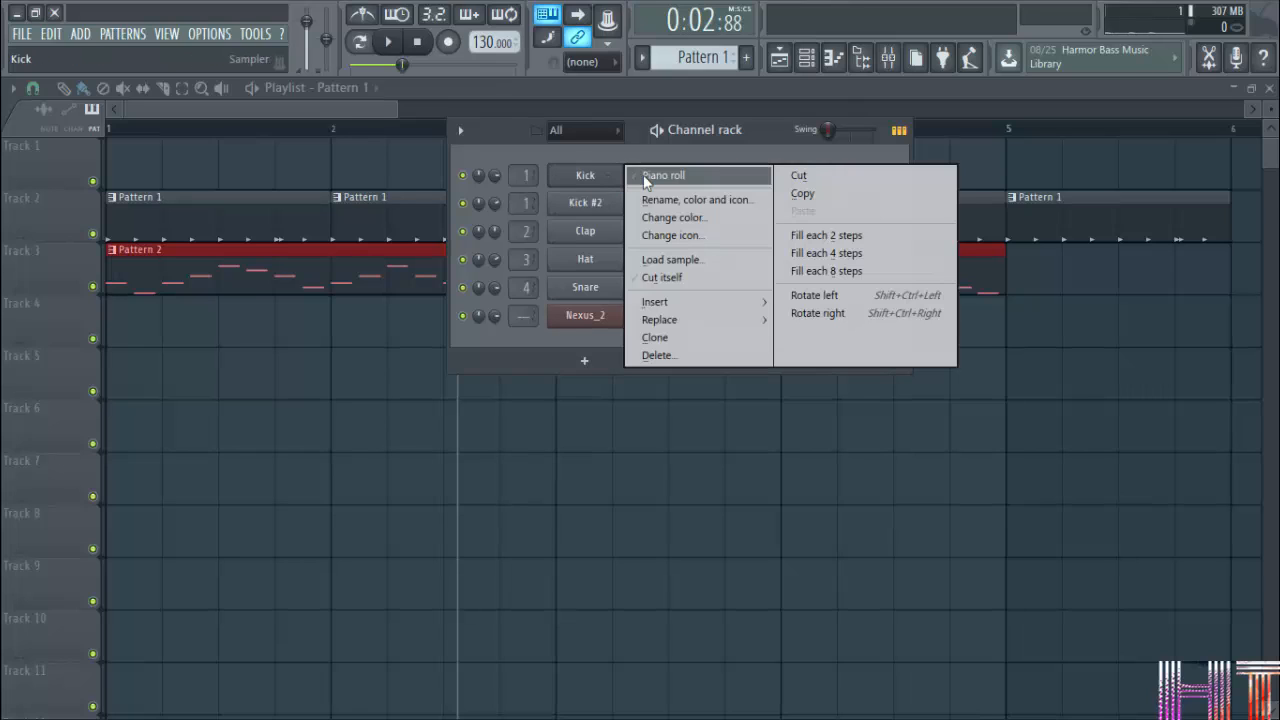
pyautogui.click(1269, 88)
pyautogui.click(1269, 88)
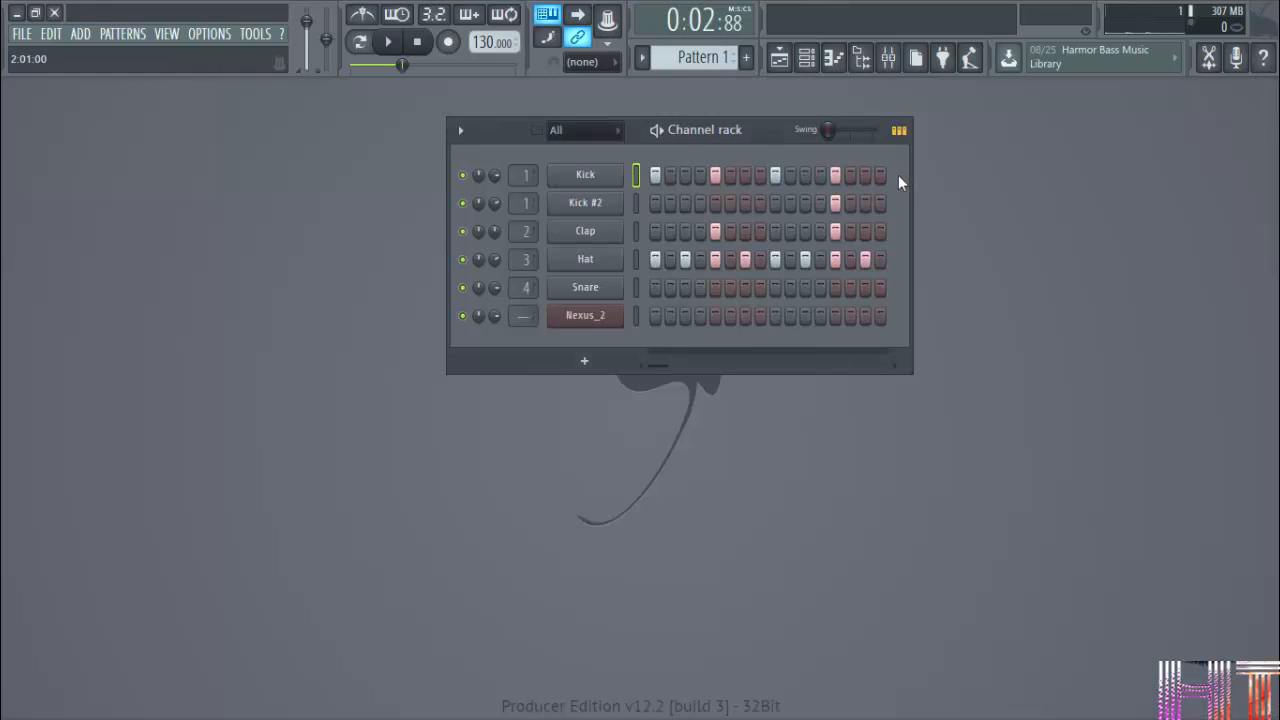
pyautogui.rightClick(625, 178)
pyautogui.click(654, 177)
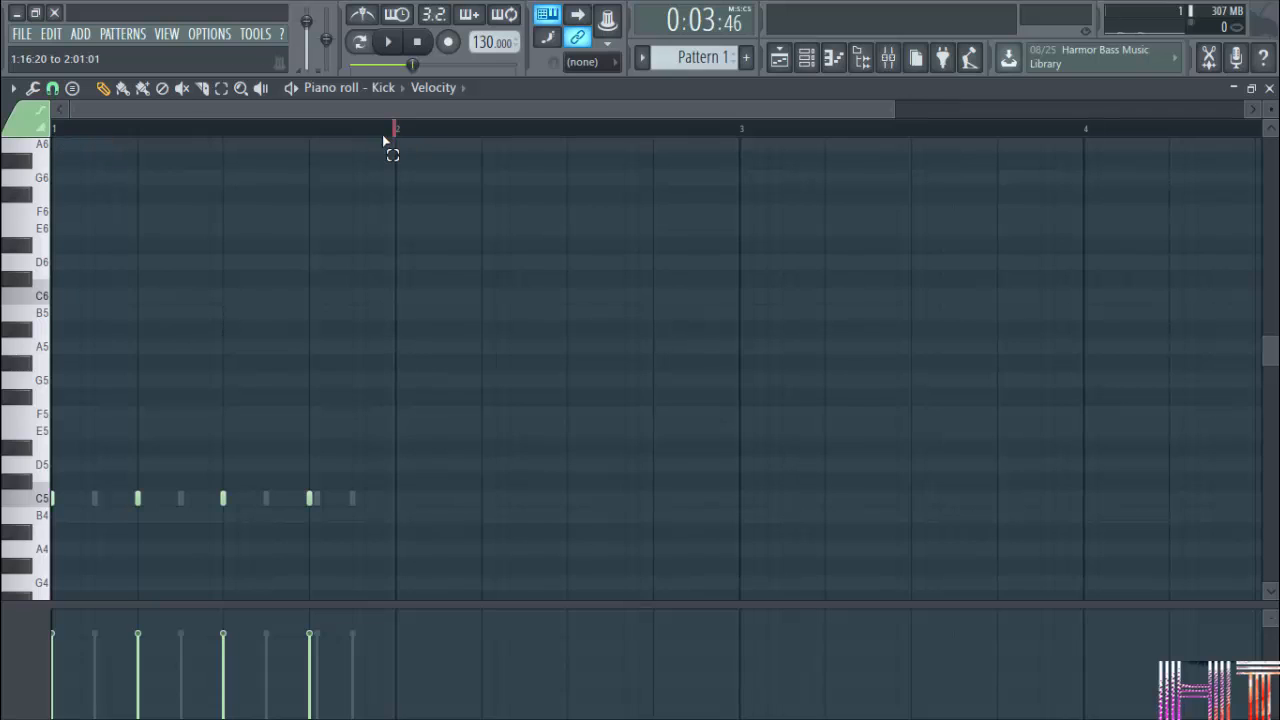
# Demonstrate selecting all Kick notes by repeatedly making a time selection over bar 1 in the piano roll.
pyautogui.moveTo(394, 128); pyautogui.dragTo(52, 128)
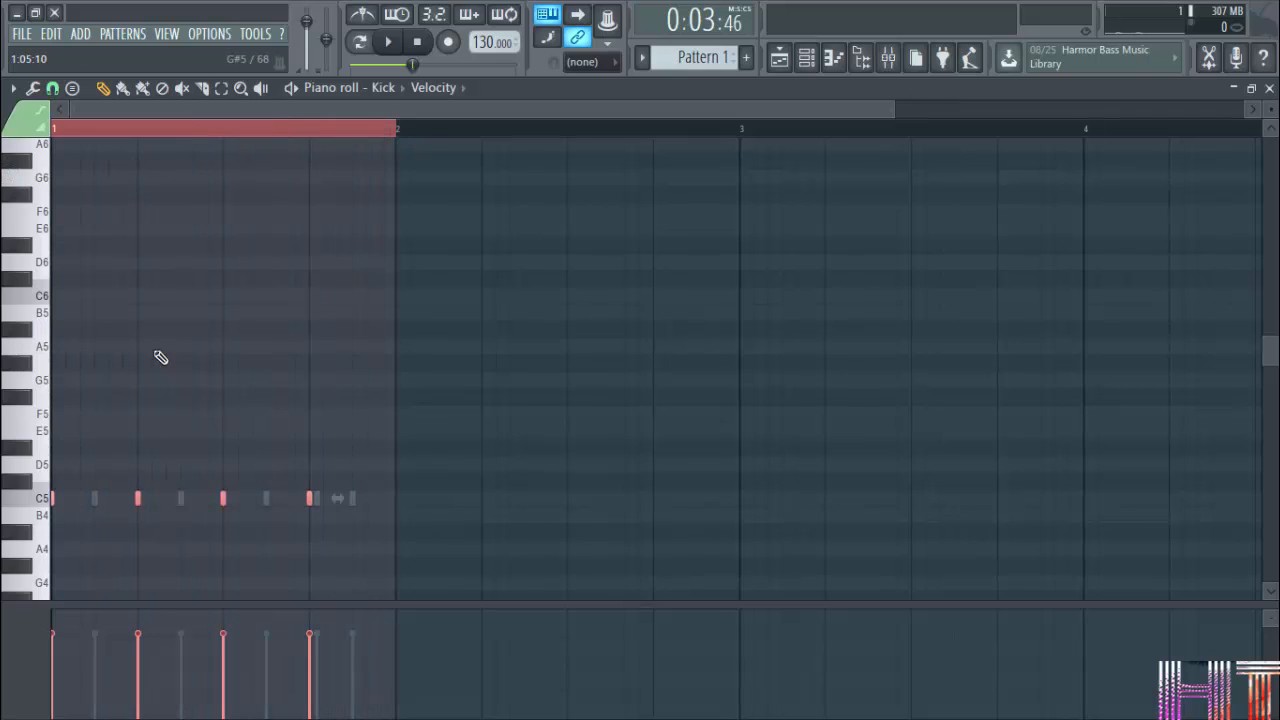
pyautogui.moveTo(400, 140); pyautogui.dragTo(10, 180)
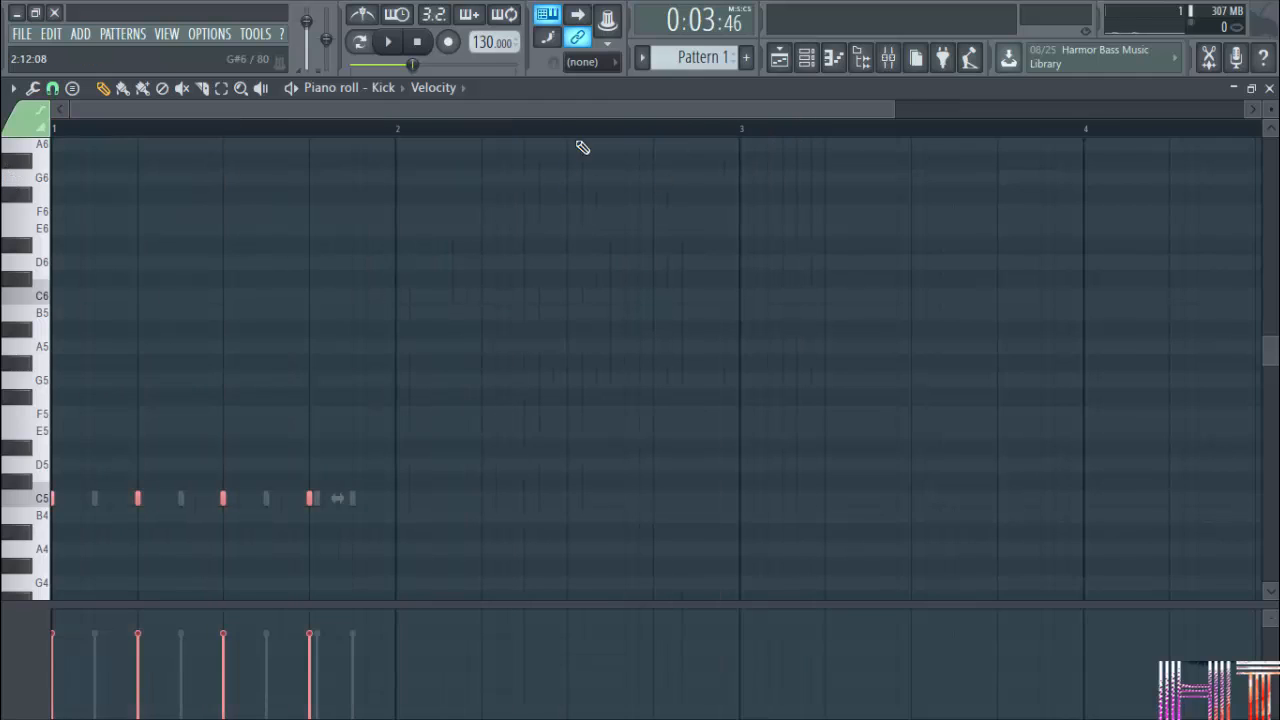
pyautogui.moveTo(397, 134); pyautogui.dragTo(4, 160)
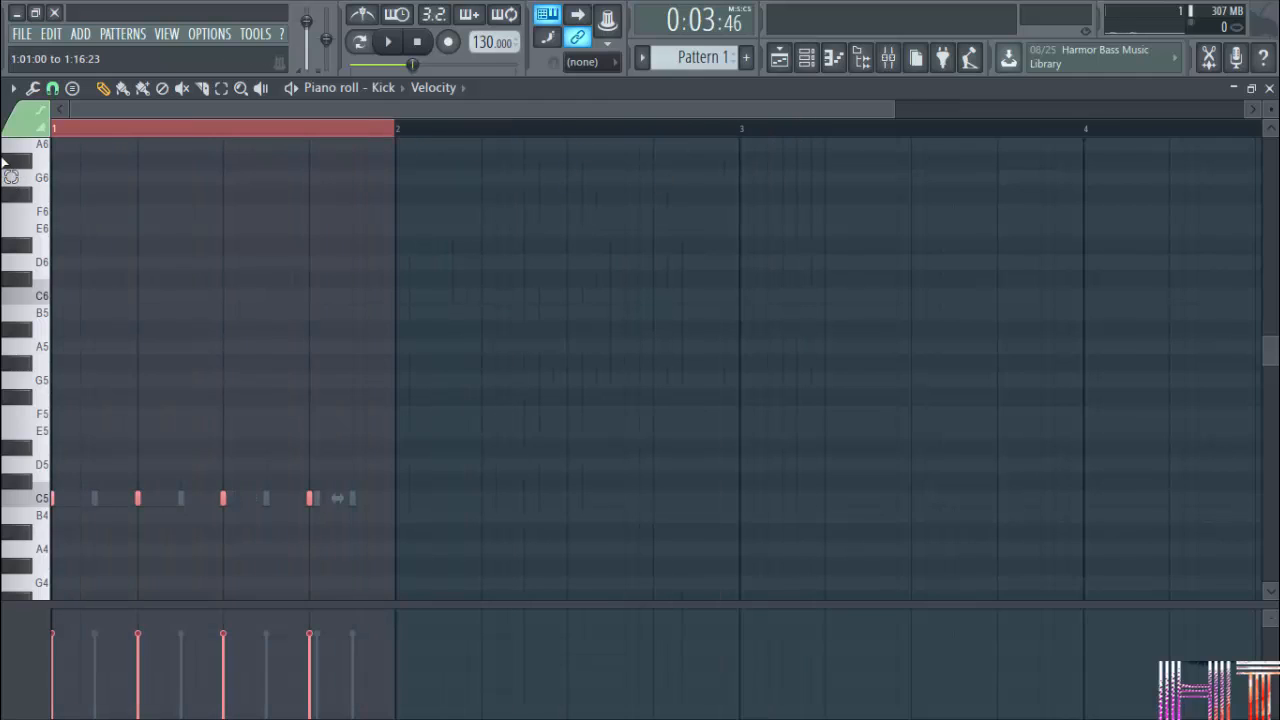
pyautogui.moveTo(392, 135); pyautogui.dragTo(17, 171)
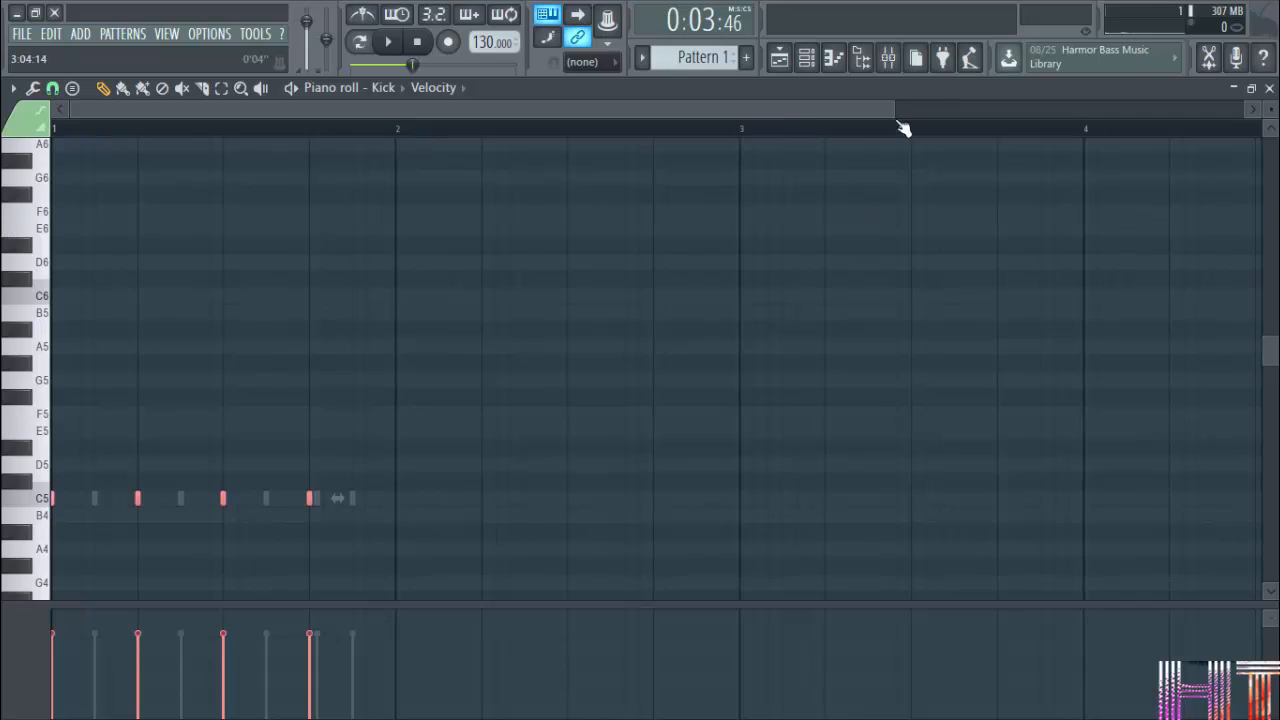
# Restore the Kick piano roll to a floating window and bring the channel rack in front of it.
pyautogui.click(1251, 88)
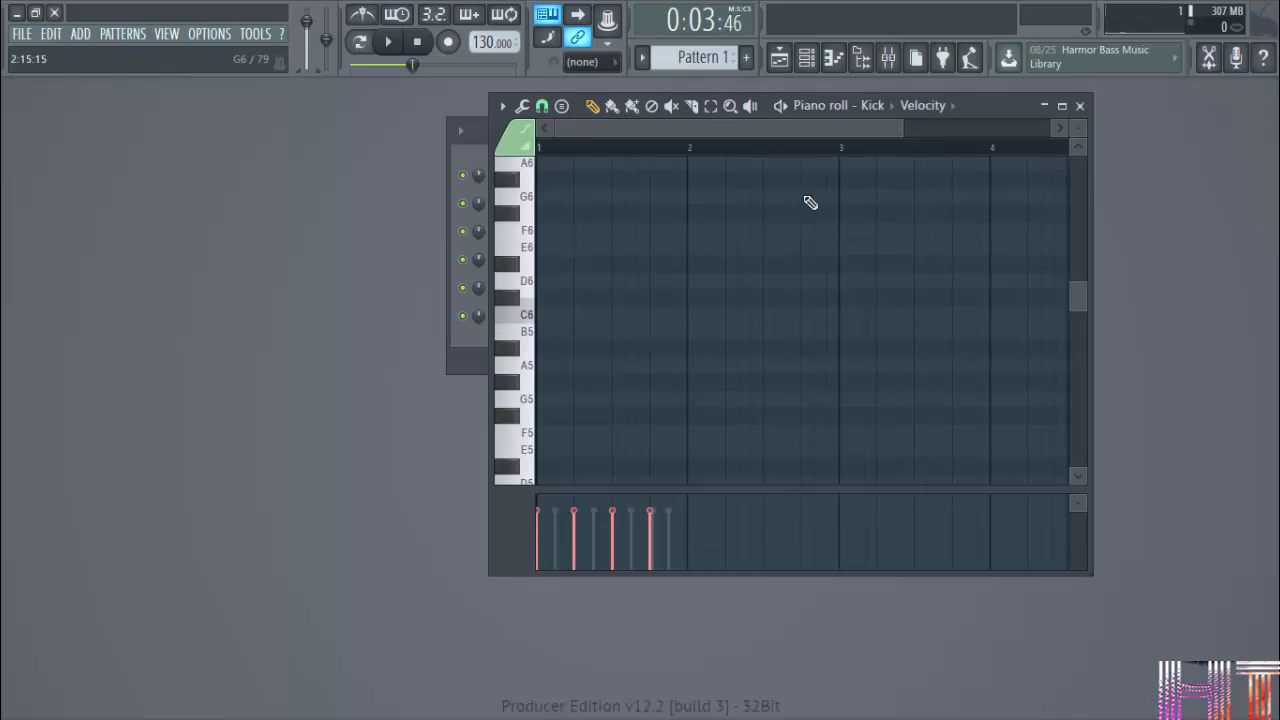
pyautogui.click(462, 134)
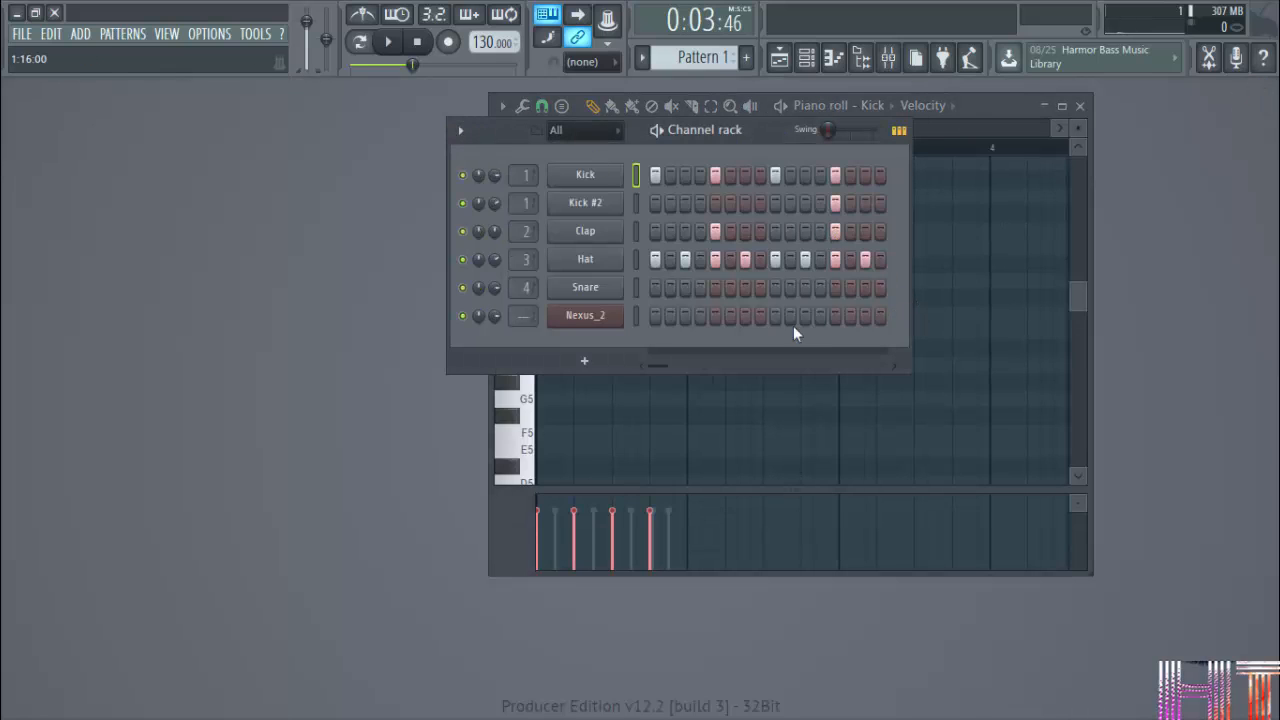
# Maximize the Kick piano roll, duplicate the four selected bar 1 notes into bar 2, and close the piano roll.
pyautogui.moveTo(664, 366); pyautogui.dragTo(628, 366)
pyautogui.click(1062, 105)
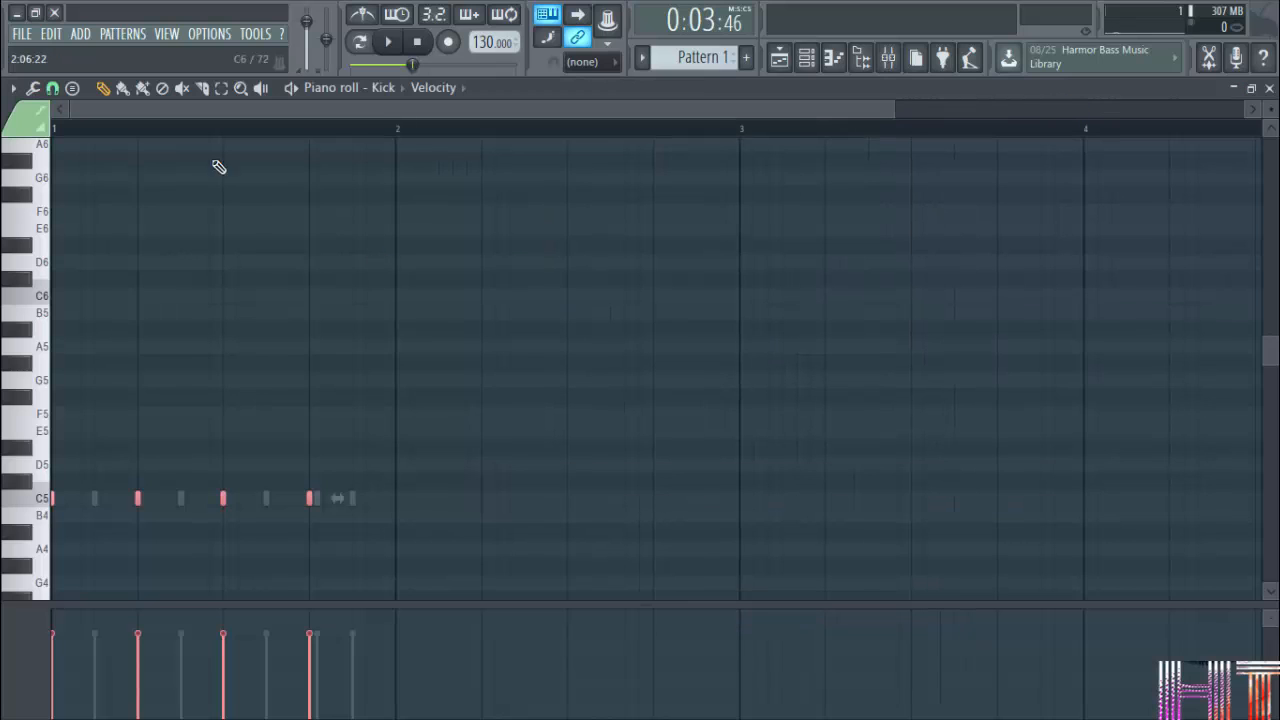
pyautogui.scroll(-2, 363, 374)
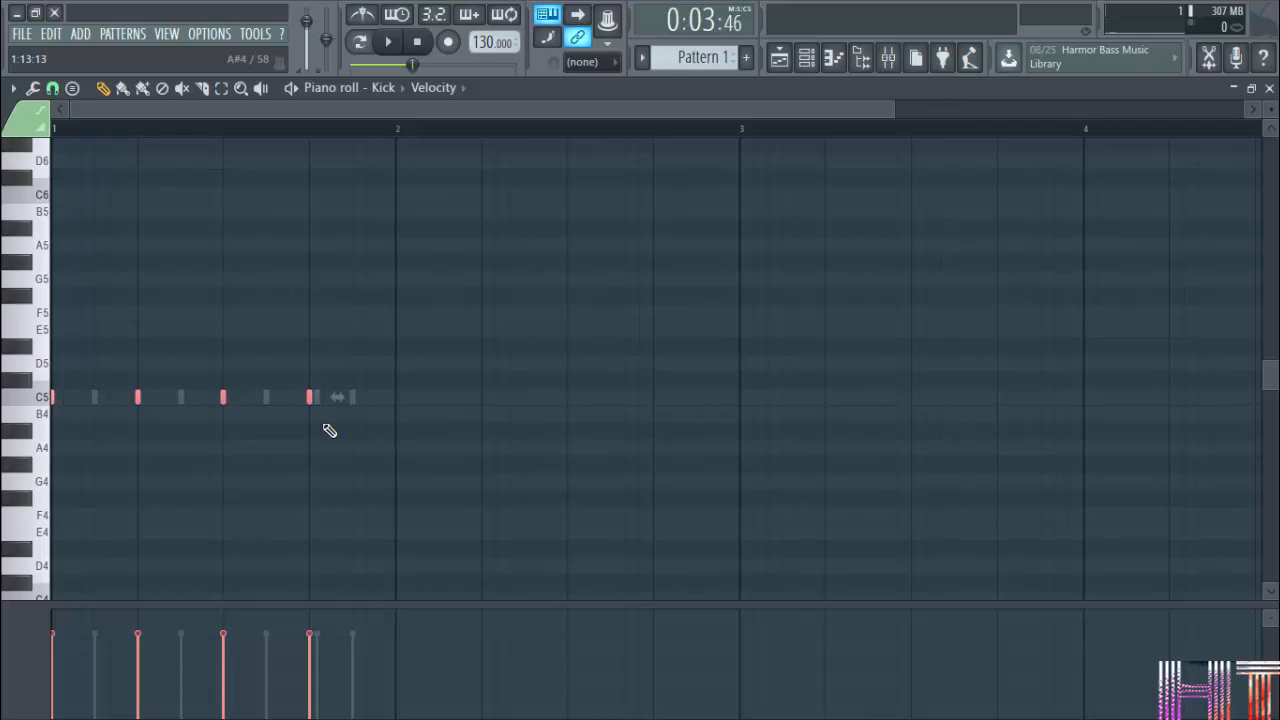
pyautogui.moveTo(343, 398); pyautogui.dragTo(401, 417)
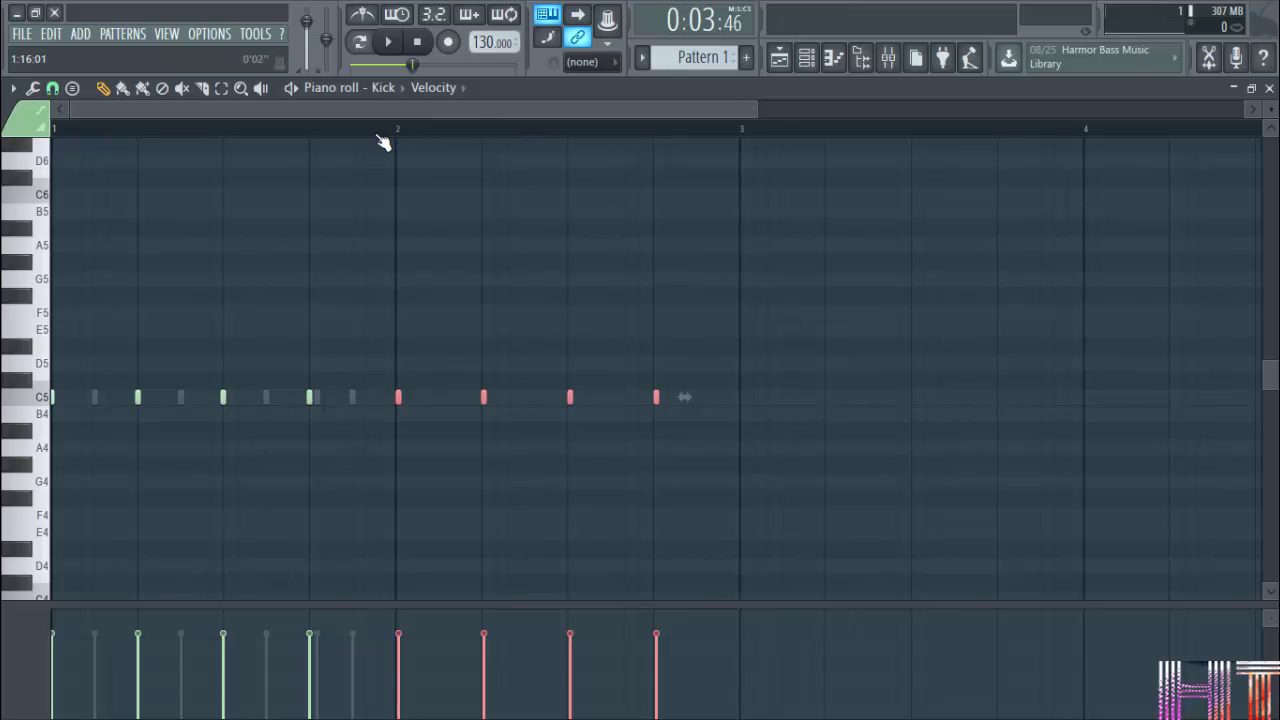
pyautogui.scroll(2, 383, 142)
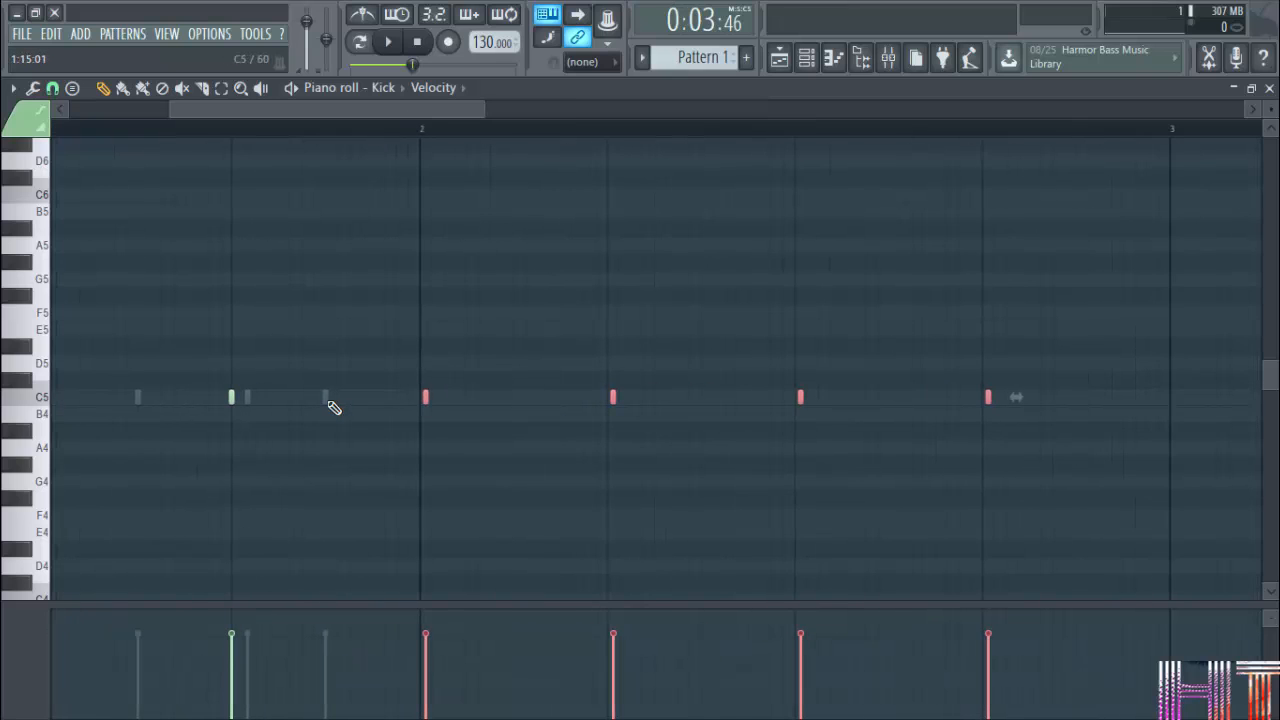
pyautogui.click(1269, 88)
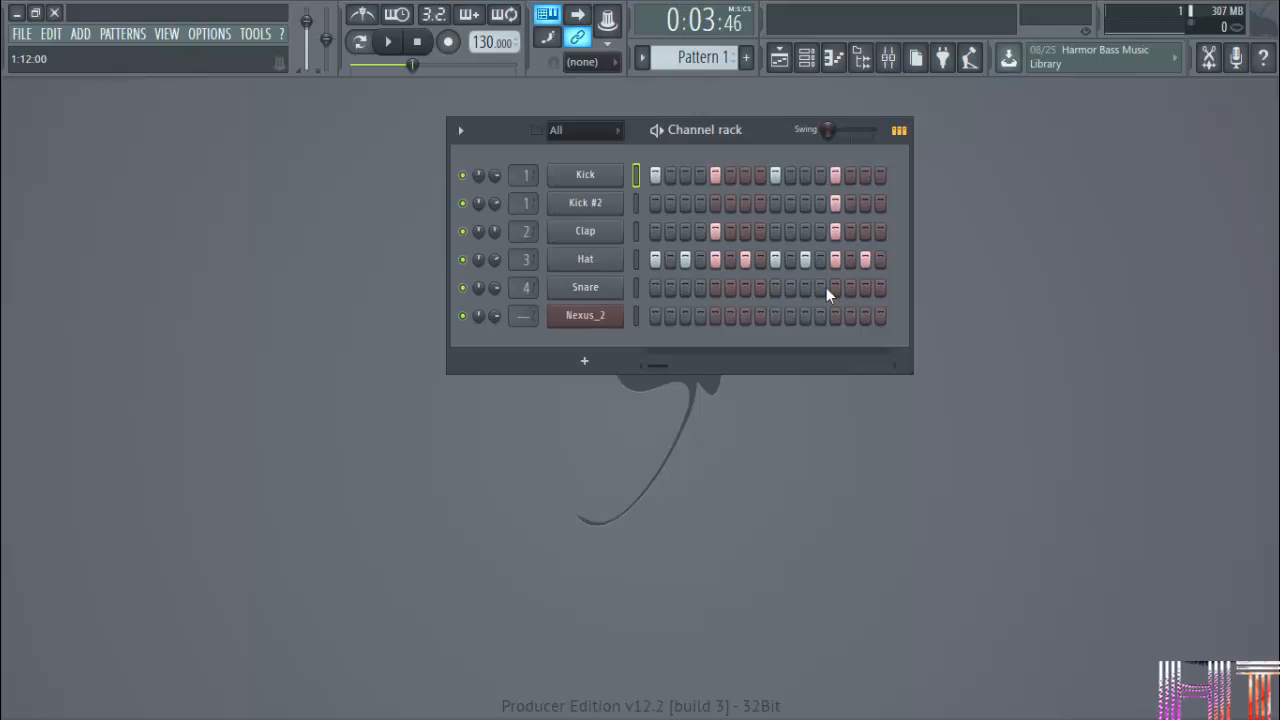
# Reopen the Kick piano roll, add short notes at B5, C6, A5, C6 and G#5 across bar 1, and close it.
pyautogui.rightClick(610, 186)
pyautogui.click(655, 177)
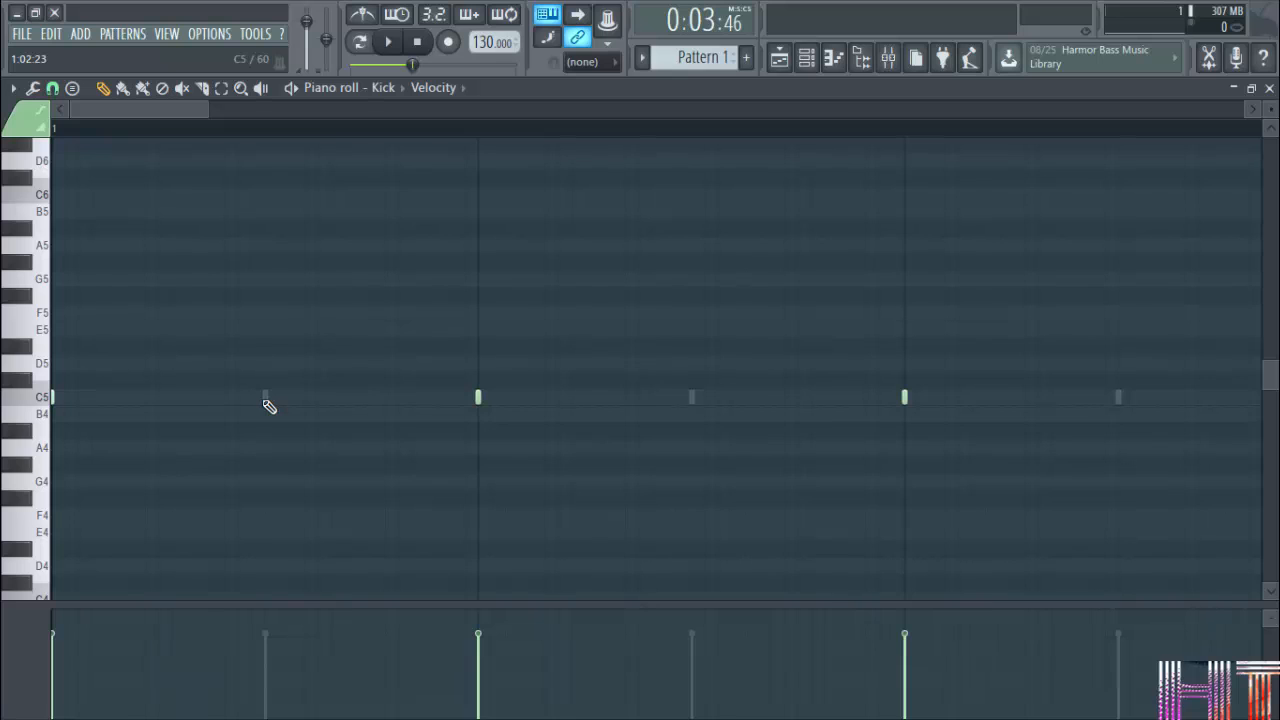
pyautogui.scroll(-2, 626, 171)
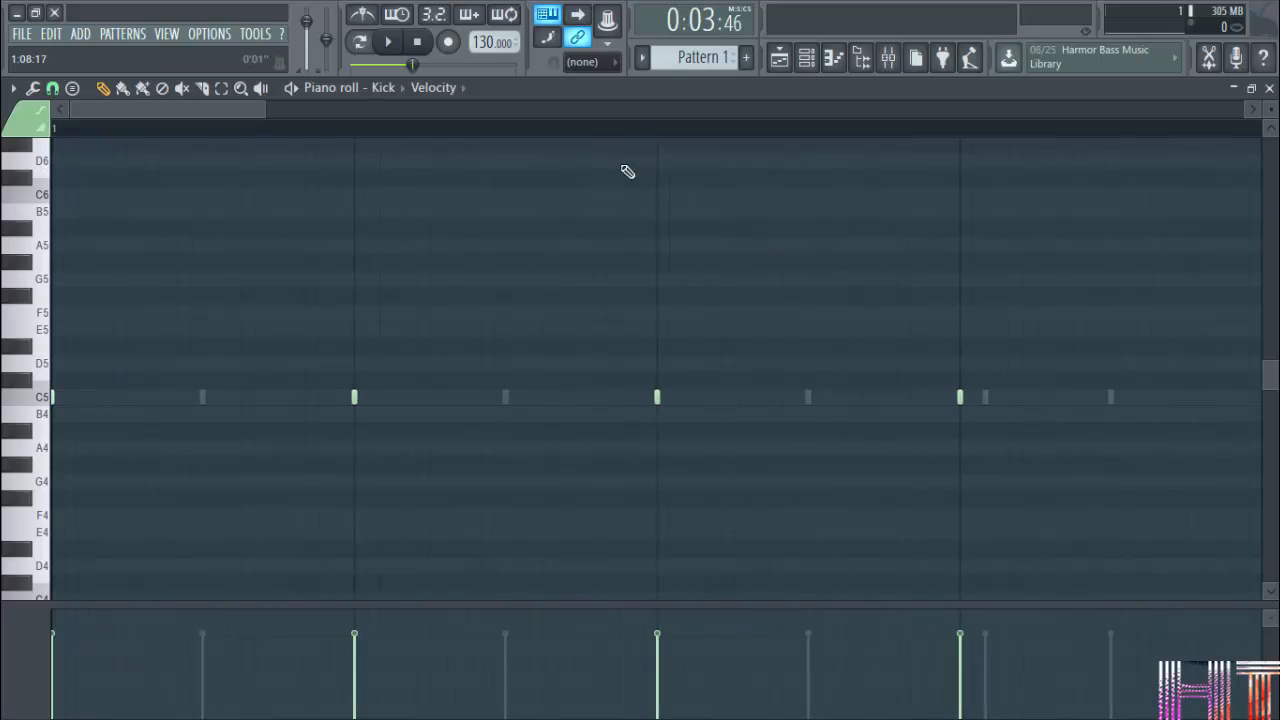
pyautogui.click(455, 211)
pyautogui.click(700, 194)
pyautogui.click(801, 248)
pyautogui.click(889, 194)
pyautogui.click(974, 260)
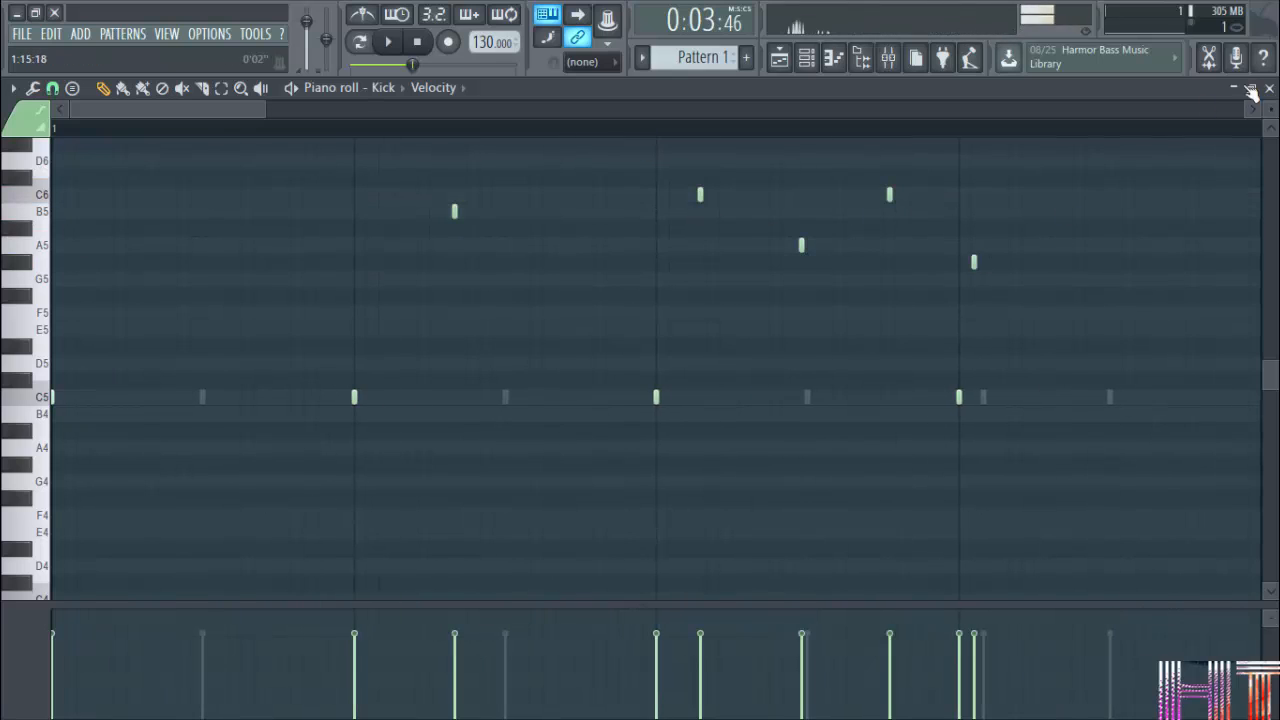
pyautogui.click(1268, 89)
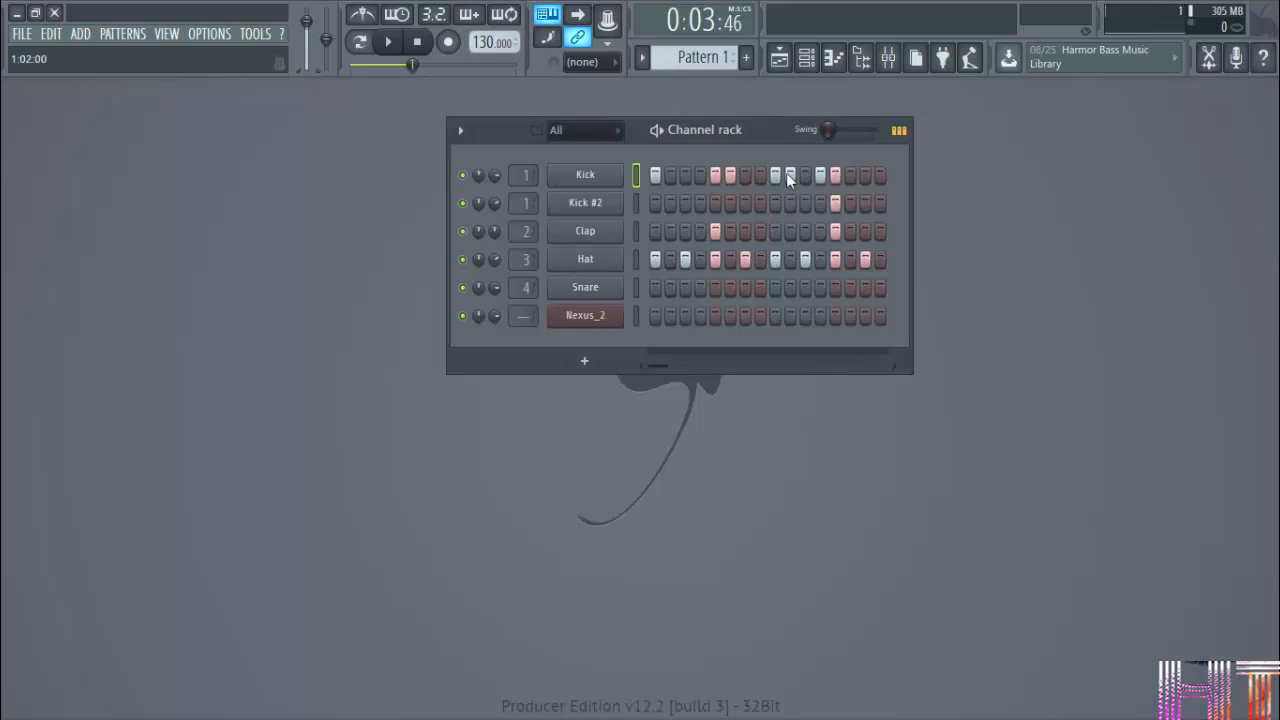
# Examine the Kick's ghost notes in the Hat piano roll and the Helpers options for Ghost channels, closing the piano roll when done.
pyautogui.rightClick(608, 257)
pyautogui.click(662, 261)
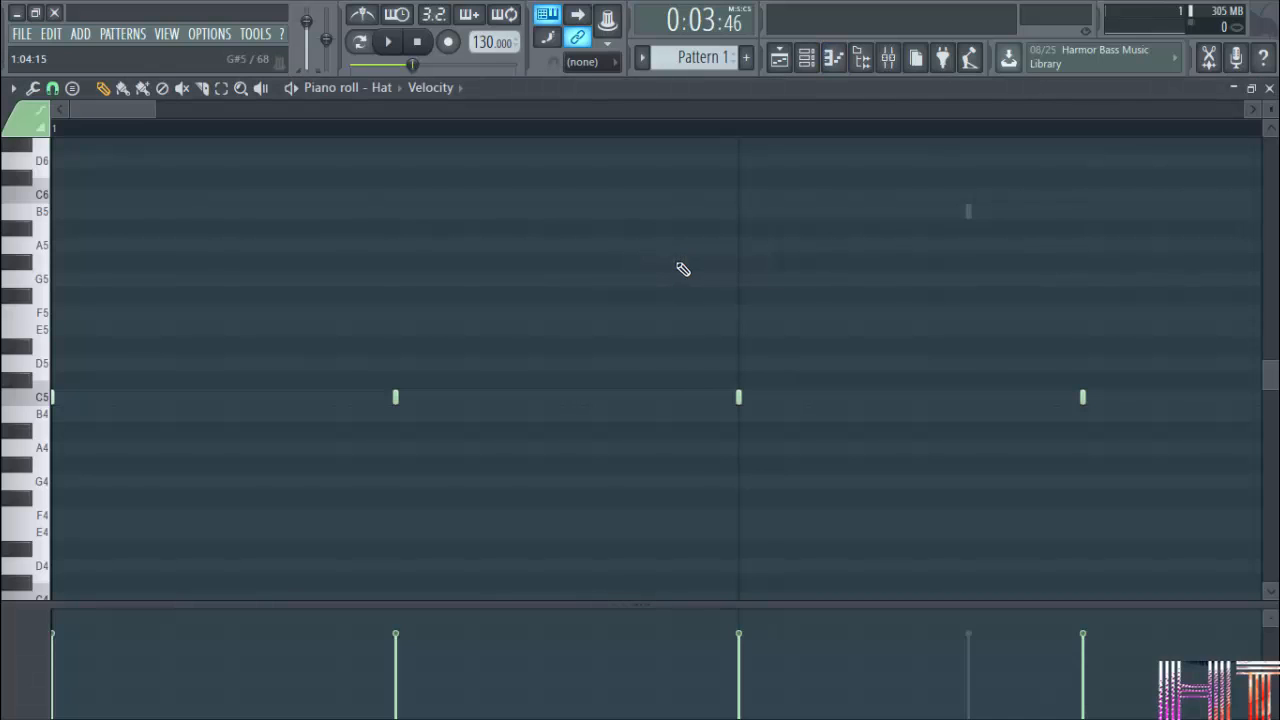
pyautogui.scroll(-6, 457, 143)
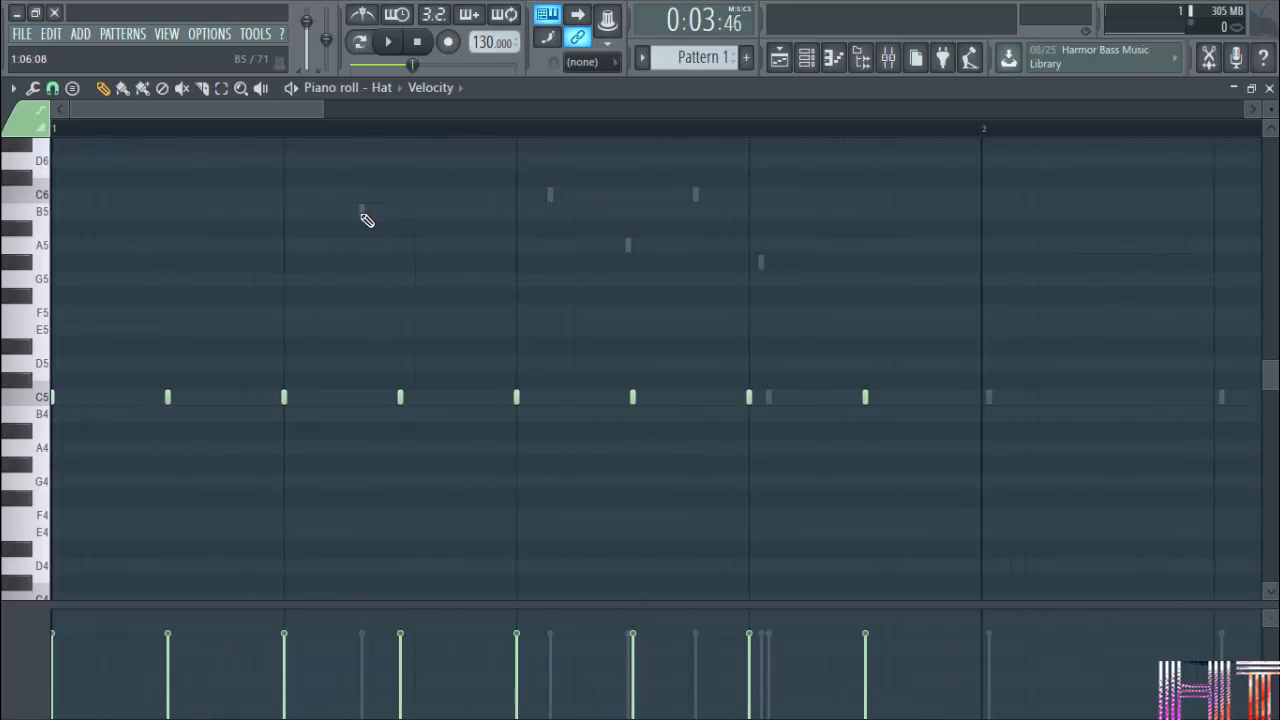
pyautogui.click(15, 88)
pyautogui.moveTo(60, 203)
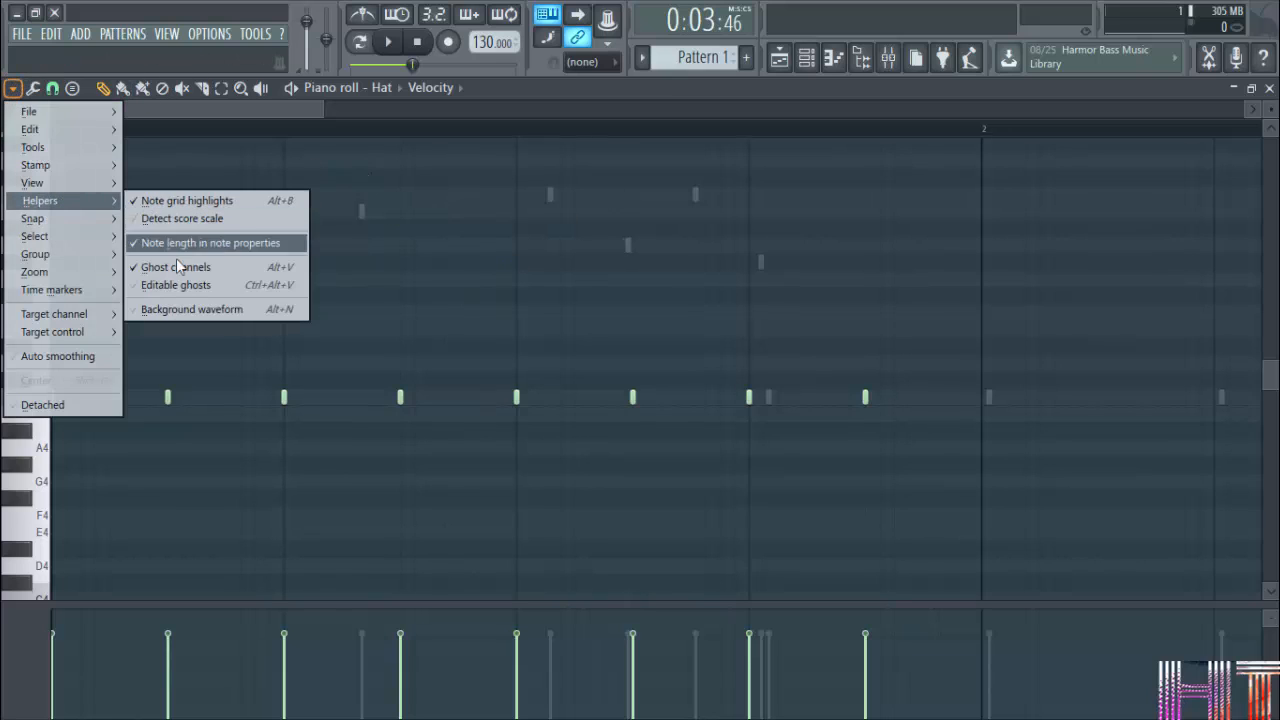
pyautogui.click(1269, 89)
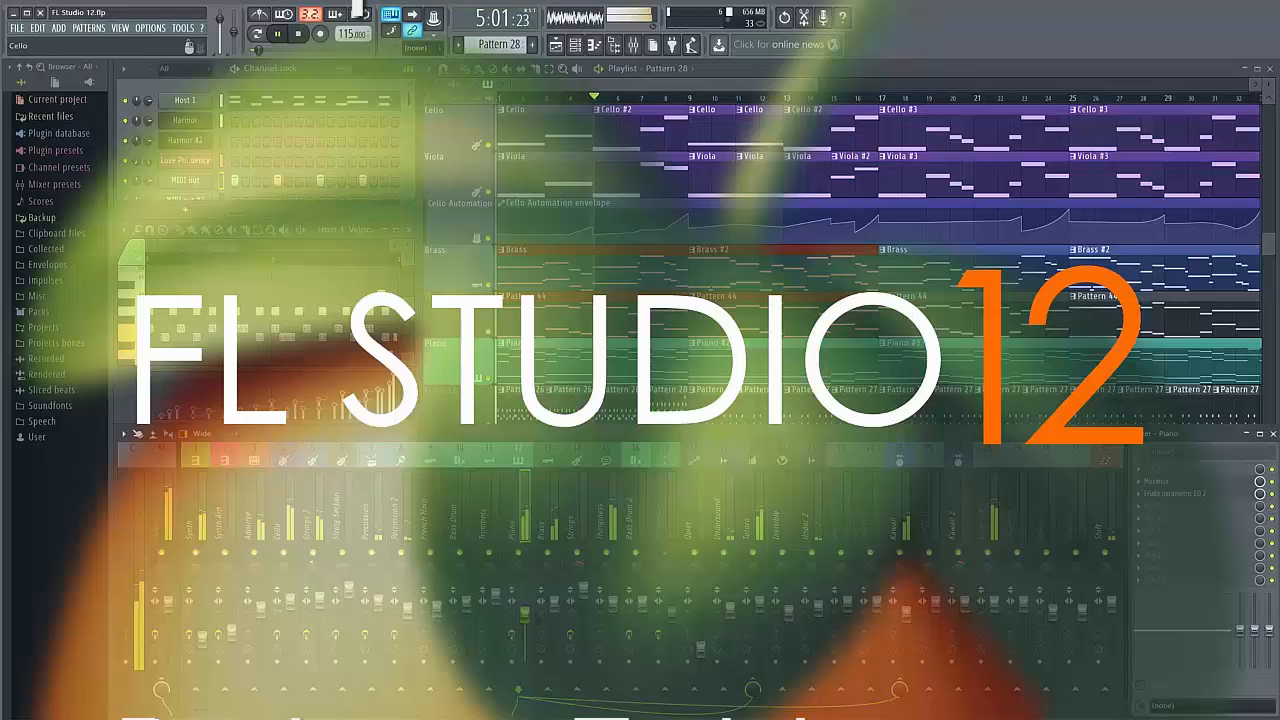